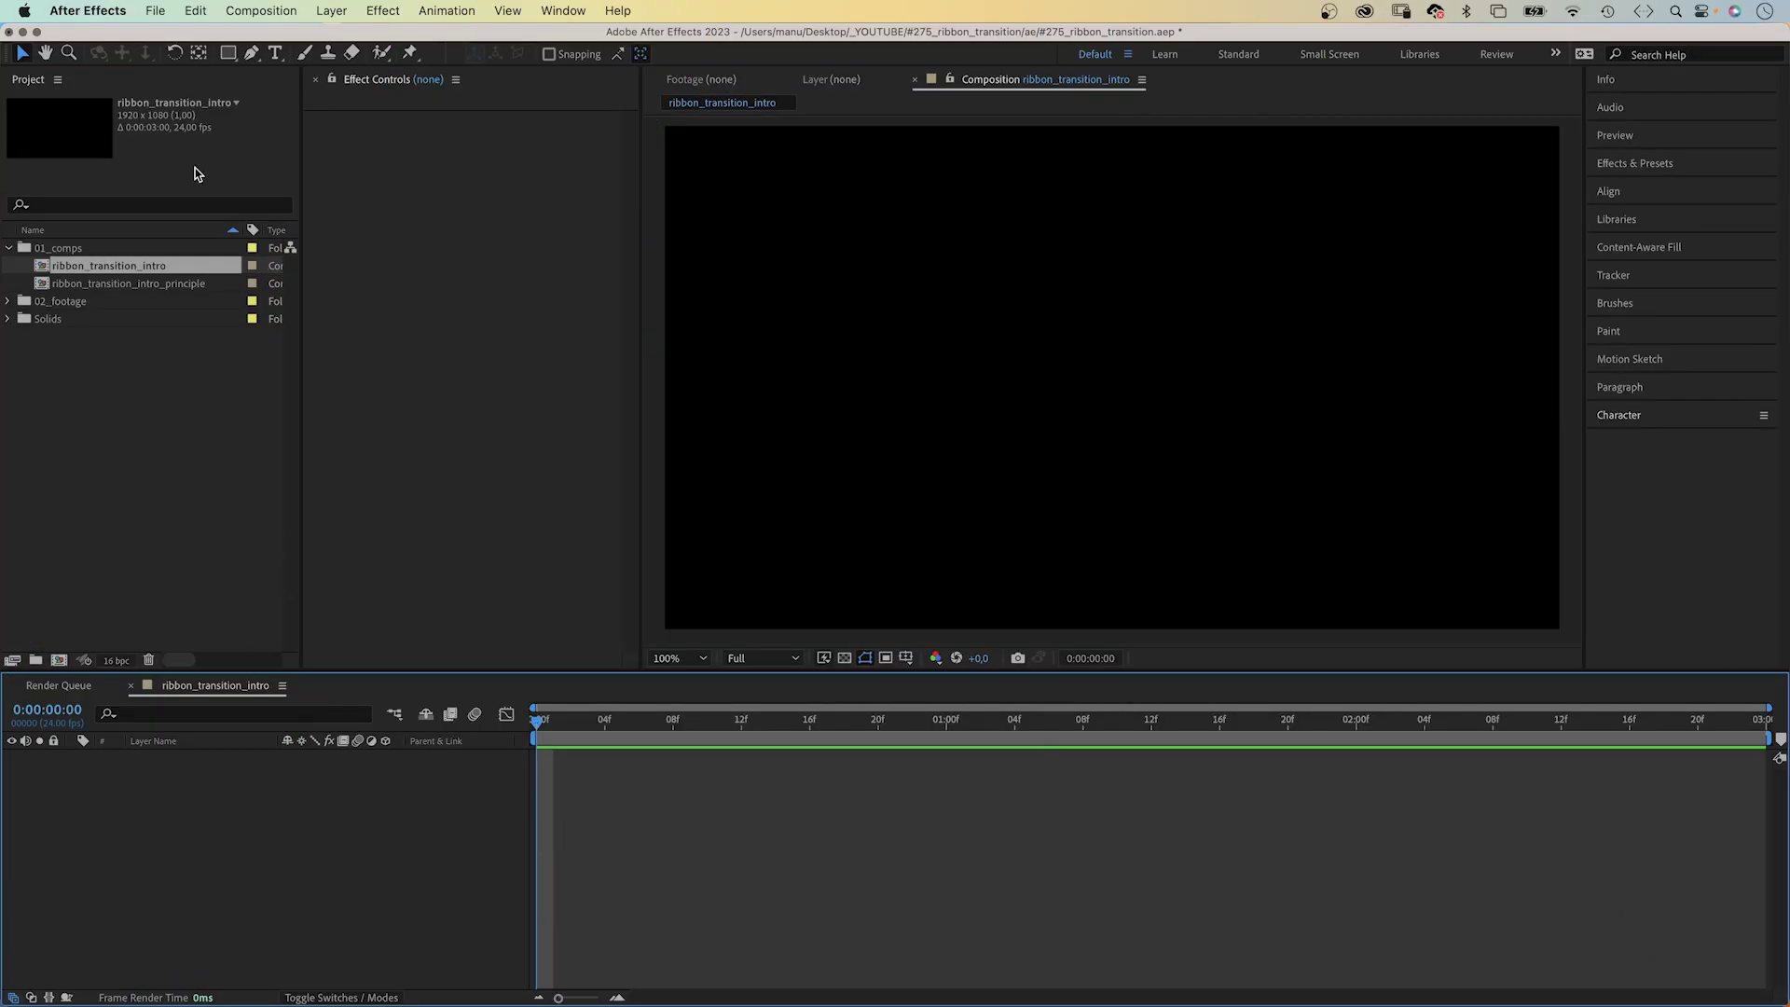
- Turn on Title/Action Safe guides, then open and preview ribbon_transition_intro_principle
left_click(906, 659)
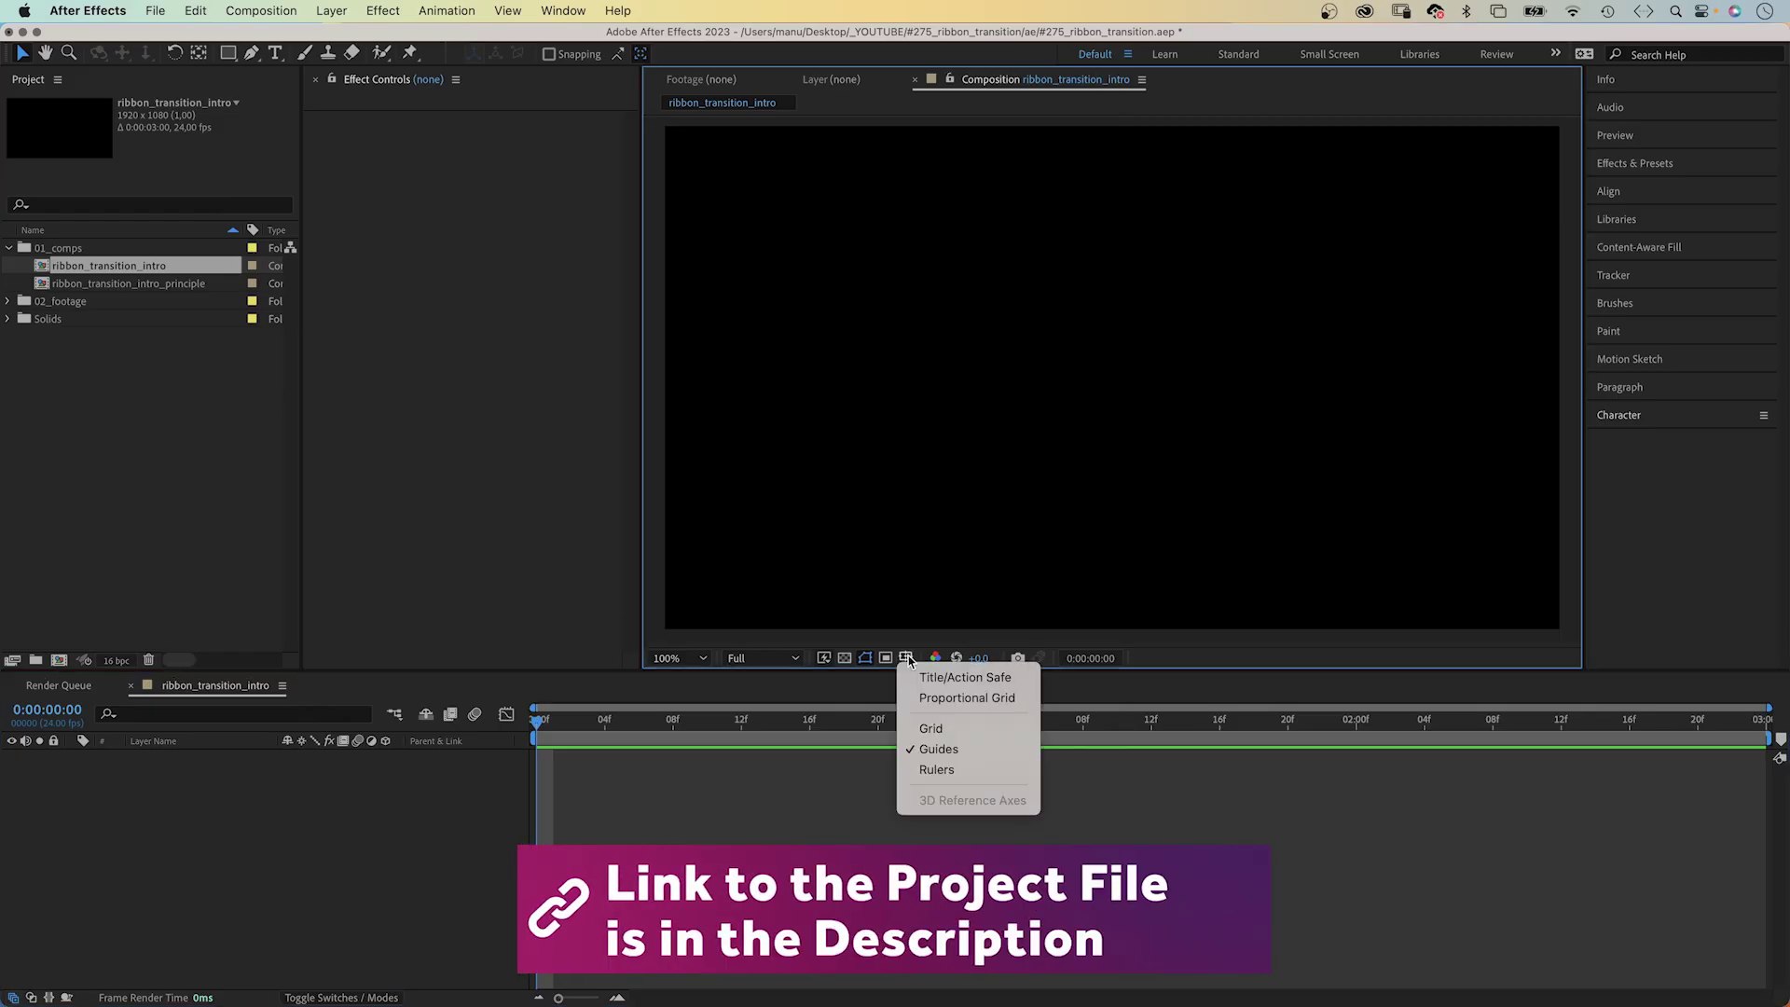
left_click(961, 677)
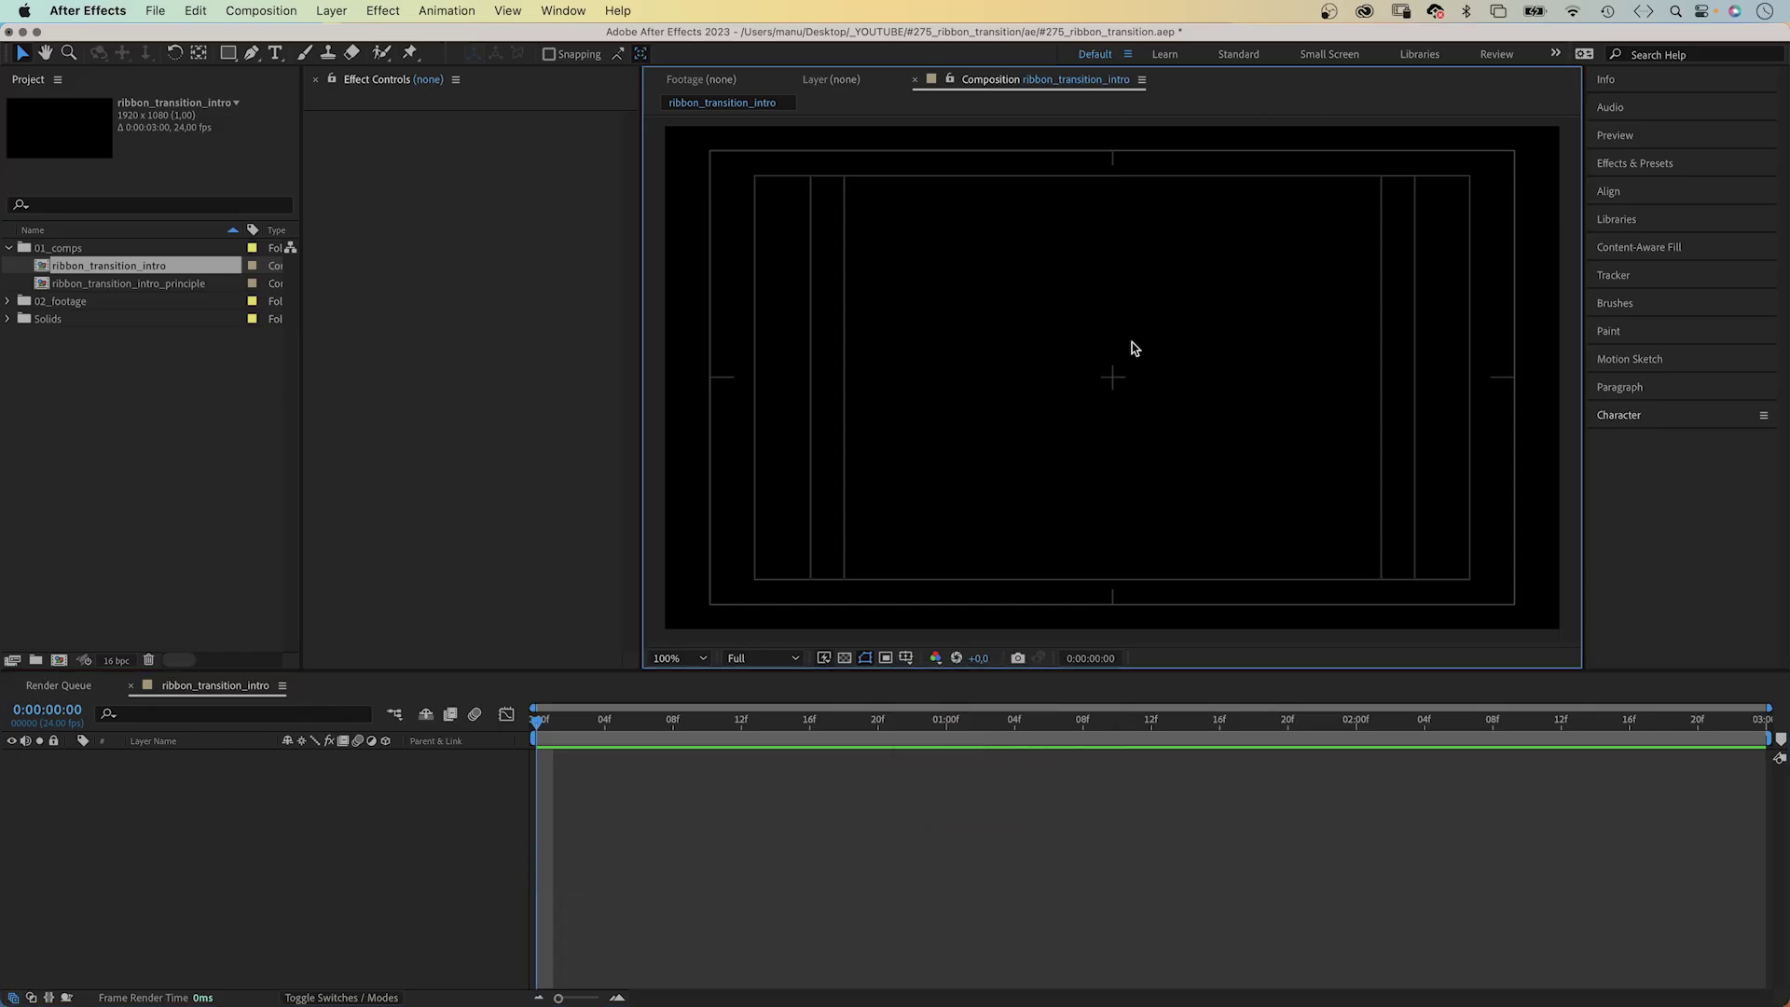
double_click(174, 284)
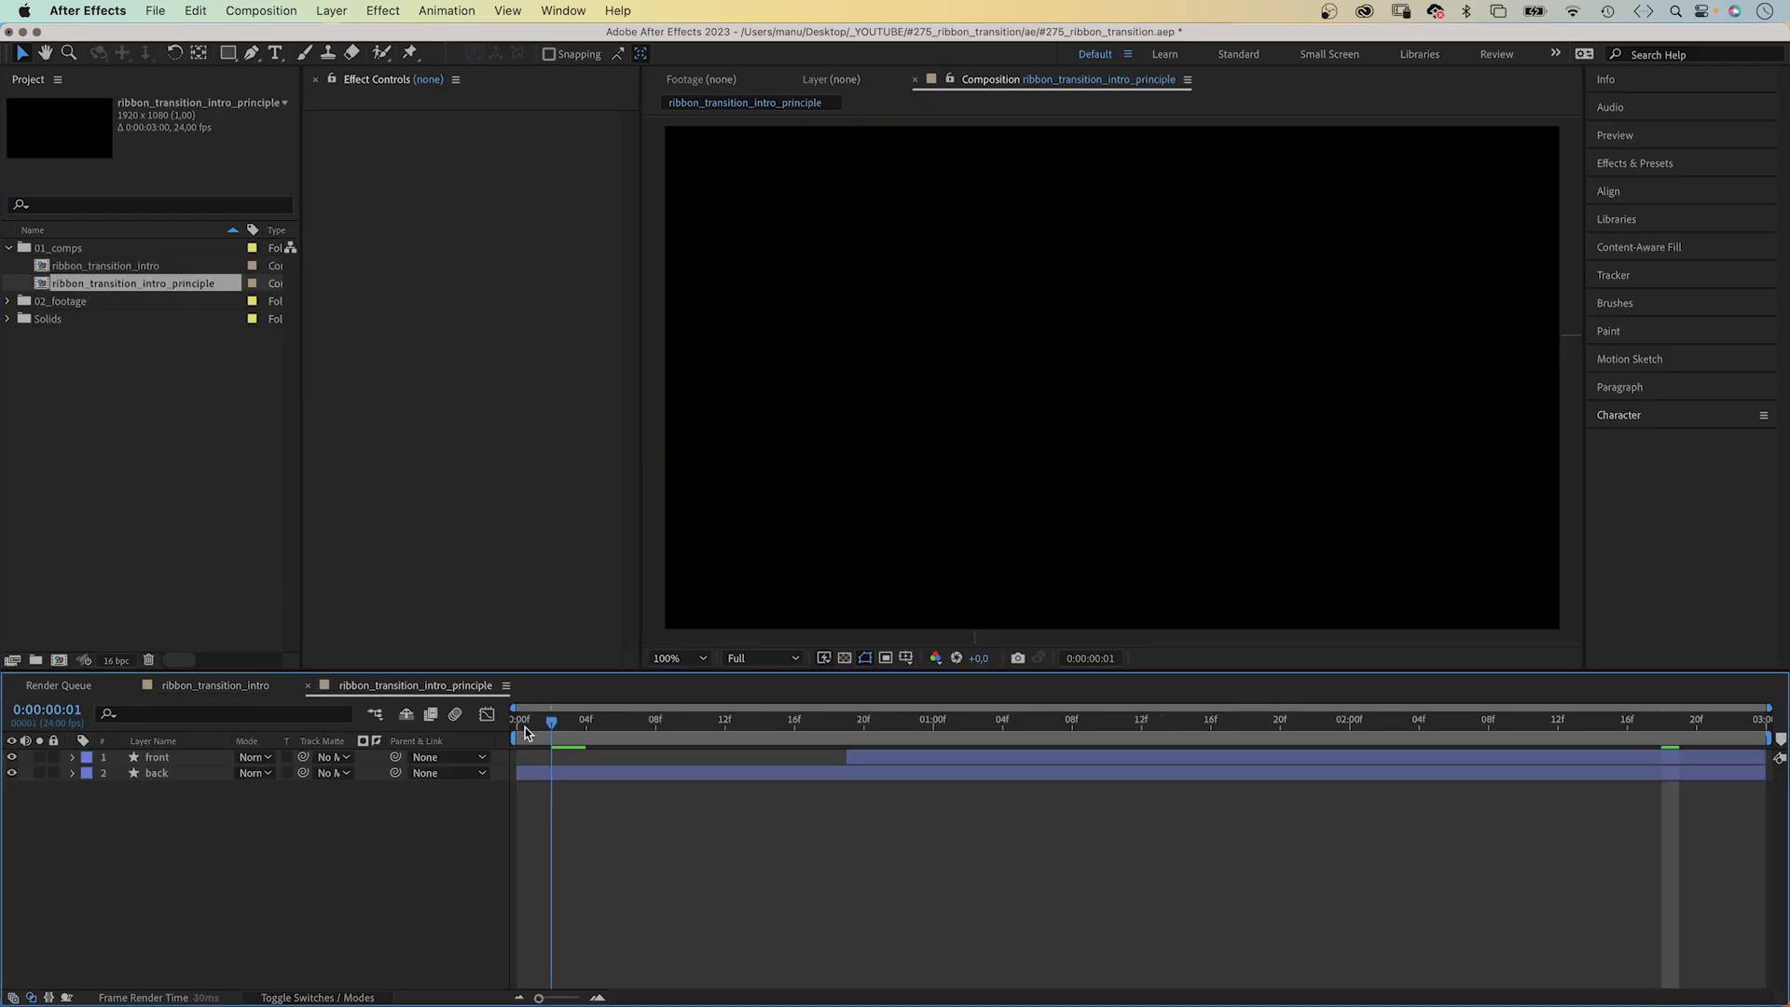
key("space")
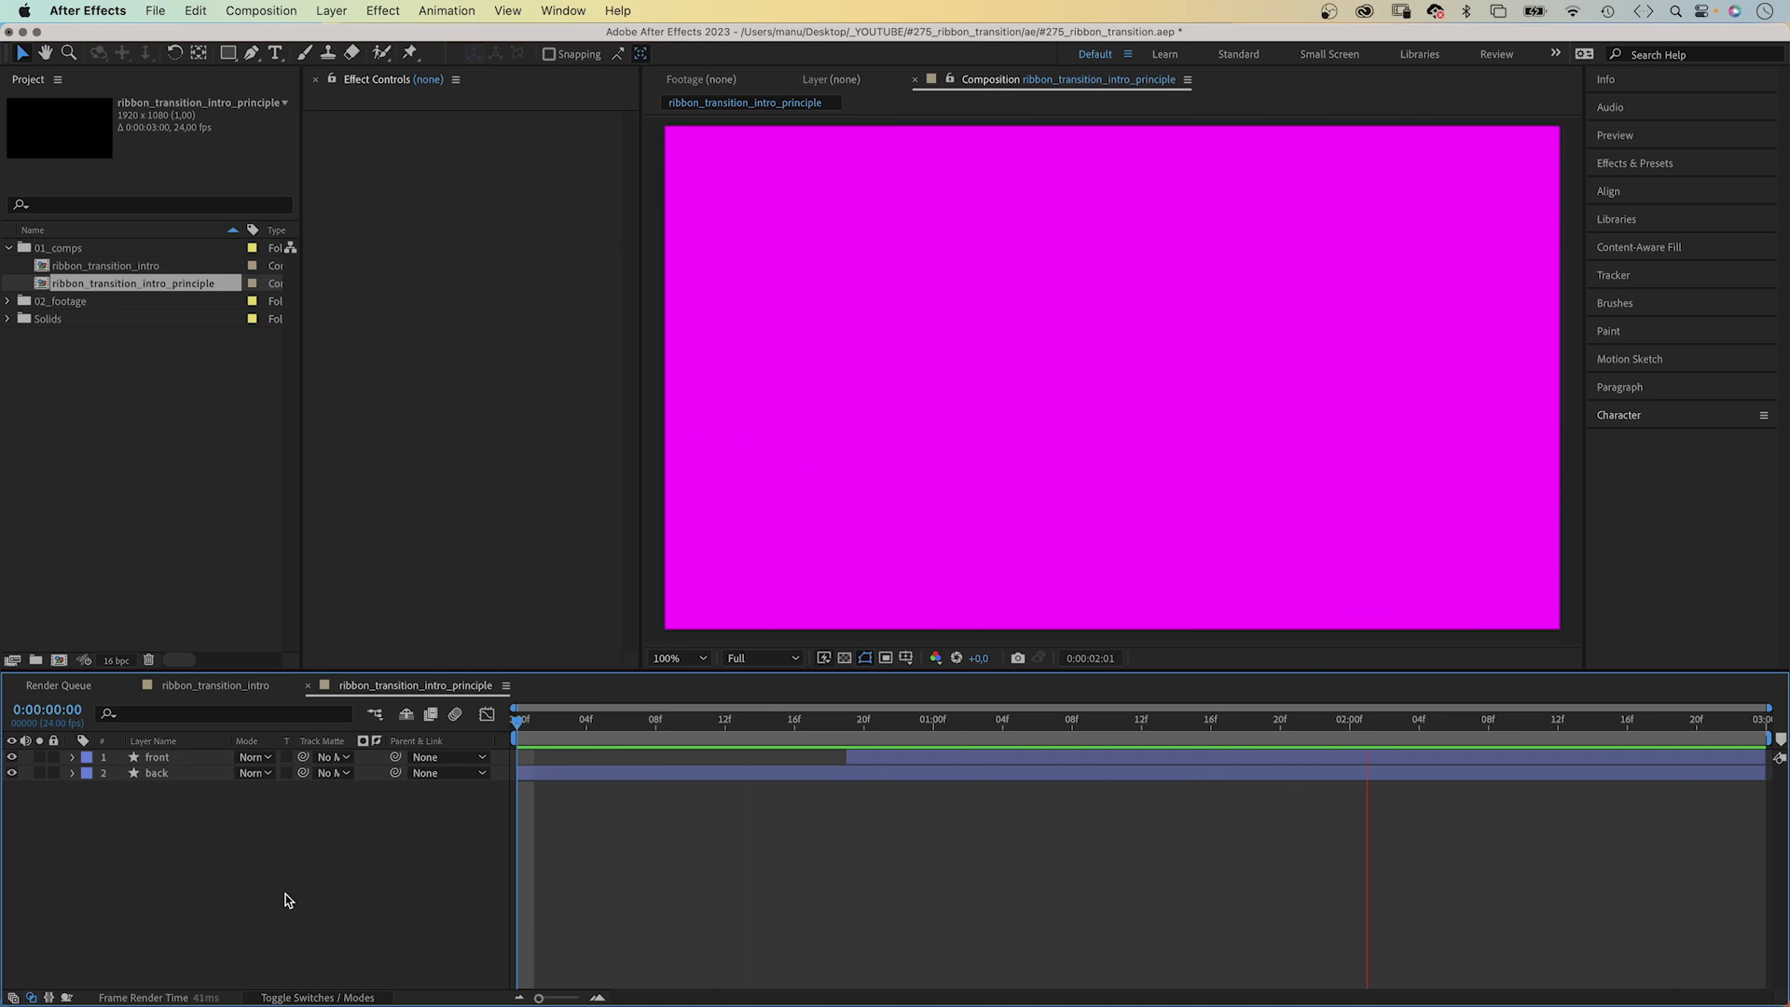
left_click(371, 686)
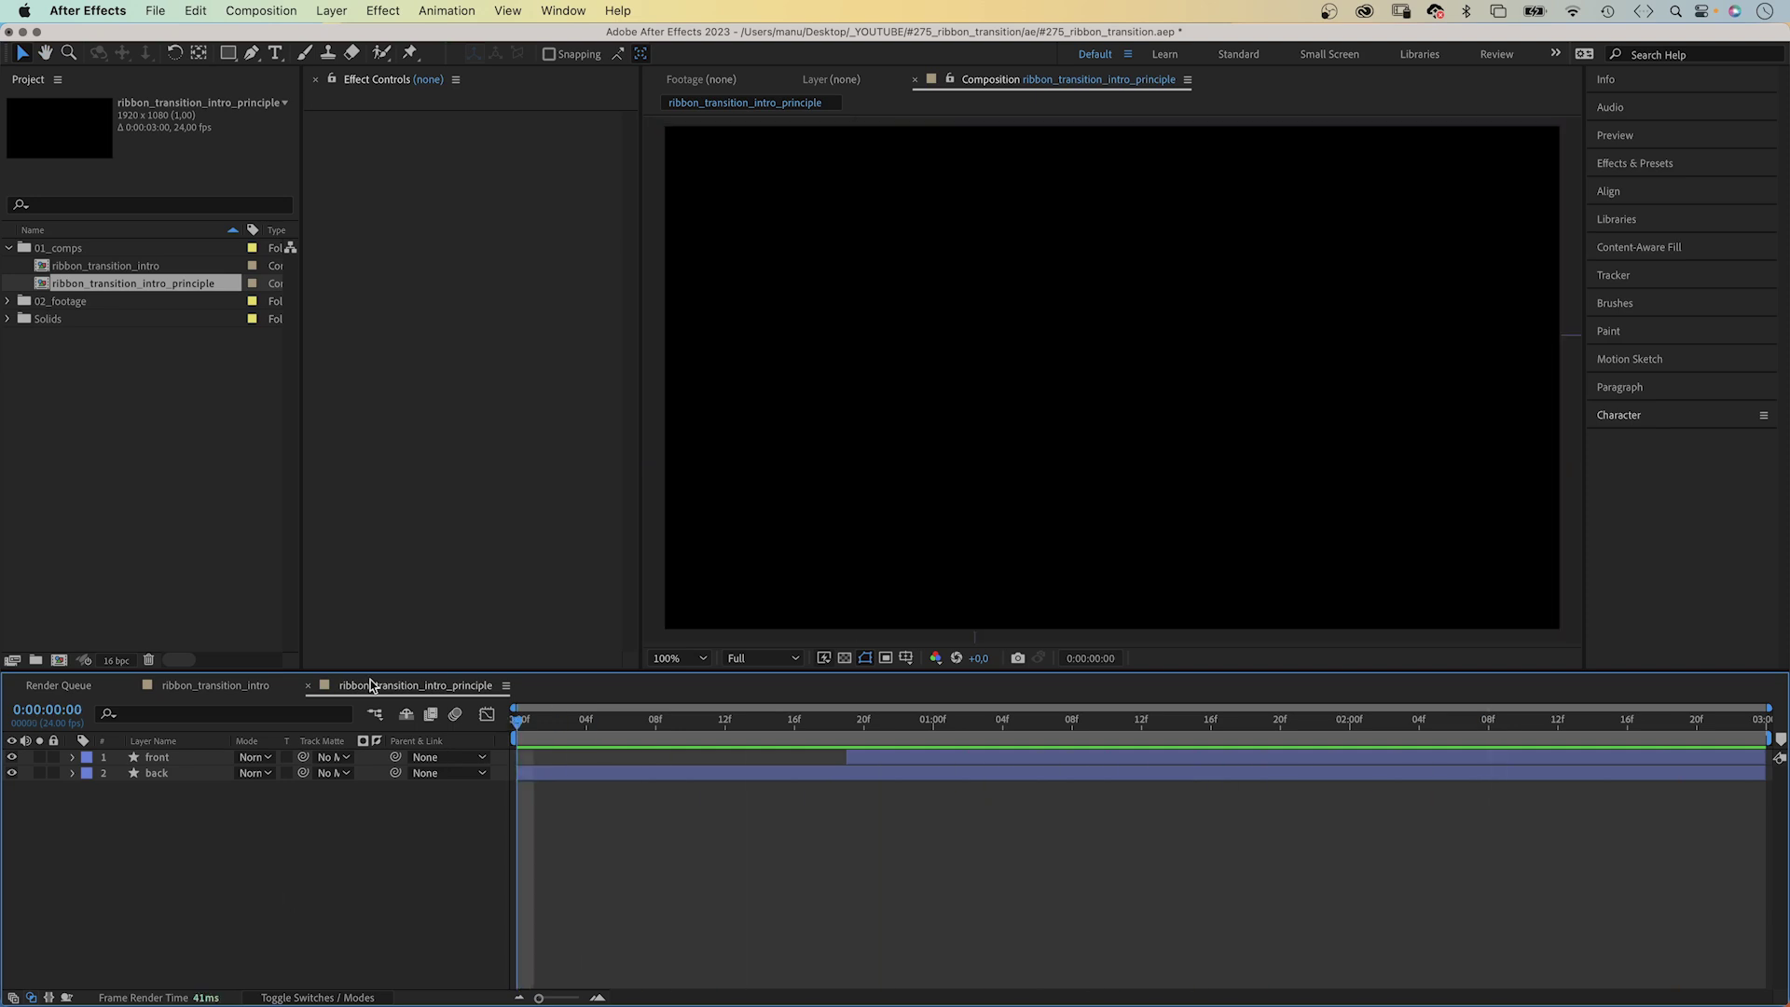
- Reopen ribbon_transition_intro, pick the Pen tool, and make the stroke a solid colour
double_click(119, 265)
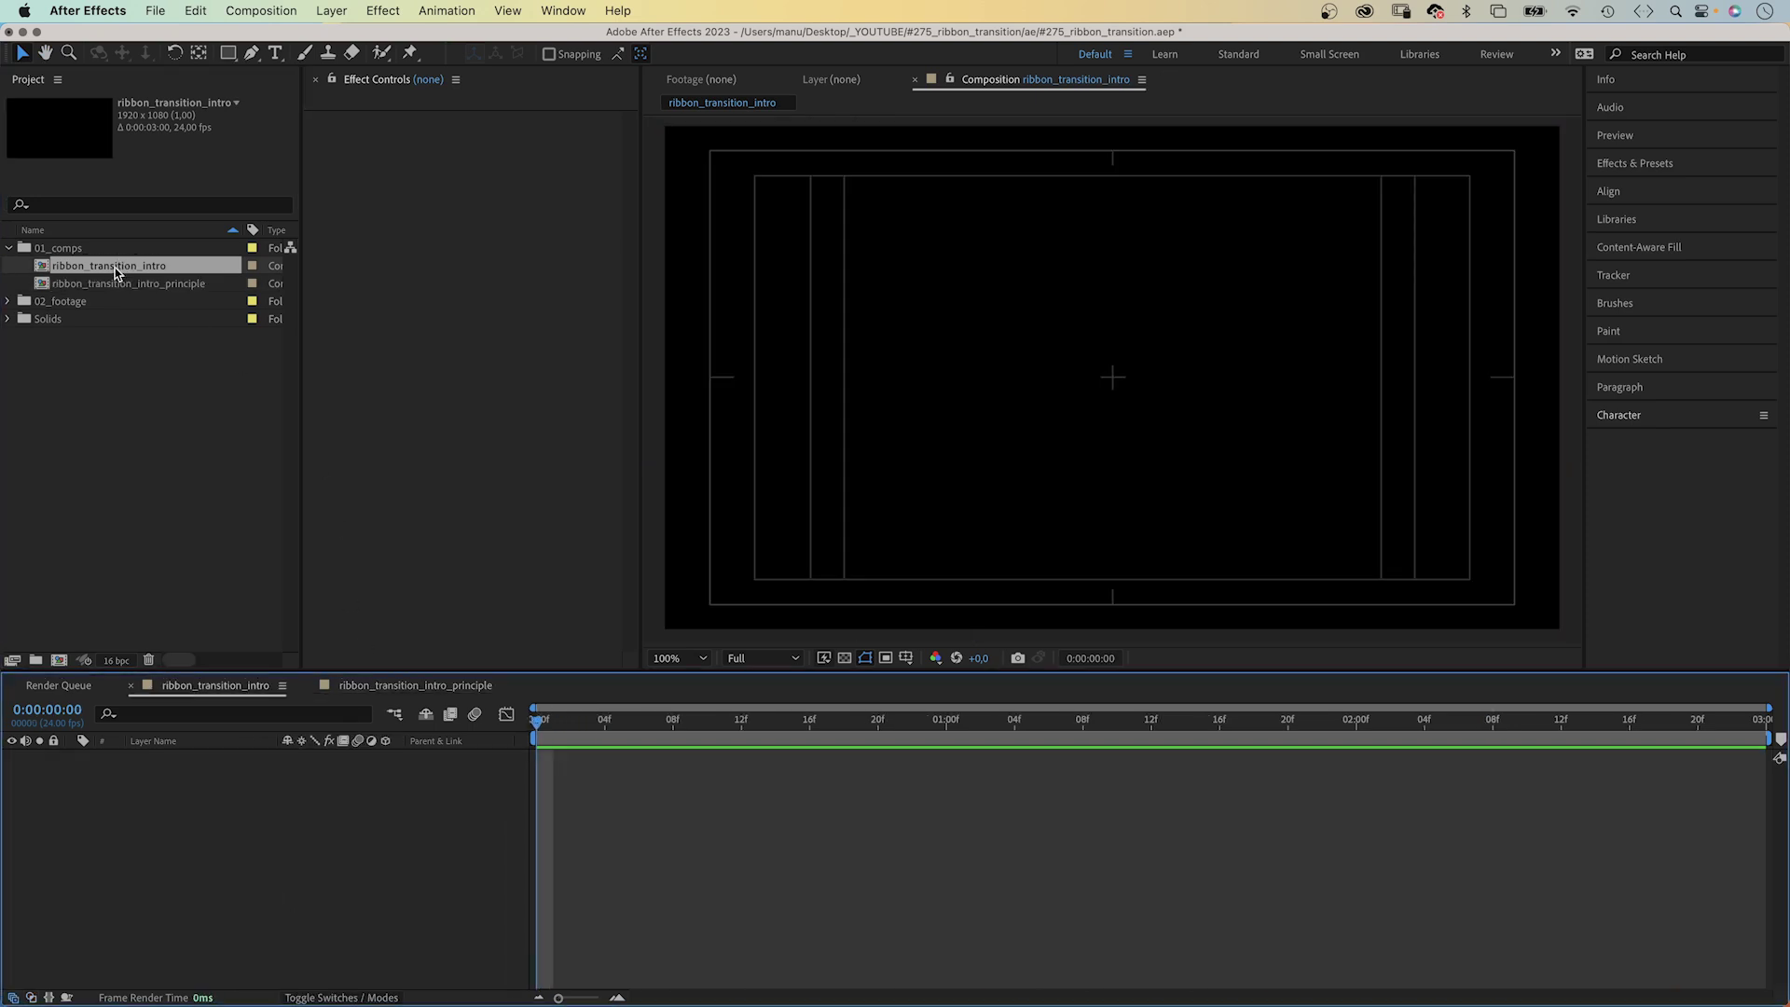
left_click(251, 56)
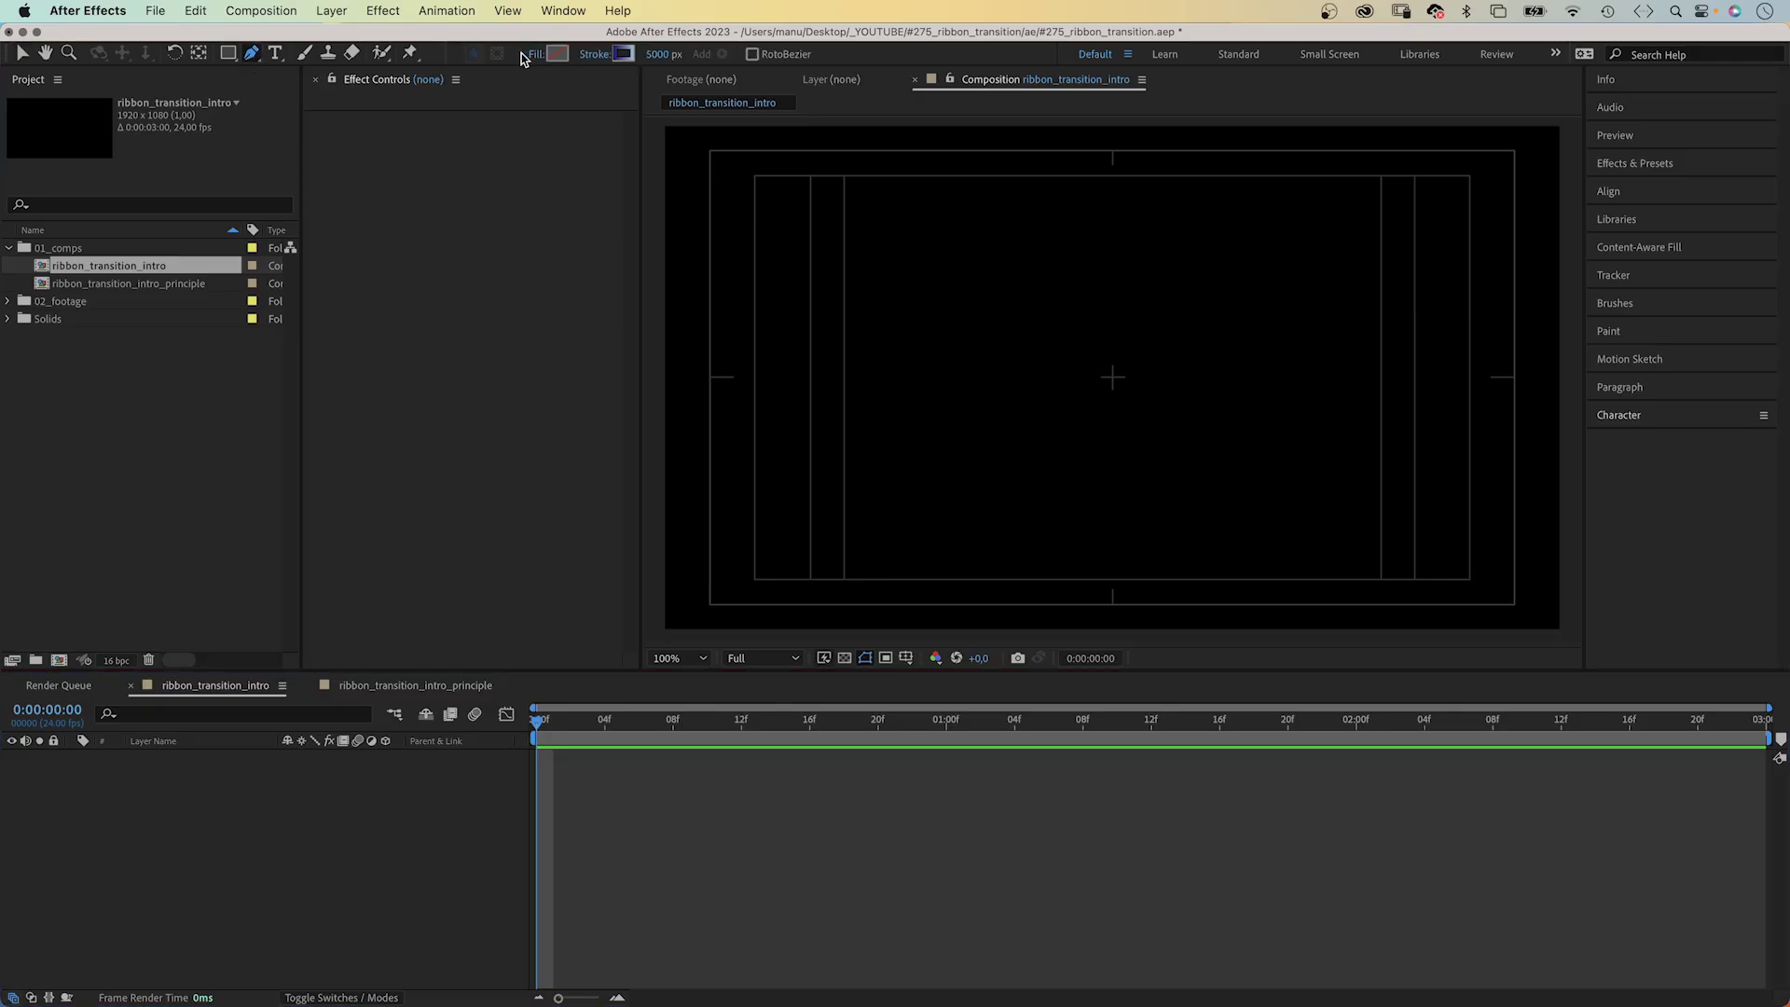
left_click(594, 60)
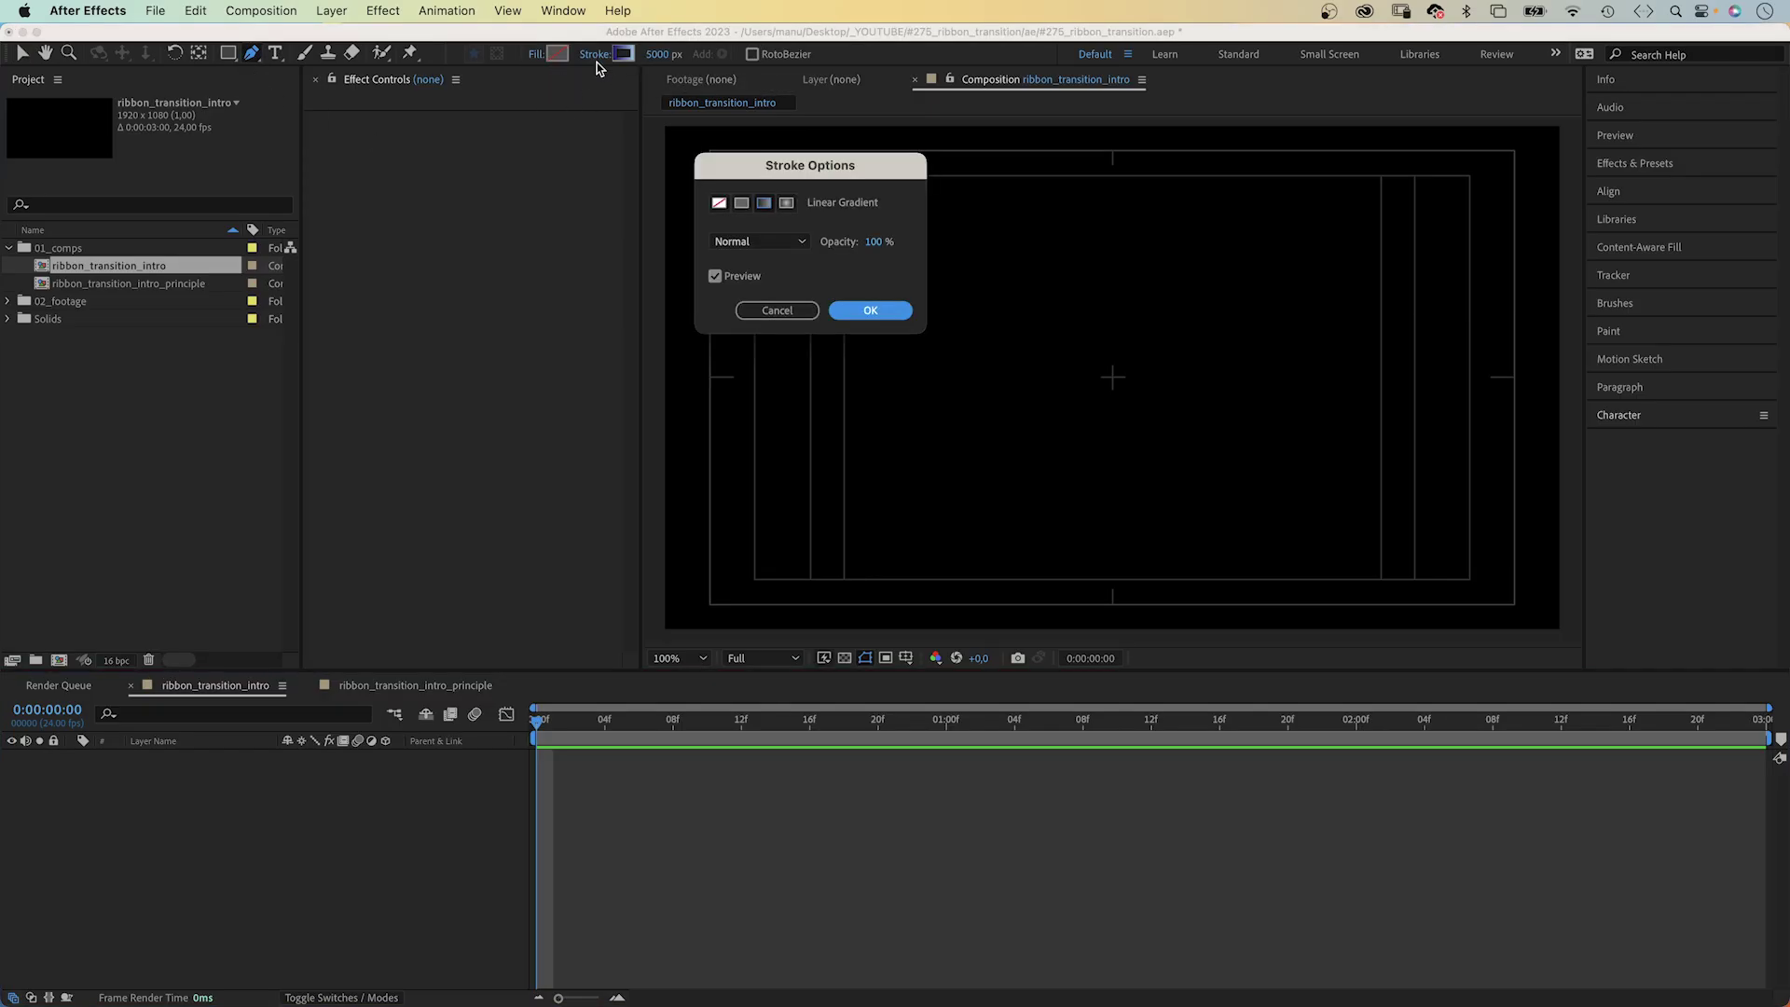
left_click(742, 201)
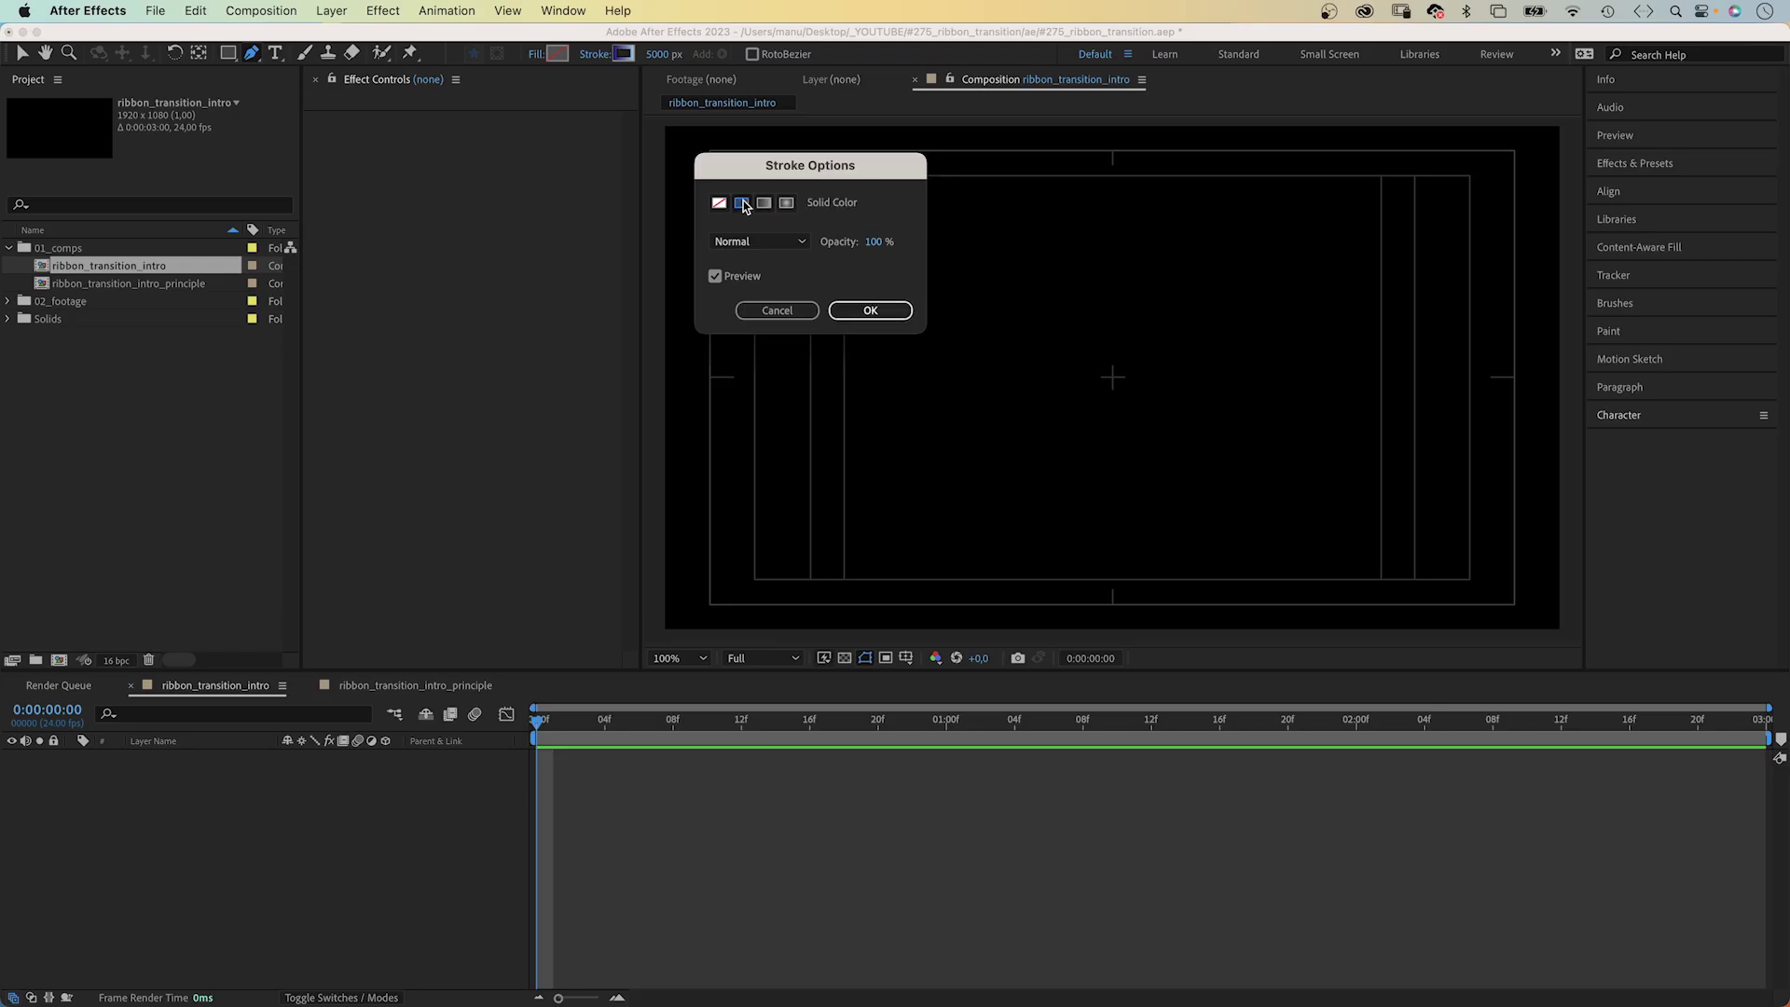
left_click(870, 311)
- Set the stroke width to 10 px and zoom the viewer to 50%
left_click(657, 54)
type("10")
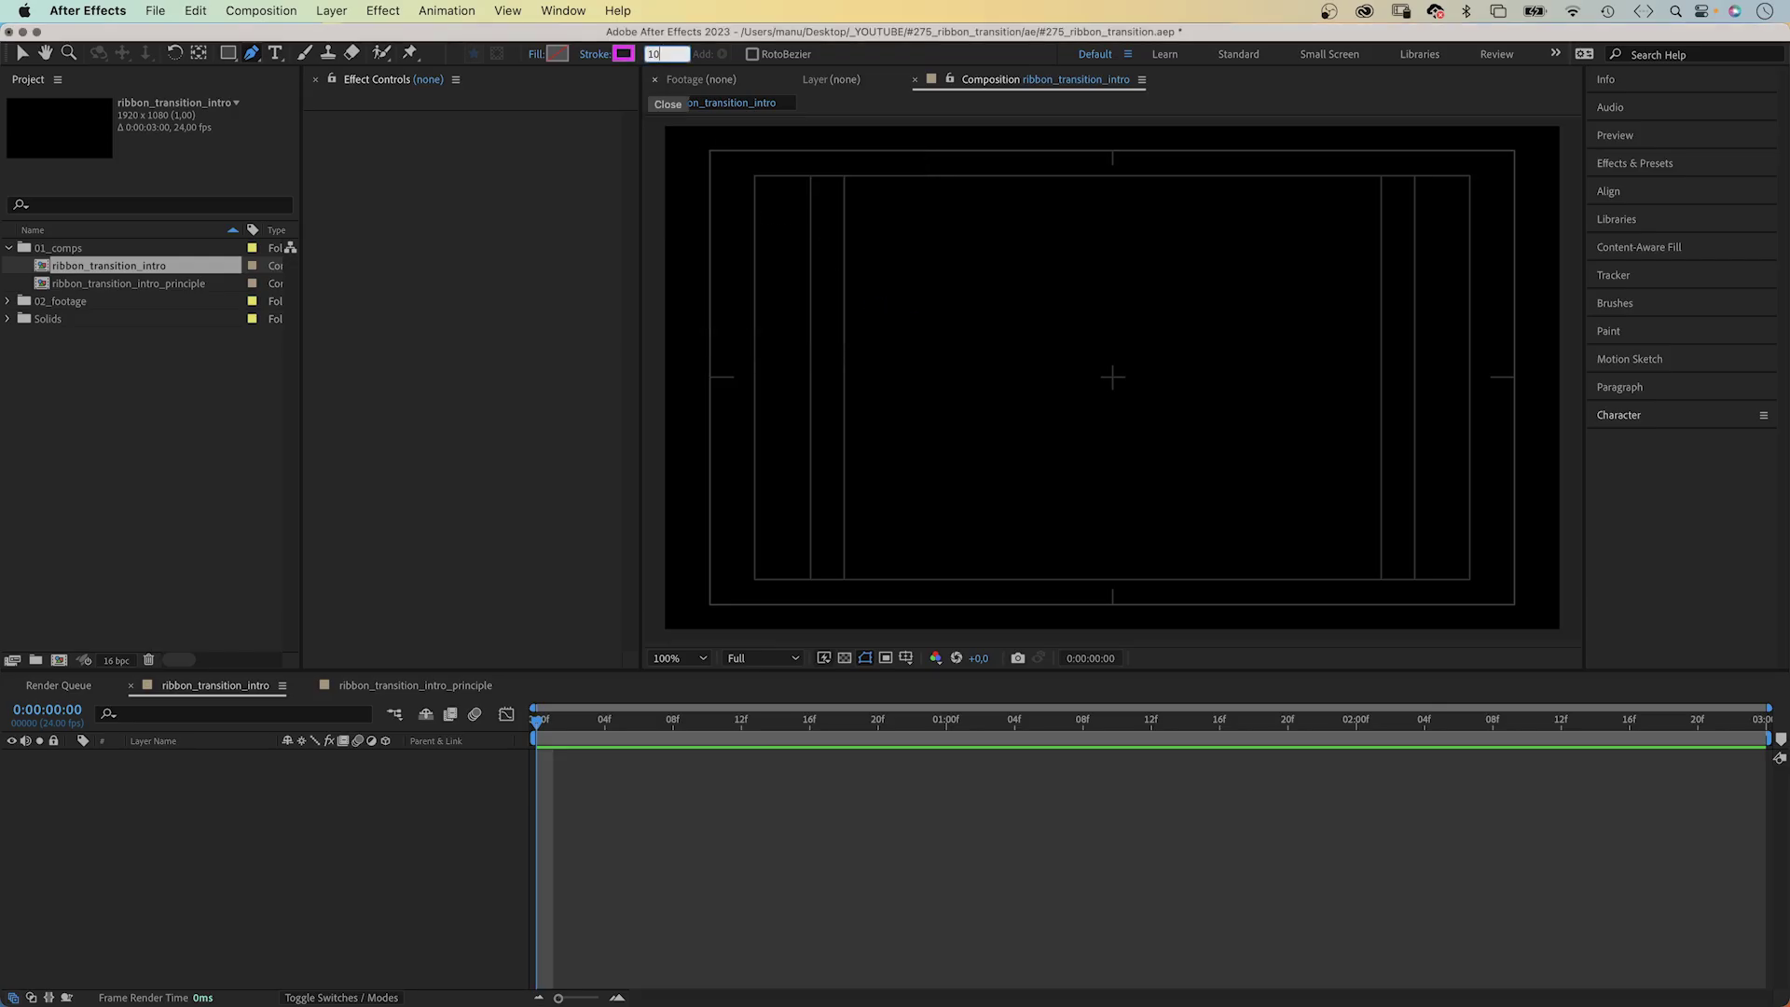
key("Return")
left_click(677, 658)
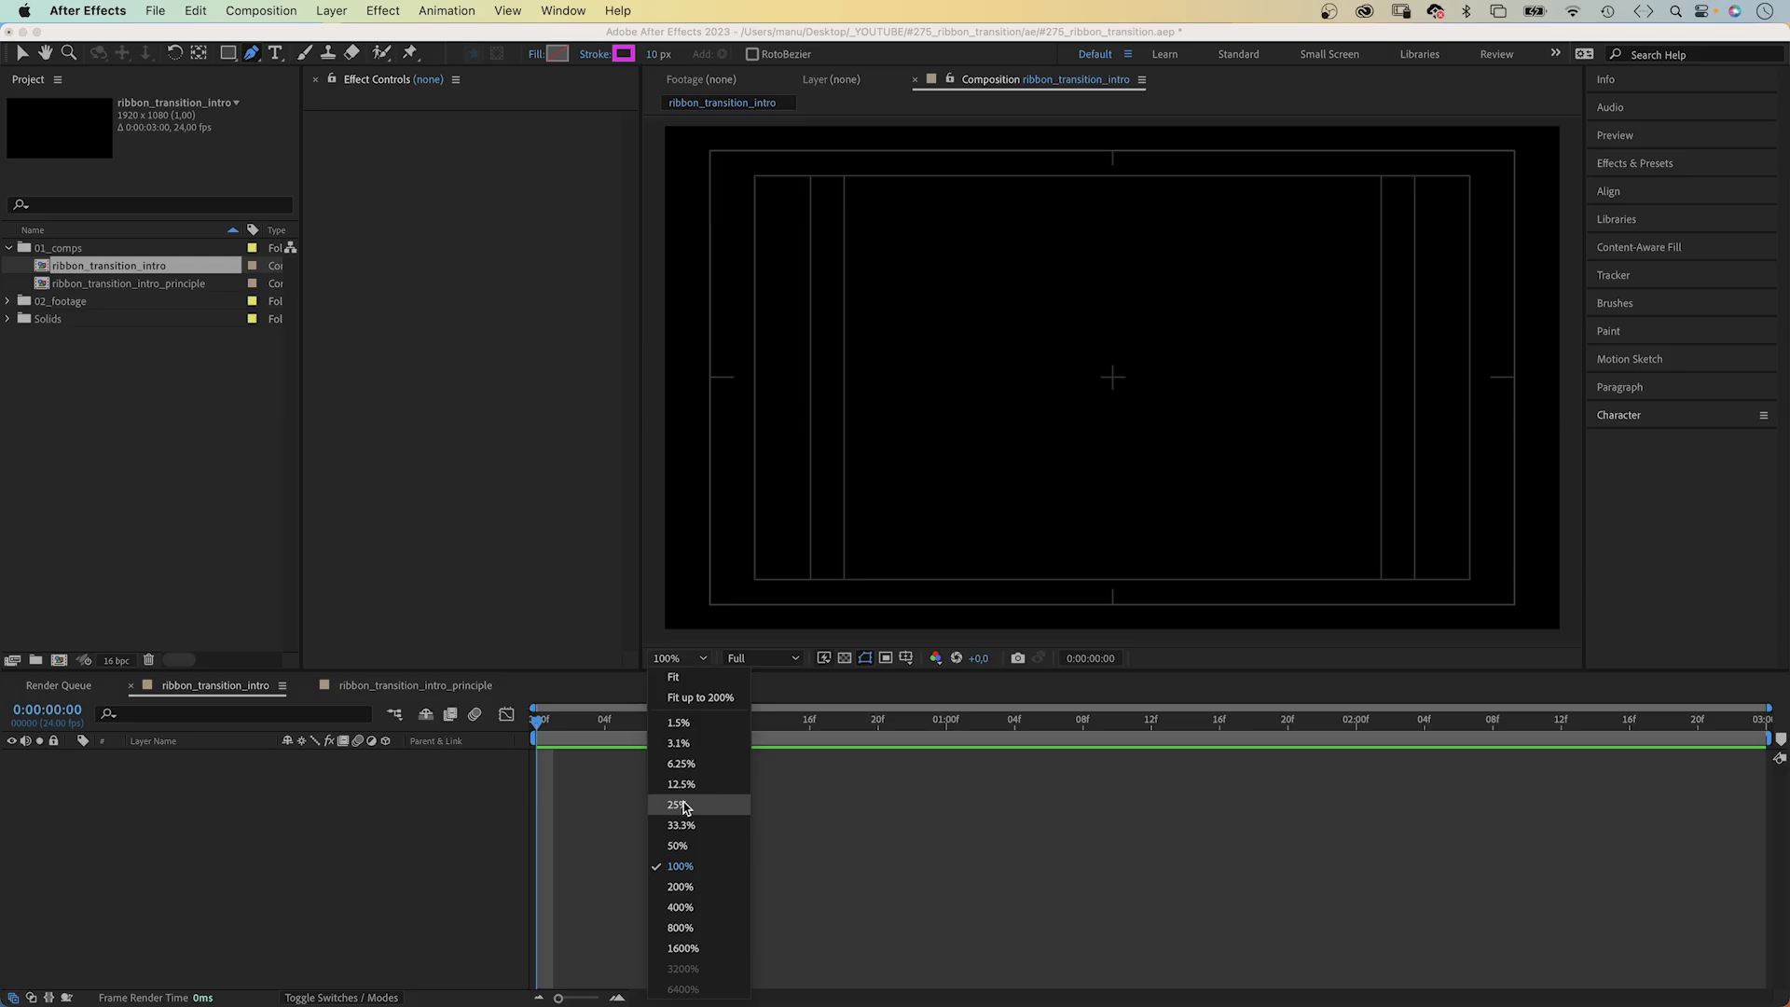
left_click(677, 846)
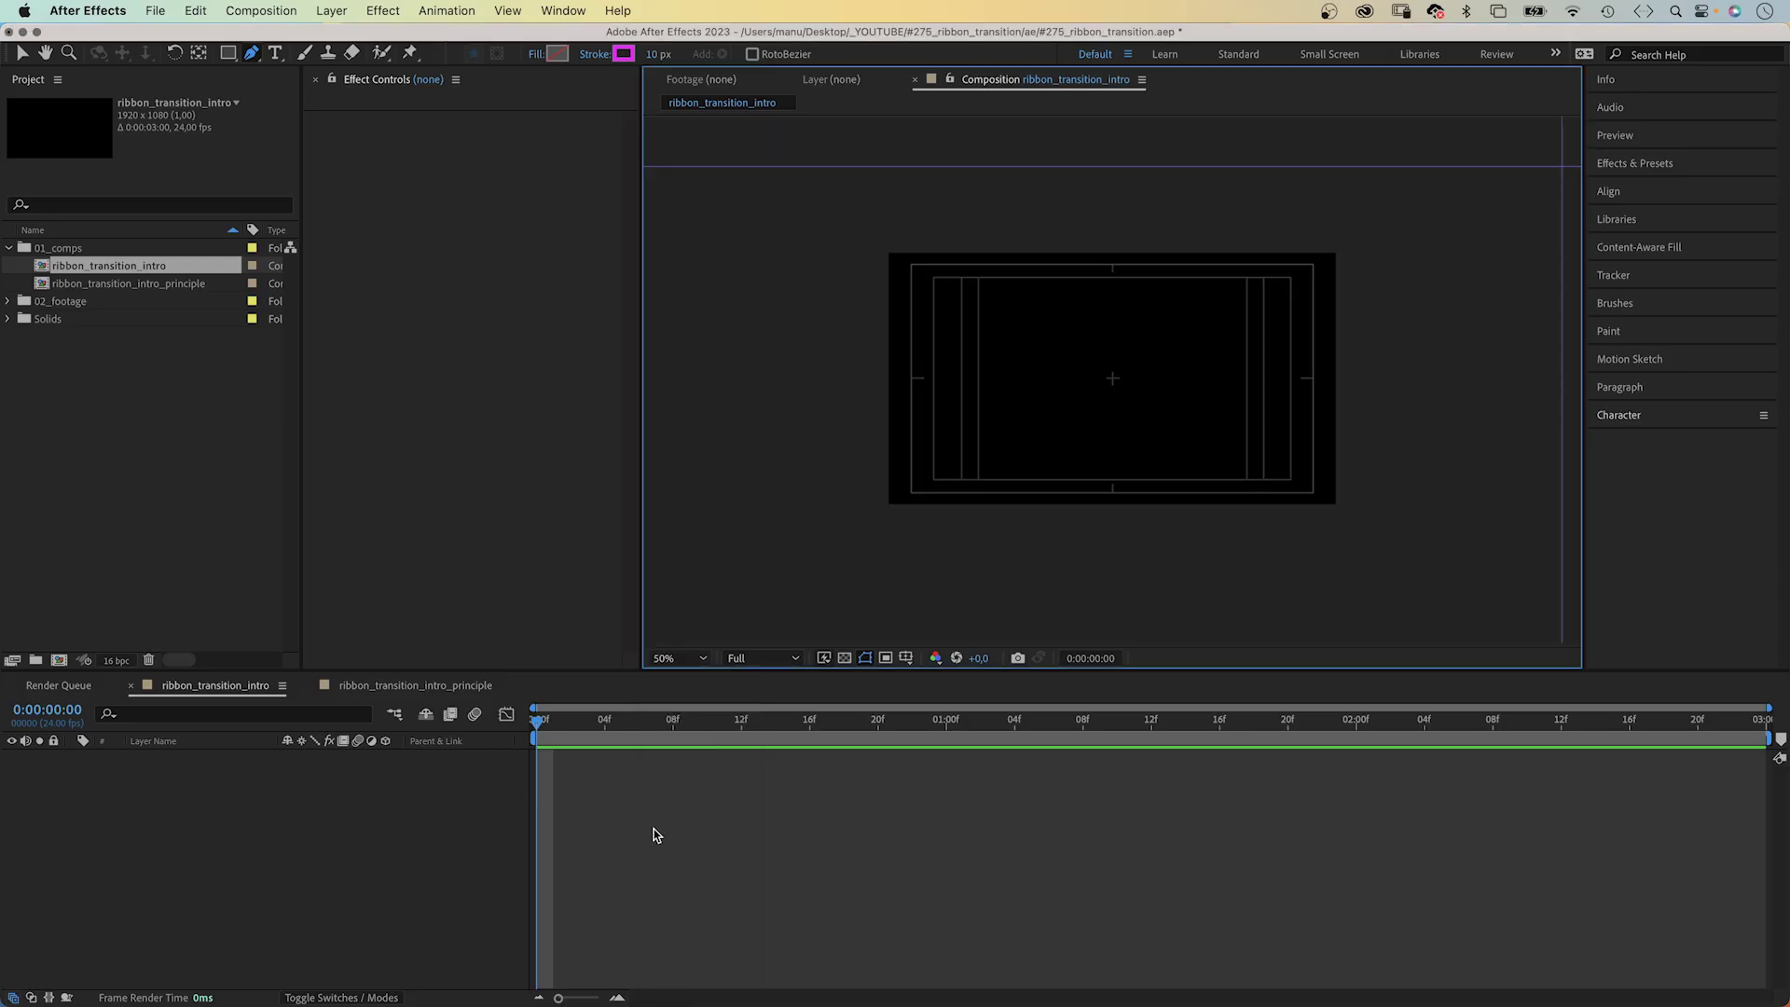
- Draw a three-point path from lower right, curving left, ending just above frame centre
left_click(1387, 535)
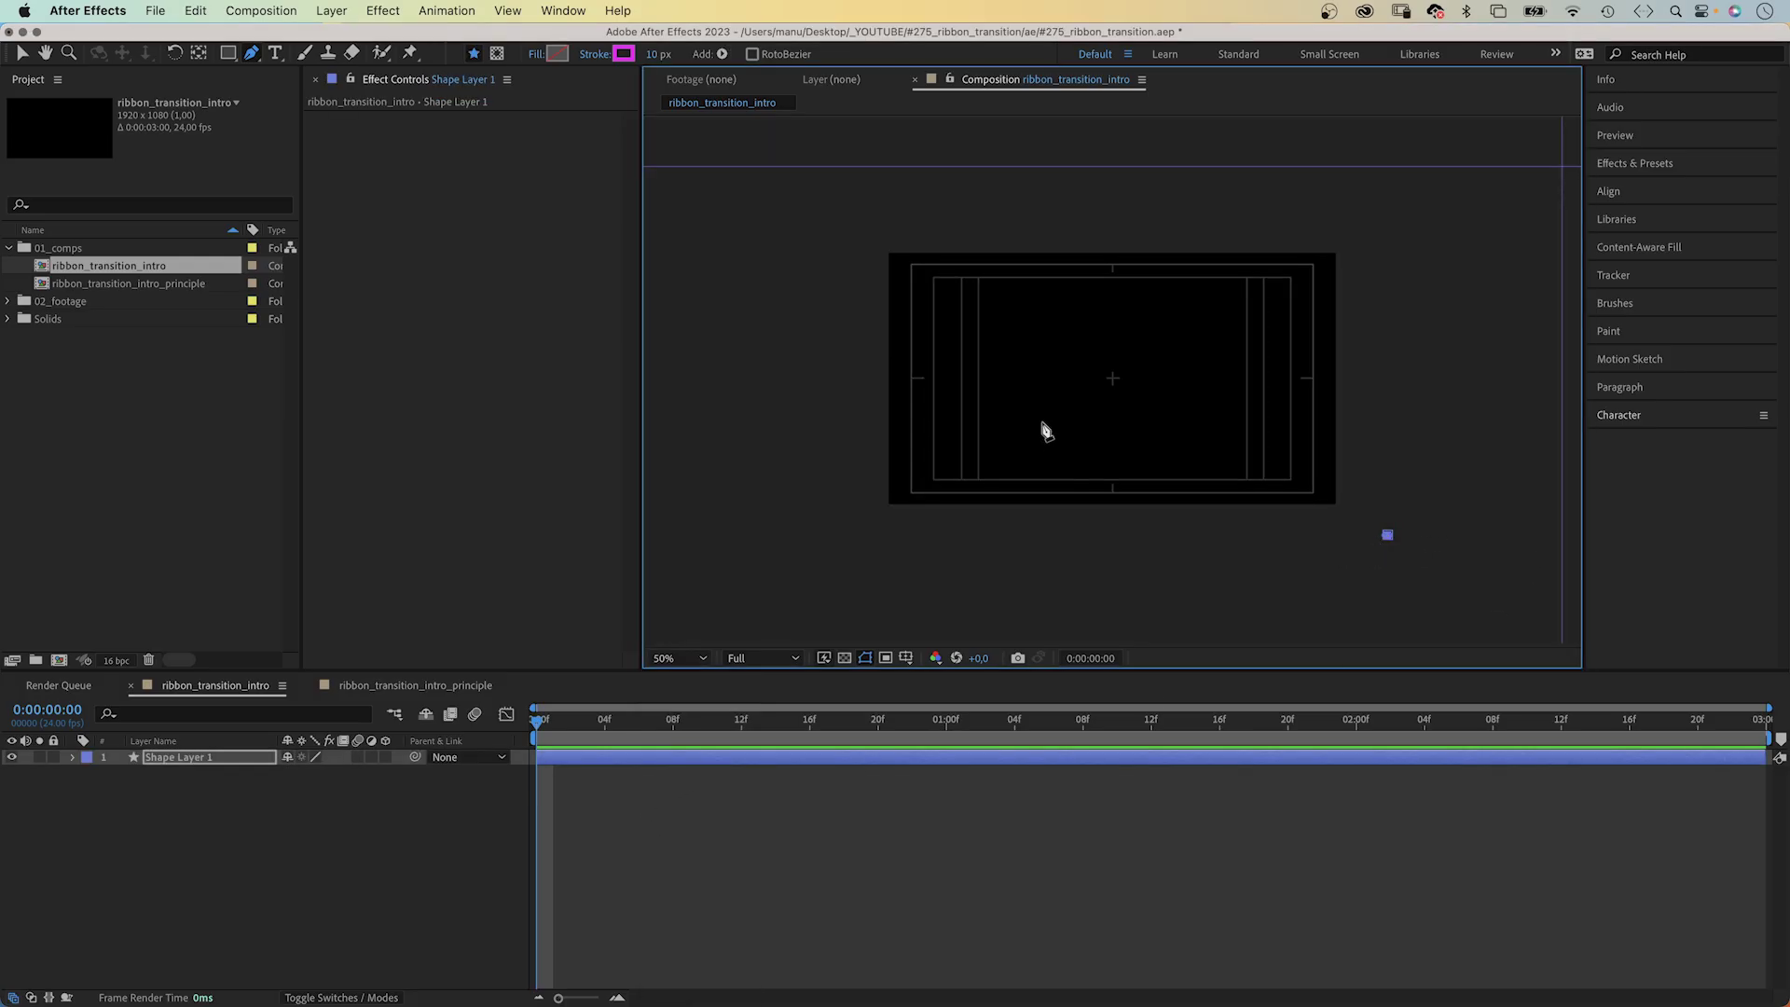
left_click_drag(1040, 424, 1018, 382)
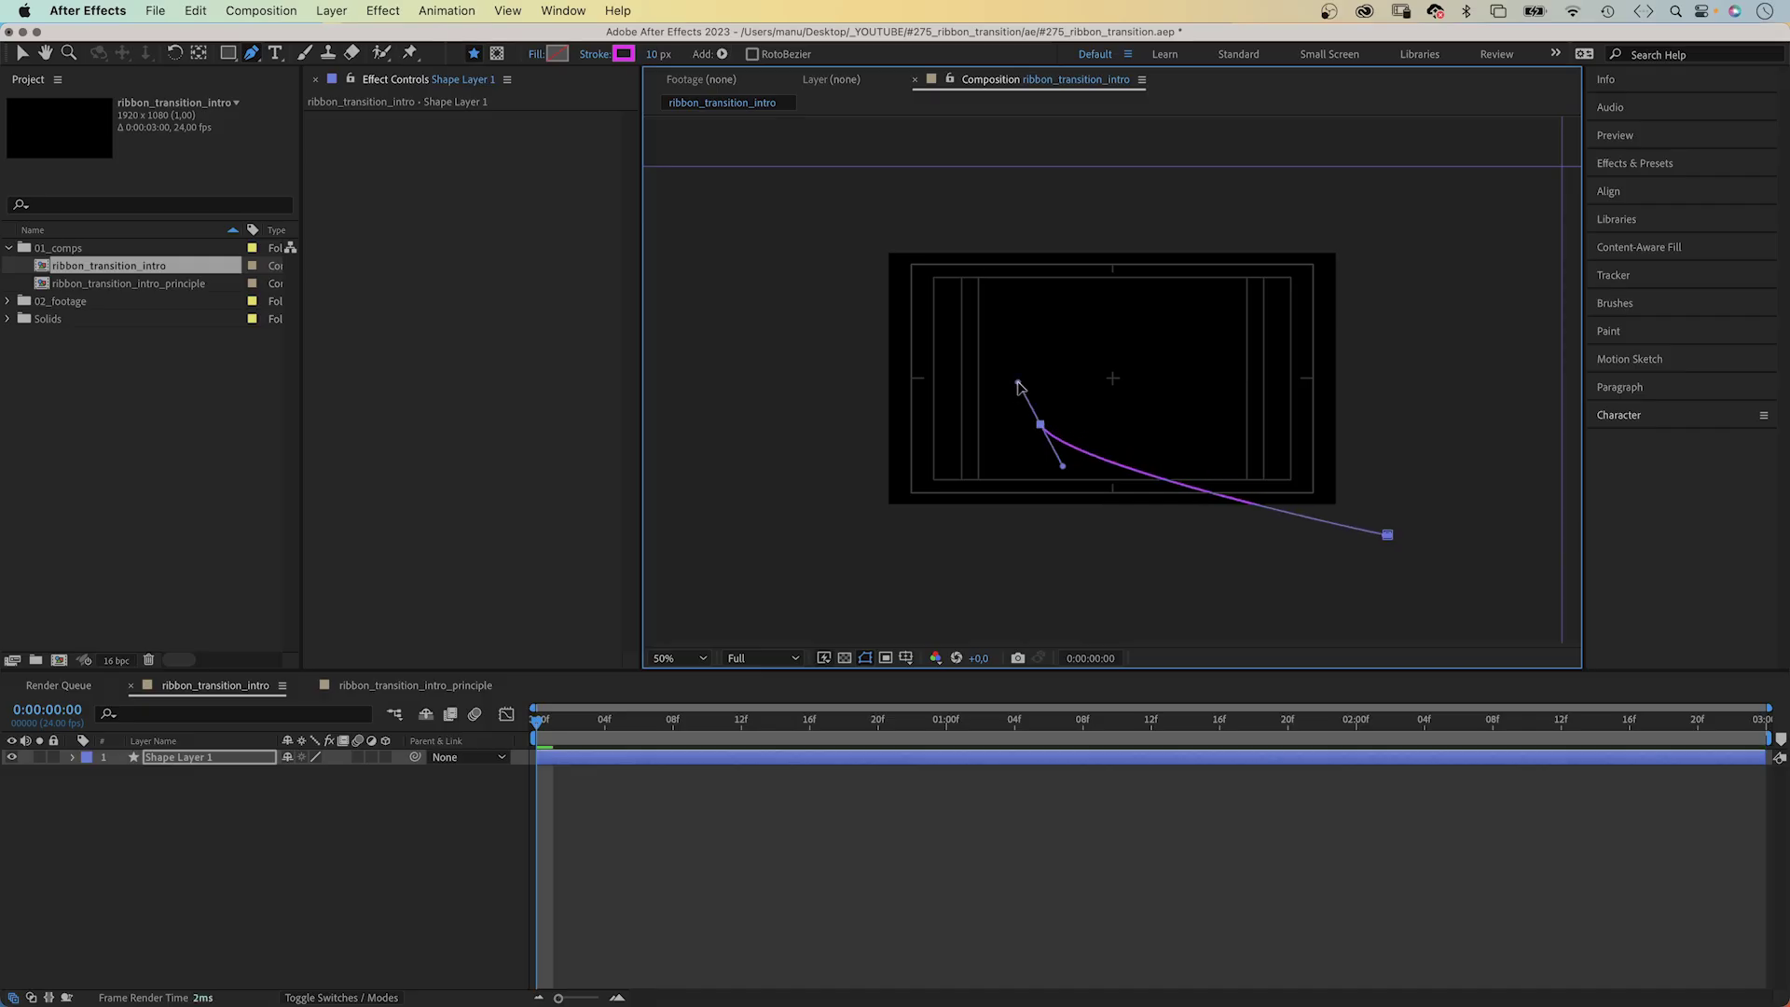
left_click(1145, 360)
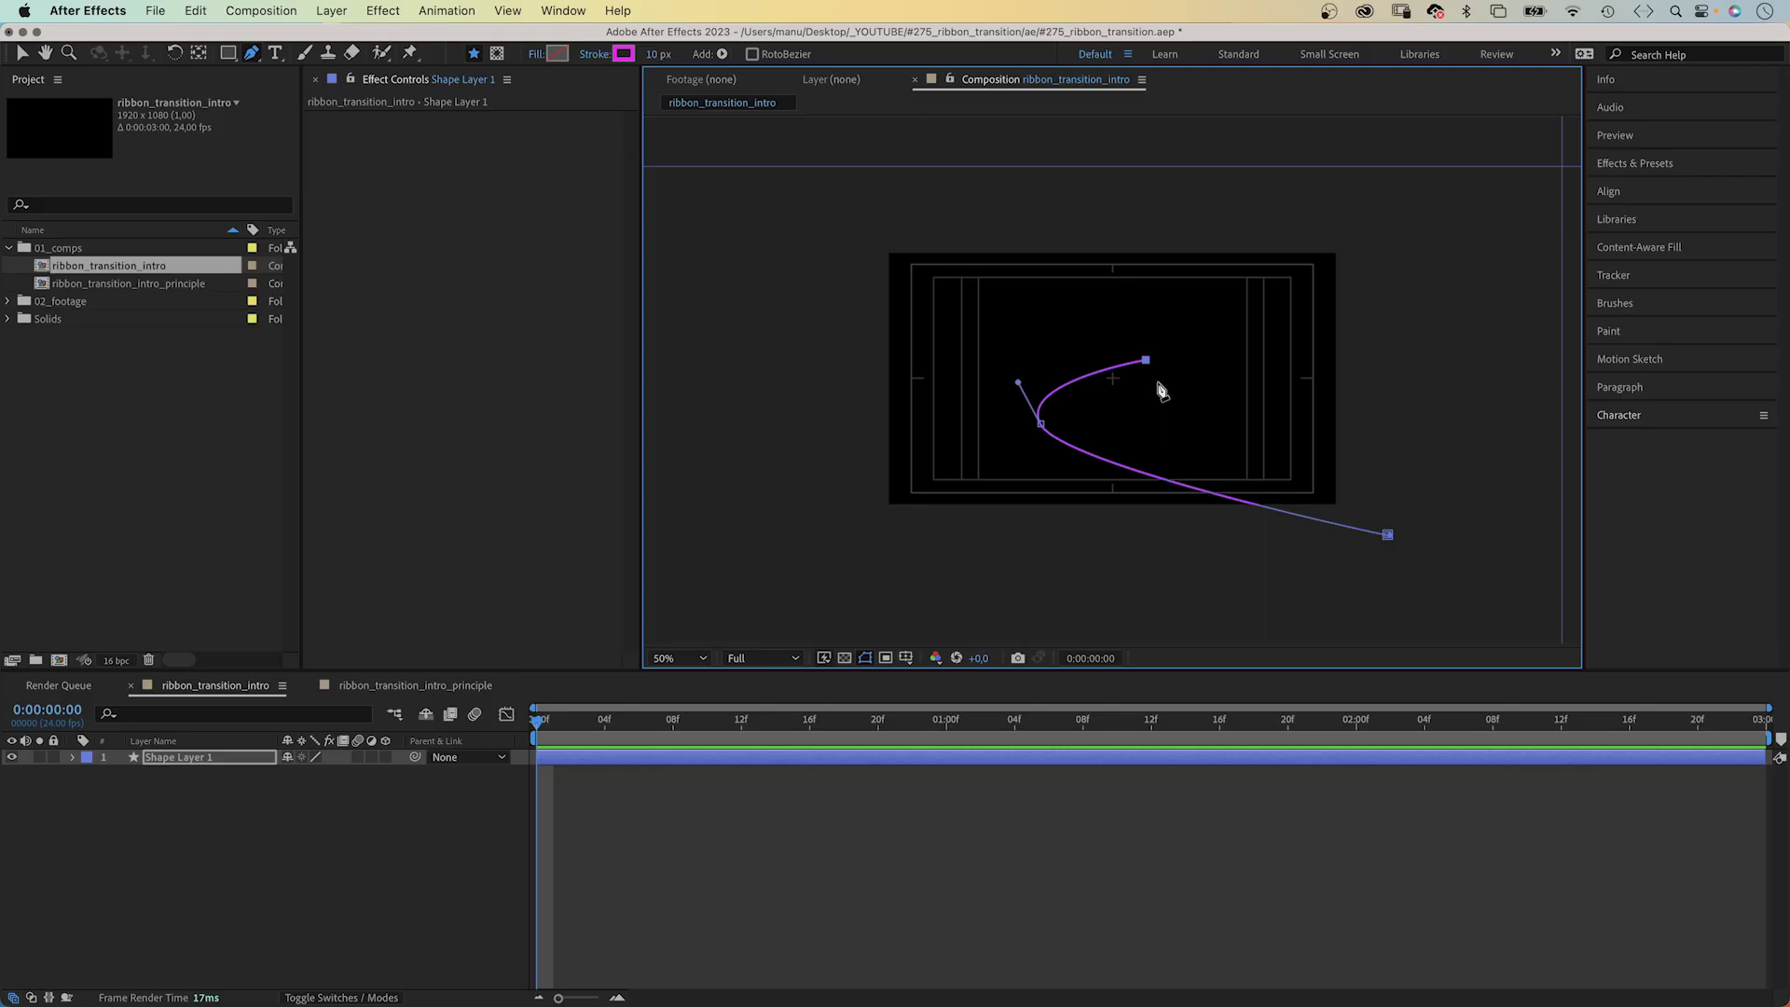
- Adjust the path's vertex handles into a smoother arc and reset the viewer to 100%
left_click(252, 53)
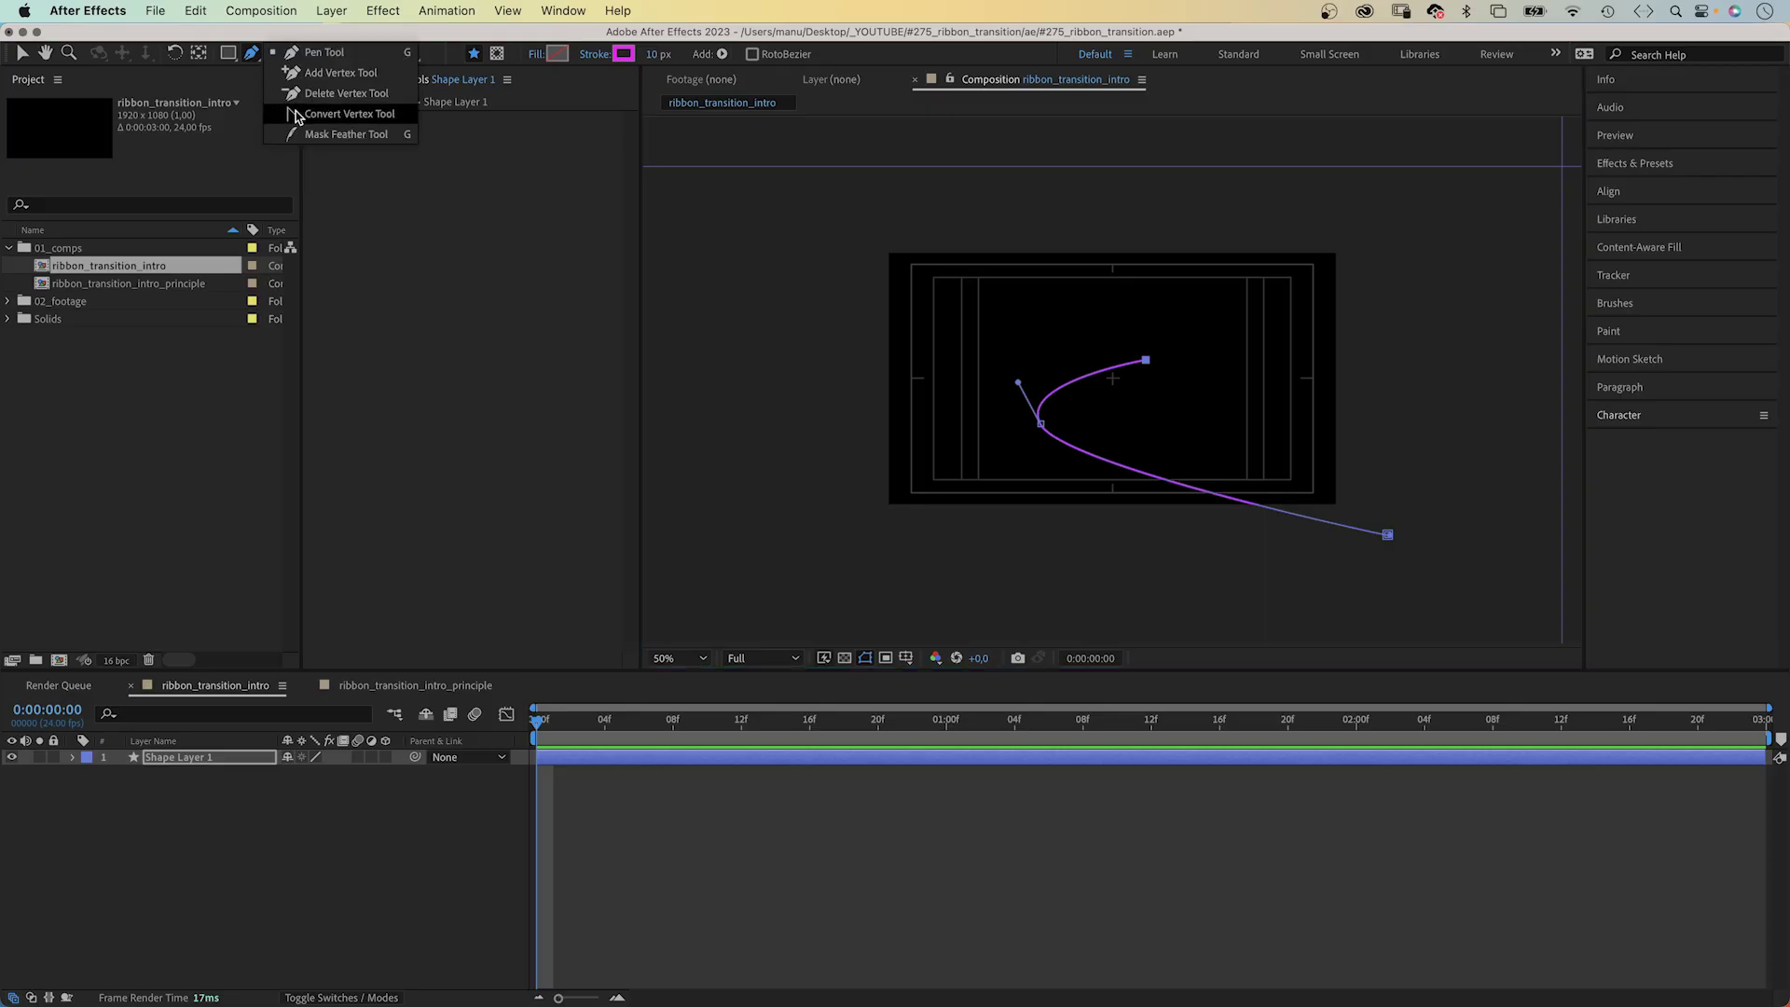
left_click(310, 114)
left_click_drag(1041, 424, 1025, 330)
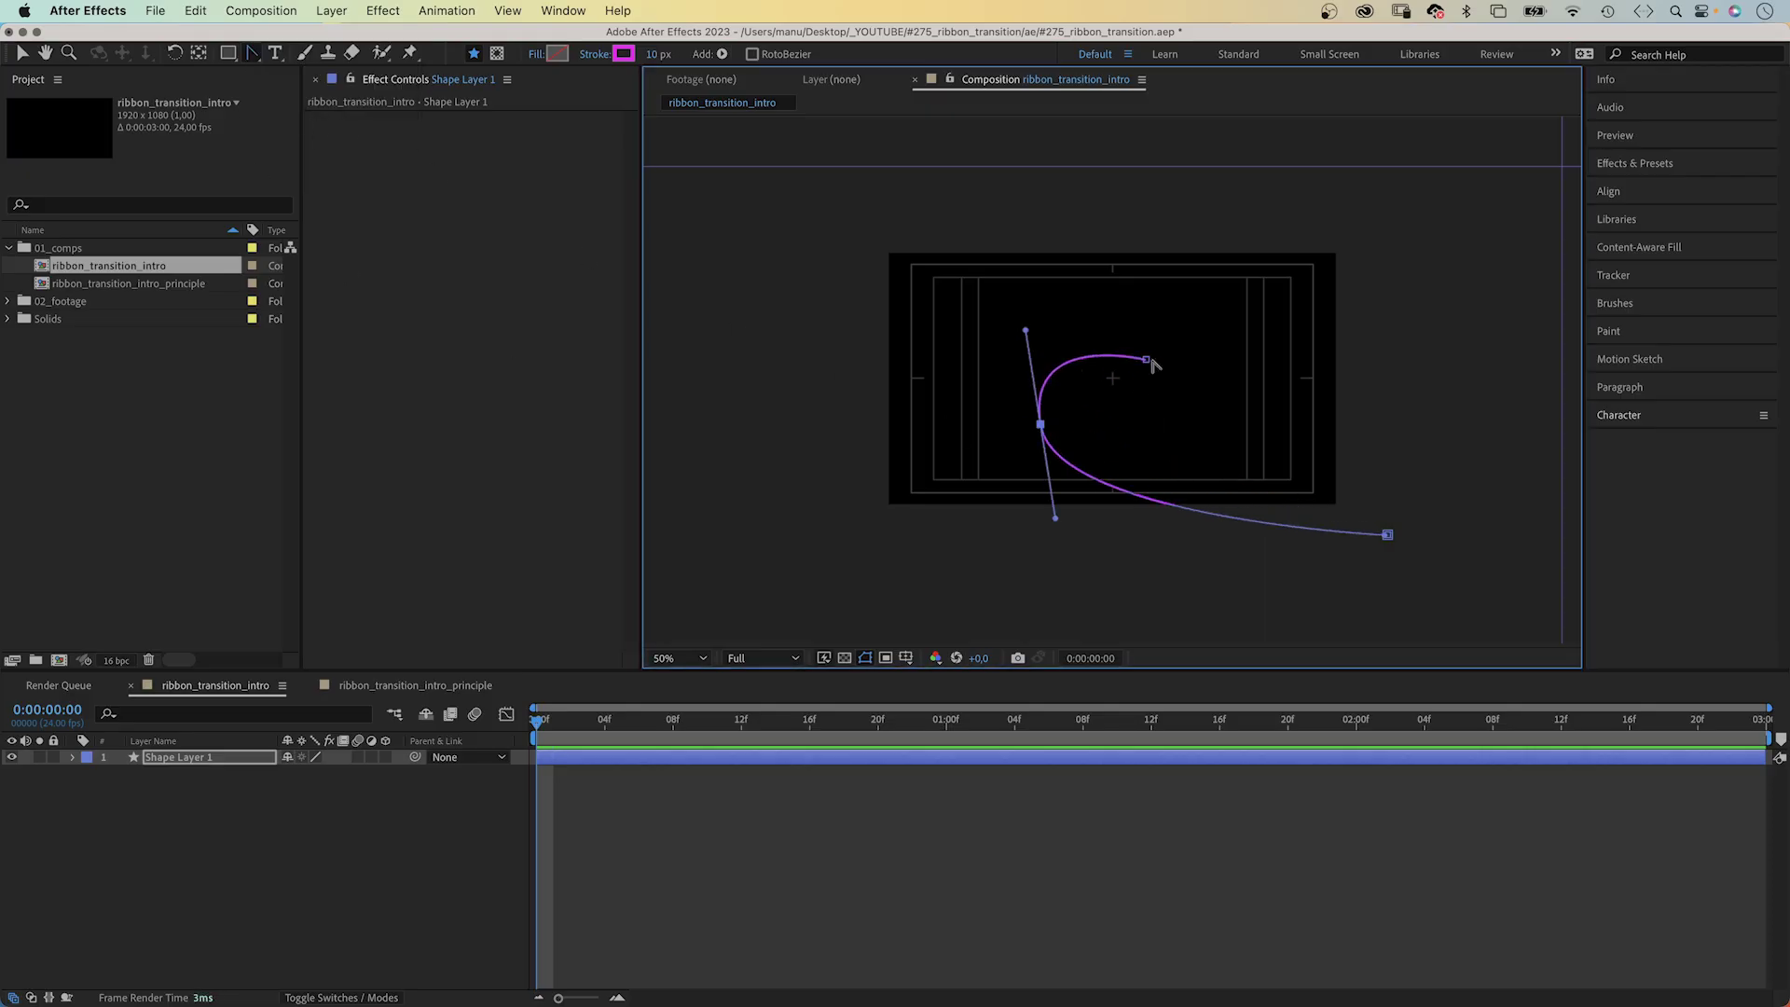
left_click_drag(1389, 539, 1206, 527)
key("v")
left_click_drag(1025, 330, 1109, 345)
mouse_move(1037, 519)
left_mouse_down()
mouse_move(1061, 518)
mouse_move(1055, 499)
left_mouse_up()
left_click(695, 658)
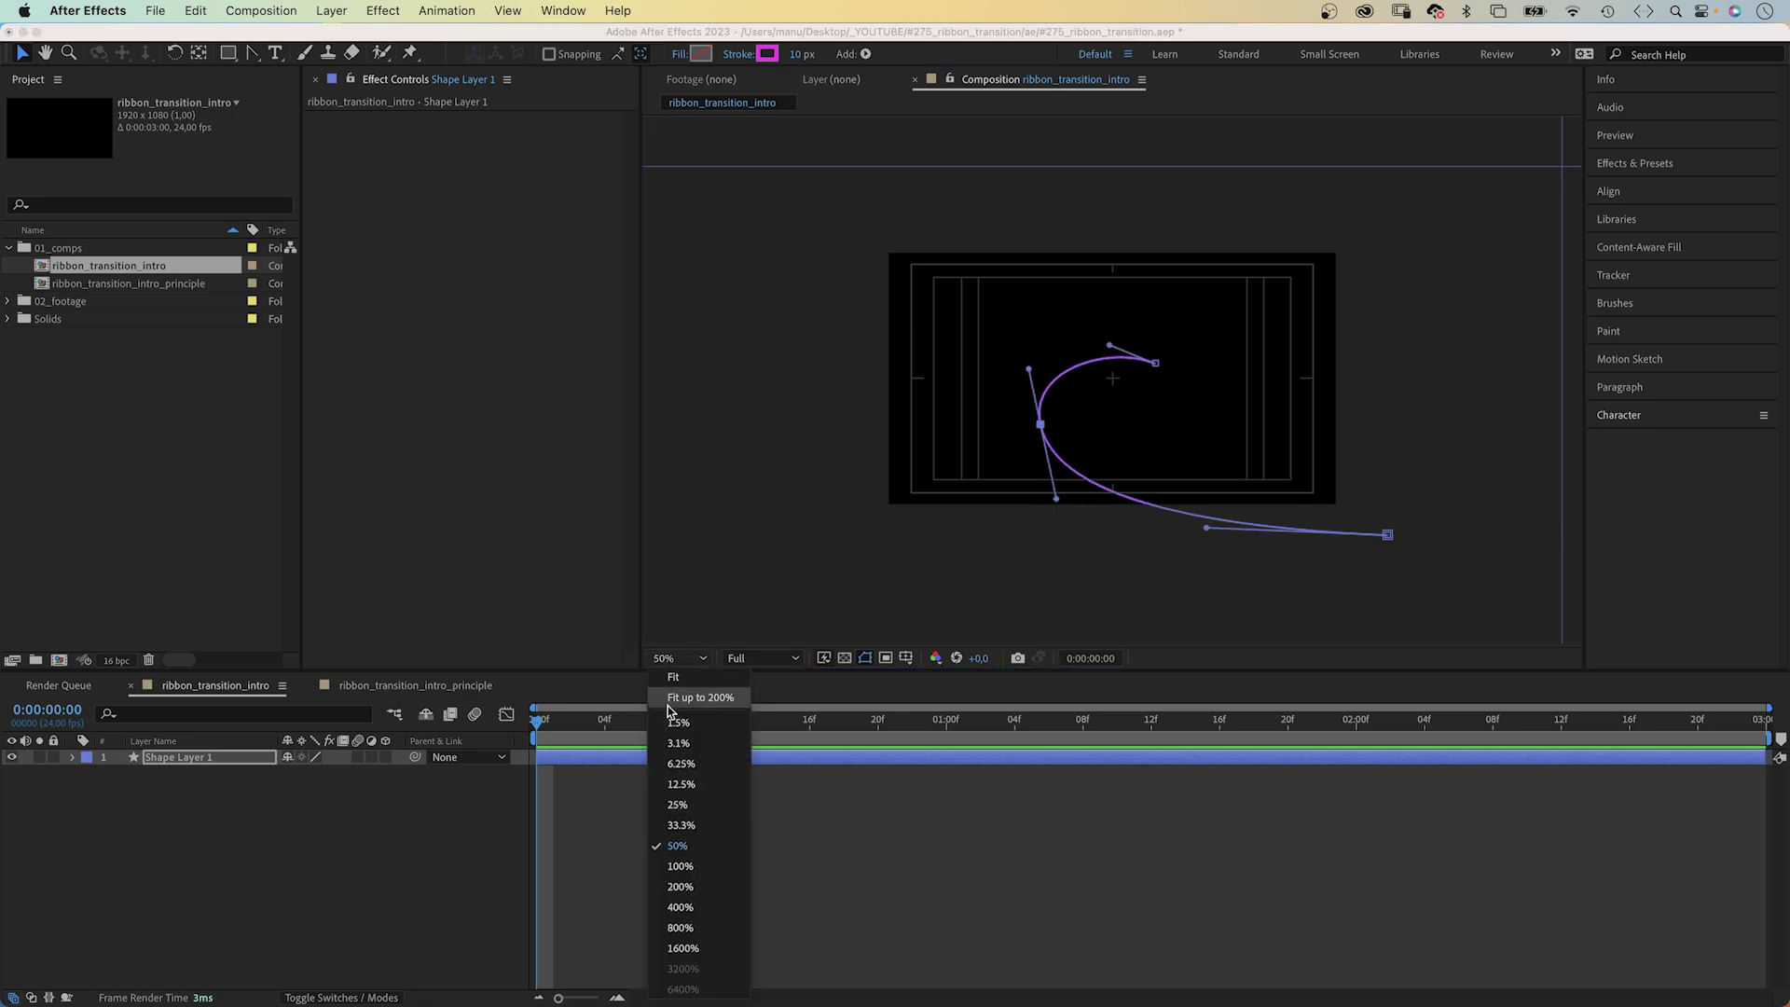
left_click(680, 866)
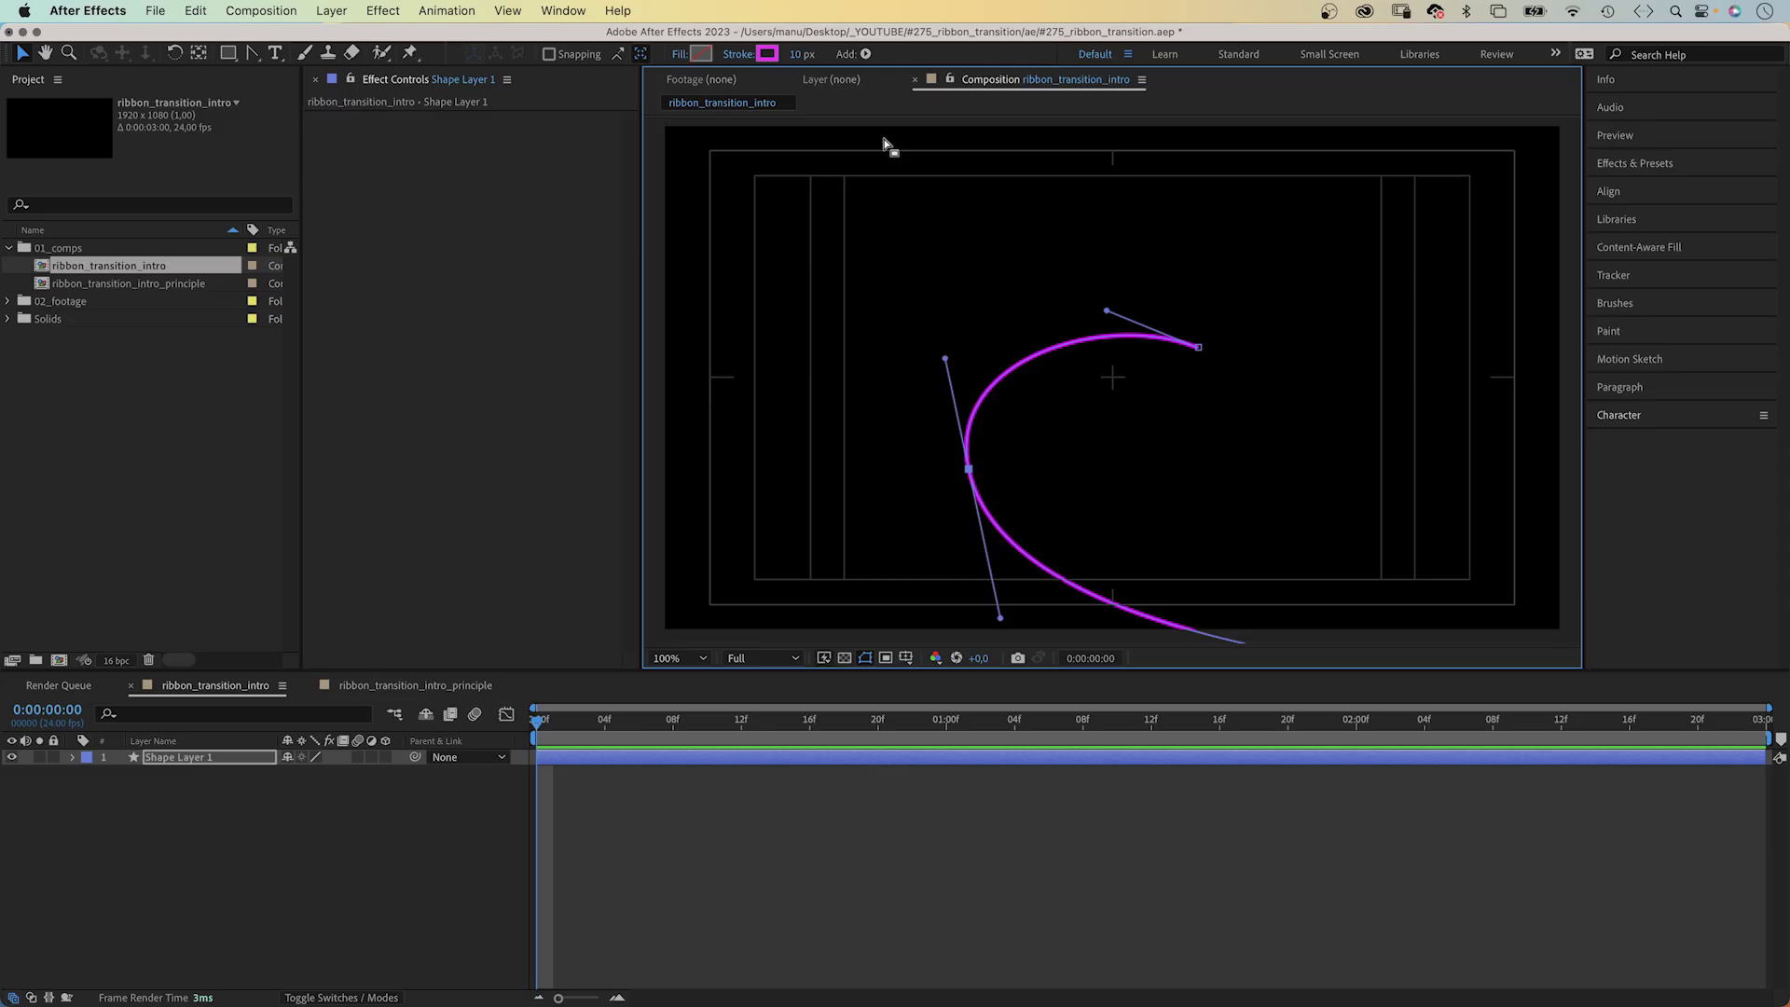
- Set the ribbon's stroke width to 300 px
left_click(800, 55)
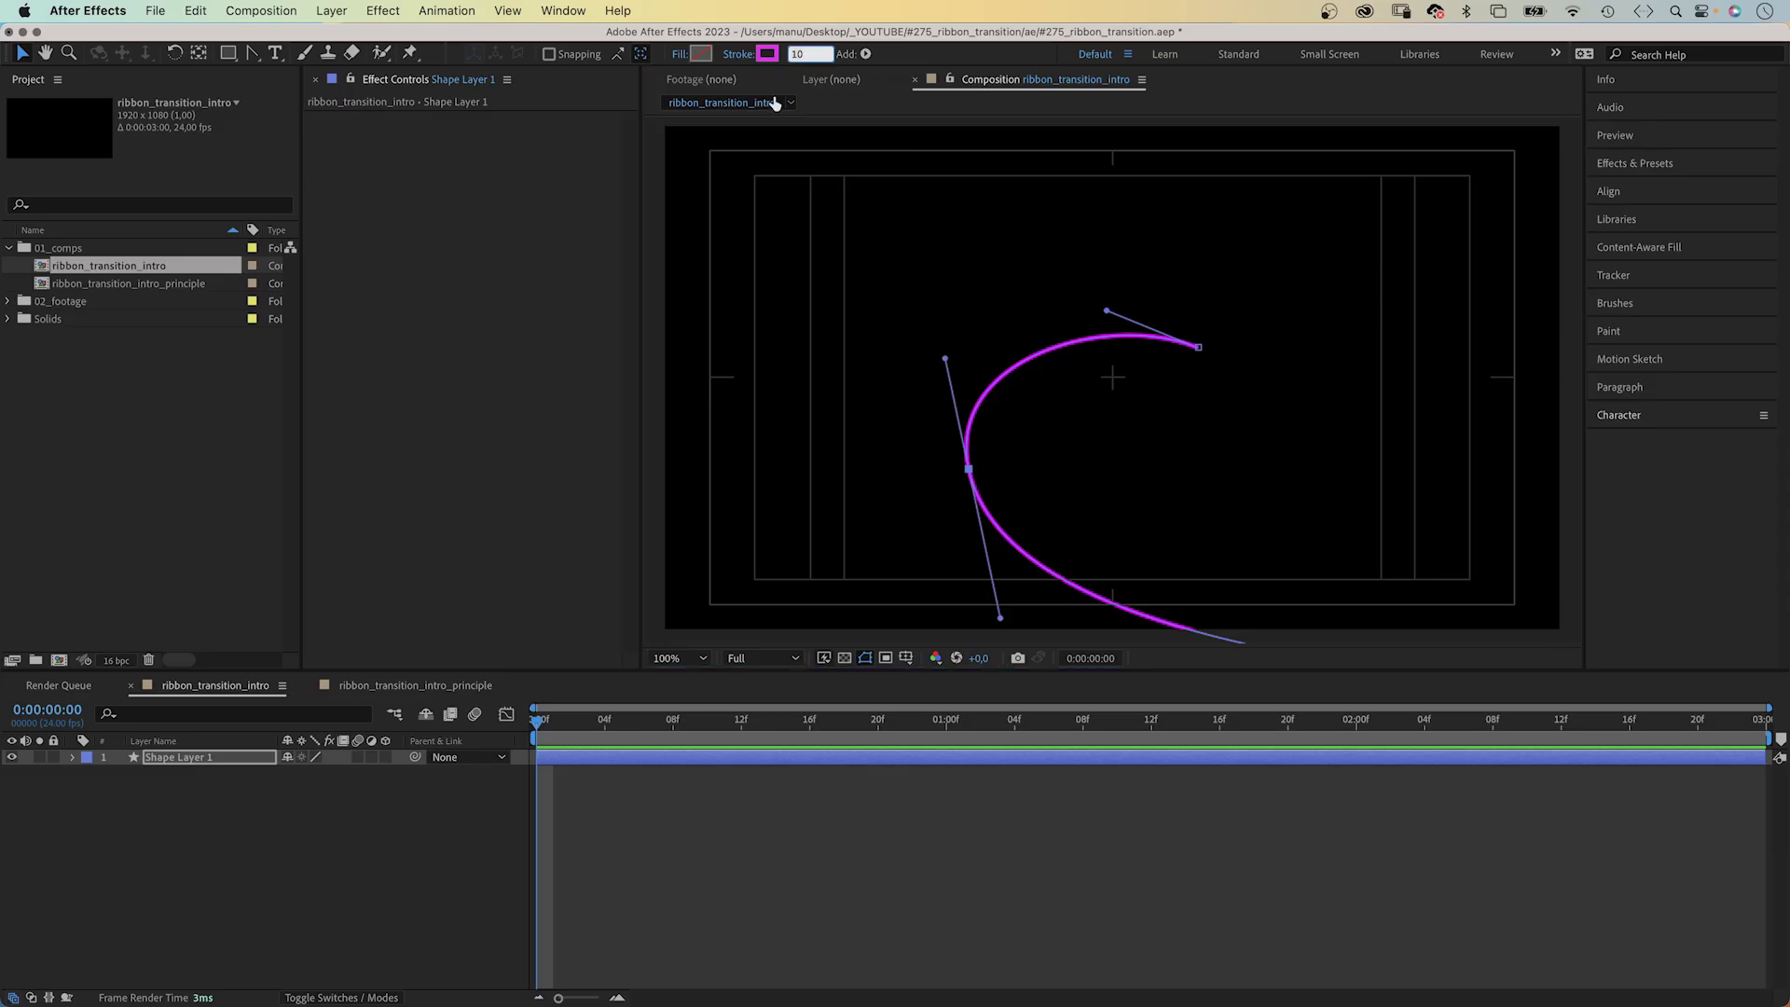
type("300")
key("Return")
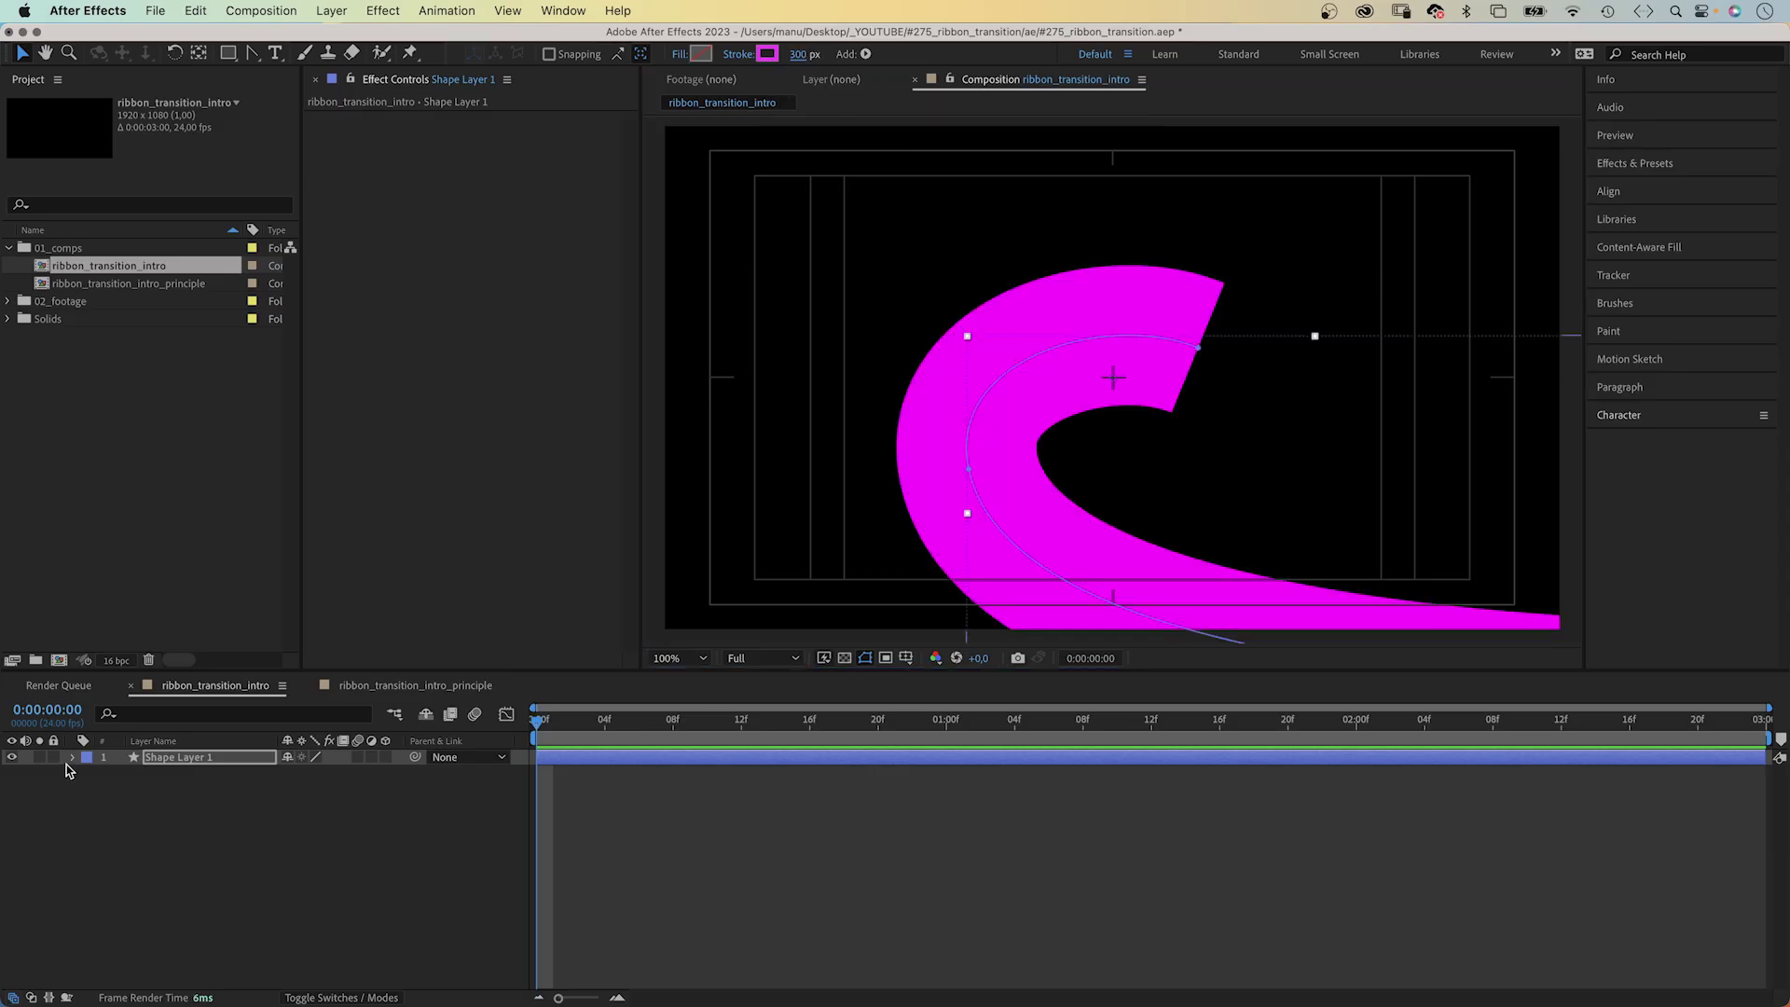
- Set Stroke 1's Taper End Length to 100% on Shape Layer 1
left_click(72, 758)
left_click(89, 774)
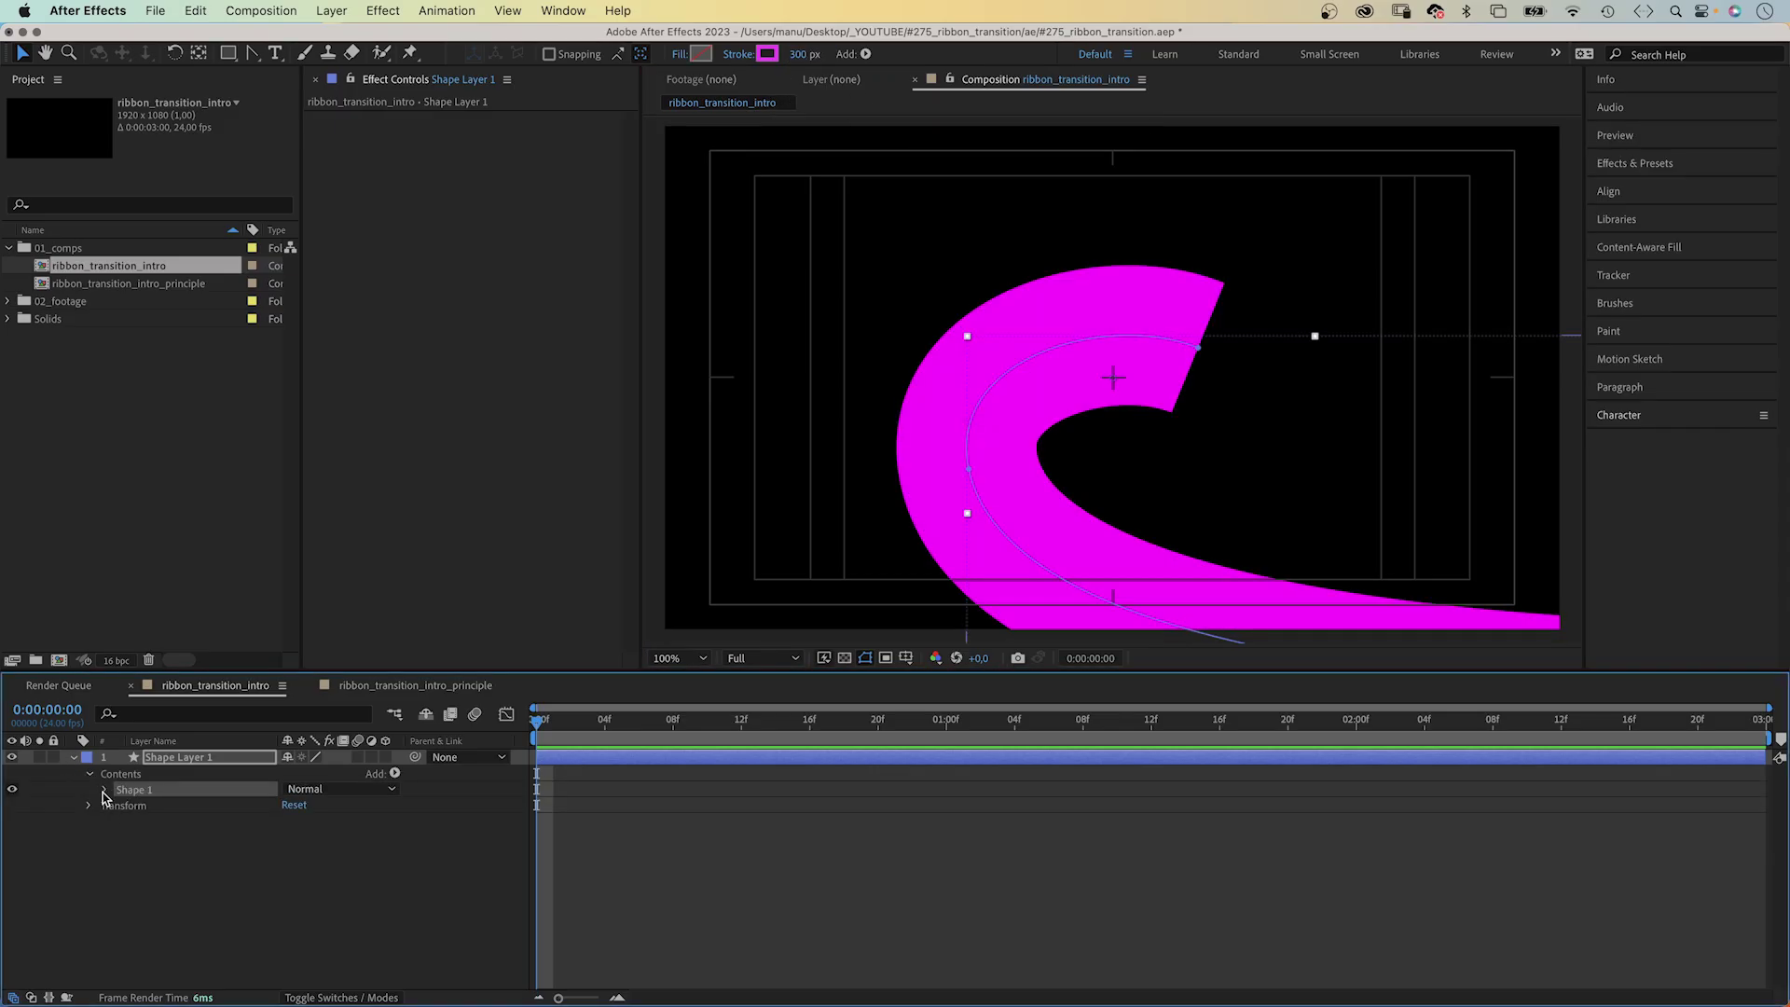
left_click(104, 791)
left_click(120, 821)
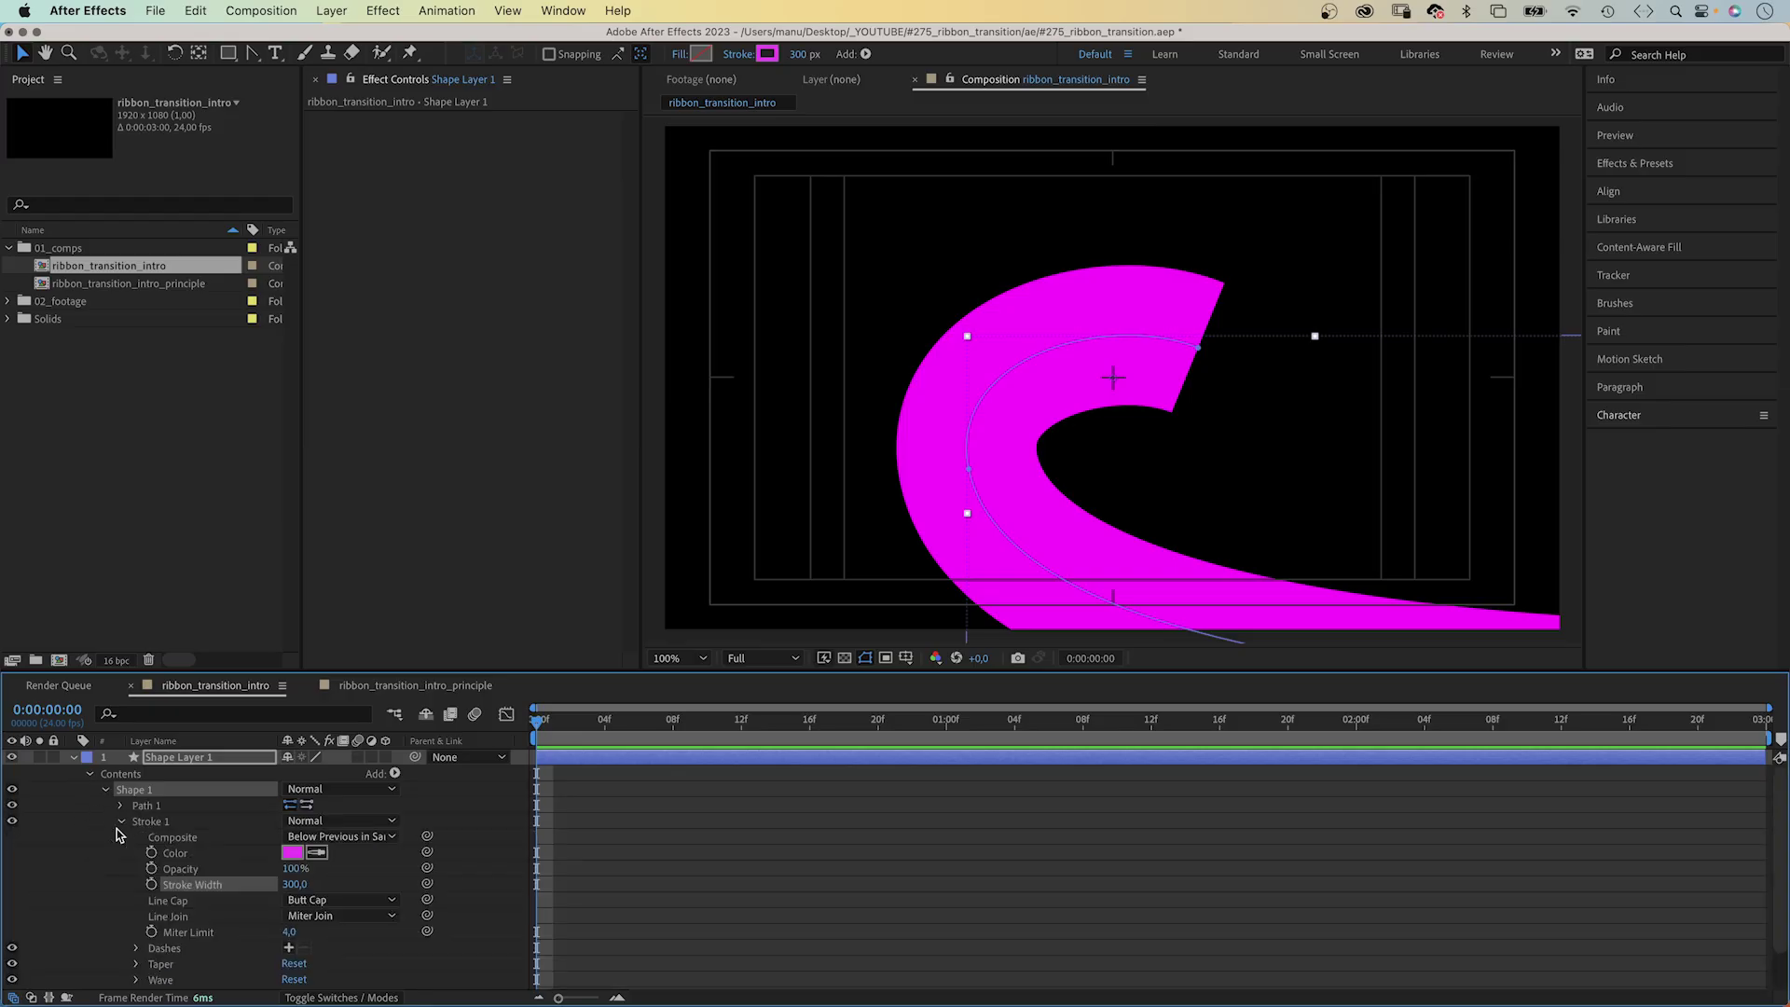
left_click(137, 966)
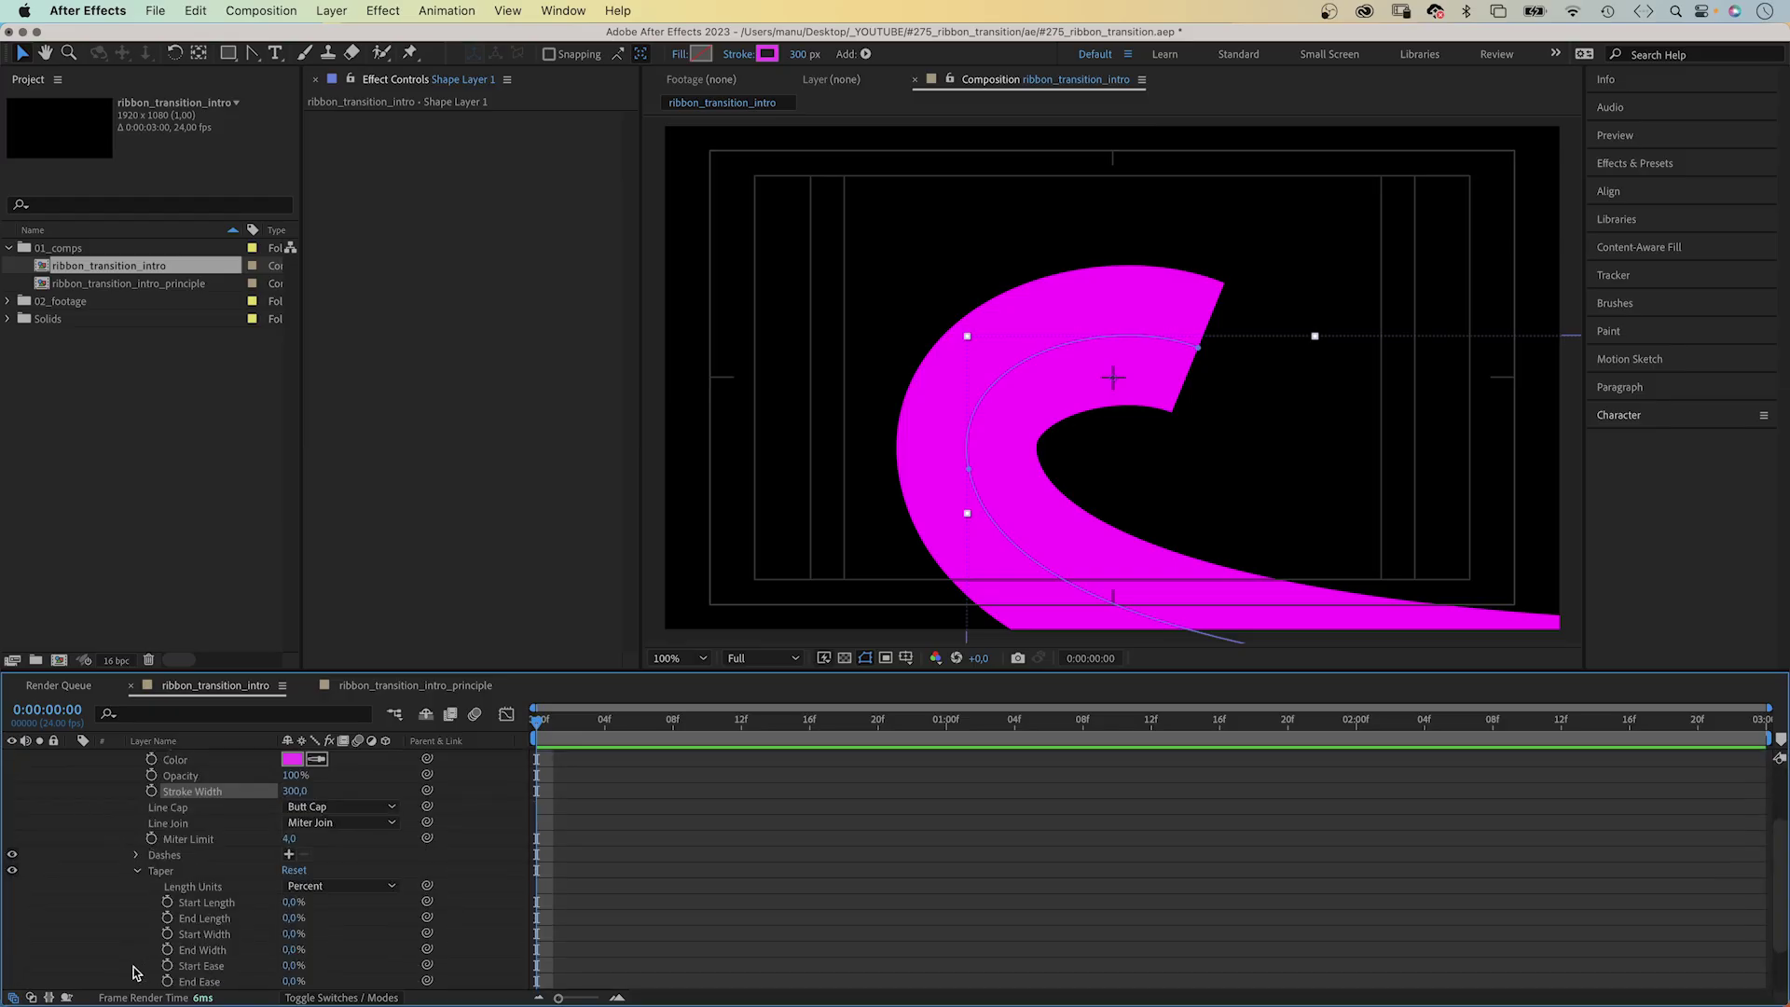
left_click(293, 917)
key("Return")
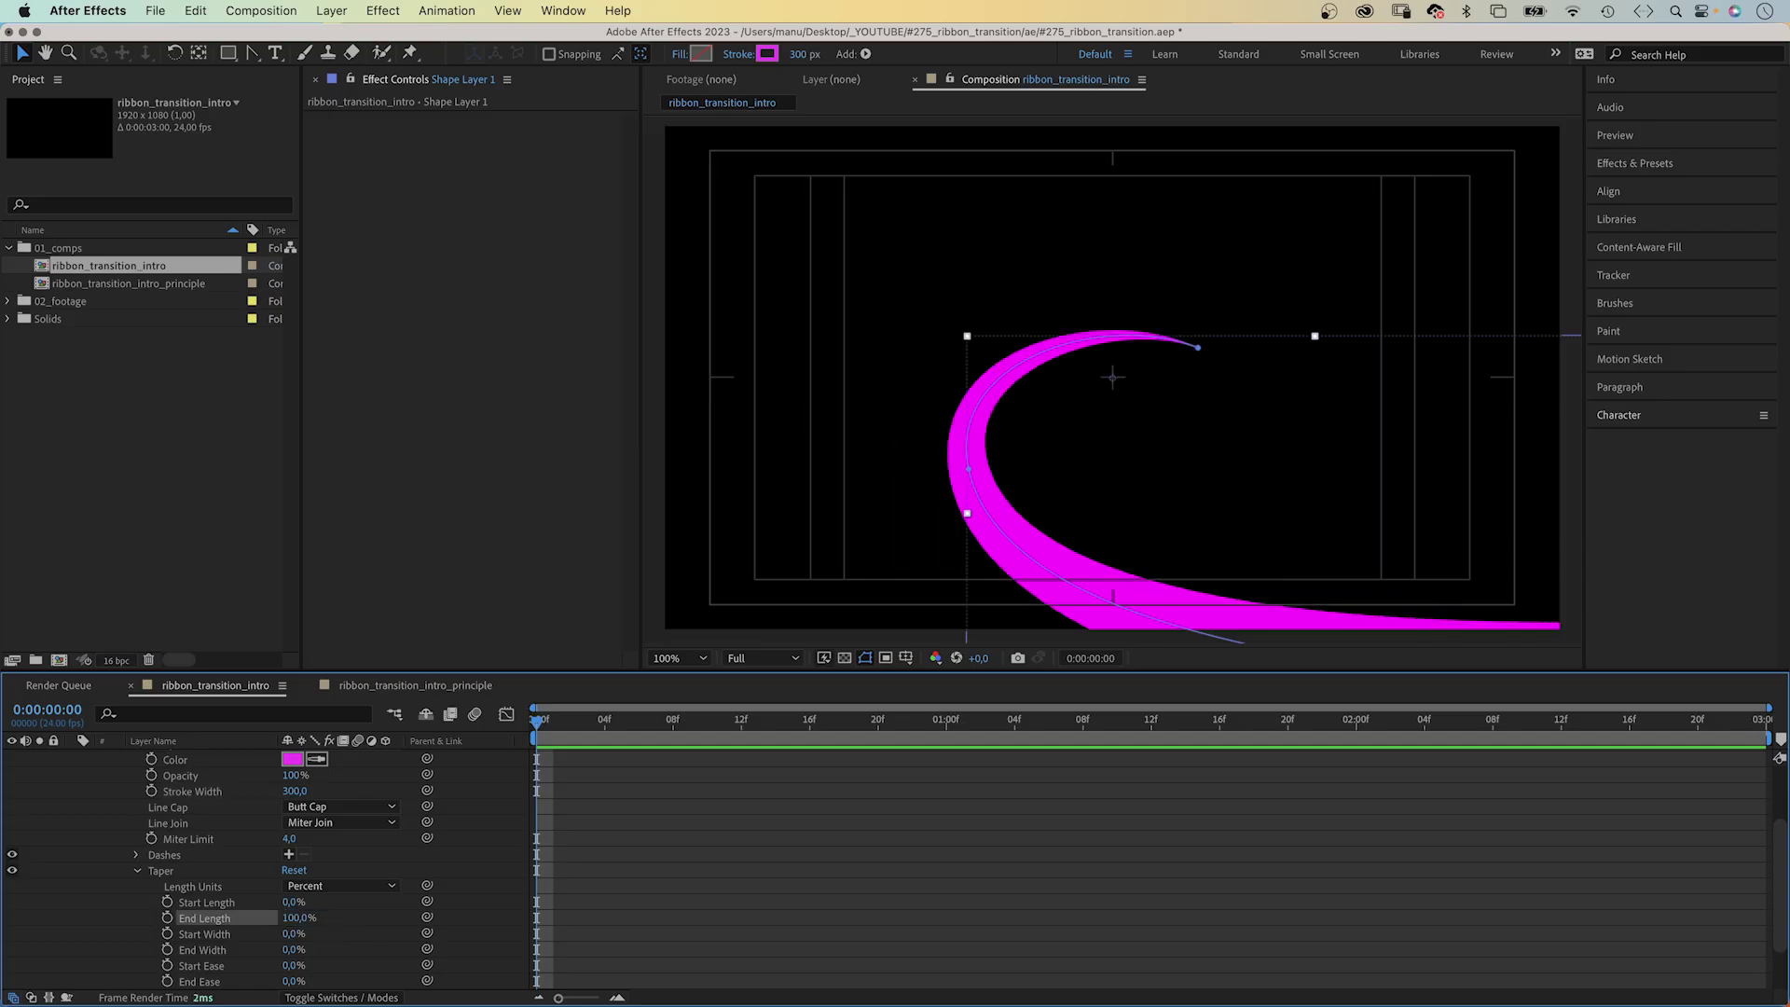
- Switch the ribbon's stroke to a linear gradient
left_click(739, 54)
left_click(764, 202)
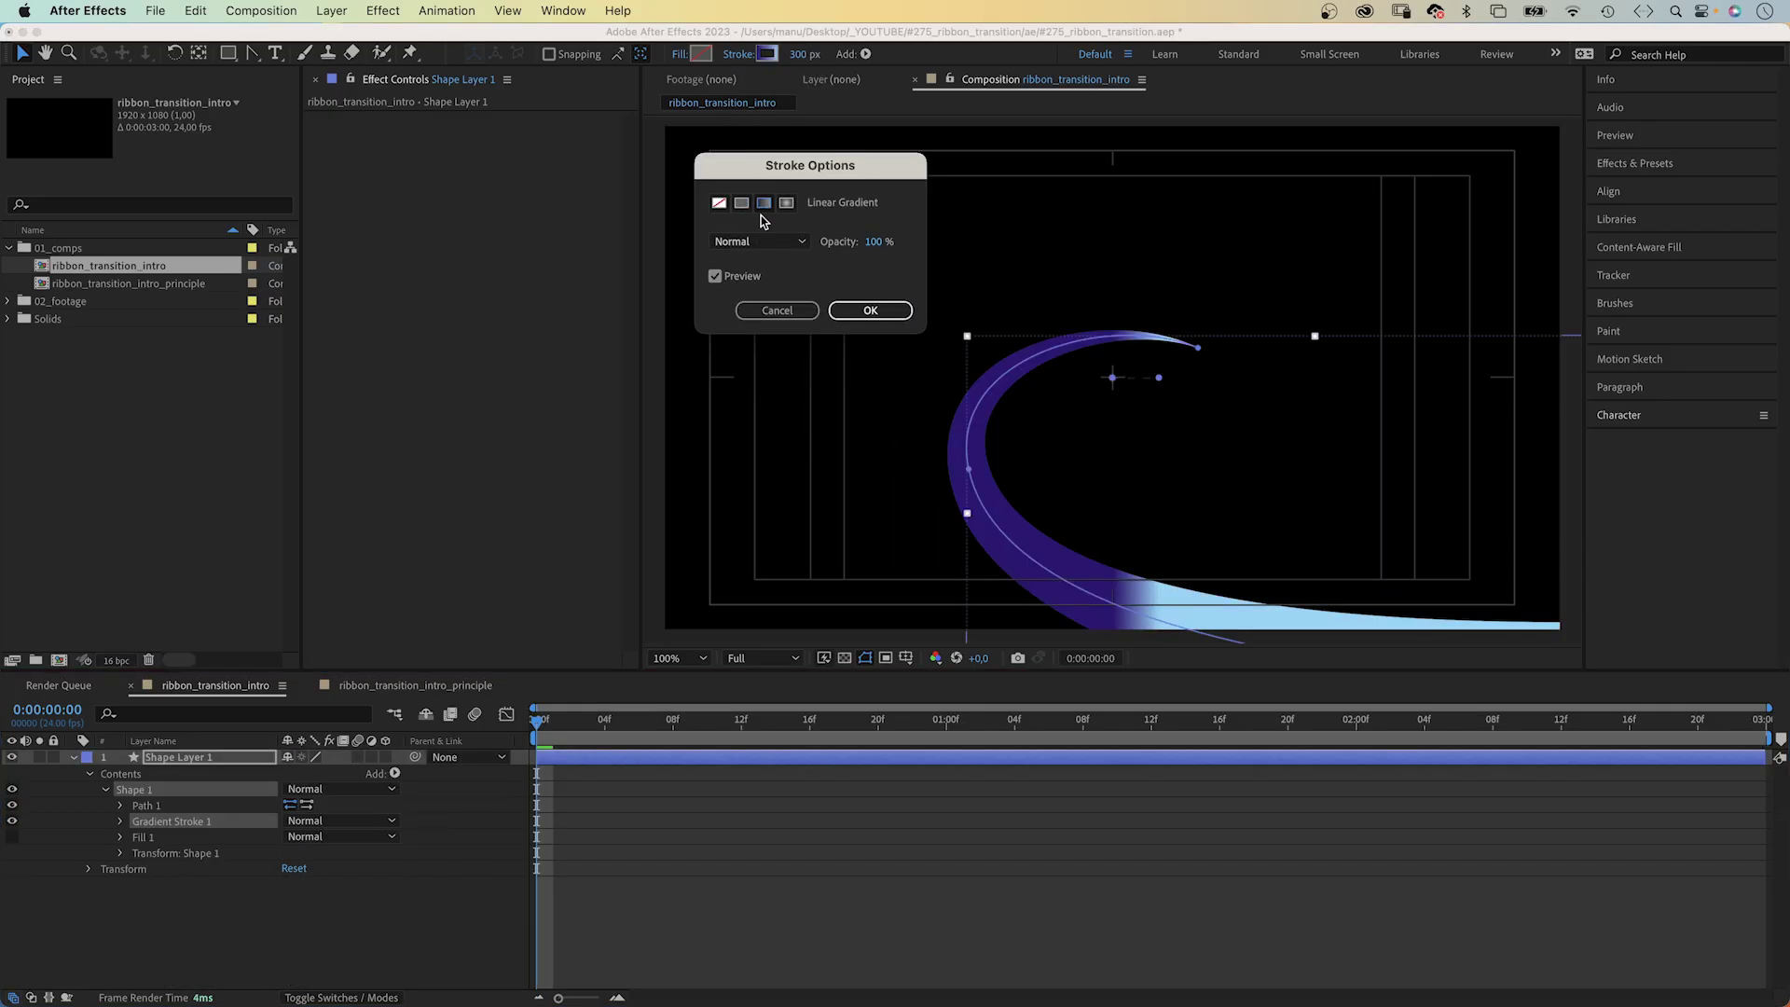
left_click(869, 311)
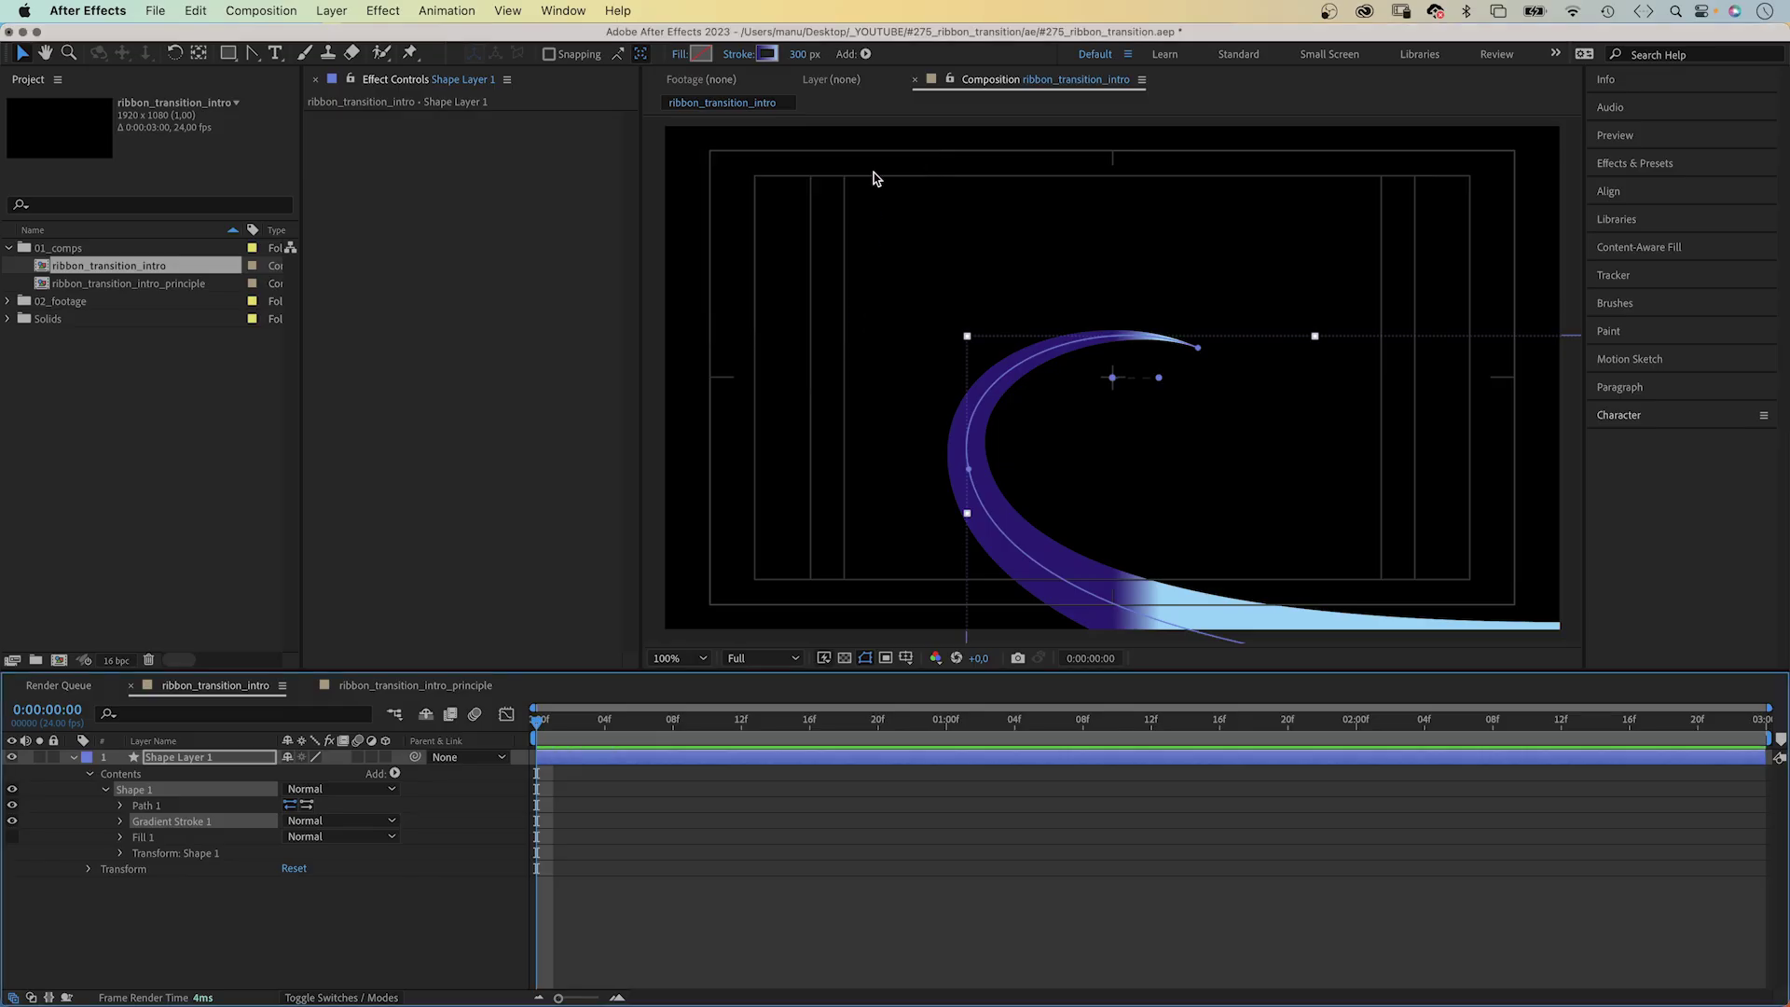
- Set the gradient from deep purple to 97E0FF light blue, midpoint 56.1%, and reposition its start
left_click(766, 54)
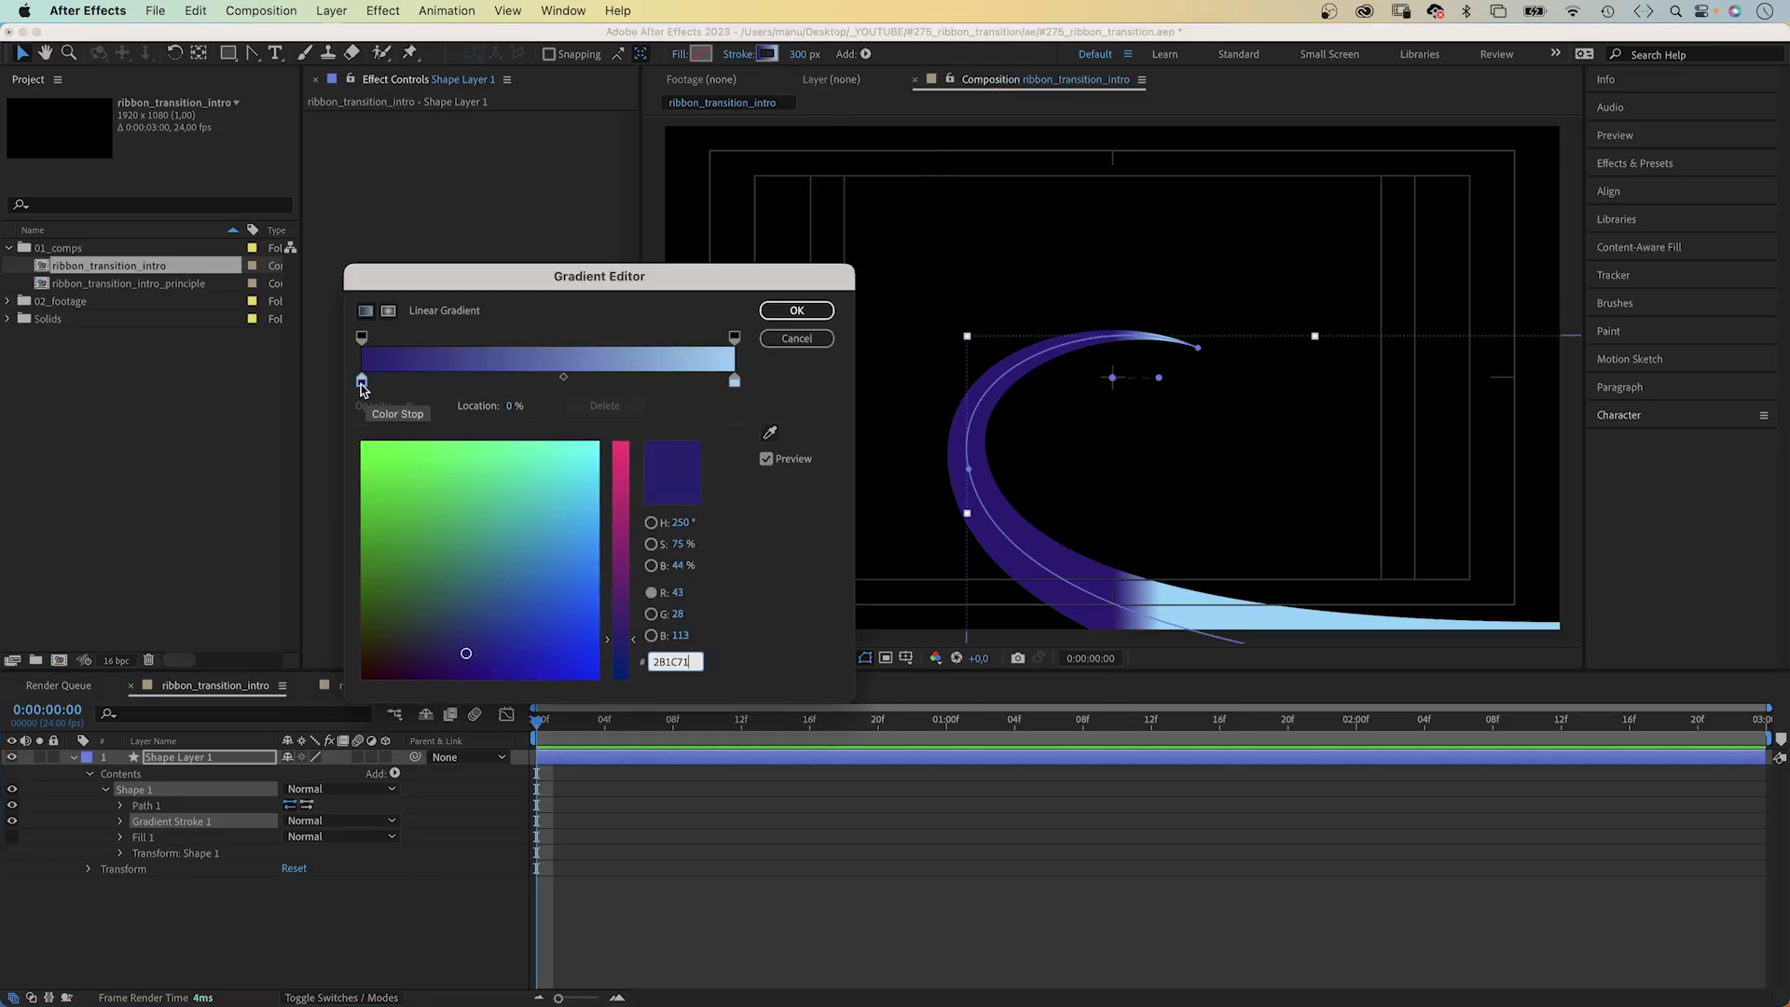
left_click(465, 653)
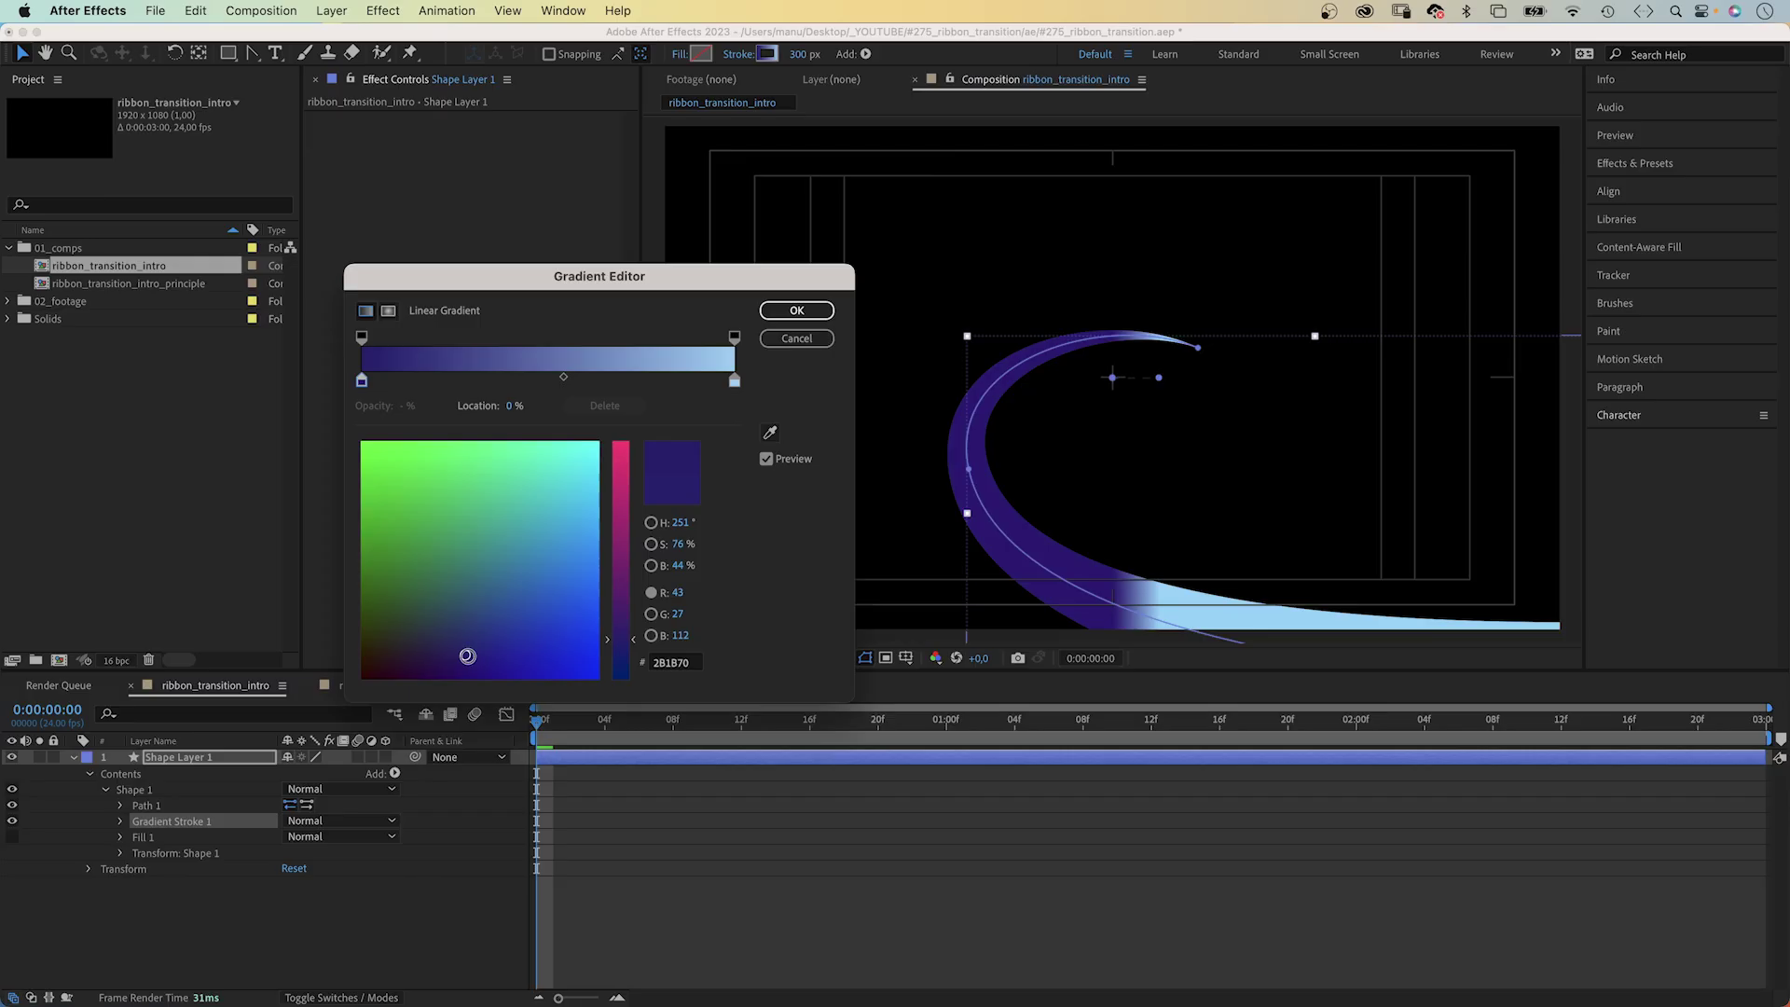
left_click(734, 382)
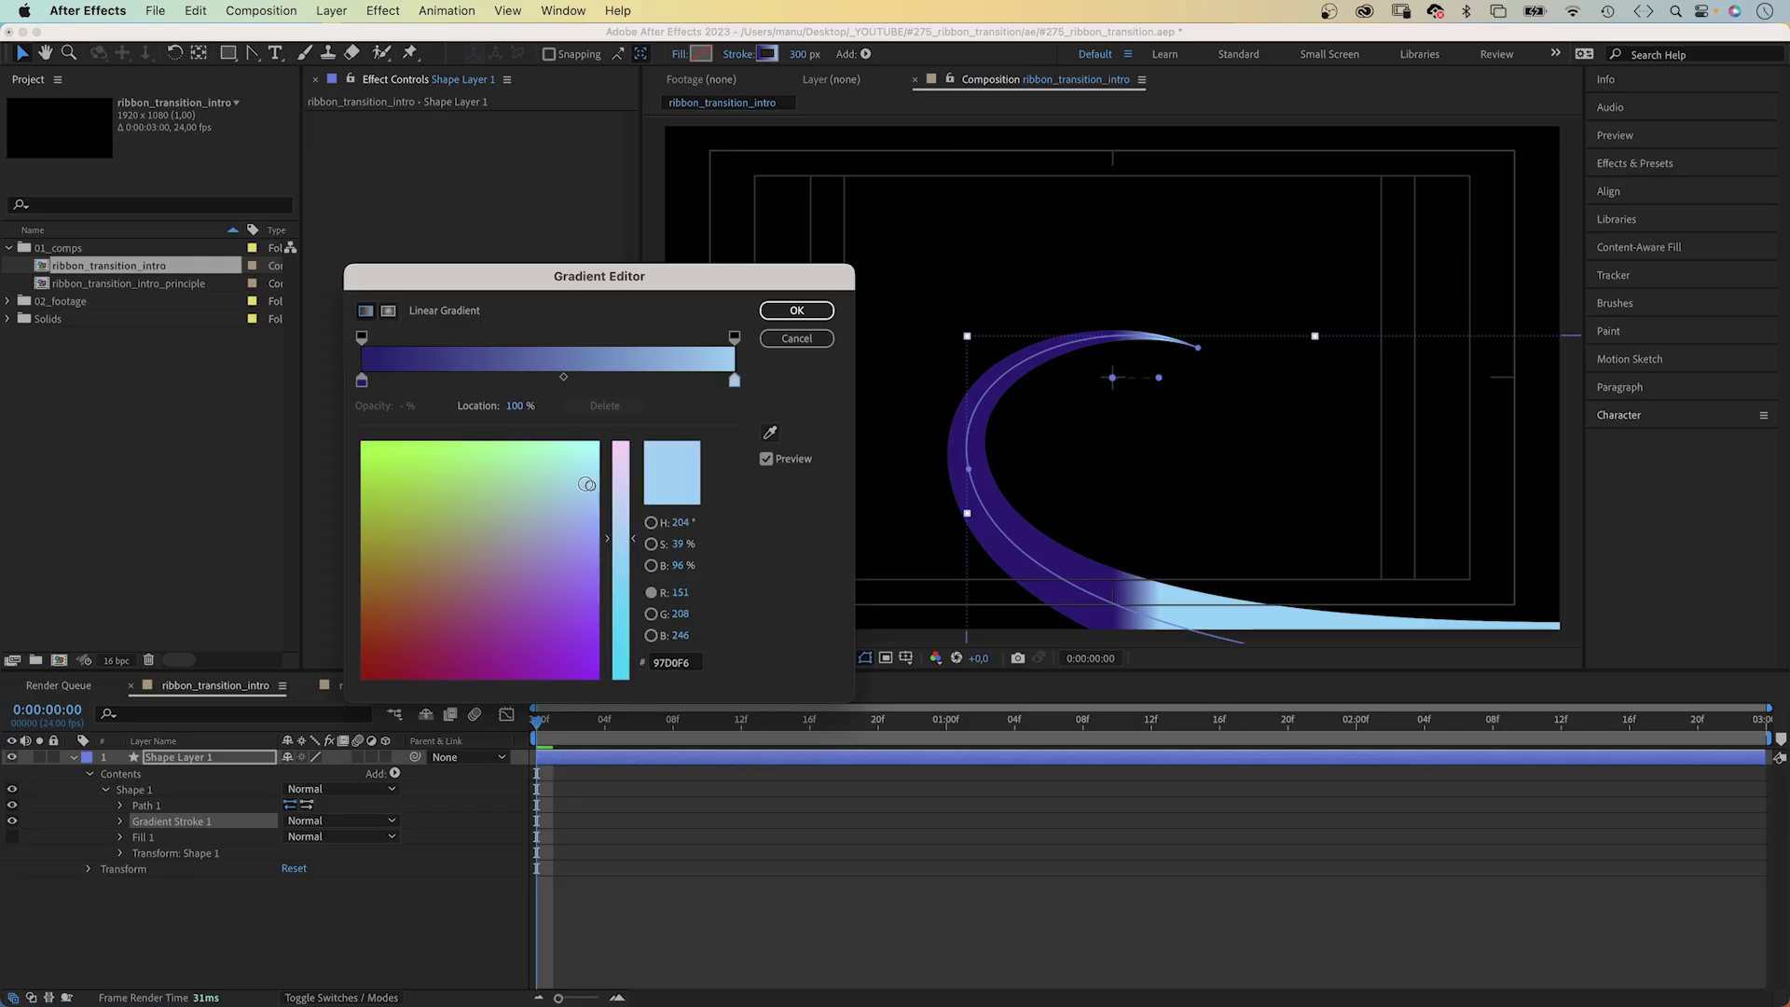
left_click_drag(587, 485, 604, 470)
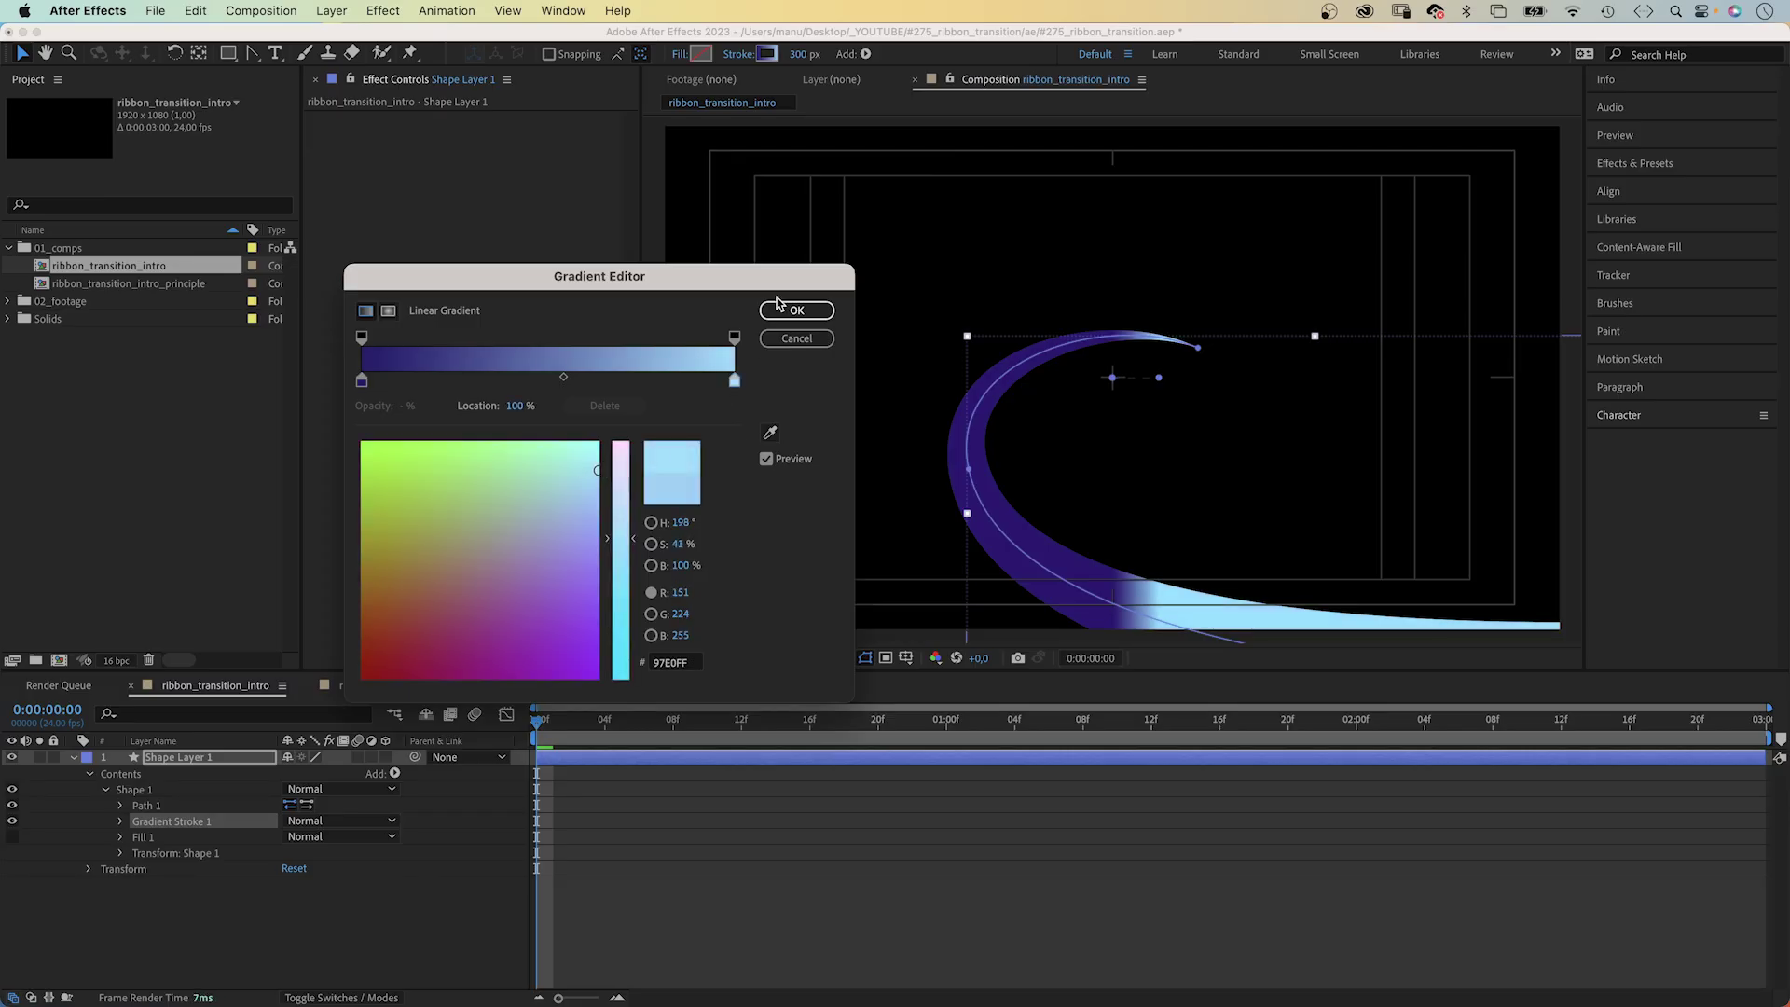
left_click_drag(563, 377, 570, 381)
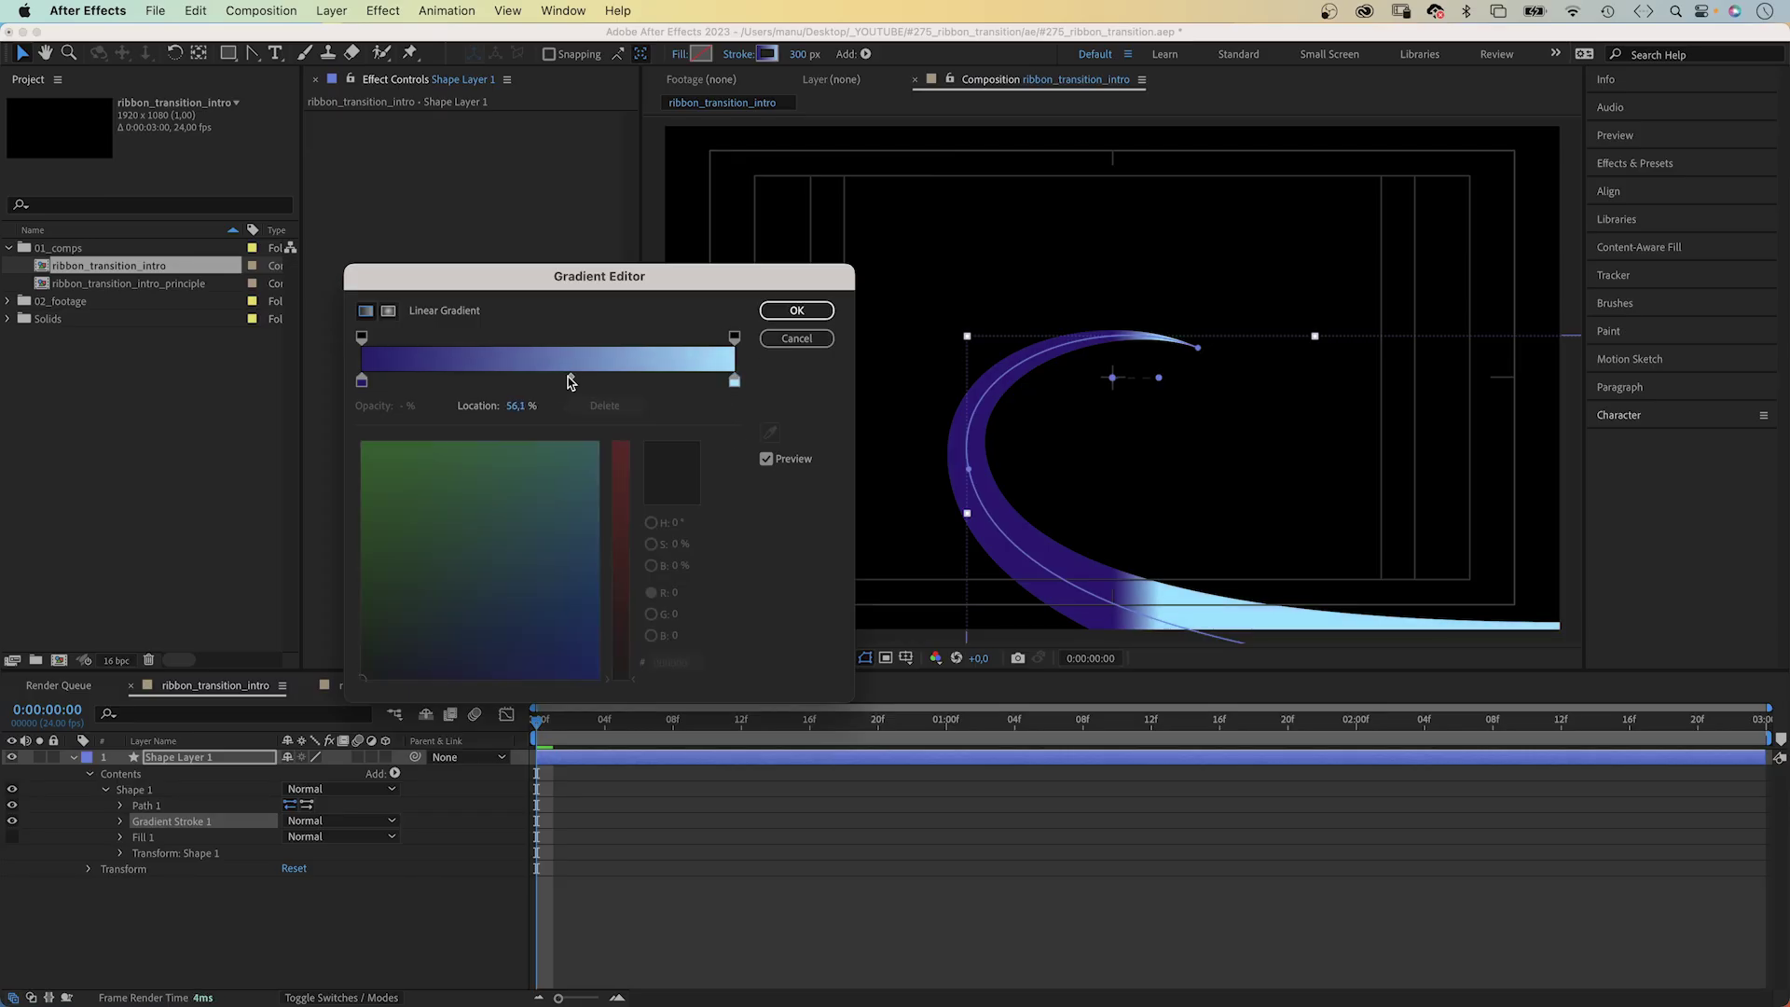
left_click(760, 315)
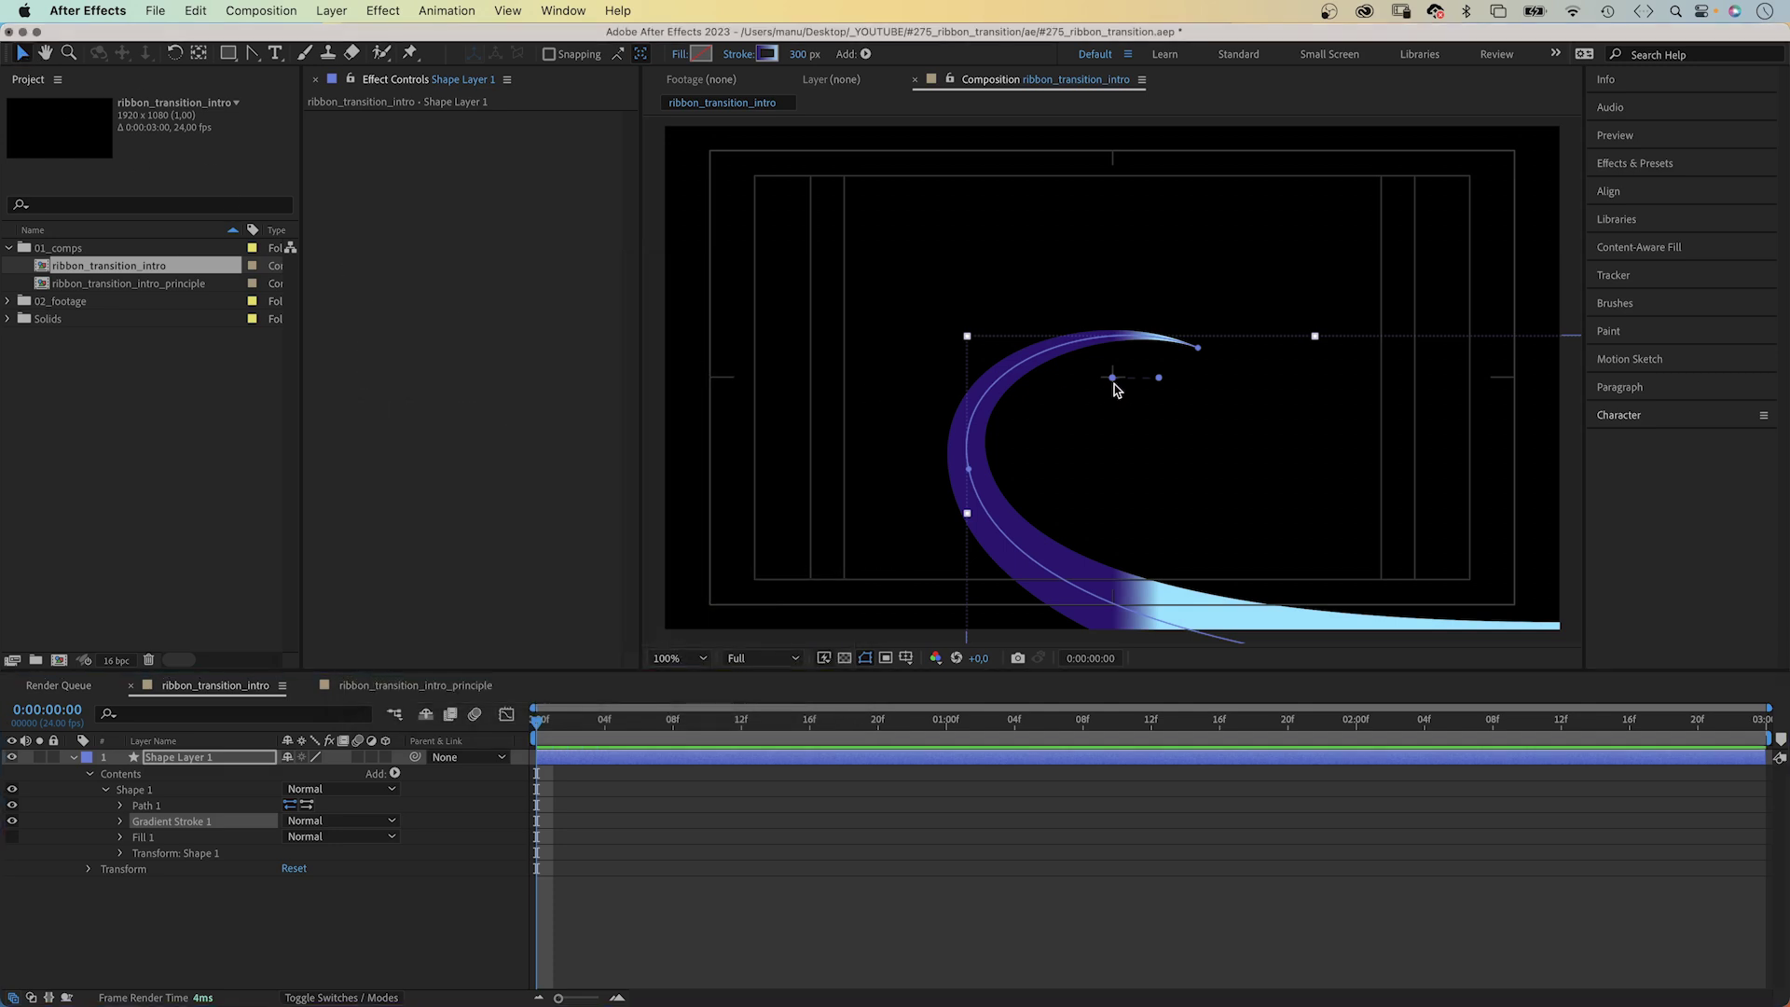
mouse_move(1115, 382)
left_mouse_down()
mouse_move(1095, 340)
mouse_move(1035, 486)
mouse_move(1089, 336)
mouse_move(1190, 479)
mouse_move(1404, 660)
left_mouse_up()
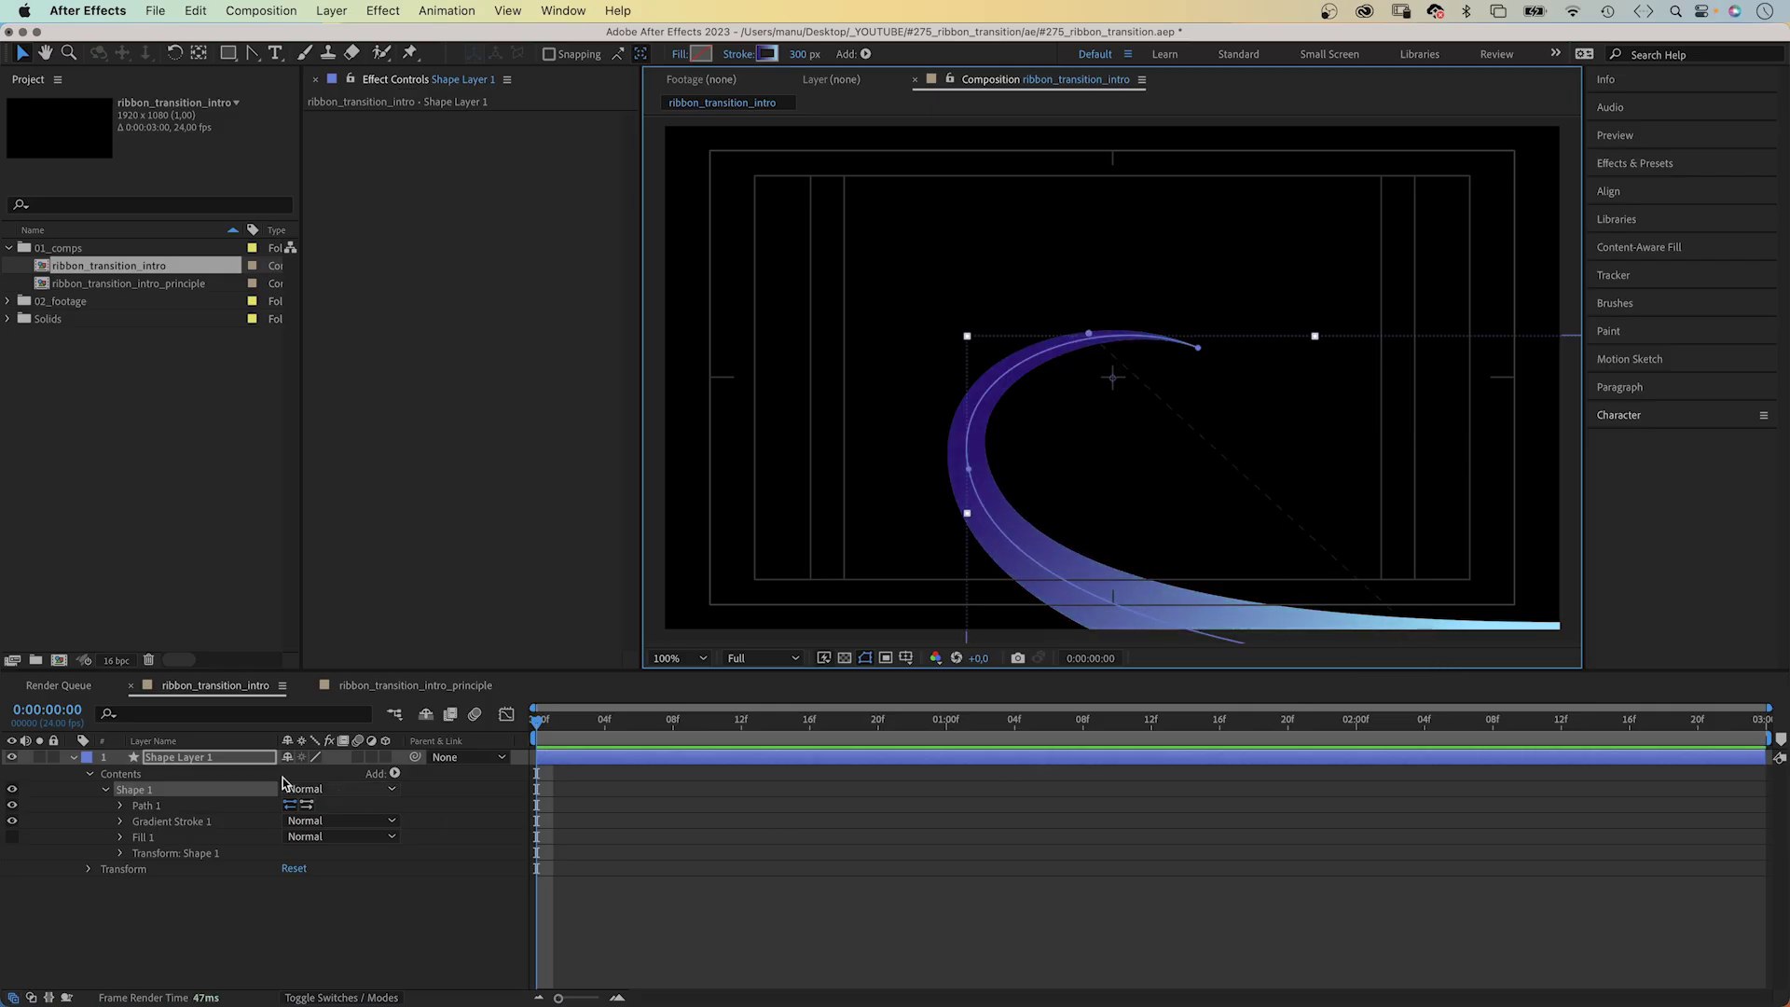
- Rename the ribbon shape layer to 'back'
left_click(200, 758)
key("Return")
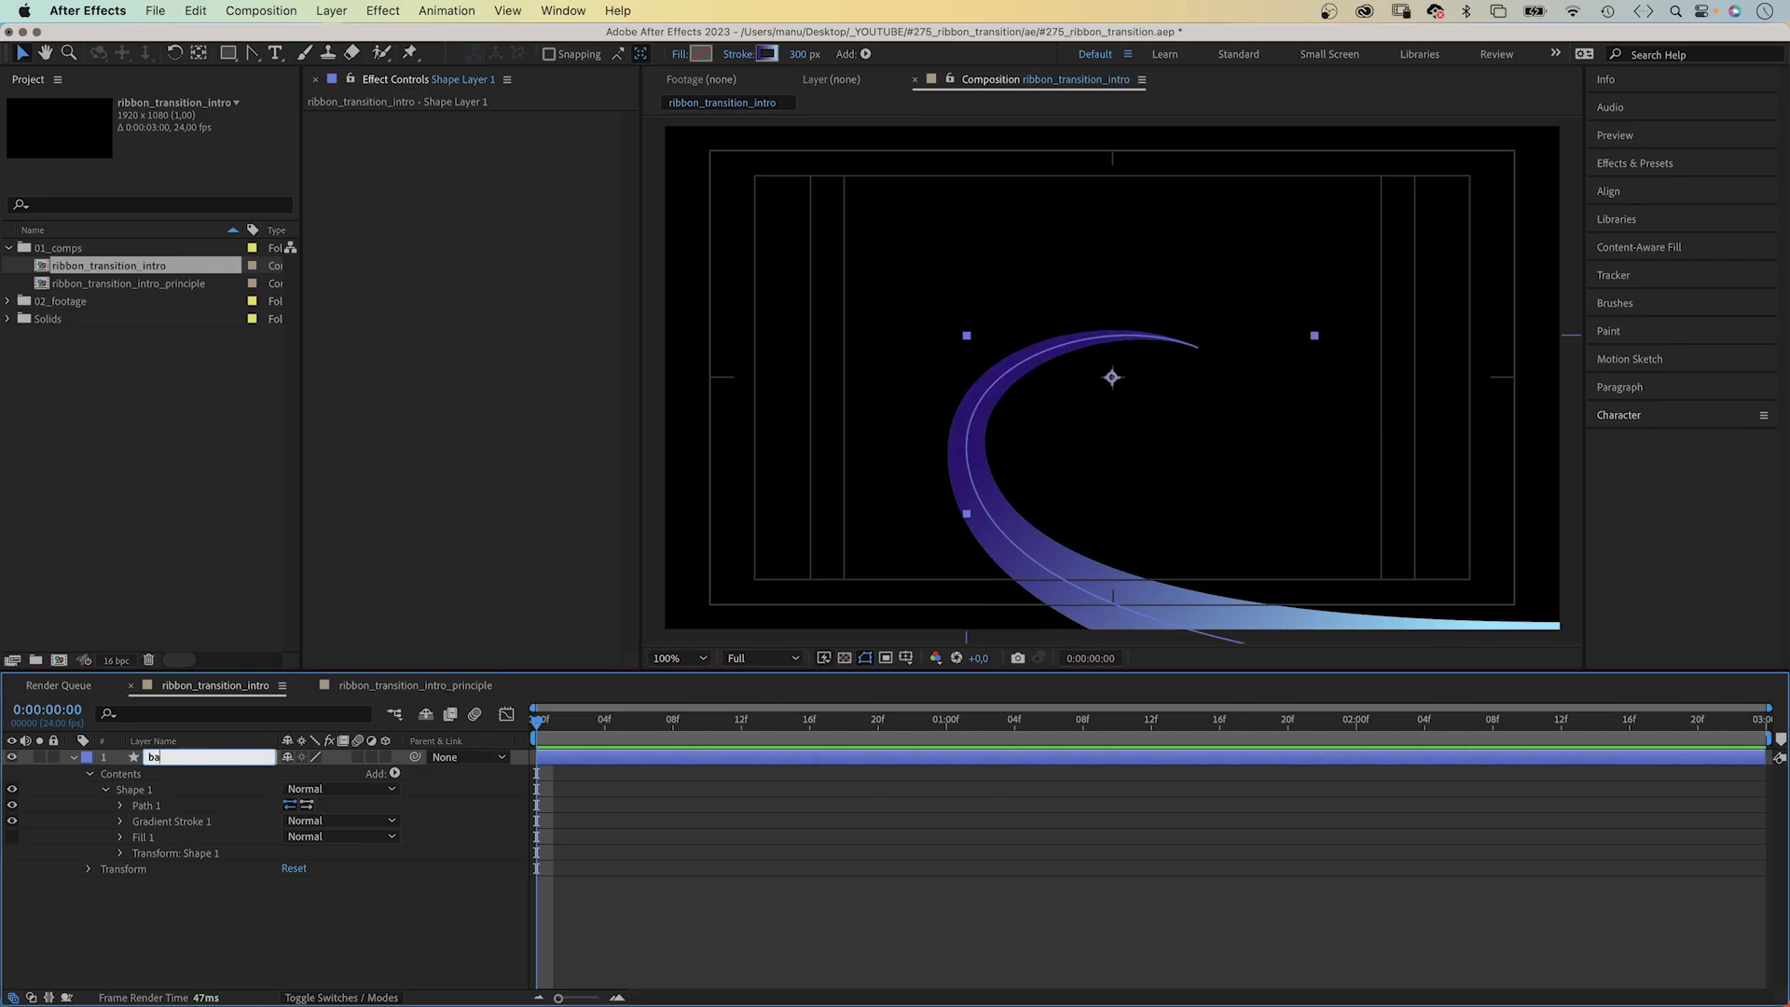
key("Return")
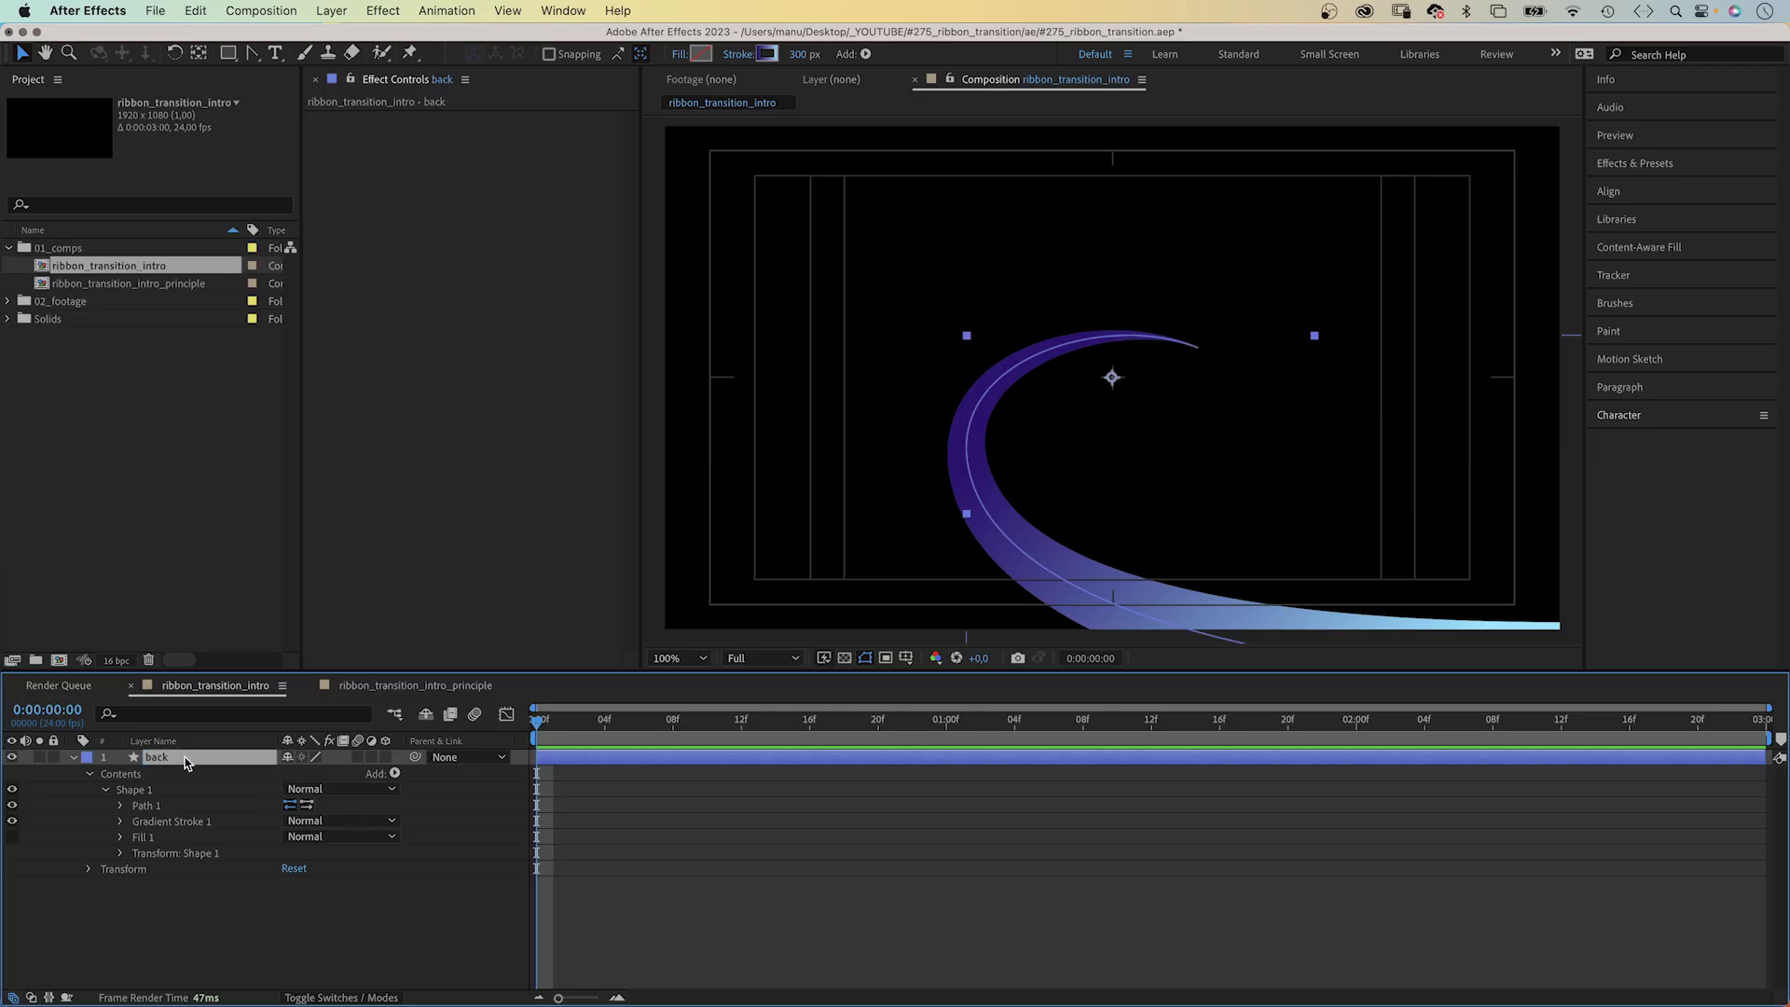
- Duplicate the back layer and name the copy 'front'
key("super+d")
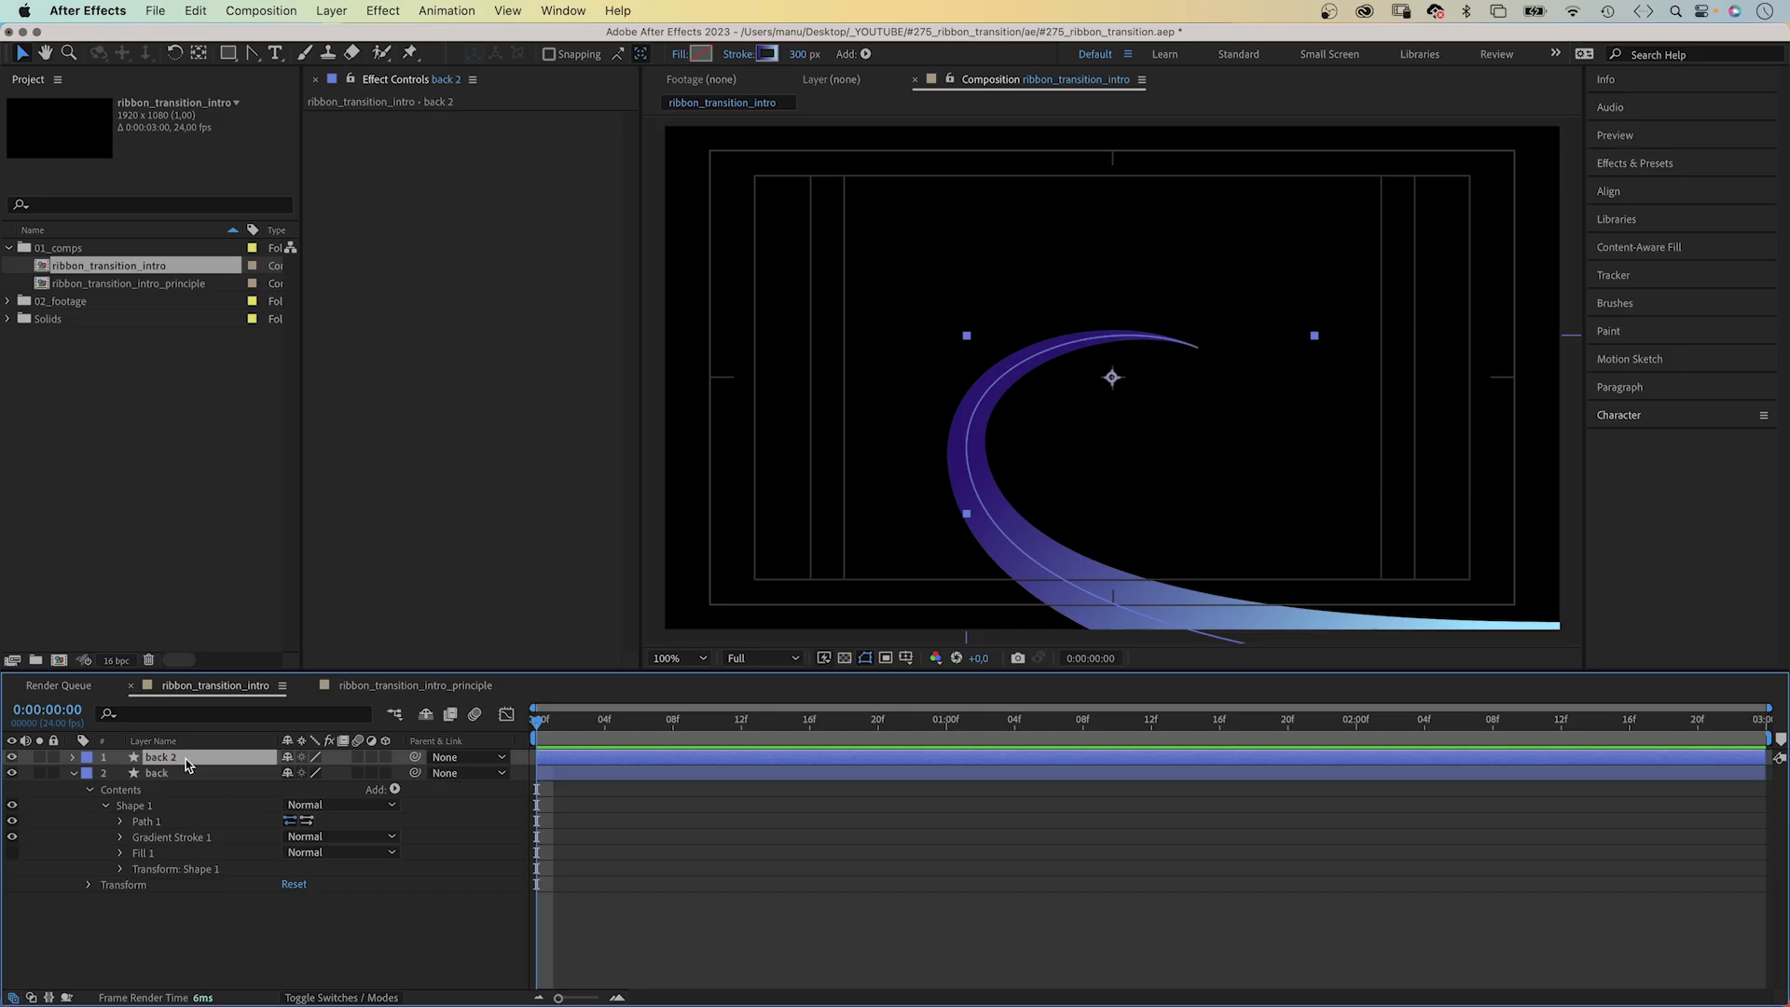
key("Return")
type("fron")
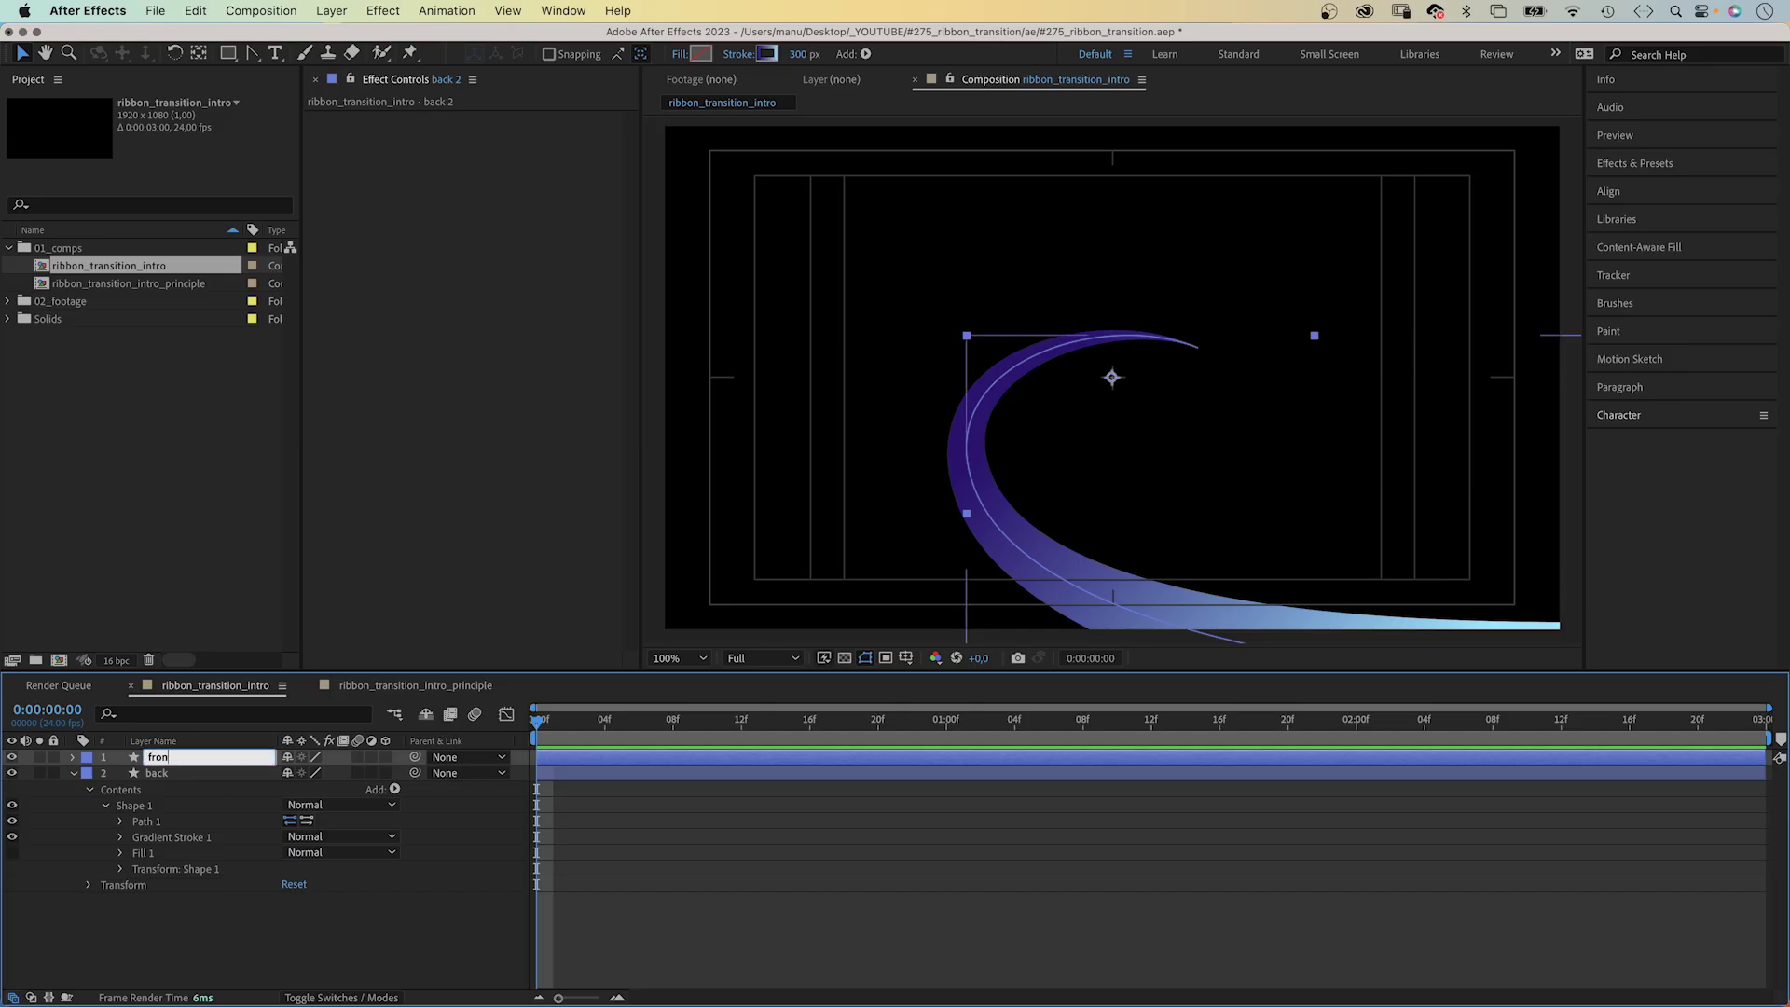
type("t")
key("Return")
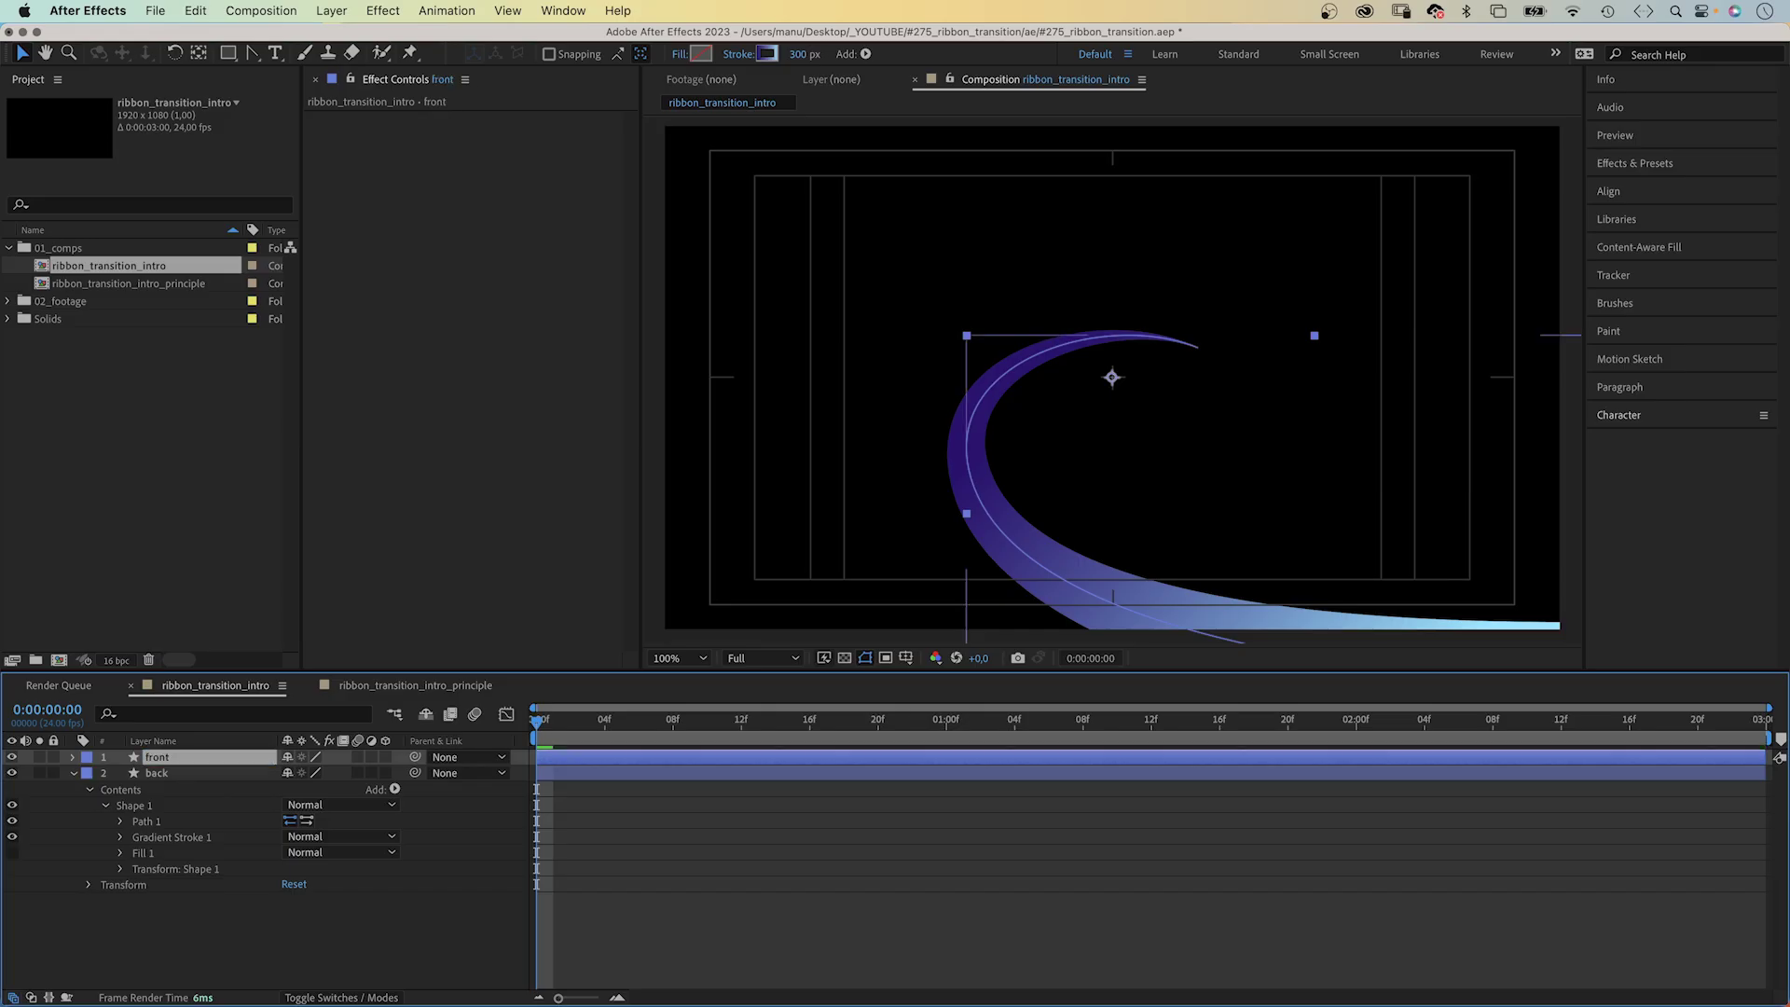
- Lock the back layer and delete the left vertex from the front ribbon's Path 1
left_click(53, 773)
left_click(72, 757)
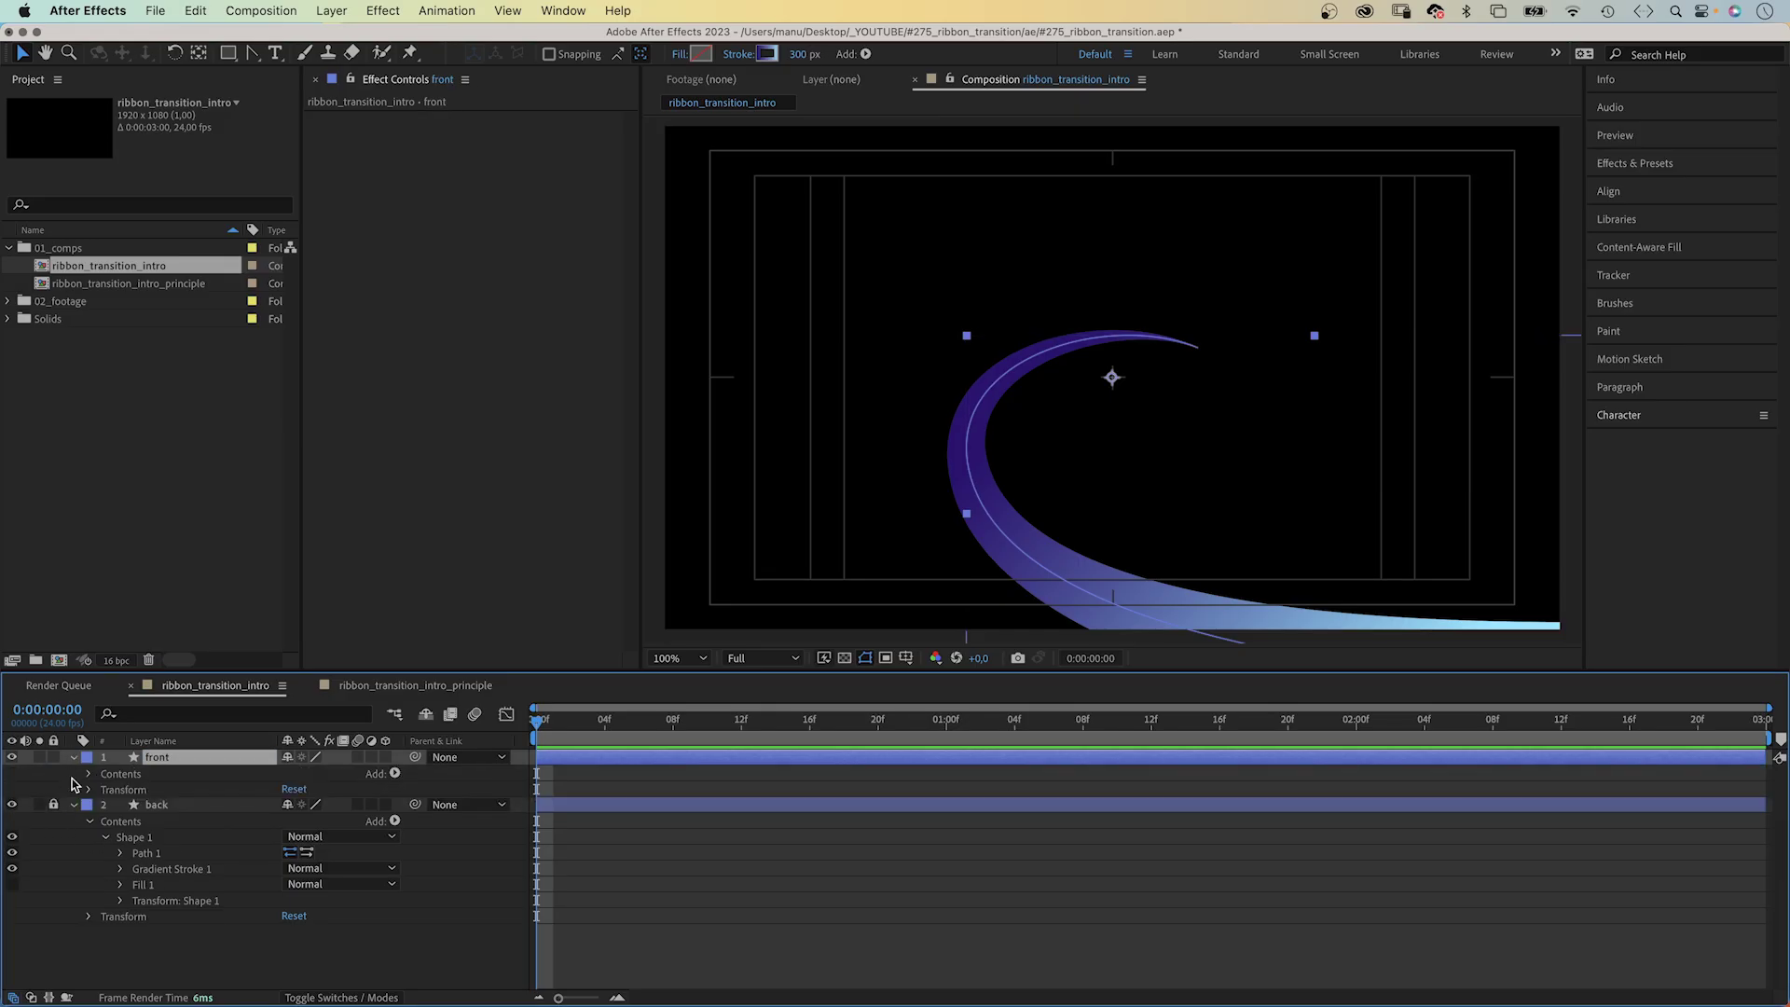
left_click(88, 773)
left_click(106, 790)
left_click(121, 805)
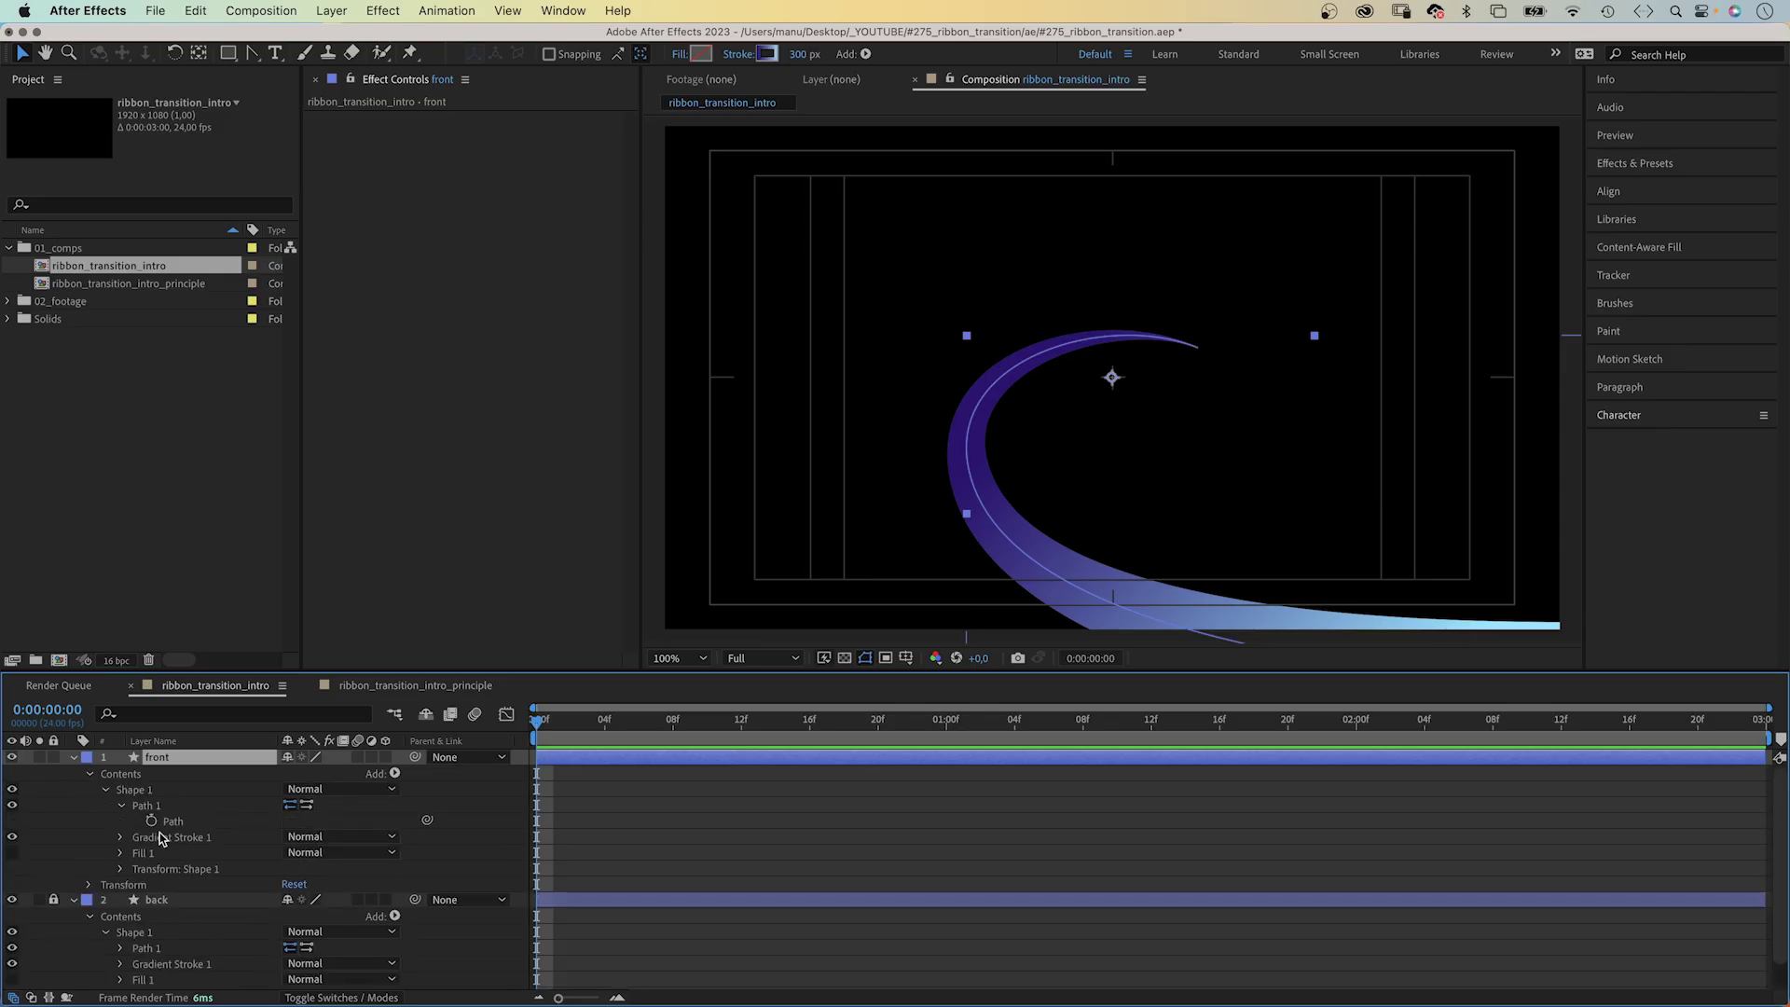
left_click(171, 822)
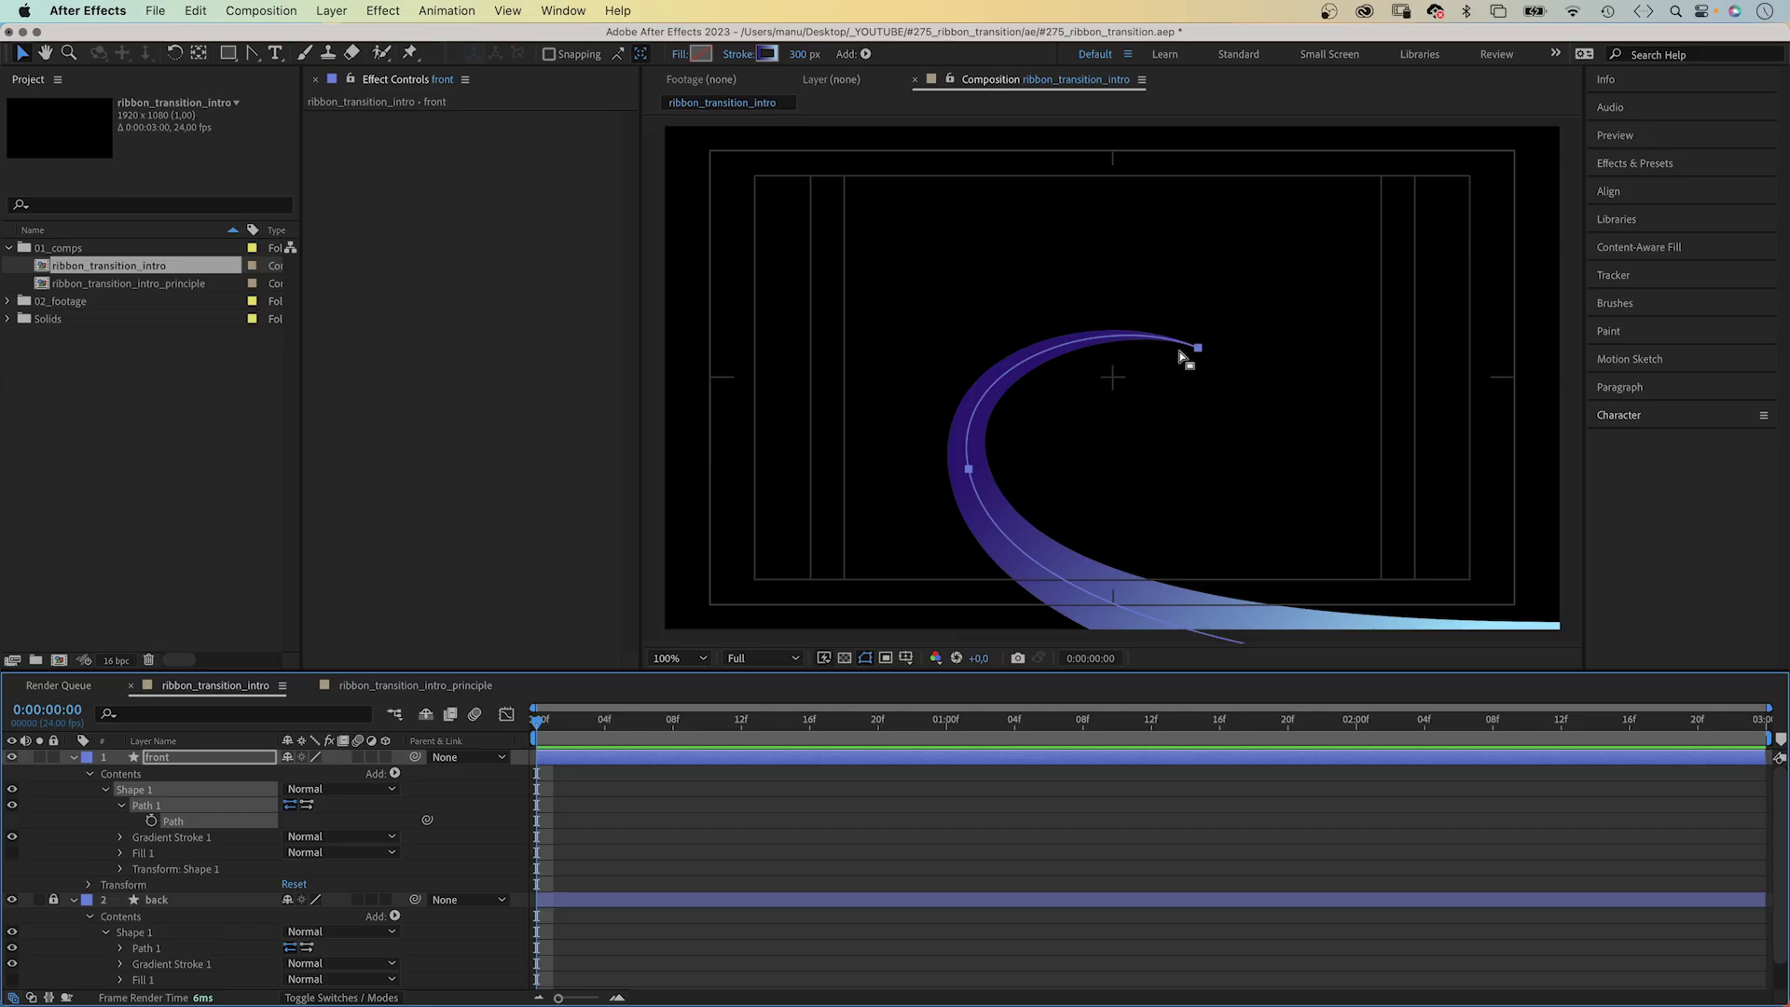
left_click_drag(920, 438, 994, 510)
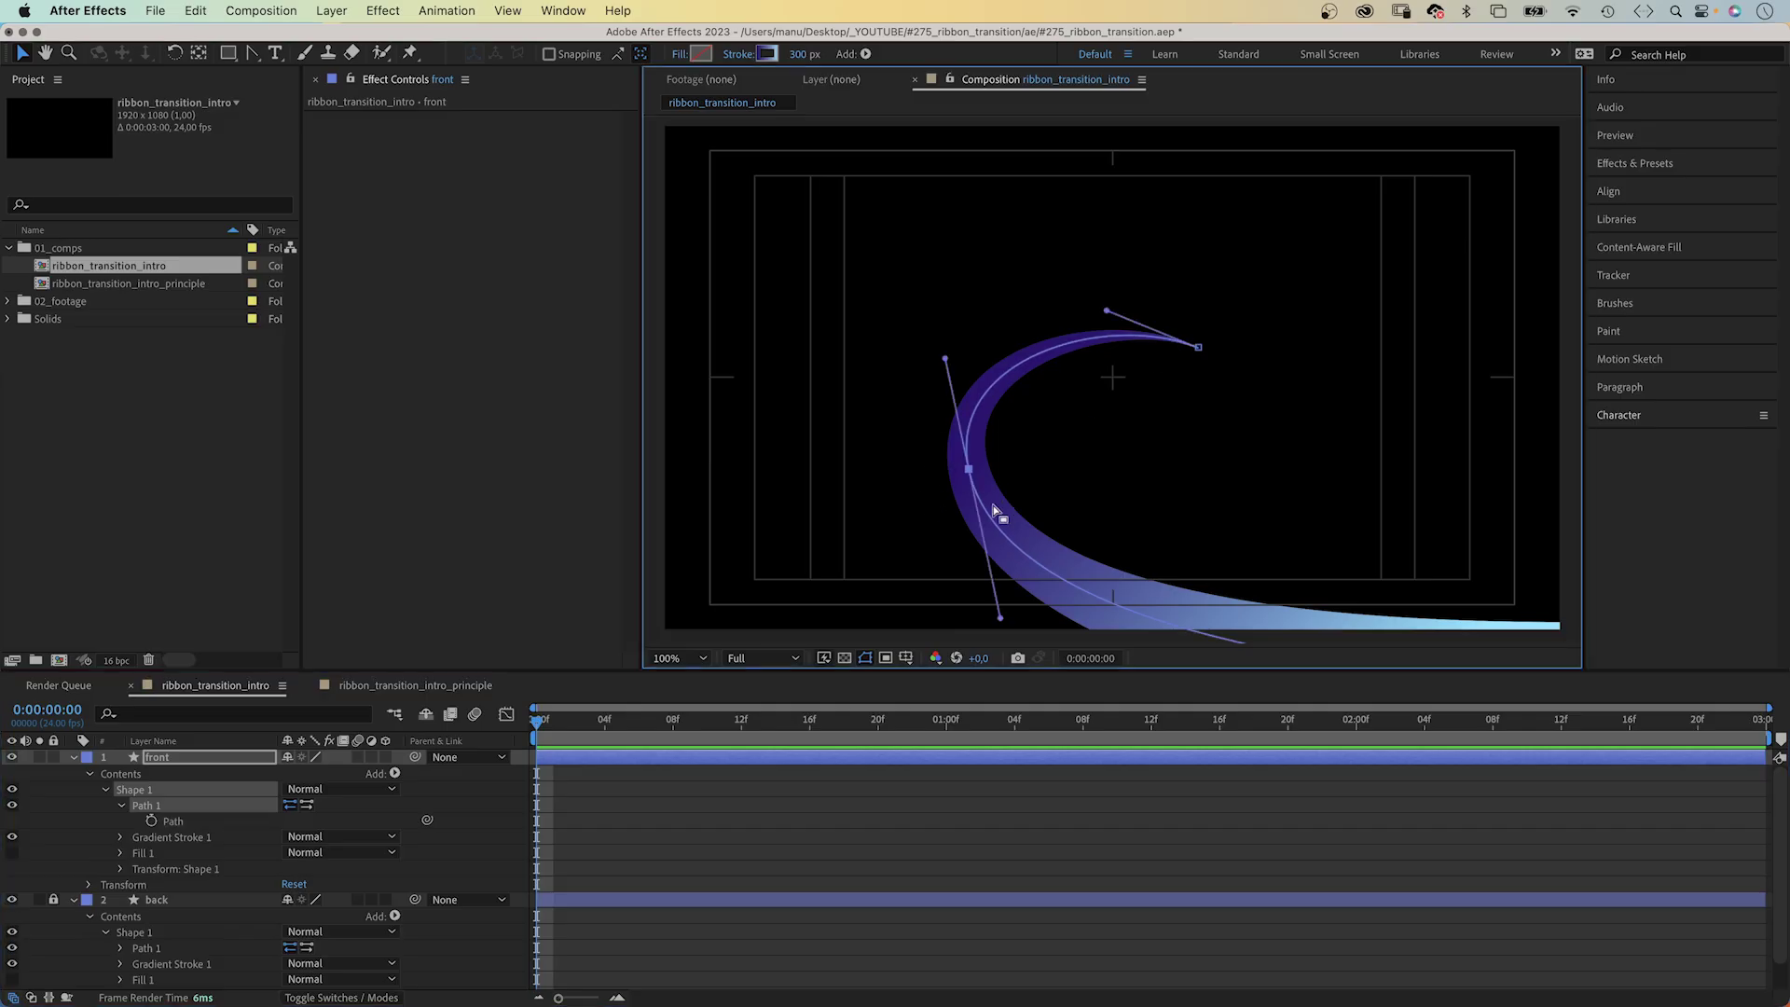
key("Delete")
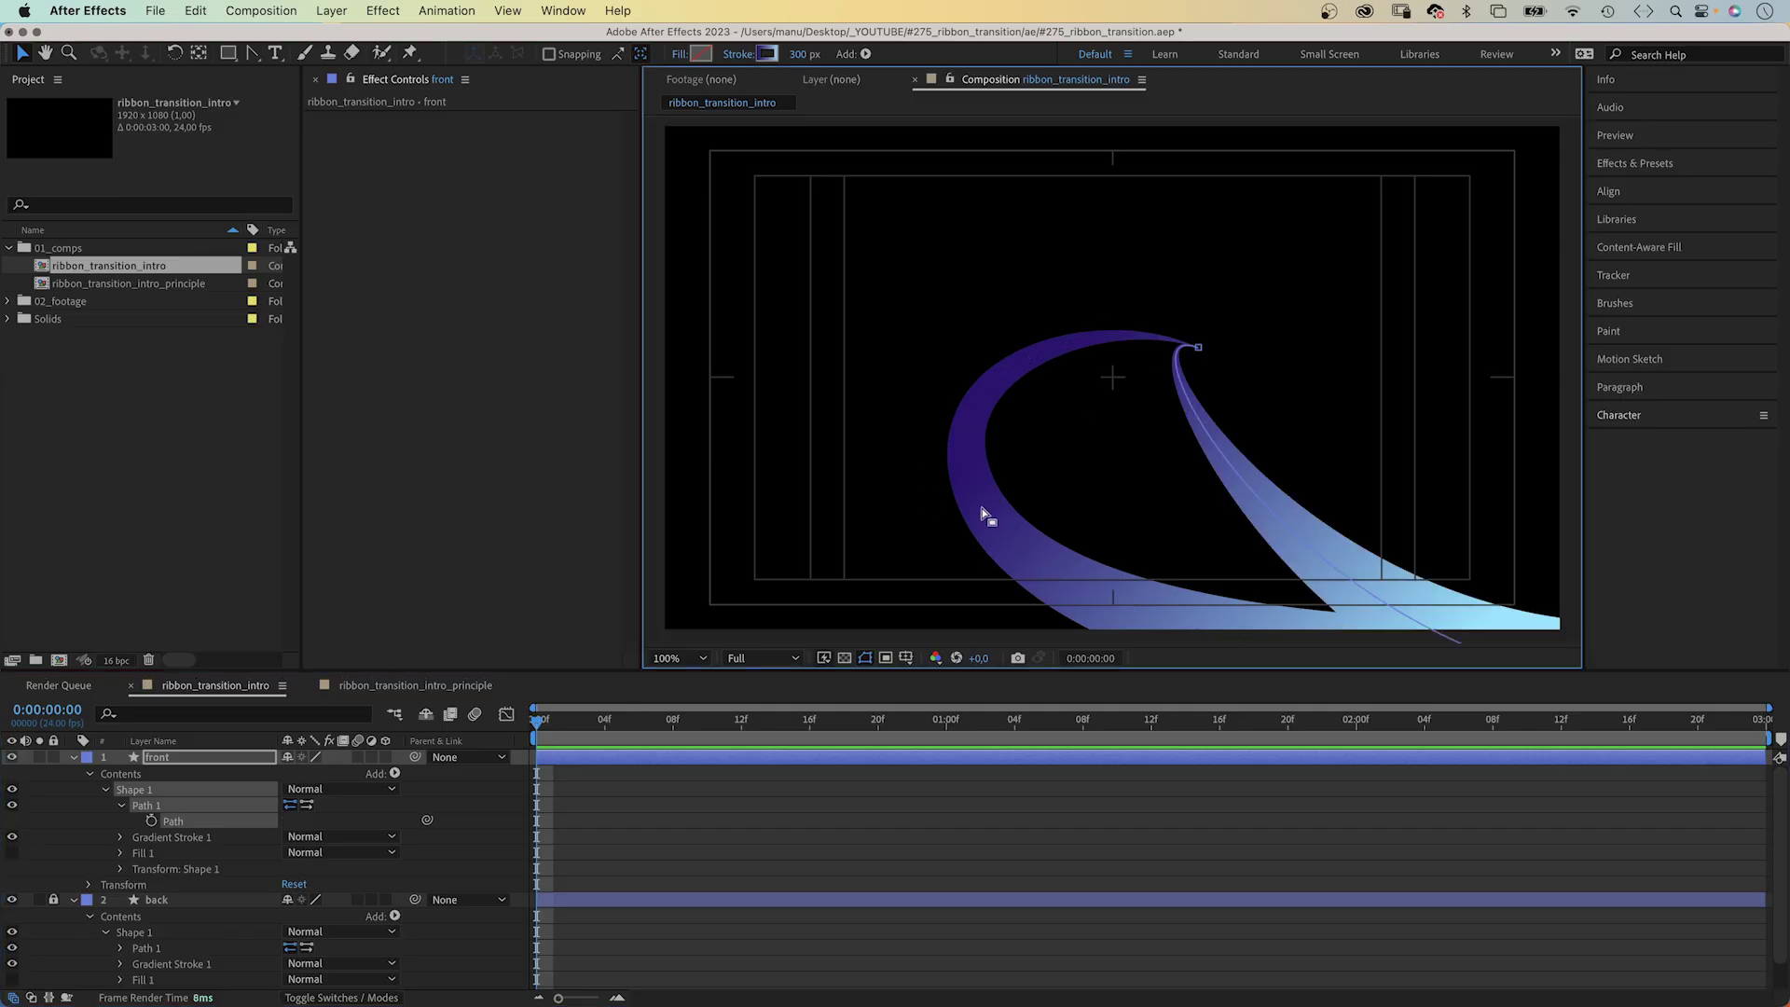
- At 50% zoom, drag the front path's end point and handles into a loop from the left
left_click(673, 658)
left_click(693, 845)
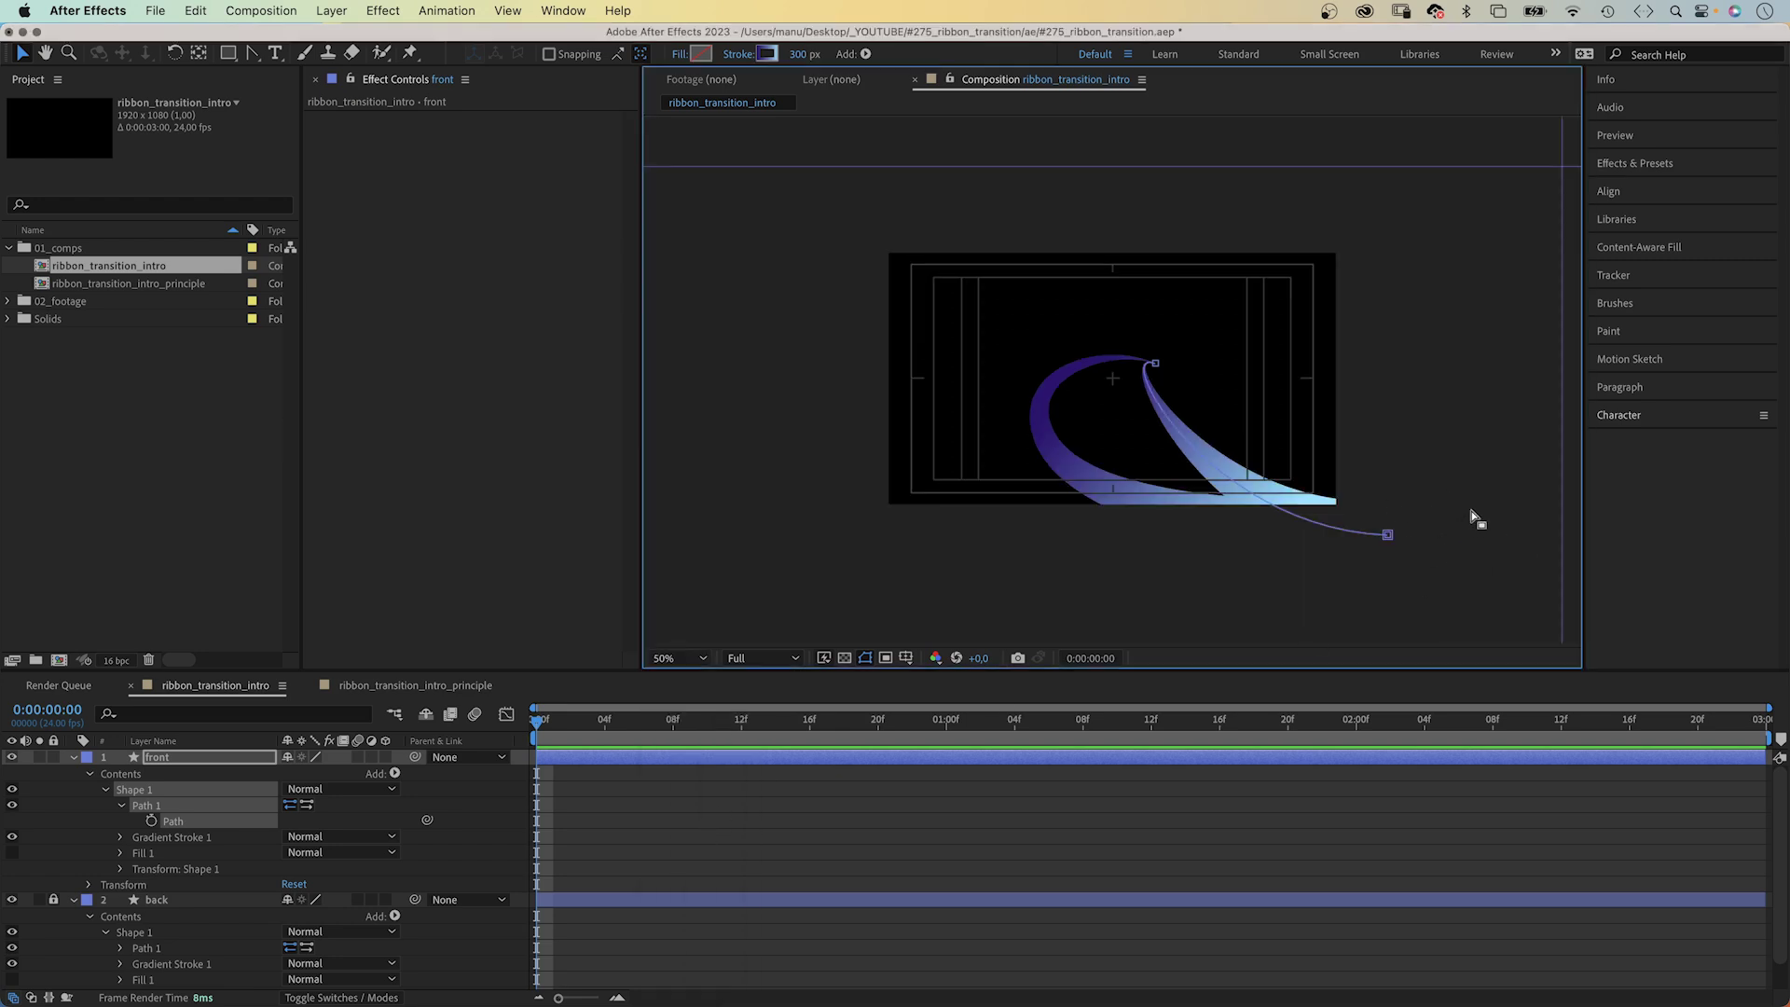
left_click_drag(1478, 520, 810, 473)
left_click_drag(990, 487, 980, 528)
left_click_drag(809, 472, 813, 434)
left_click_drag(1179, 373, 1246, 447)
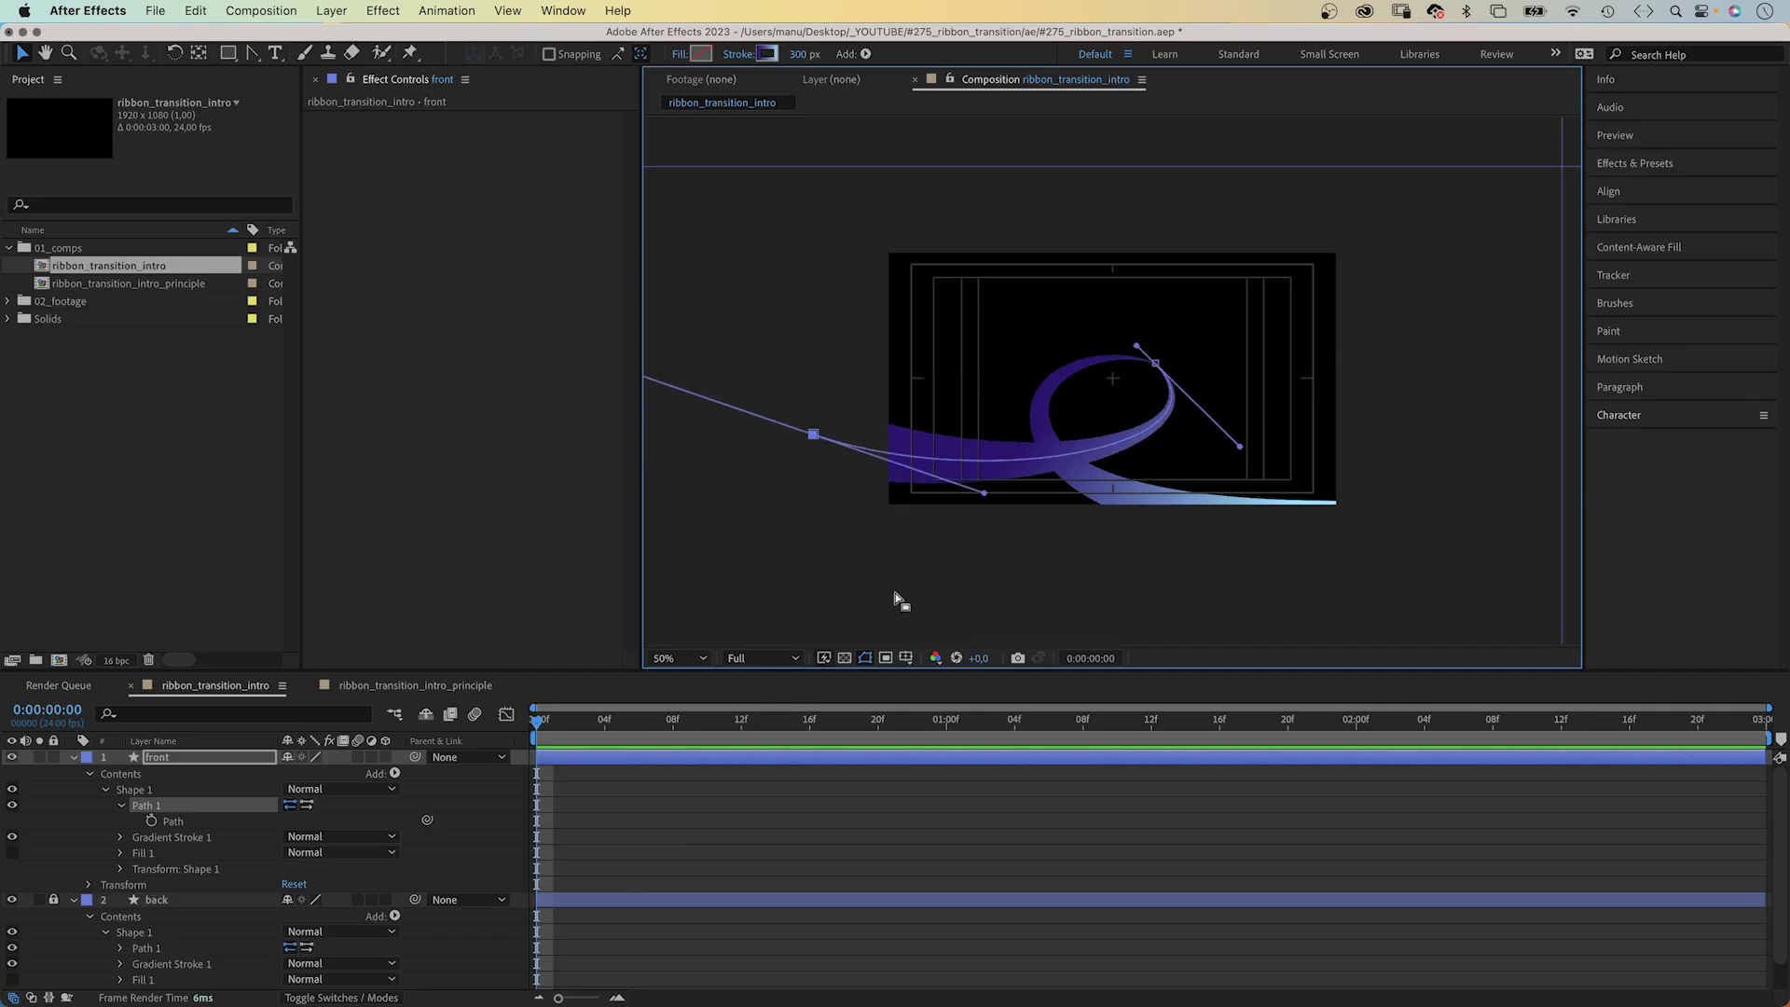
- Add a white FFFFFF colour stop at about 79% to the front ribbon's gradient
left_click(871, 599)
left_click(235, 757)
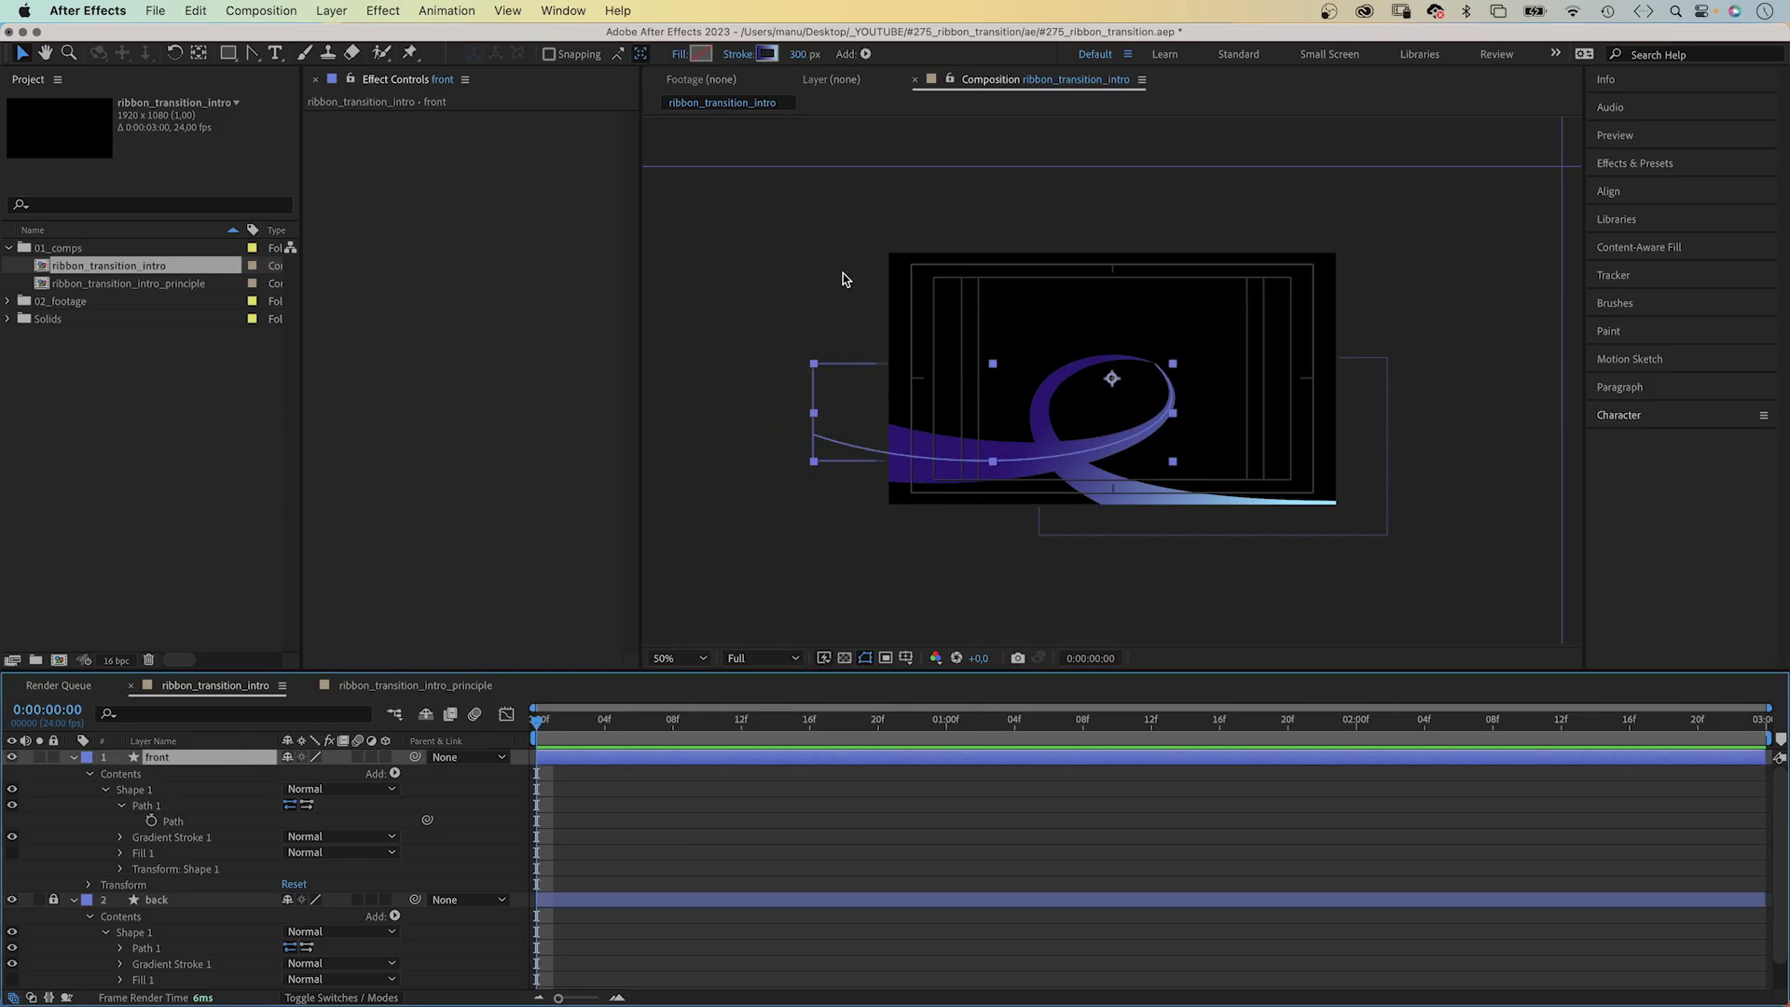
left_click(768, 55)
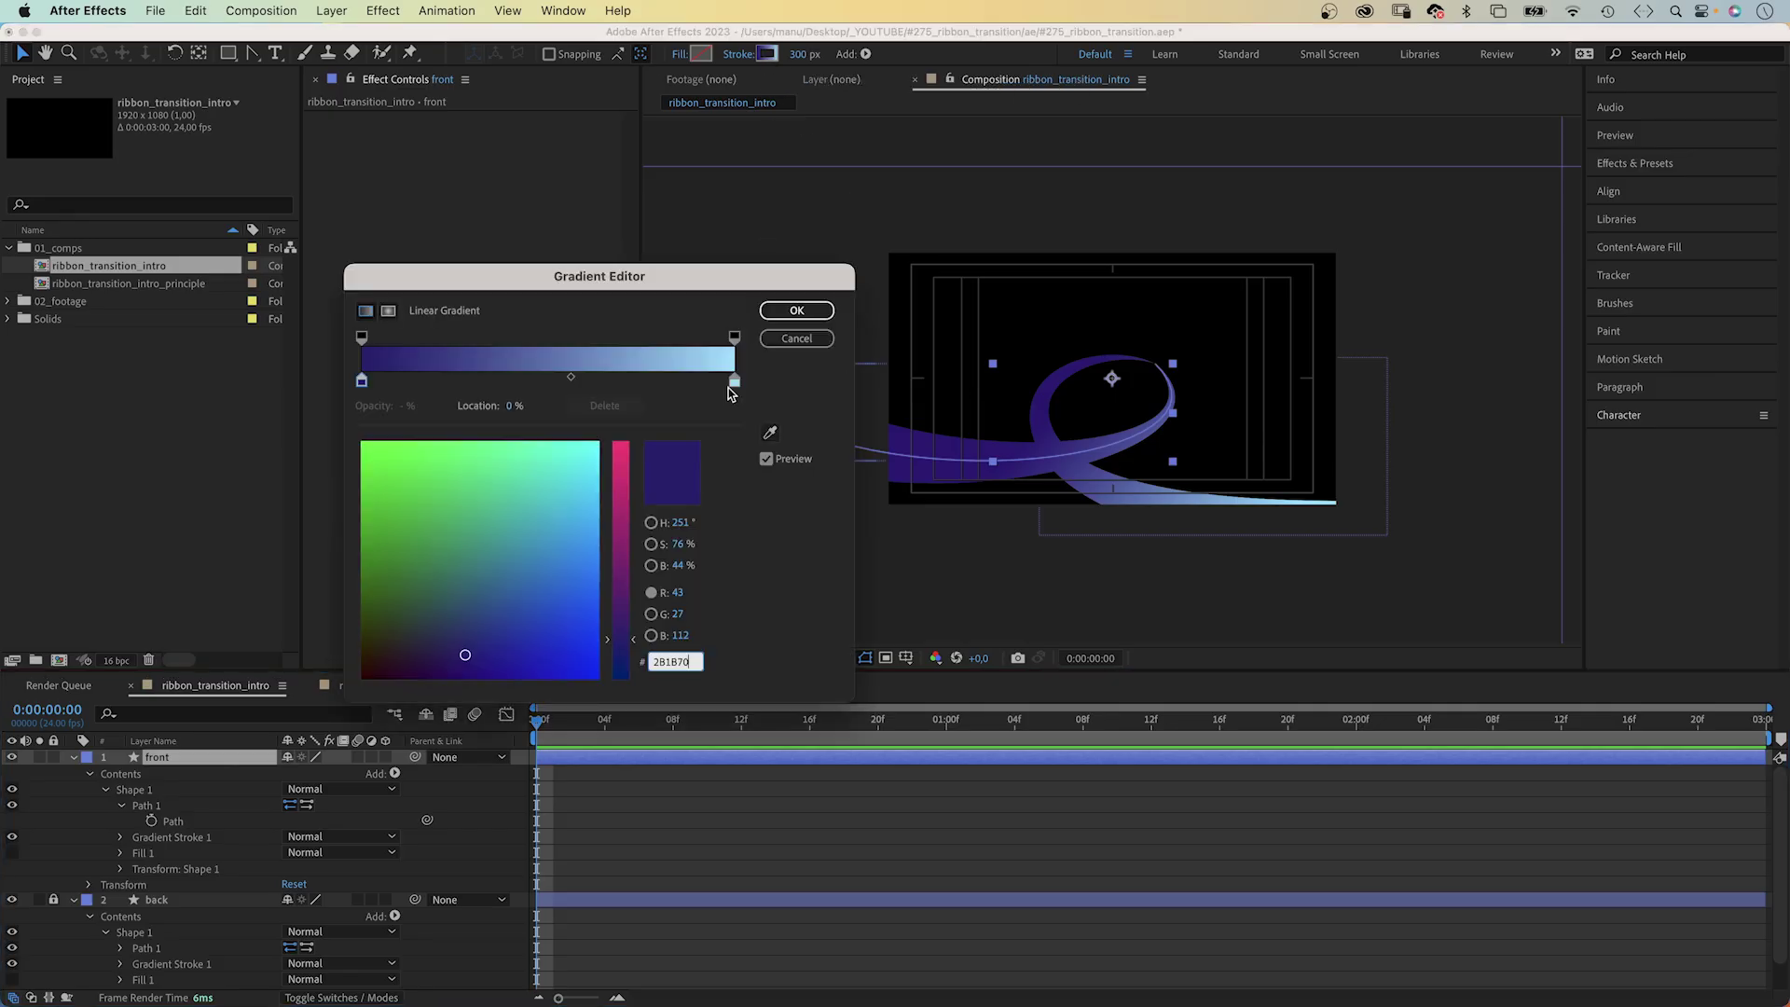
left_click(657, 382)
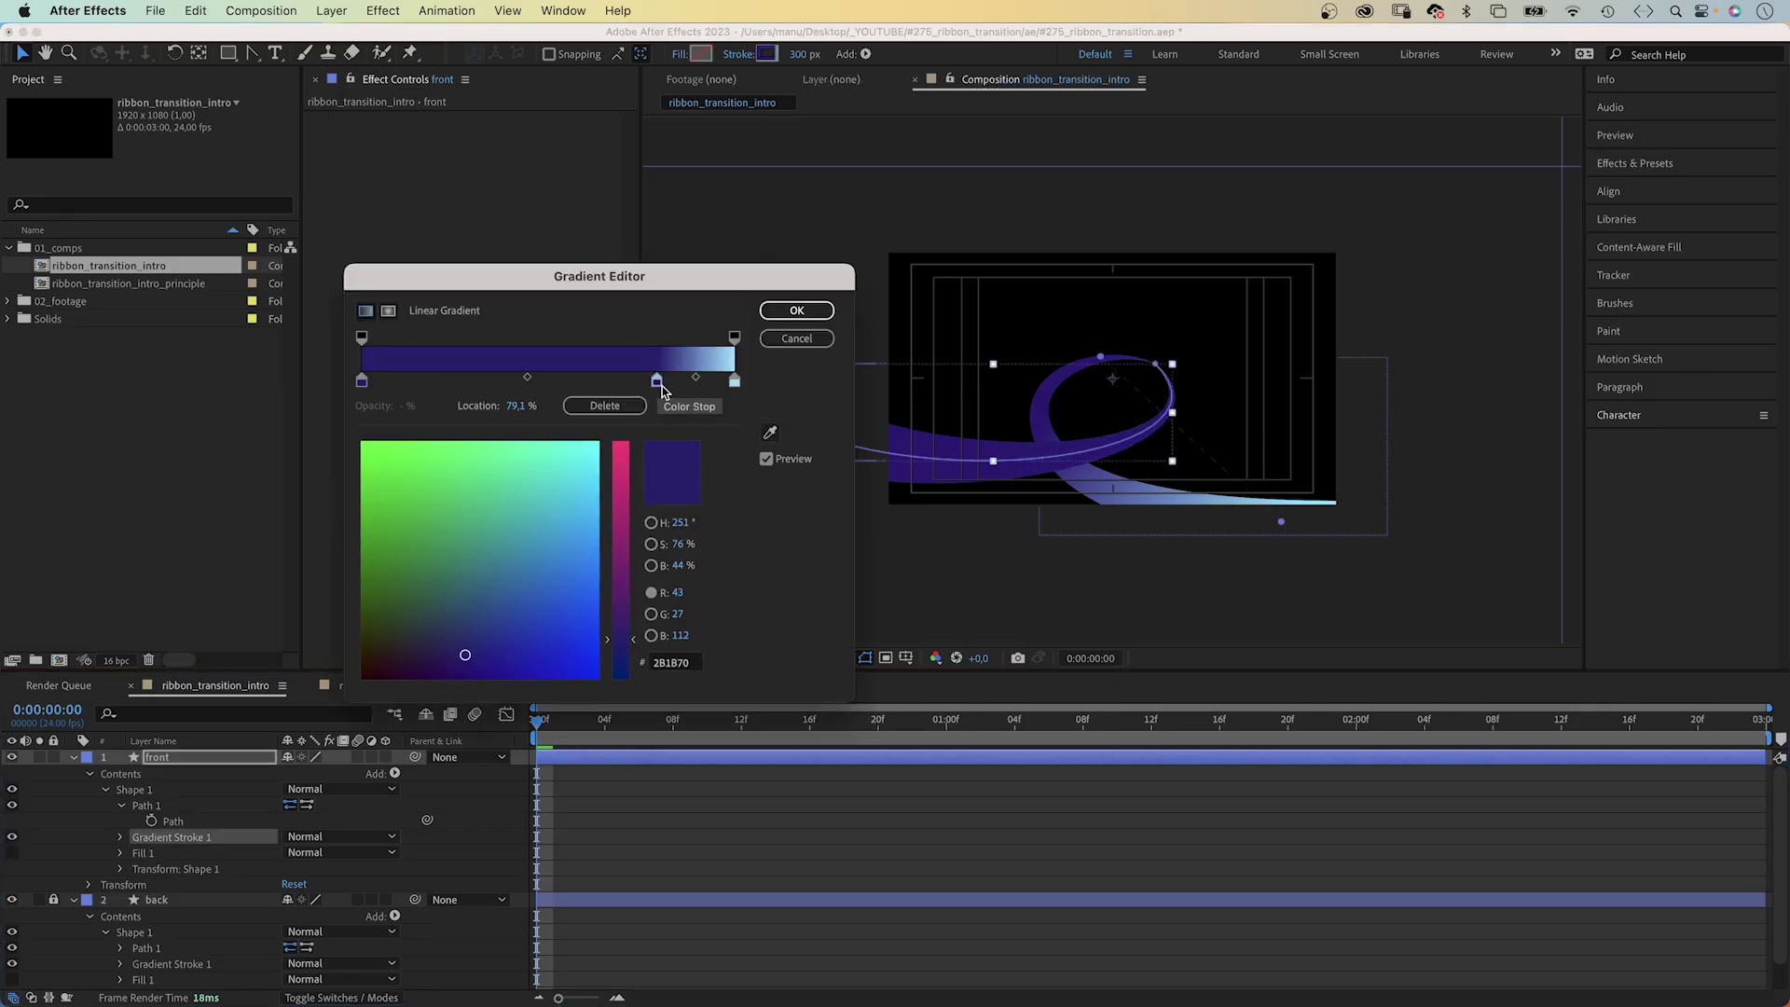
left_click(581, 475)
left_click_drag(580, 475, 599, 442)
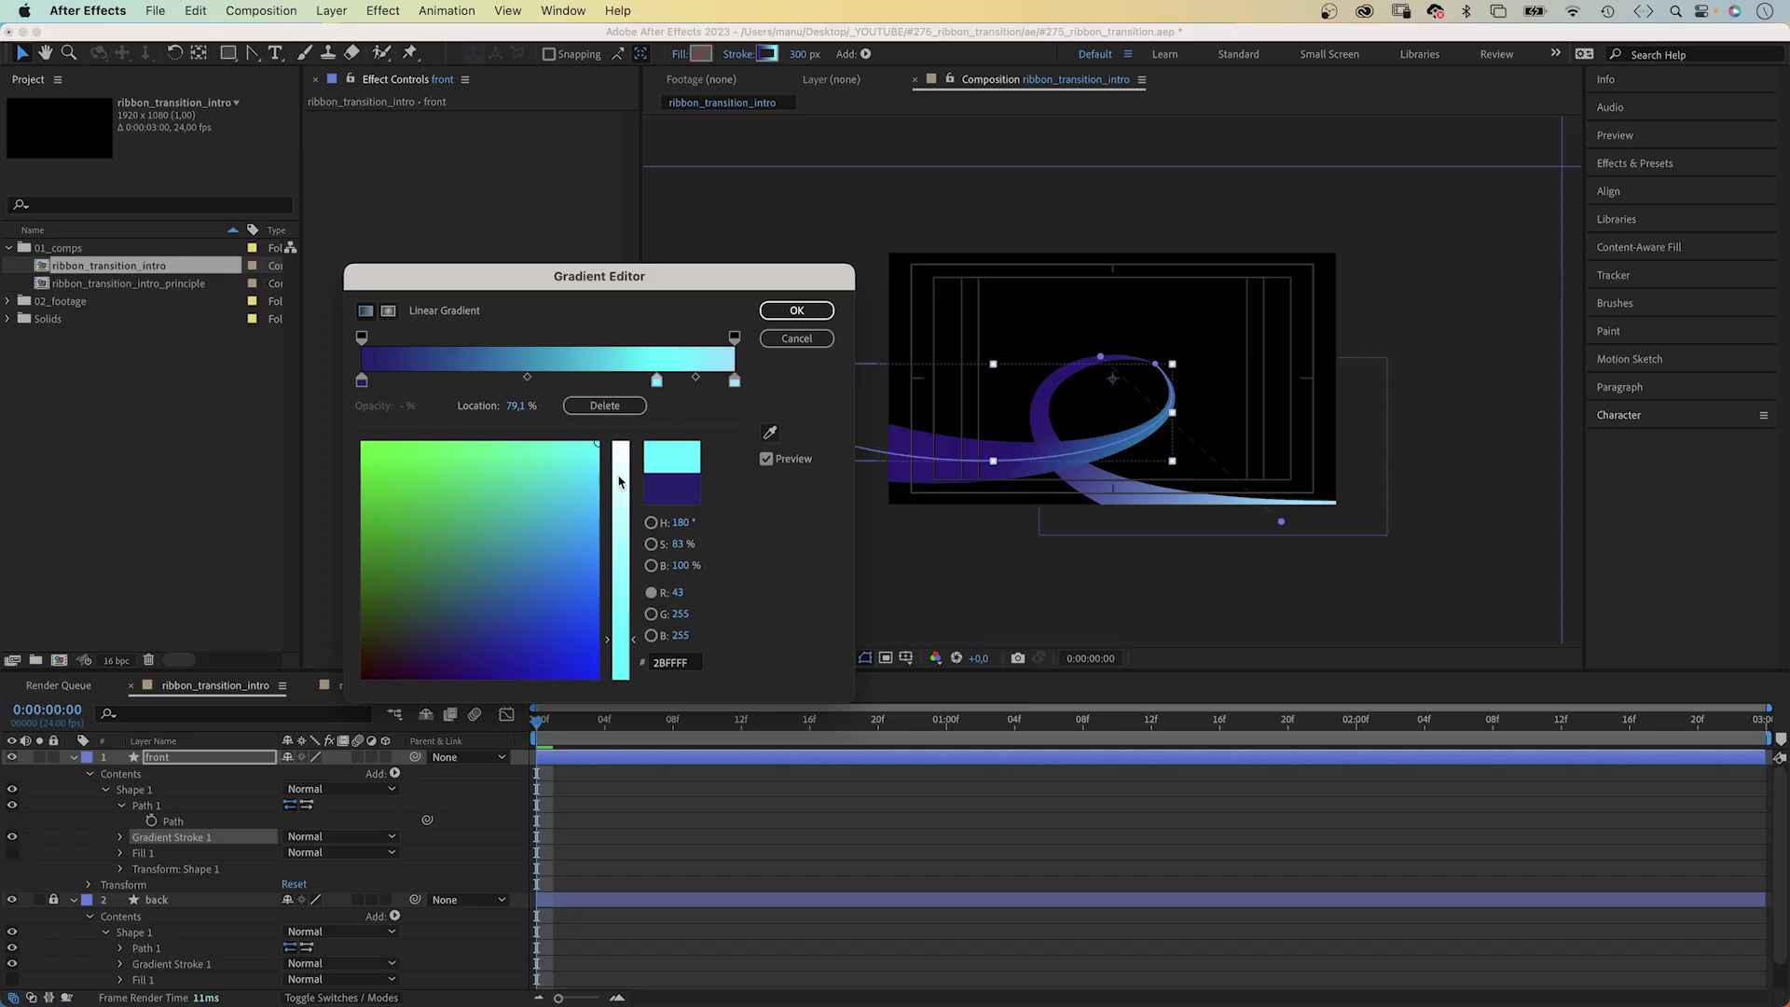
left_click(621, 442)
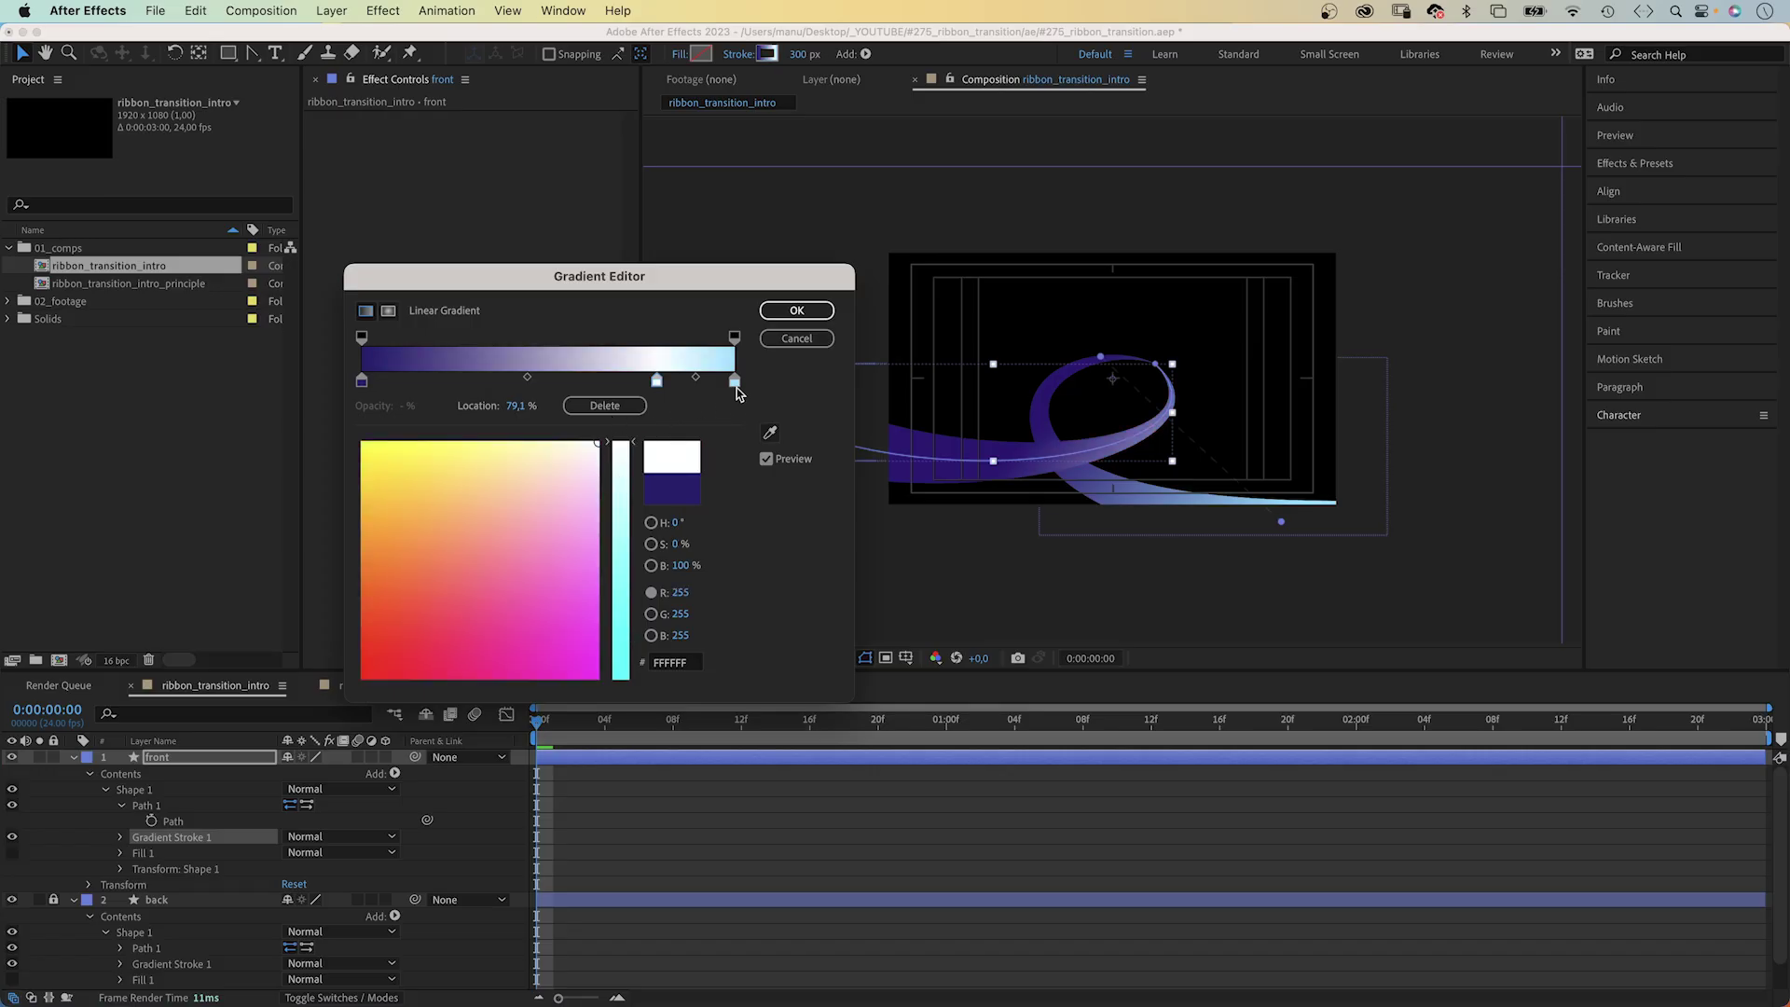
- Eyedrop dark blue into the end stop, move the white stop to 81.4%, and shift the midpoint
left_click(735, 382)
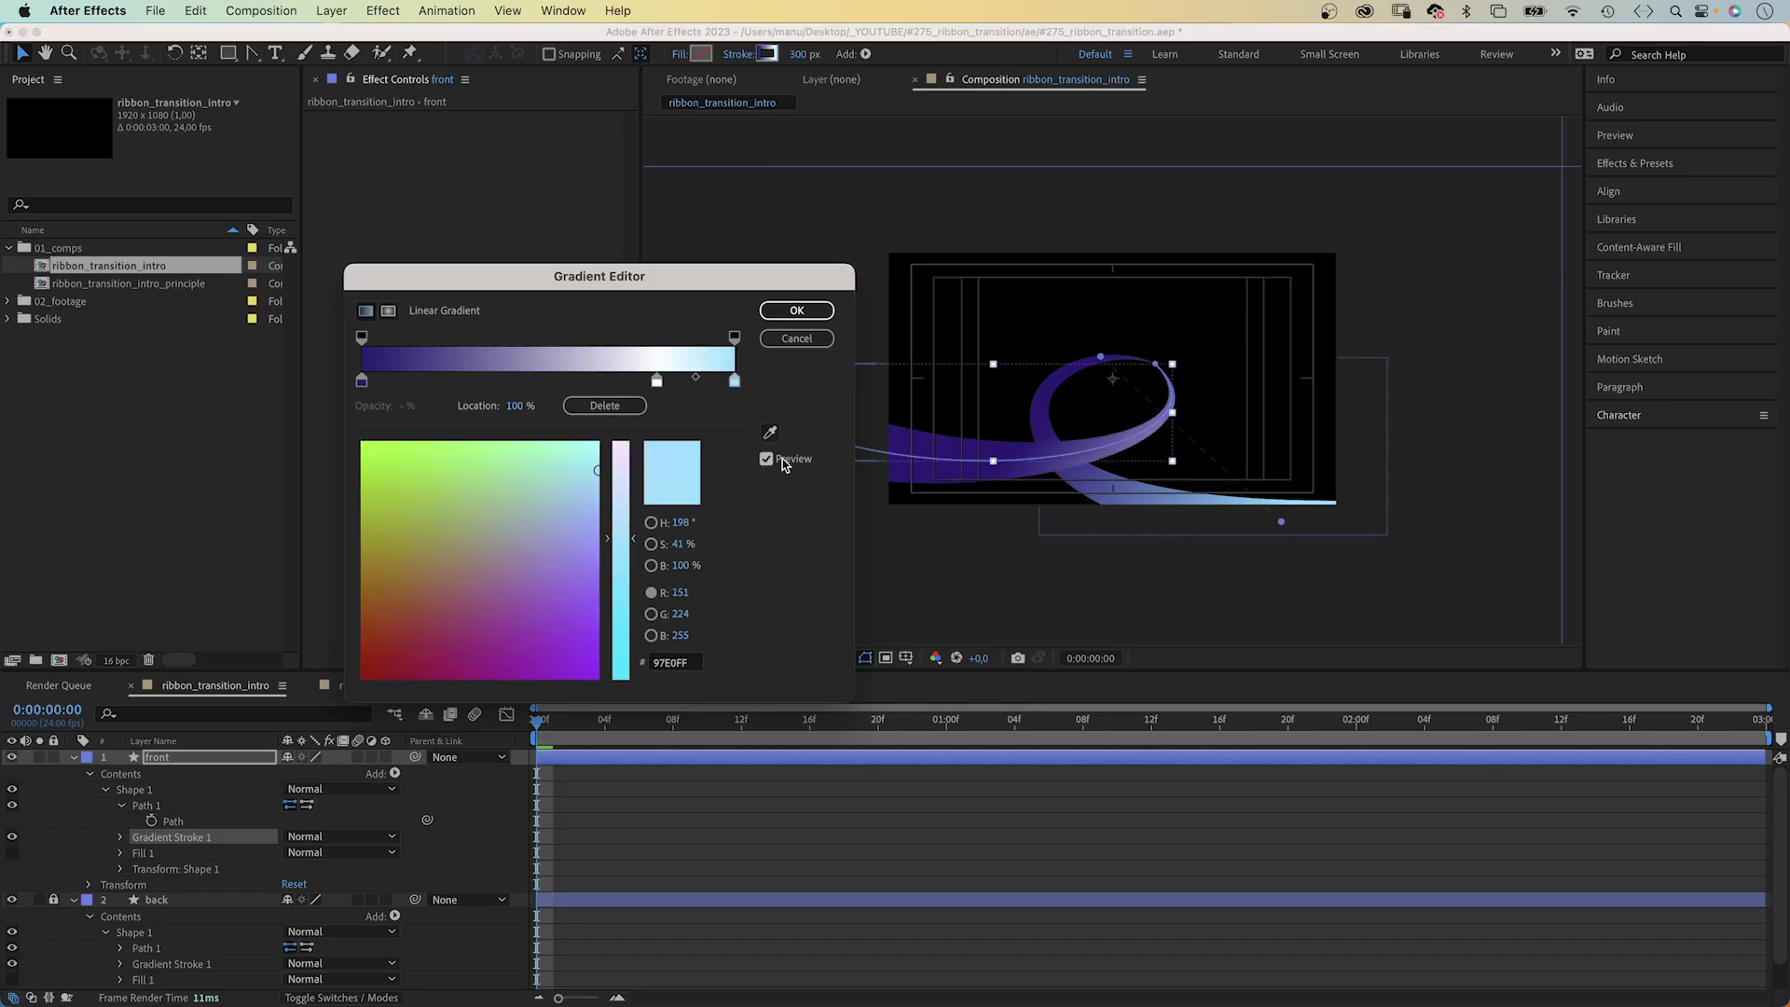
left_click(771, 433)
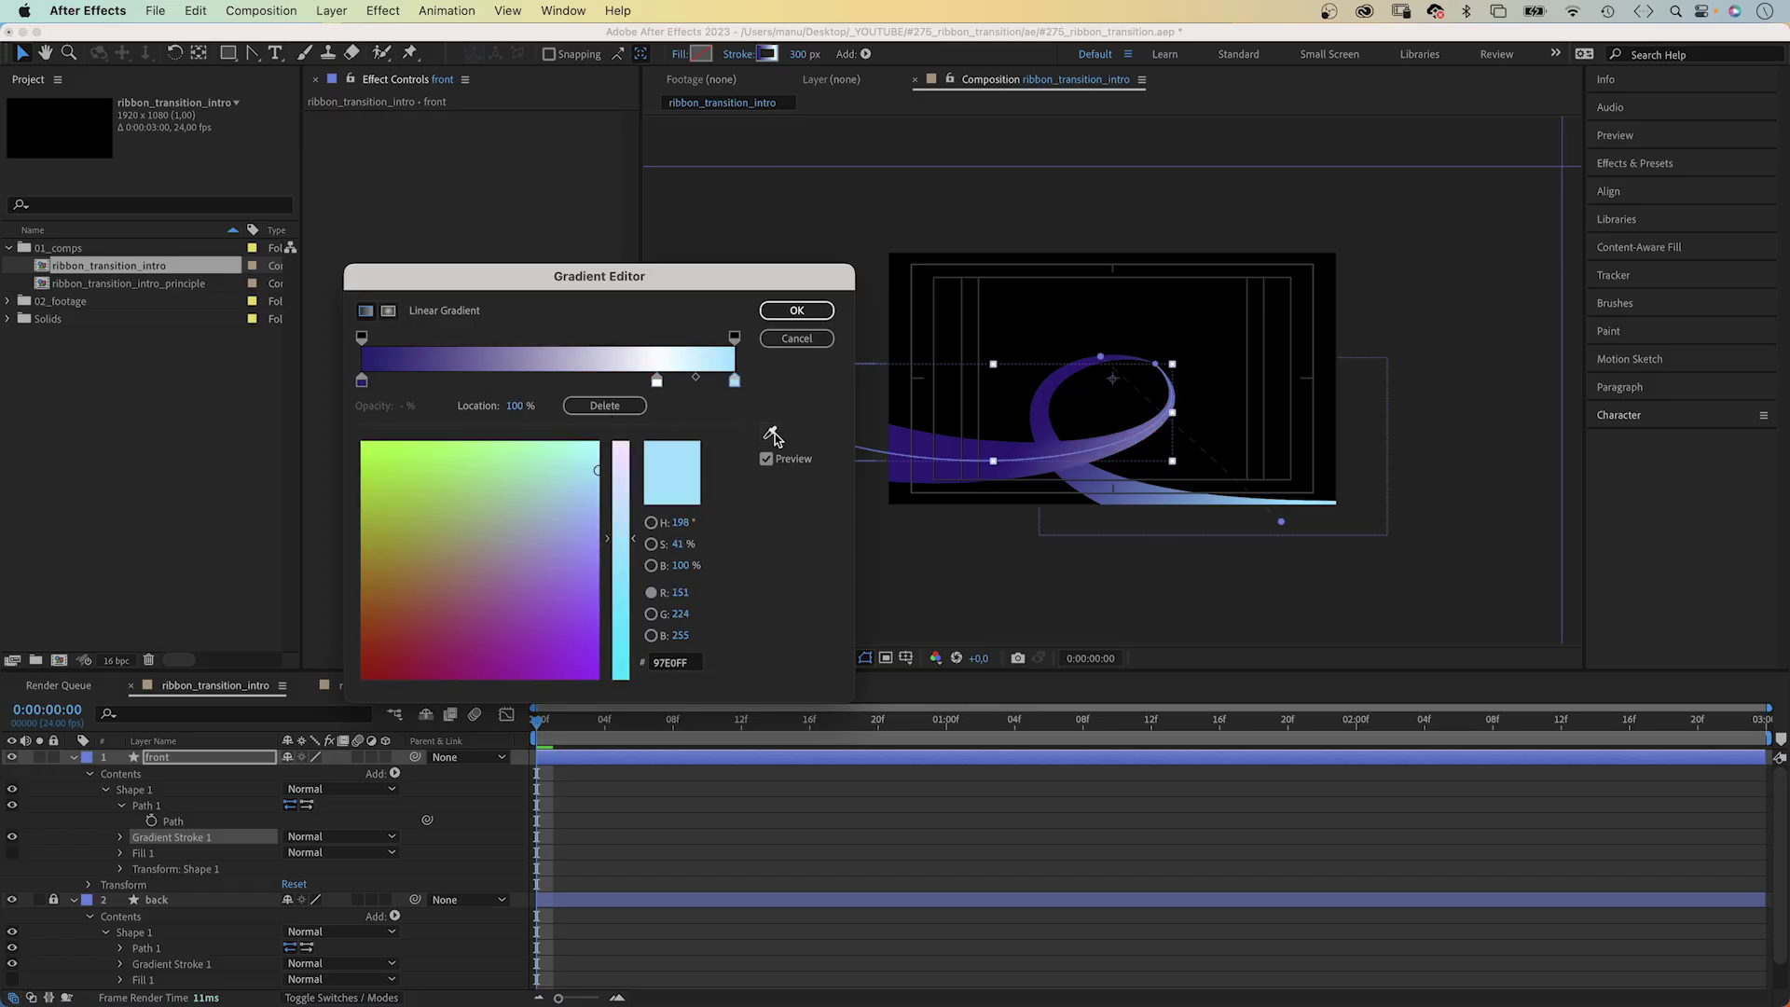
left_click(366, 376)
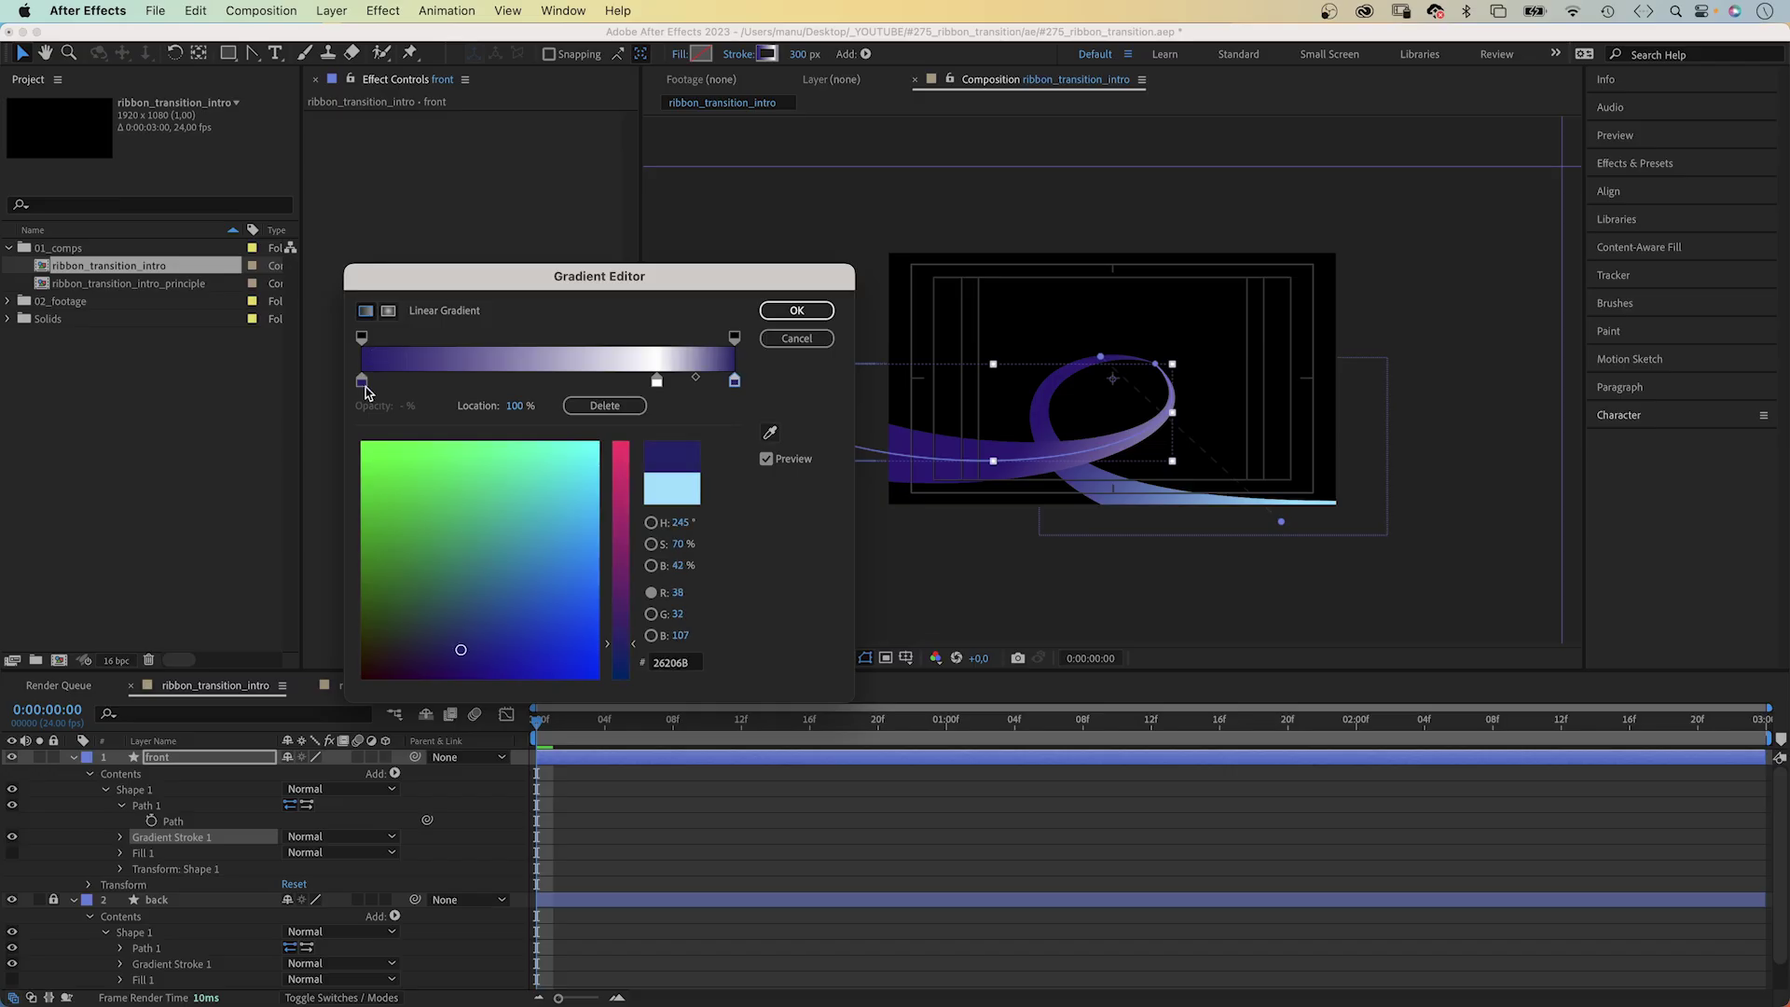
left_click_drag(657, 380, 666, 382)
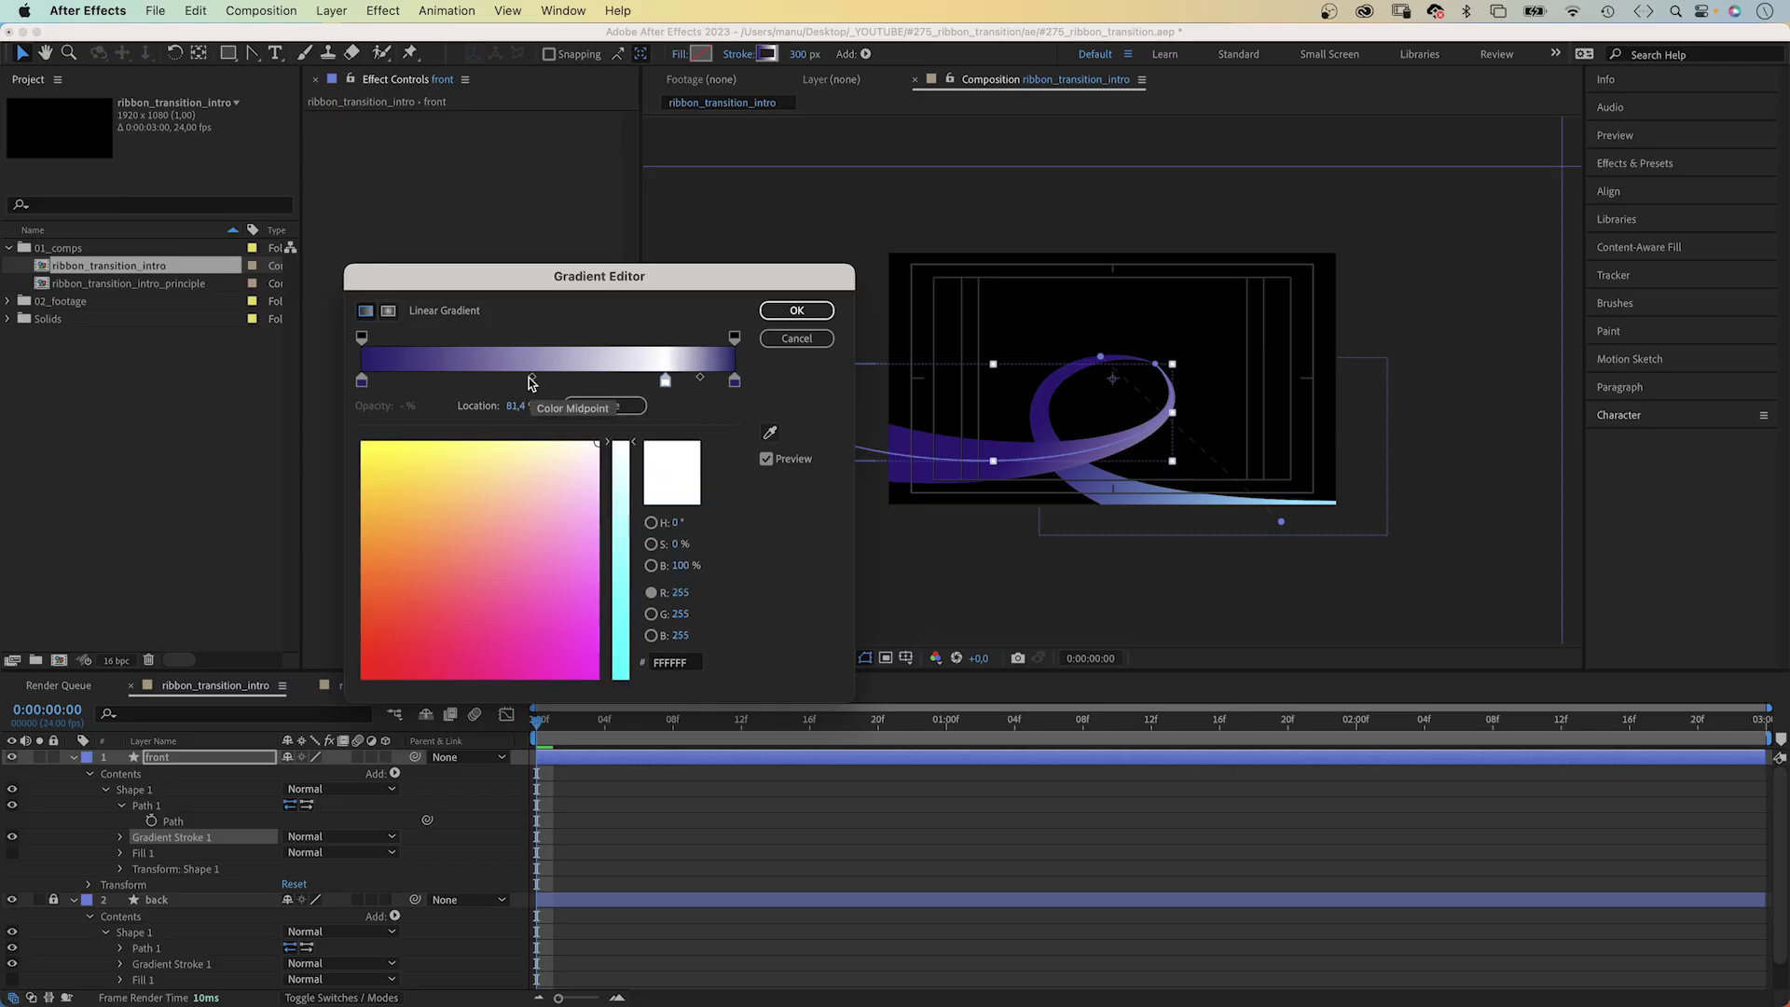
left_click_drag(533, 378, 699, 379)
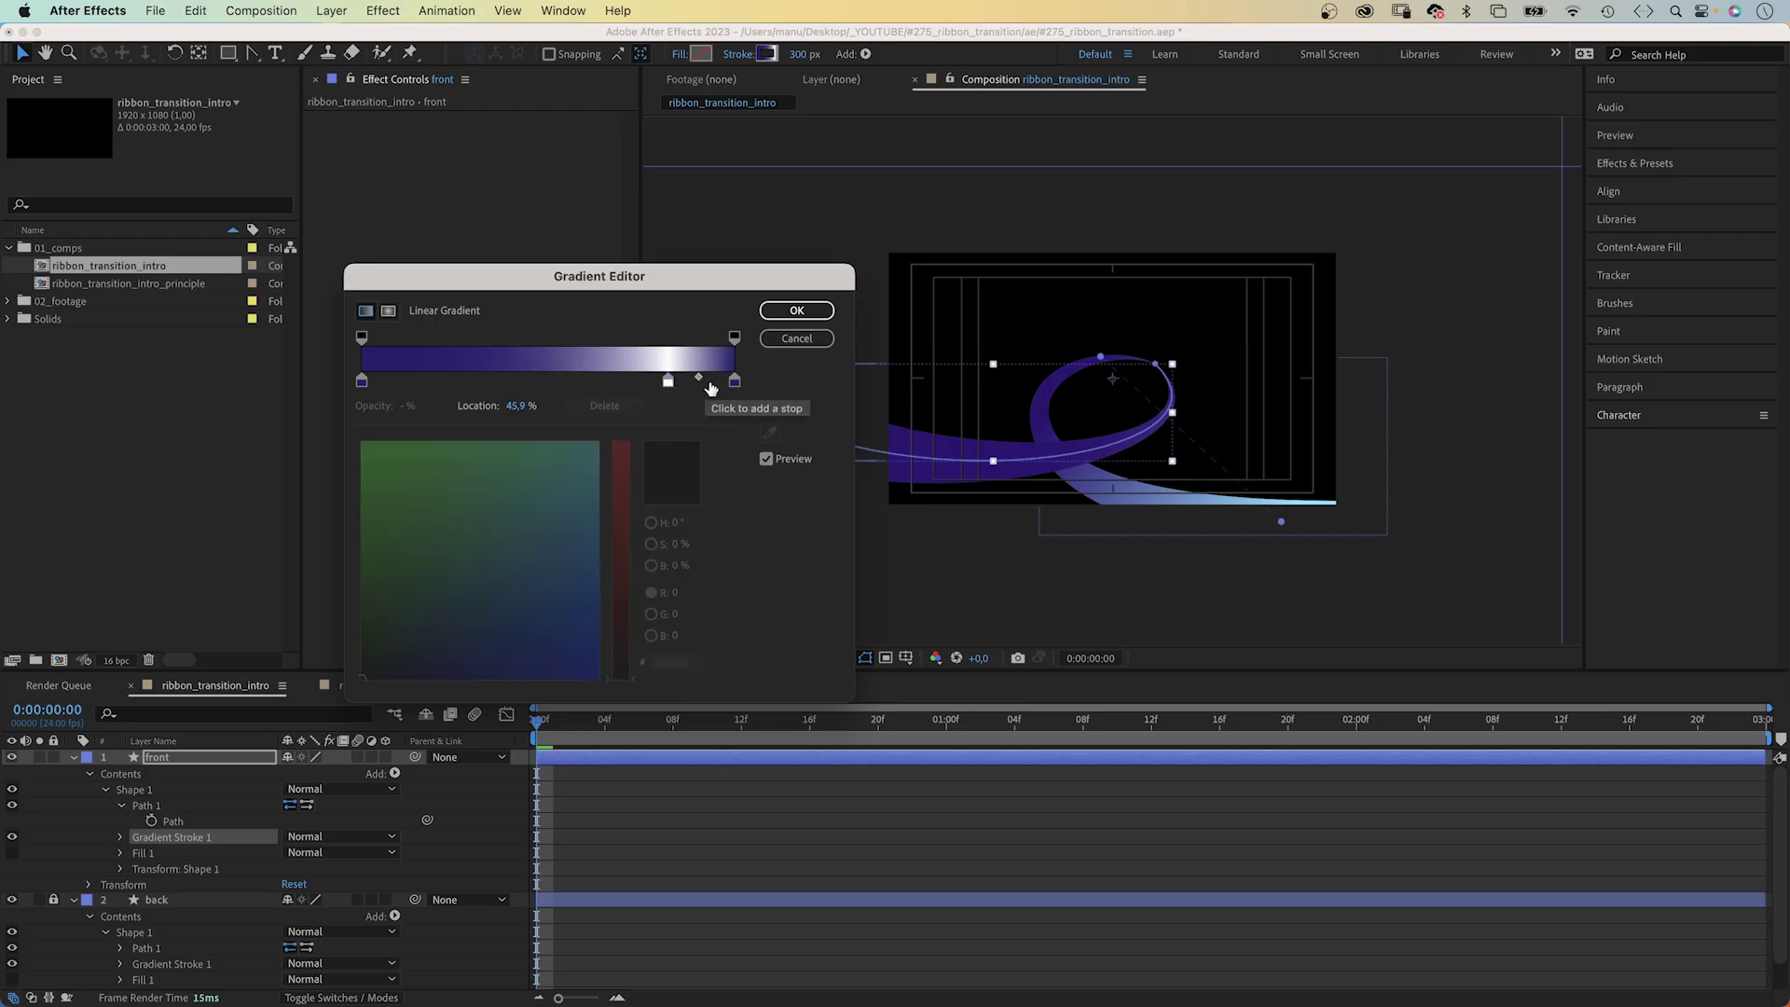
- Apply the gradient and angle its start and end handles across the front ribbon's loop
left_click(797, 313)
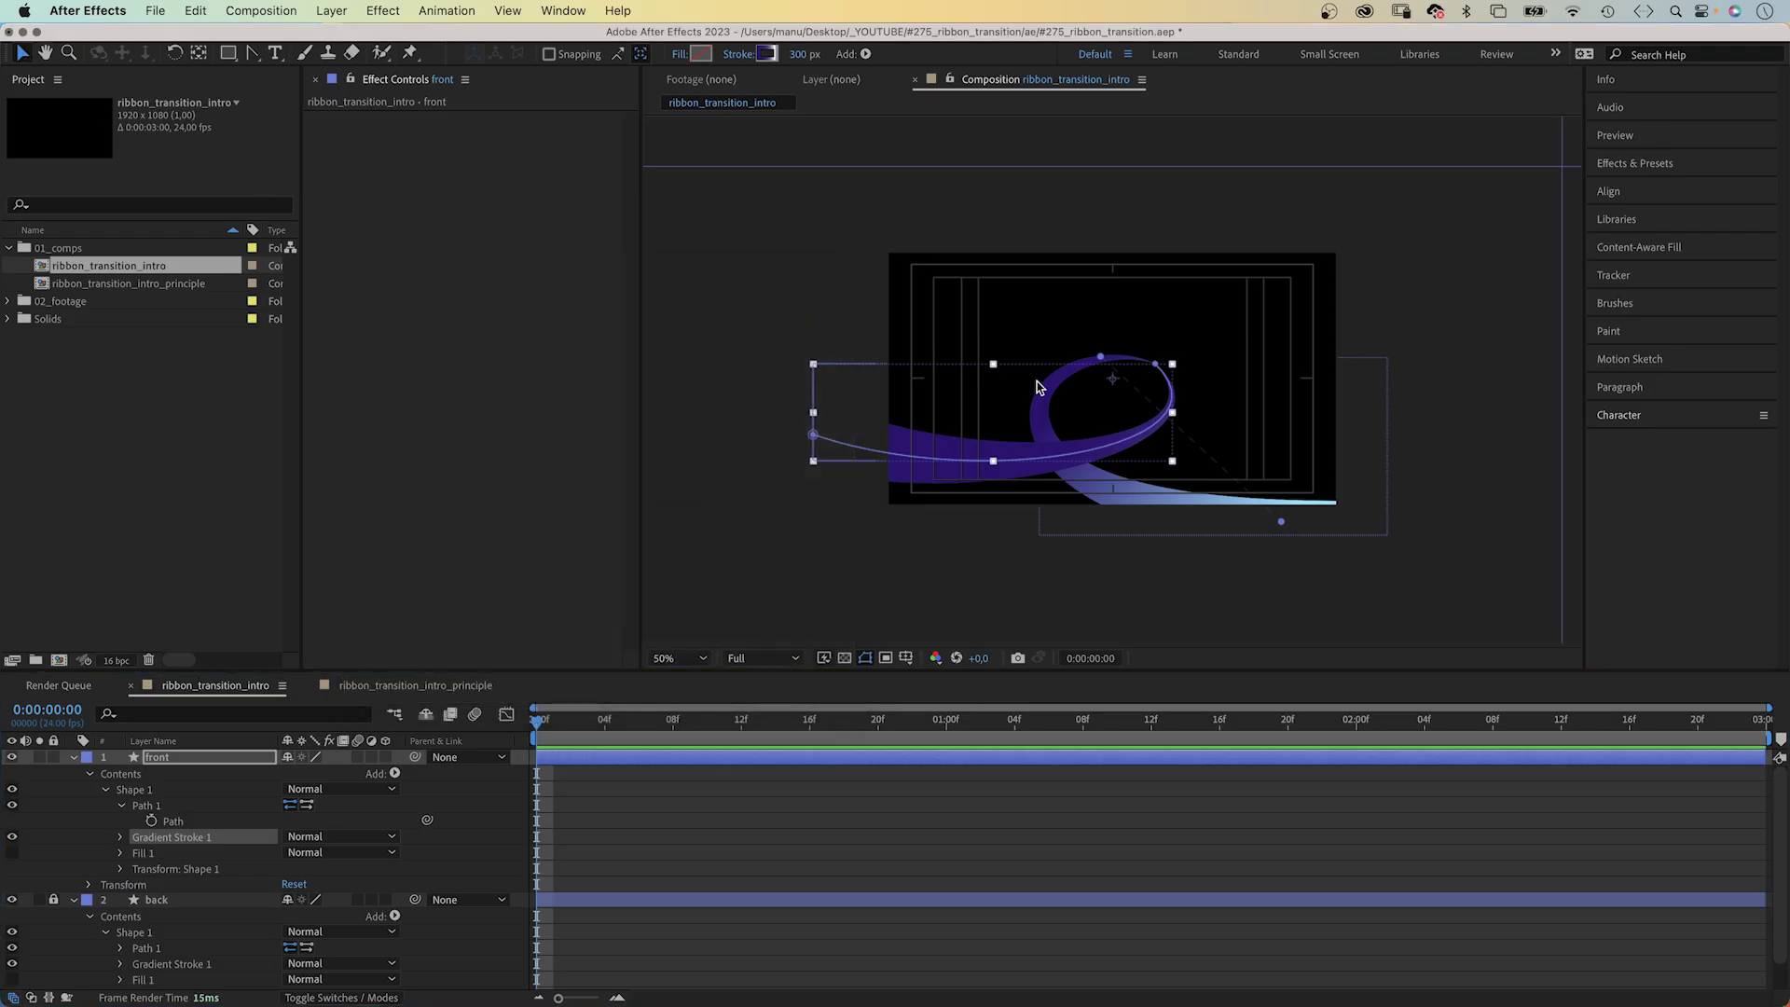
mouse_move(1284, 527)
left_mouse_down()
mouse_move(1250, 512)
mouse_move(1184, 360)
left_mouse_up()
mouse_move(998, 527)
left_mouse_down()
mouse_move(1147, 474)
mouse_move(1119, 486)
left_mouse_up()
key("slash")
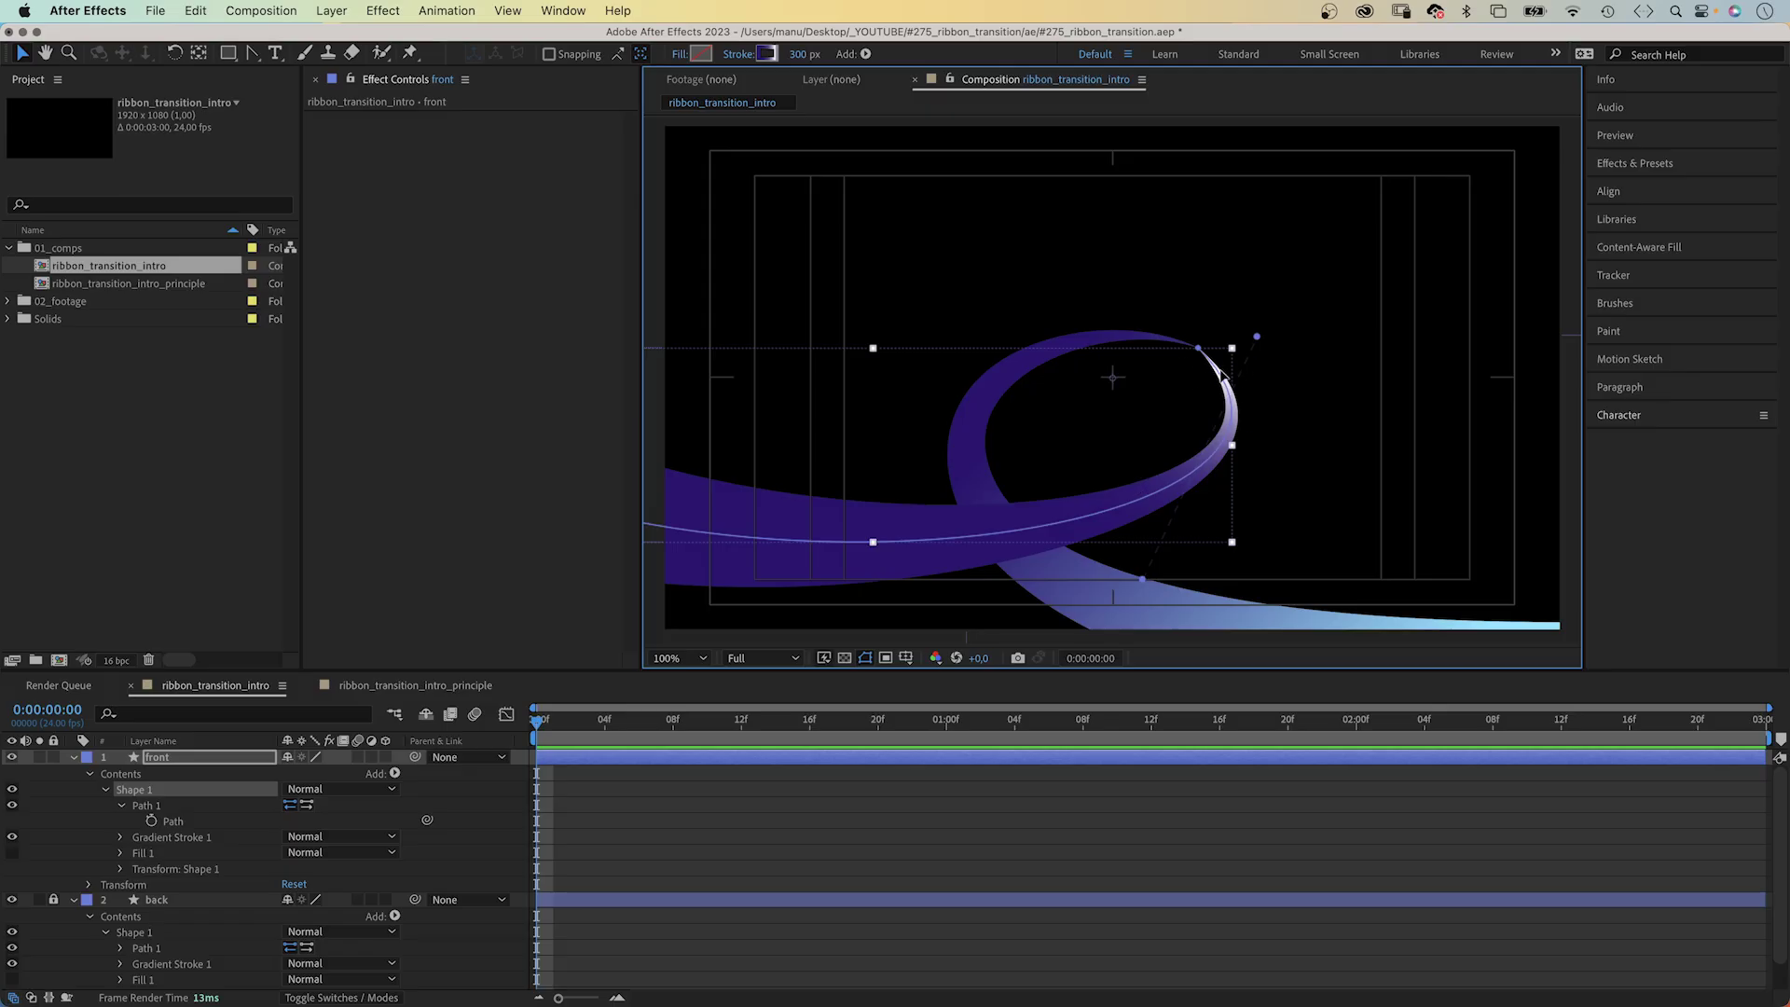
- Turn off the Title/Action Safe guides
left_click(903, 659)
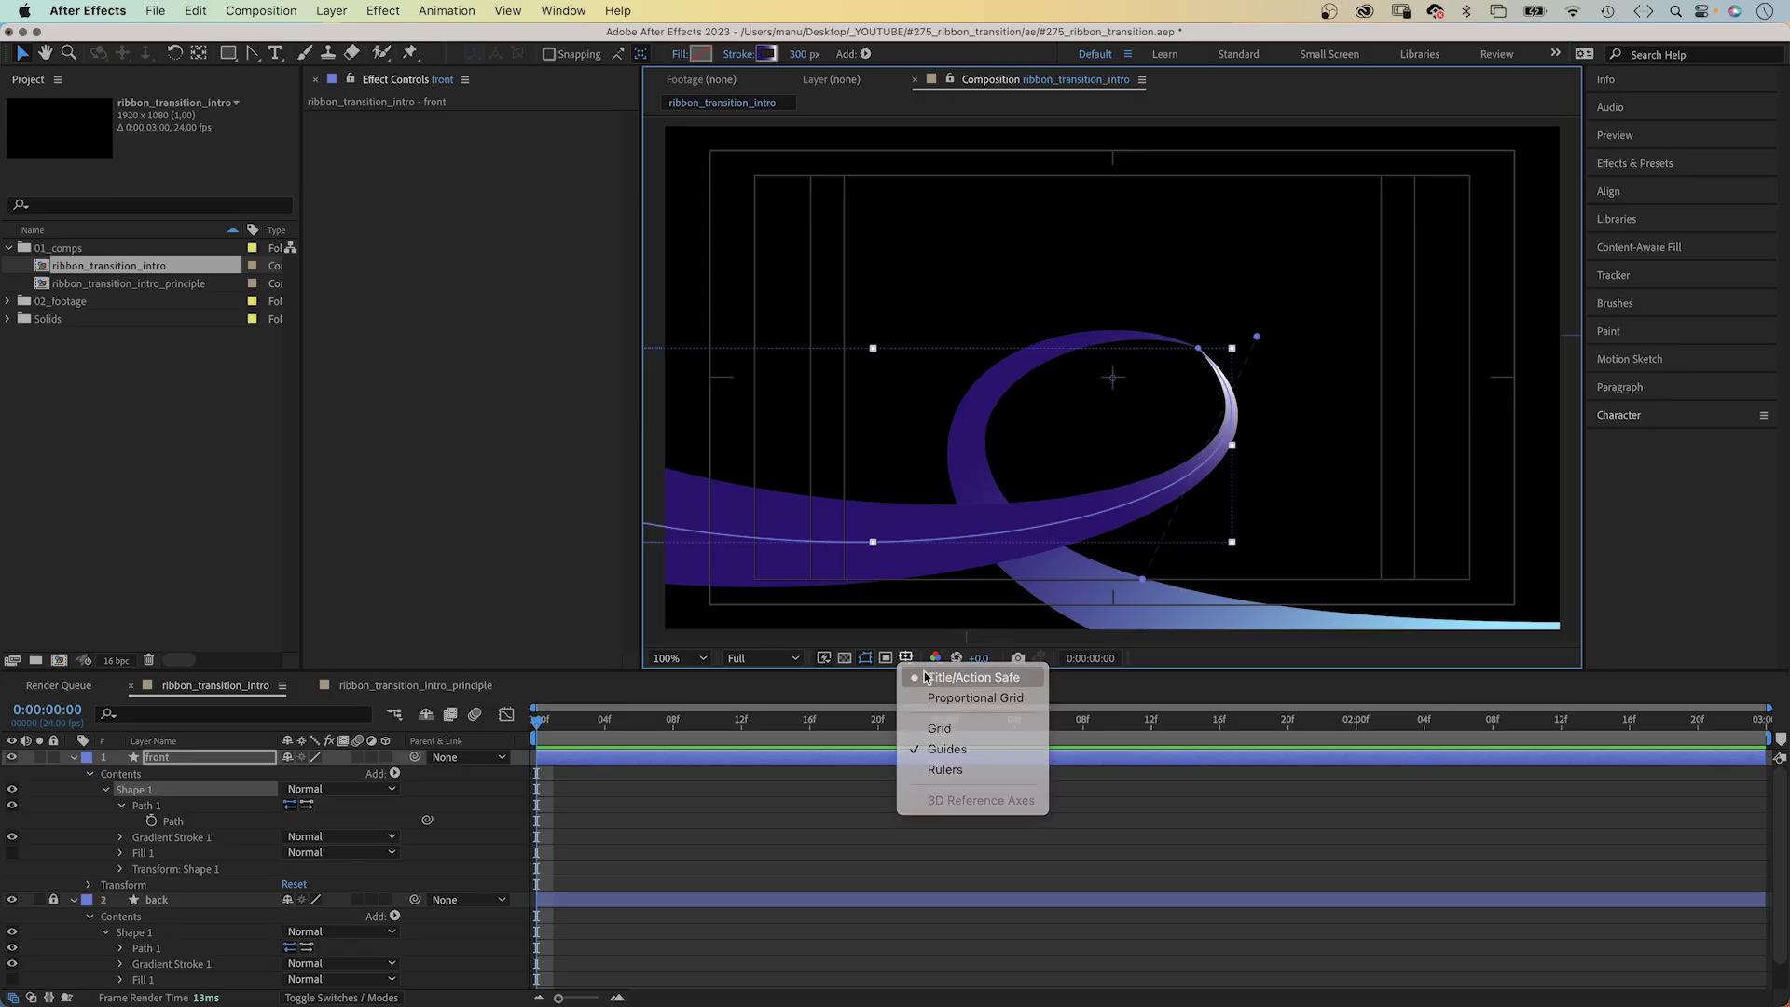
left_click(926, 677)
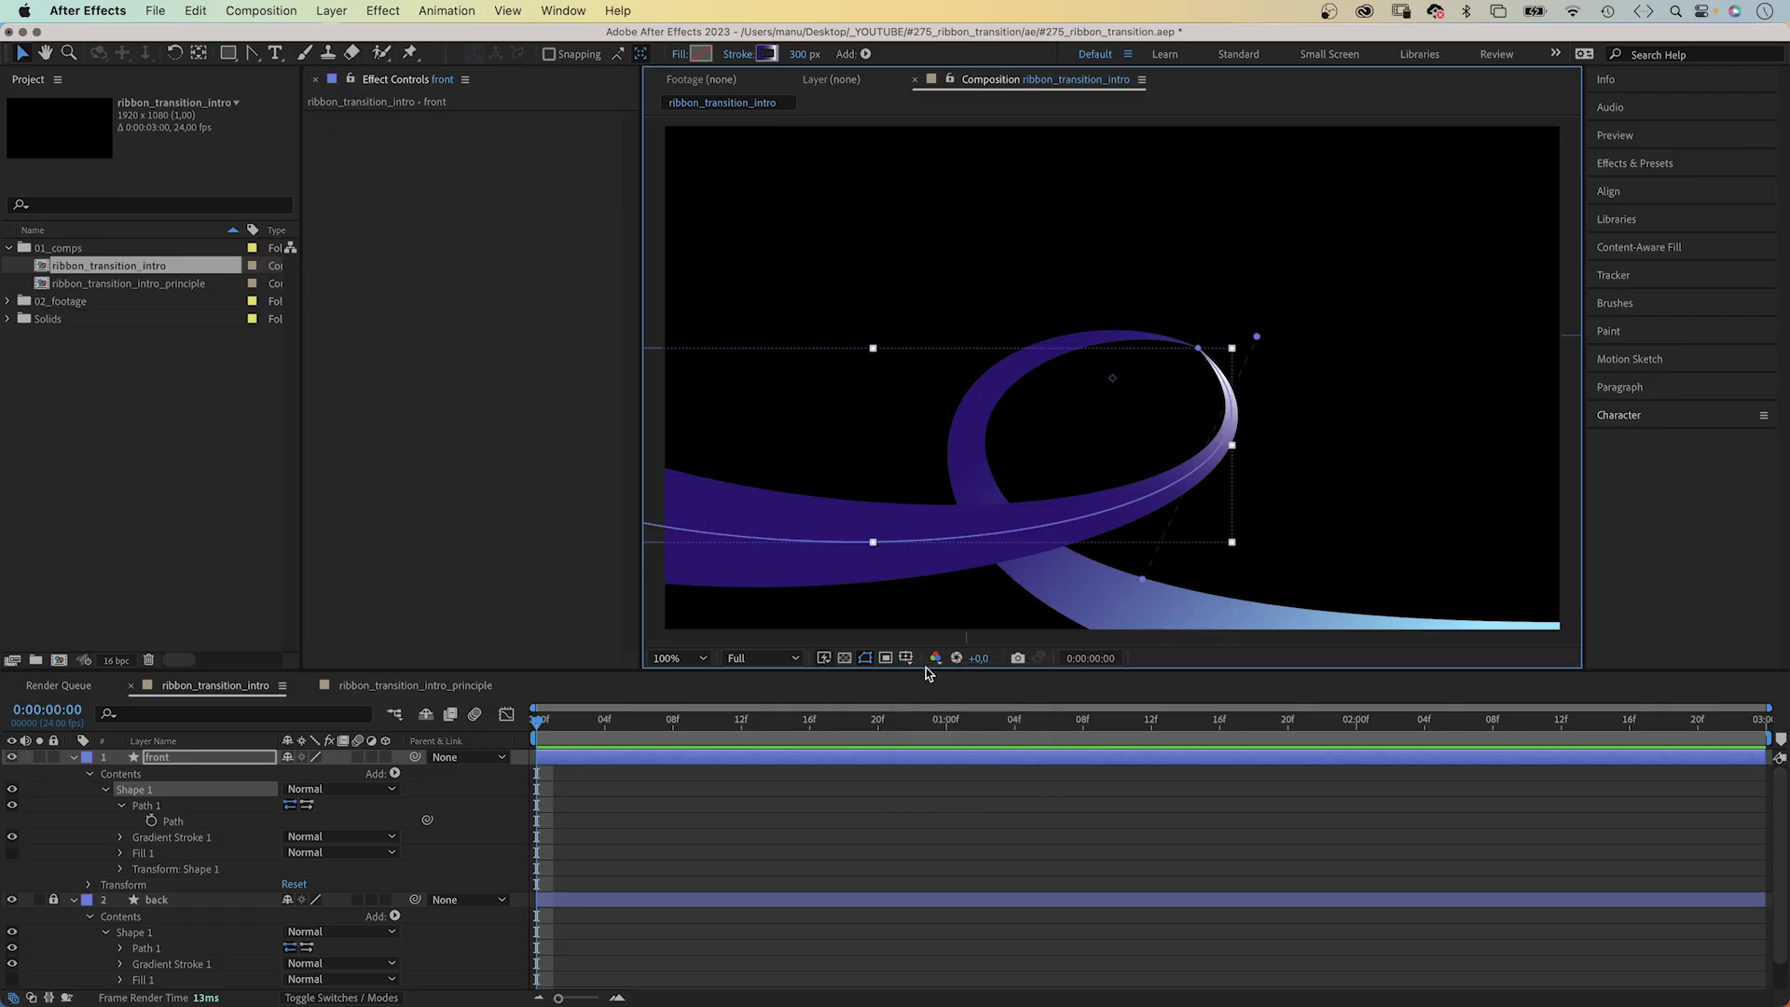
left_click(207, 758)
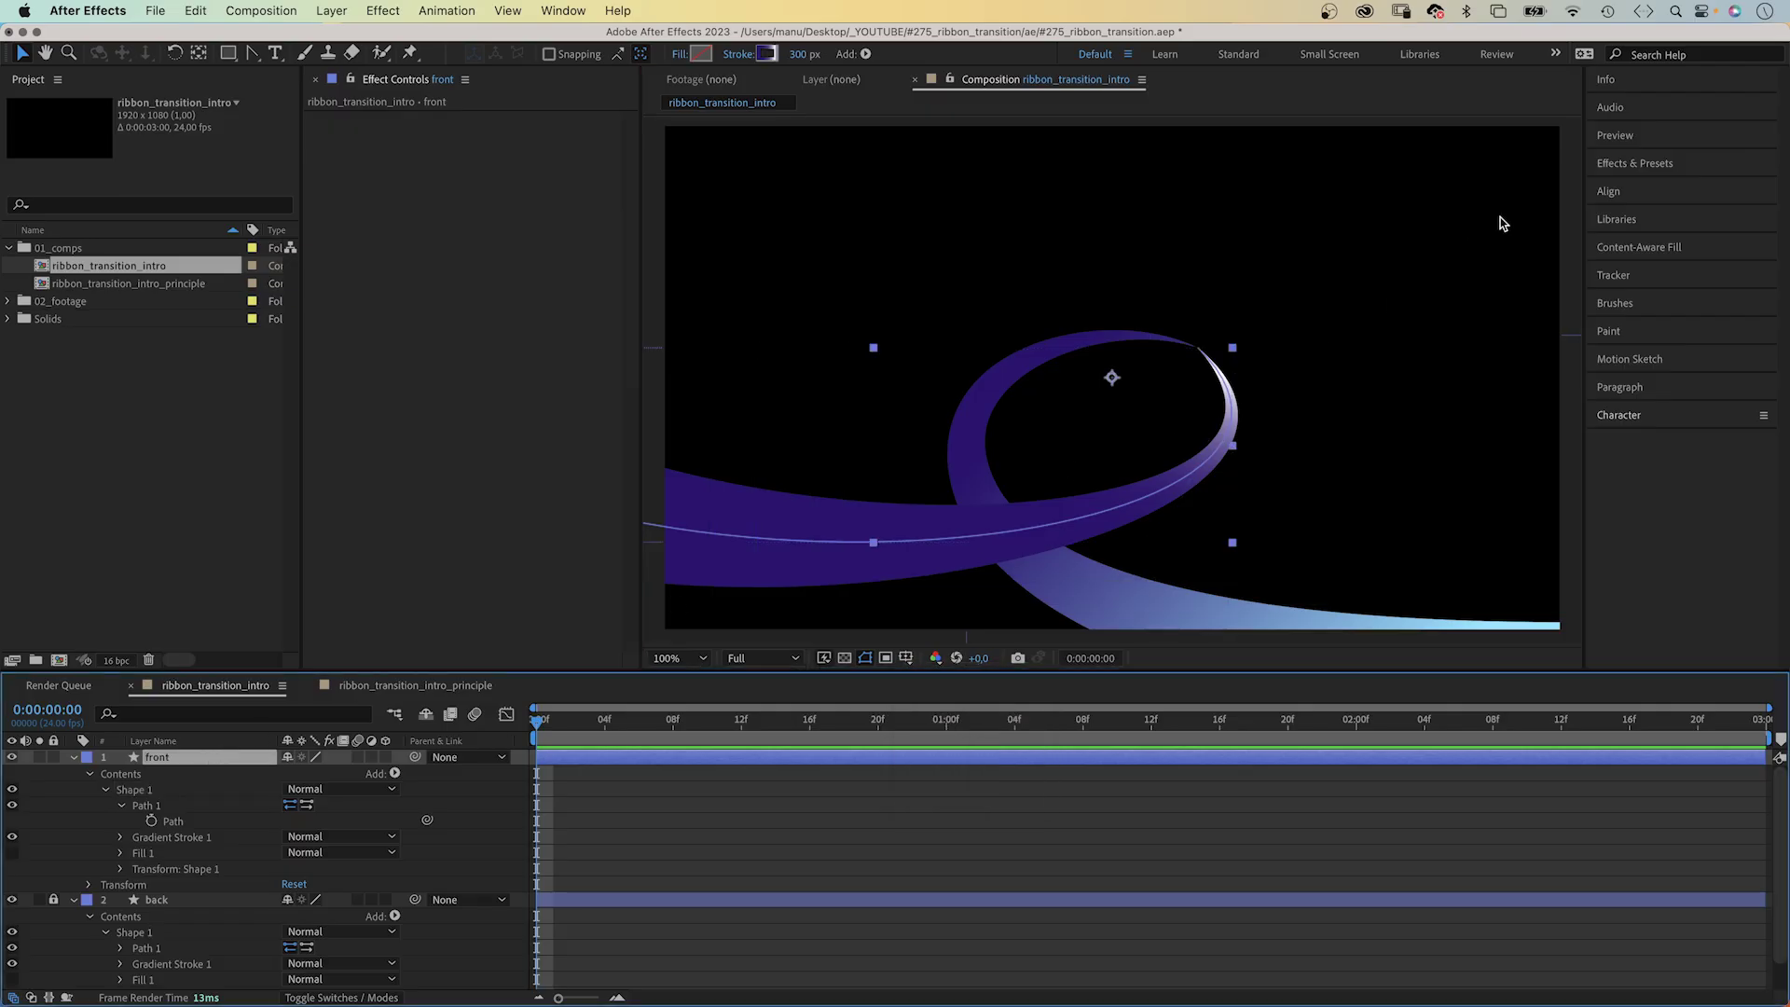
- Add Turbulent Displace to front with Amount 5 and a time*50 Evolution expression
left_click(1624, 165)
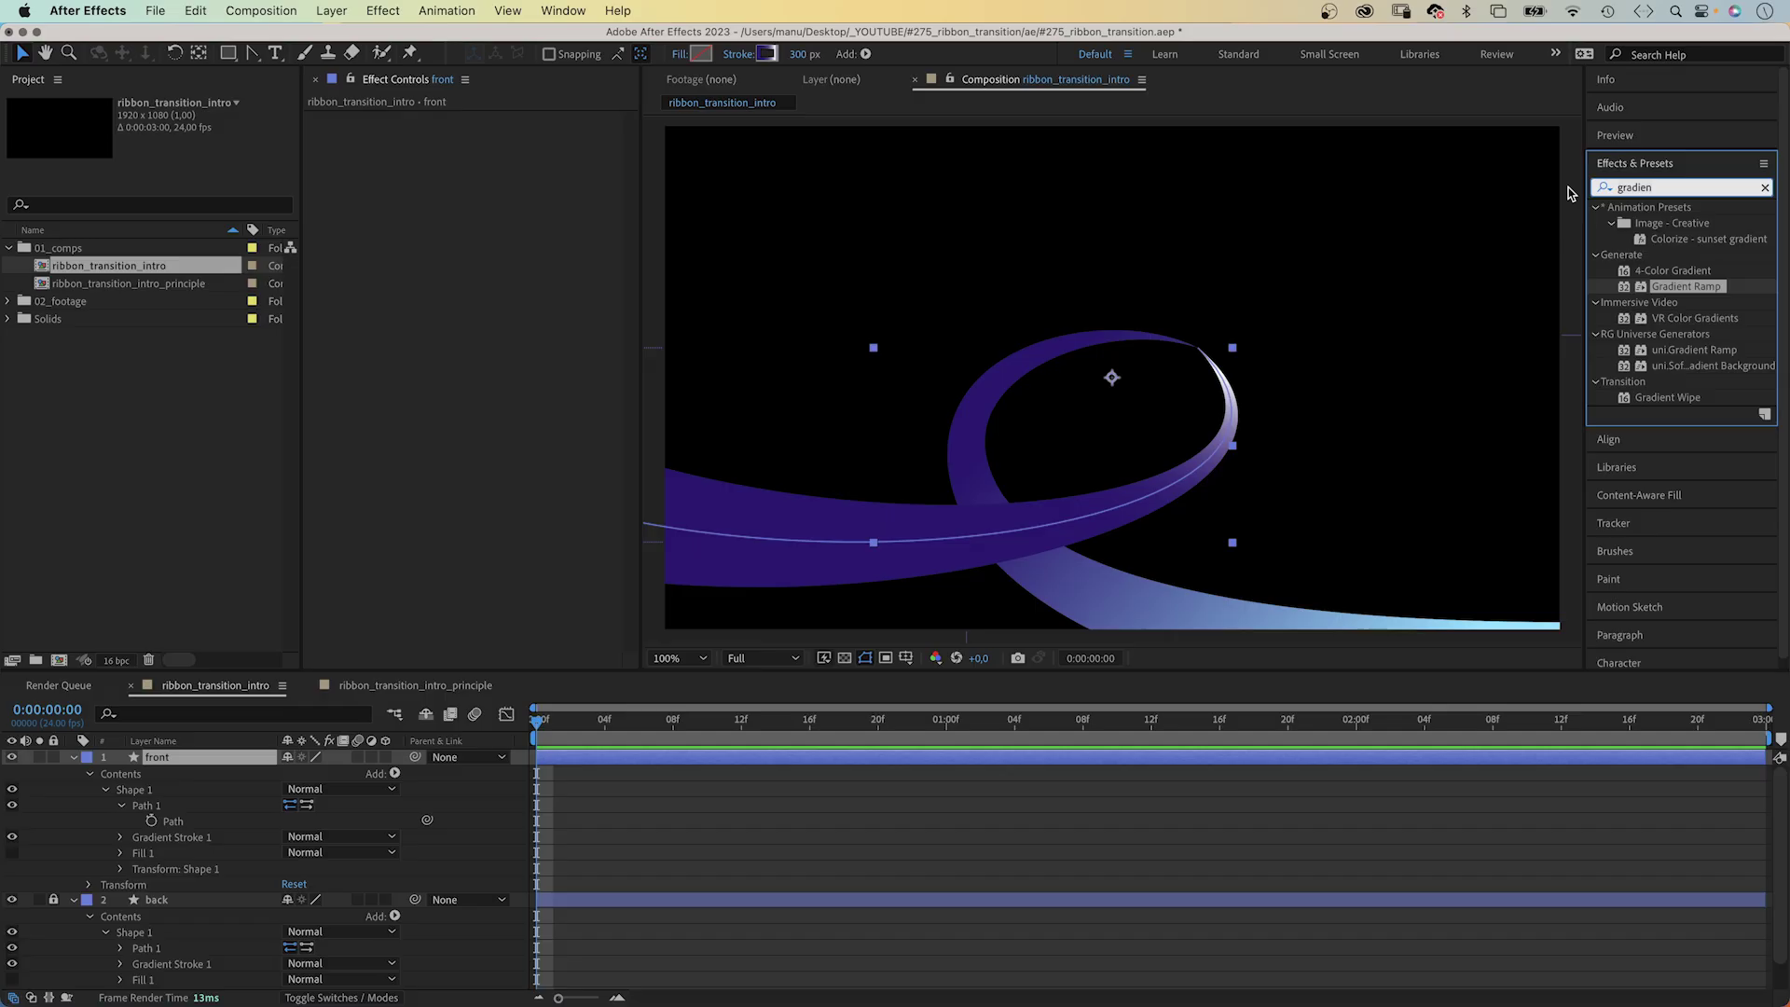
key("BackSpace")
key("BackSpace")
key("BackSpace")
key("BackSpace")
key("BackSpace")
key("BackSpace")
key("BackSpace")
type("turbulent")
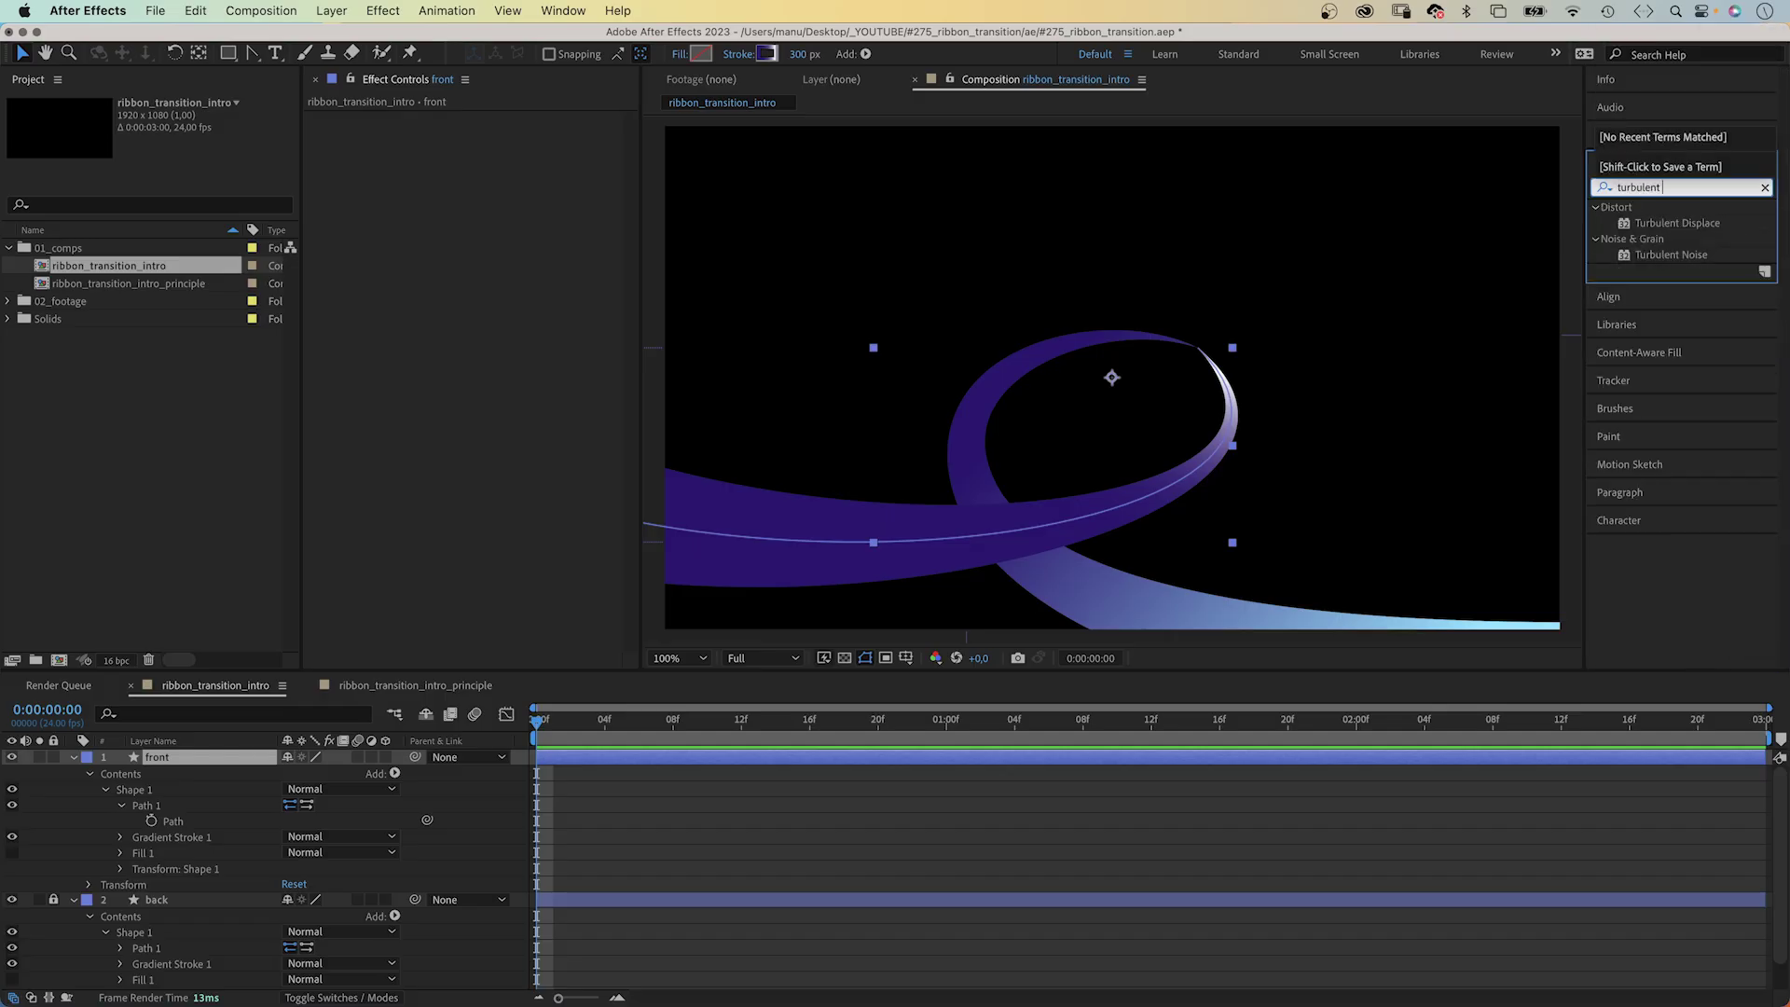
type(" d")
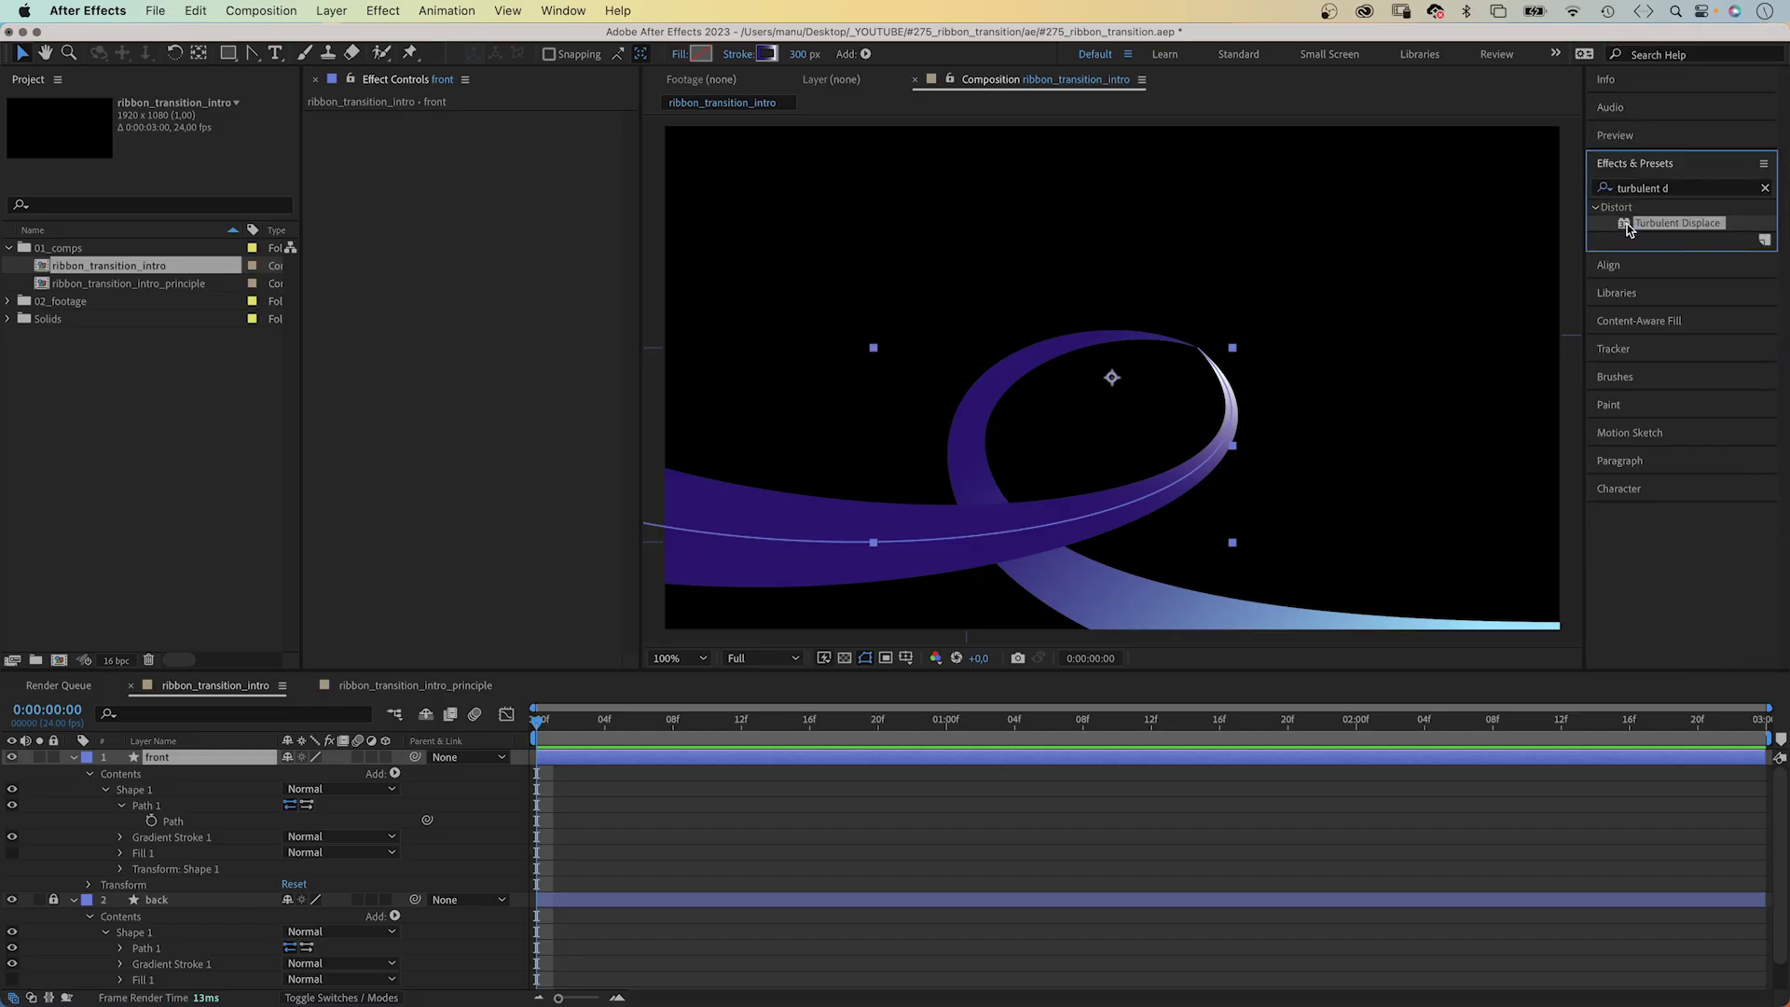
left_click_drag(1626, 223, 390, 245)
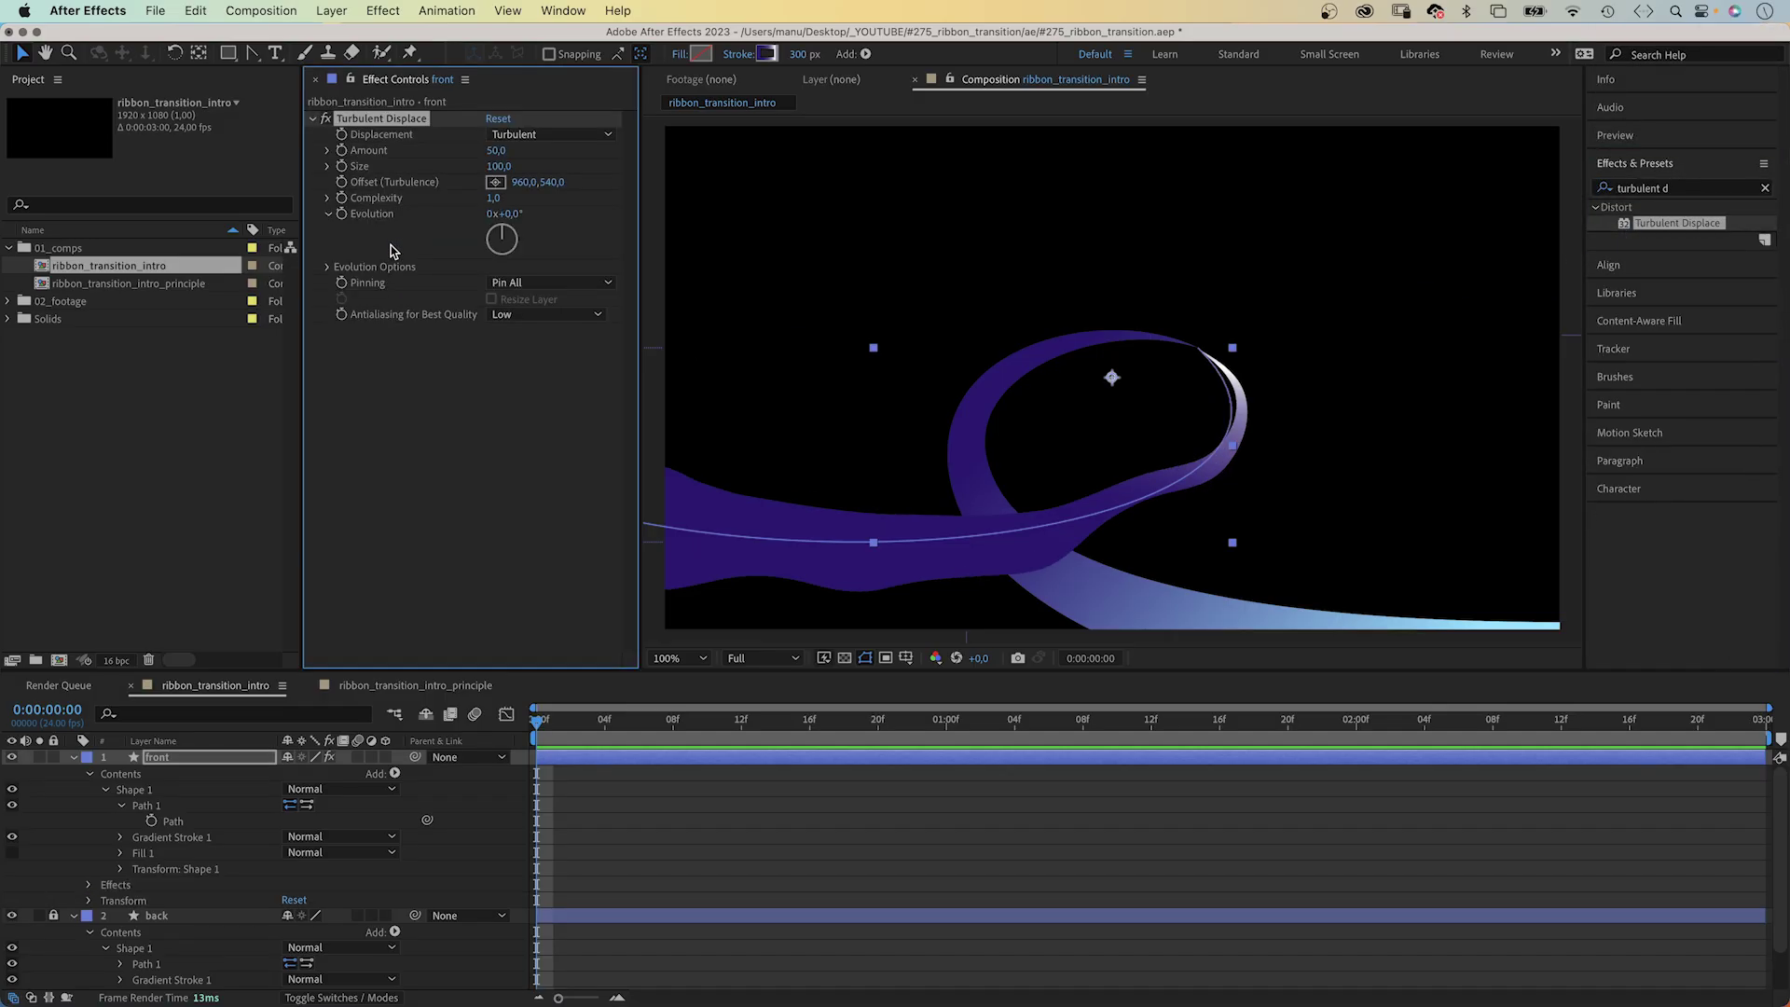
left_click(497, 151)
key("Return")
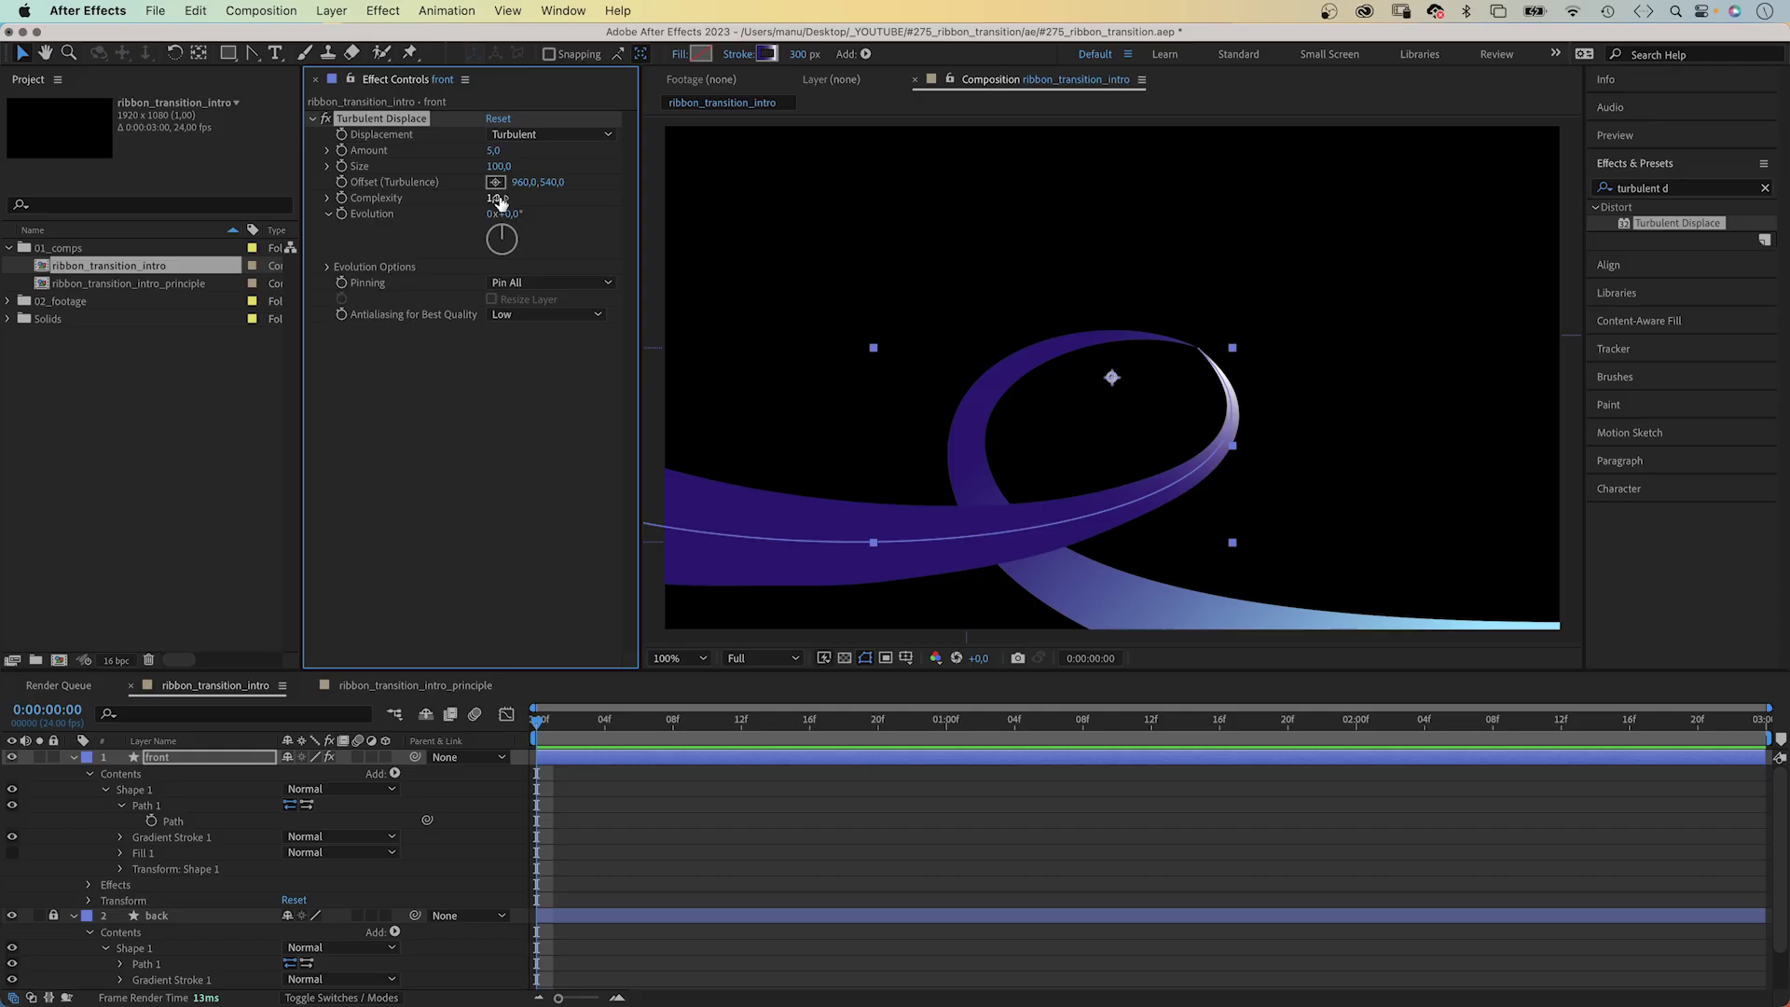
left_click(343, 215, "alt")
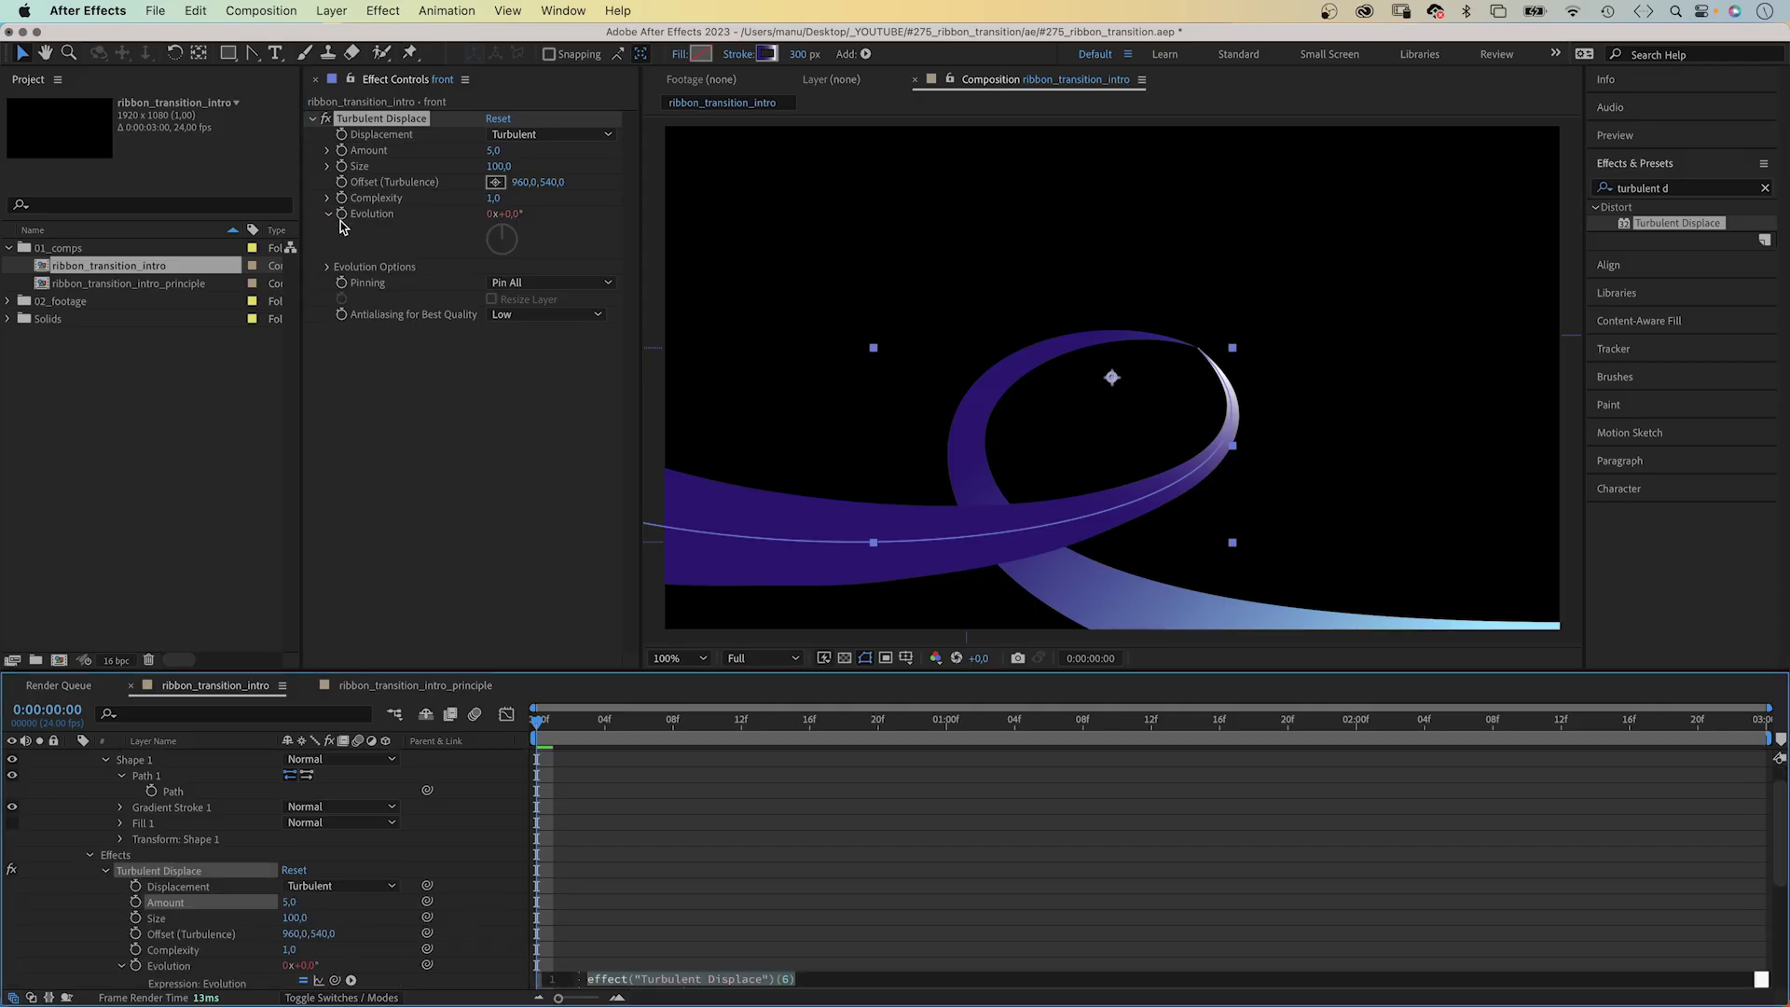
type("time*50")
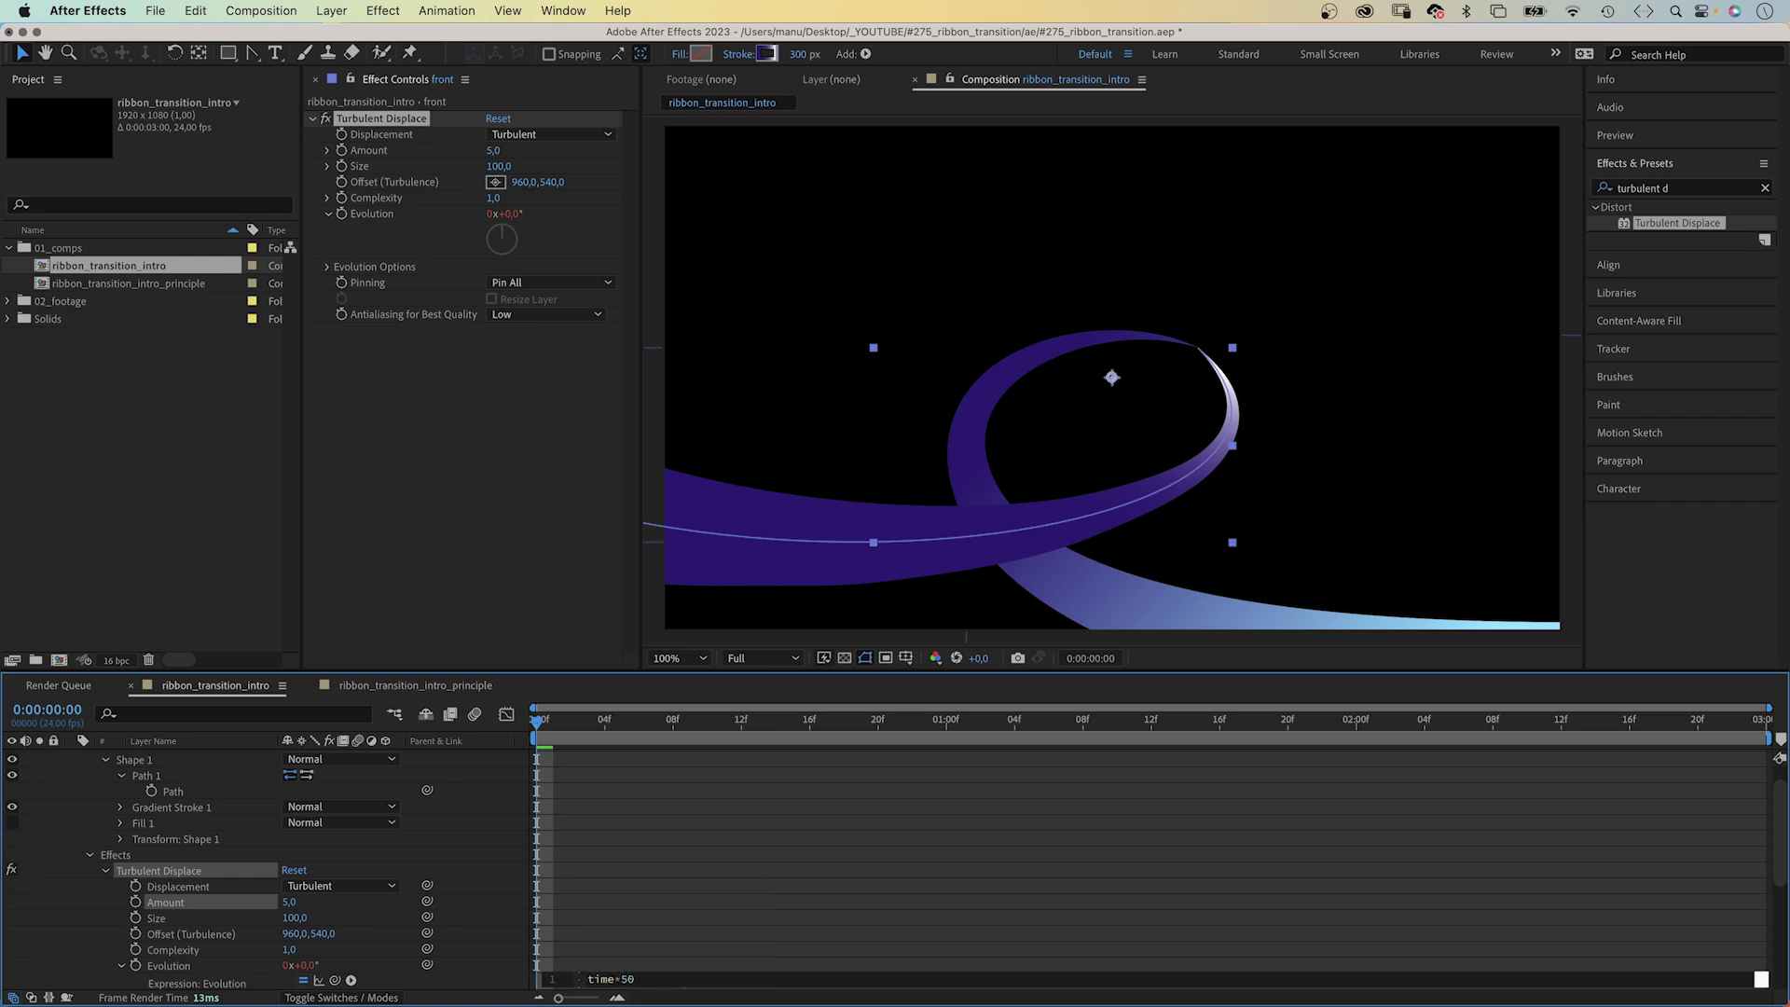
left_click(90, 924)
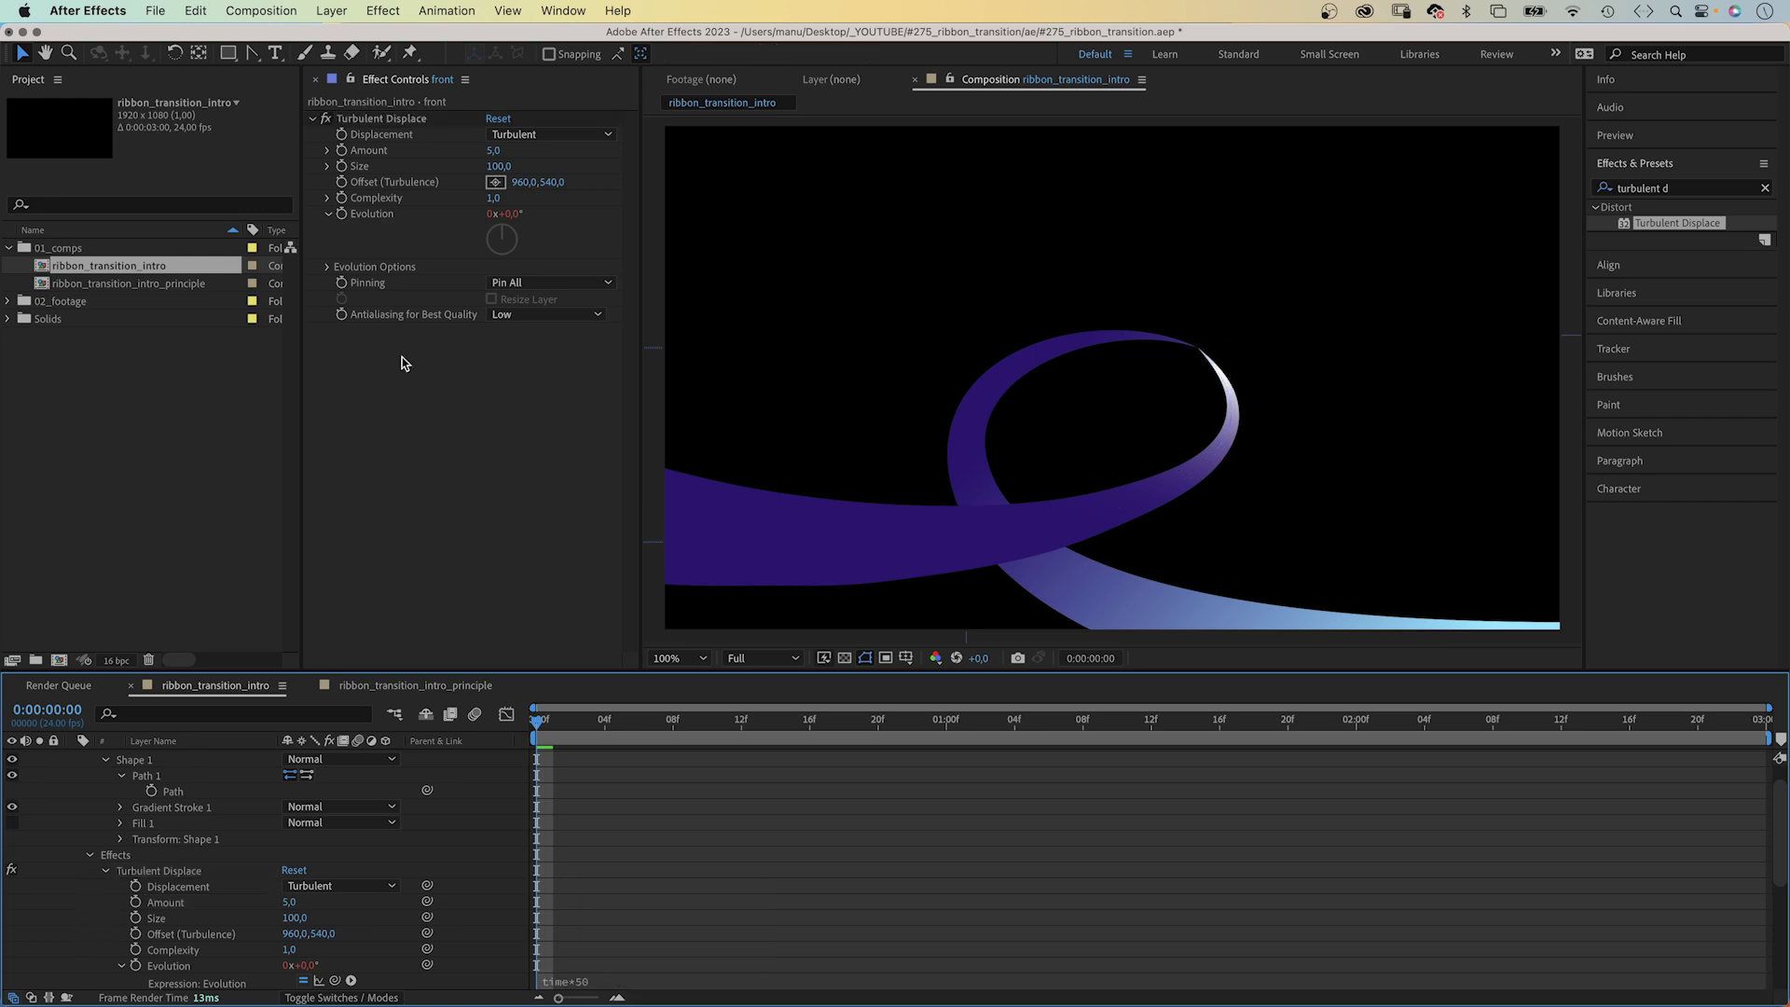
- Copy the Turbulent Displace effect and paste it onto the back layer
left_click(377, 121)
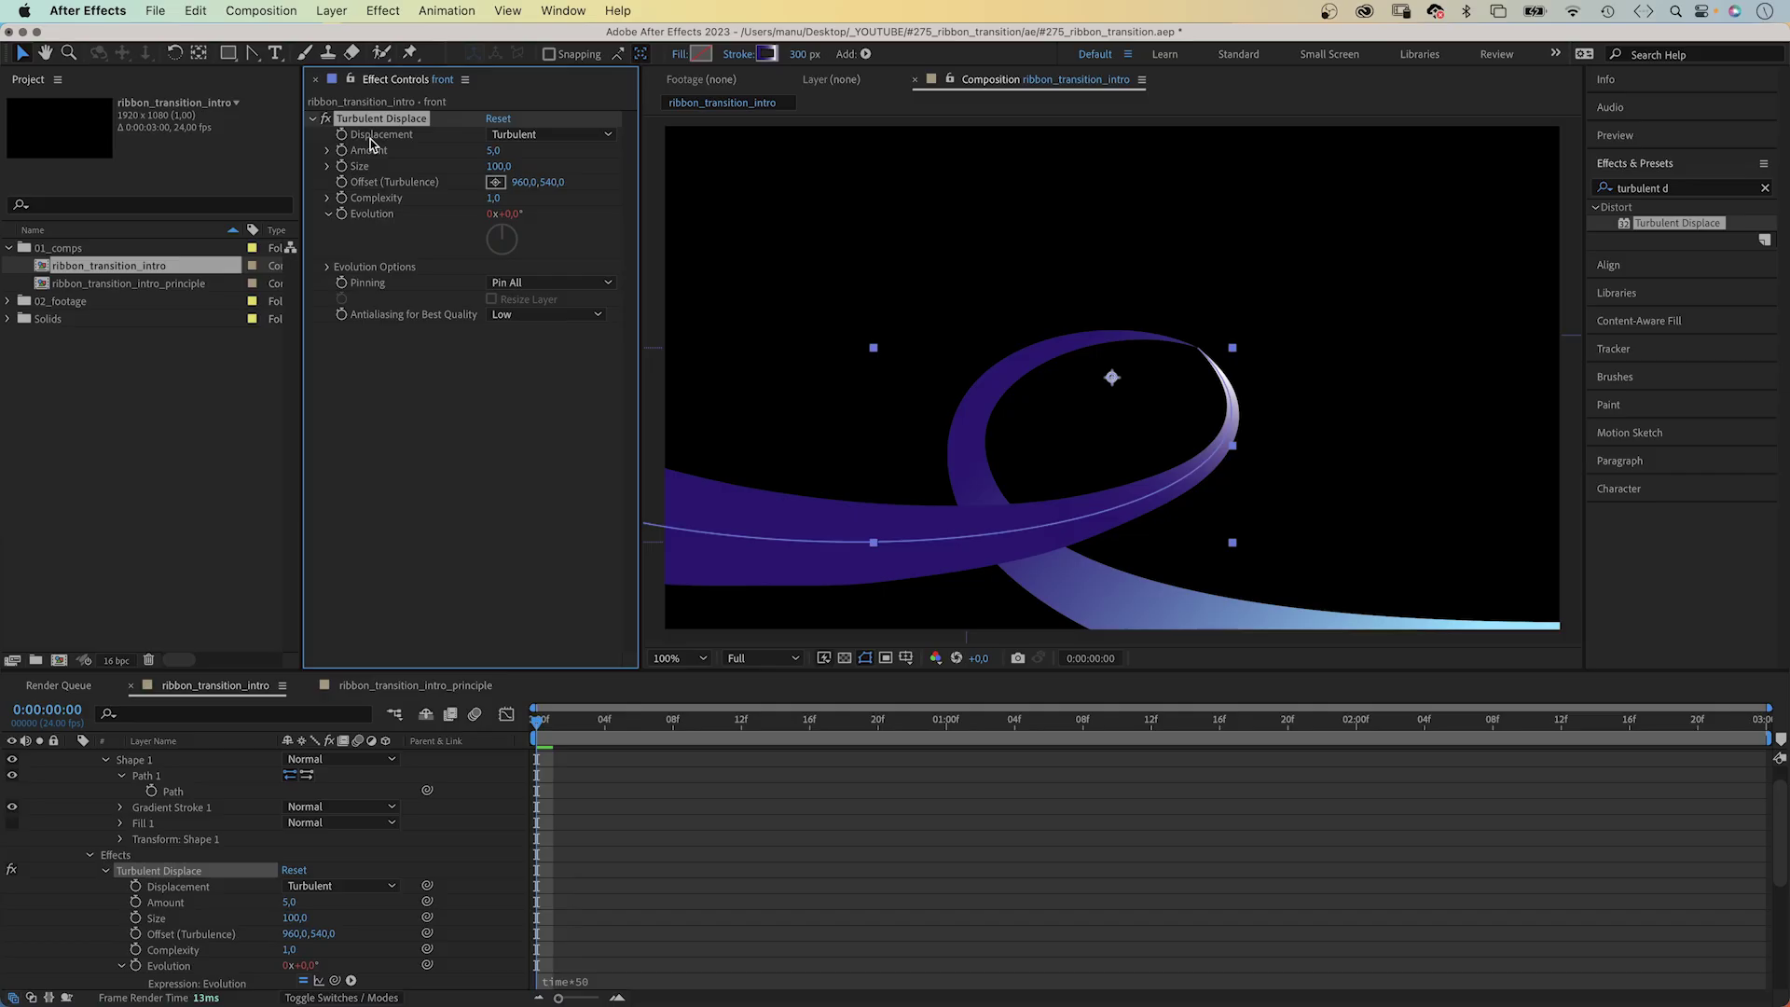
left_click(89, 856)
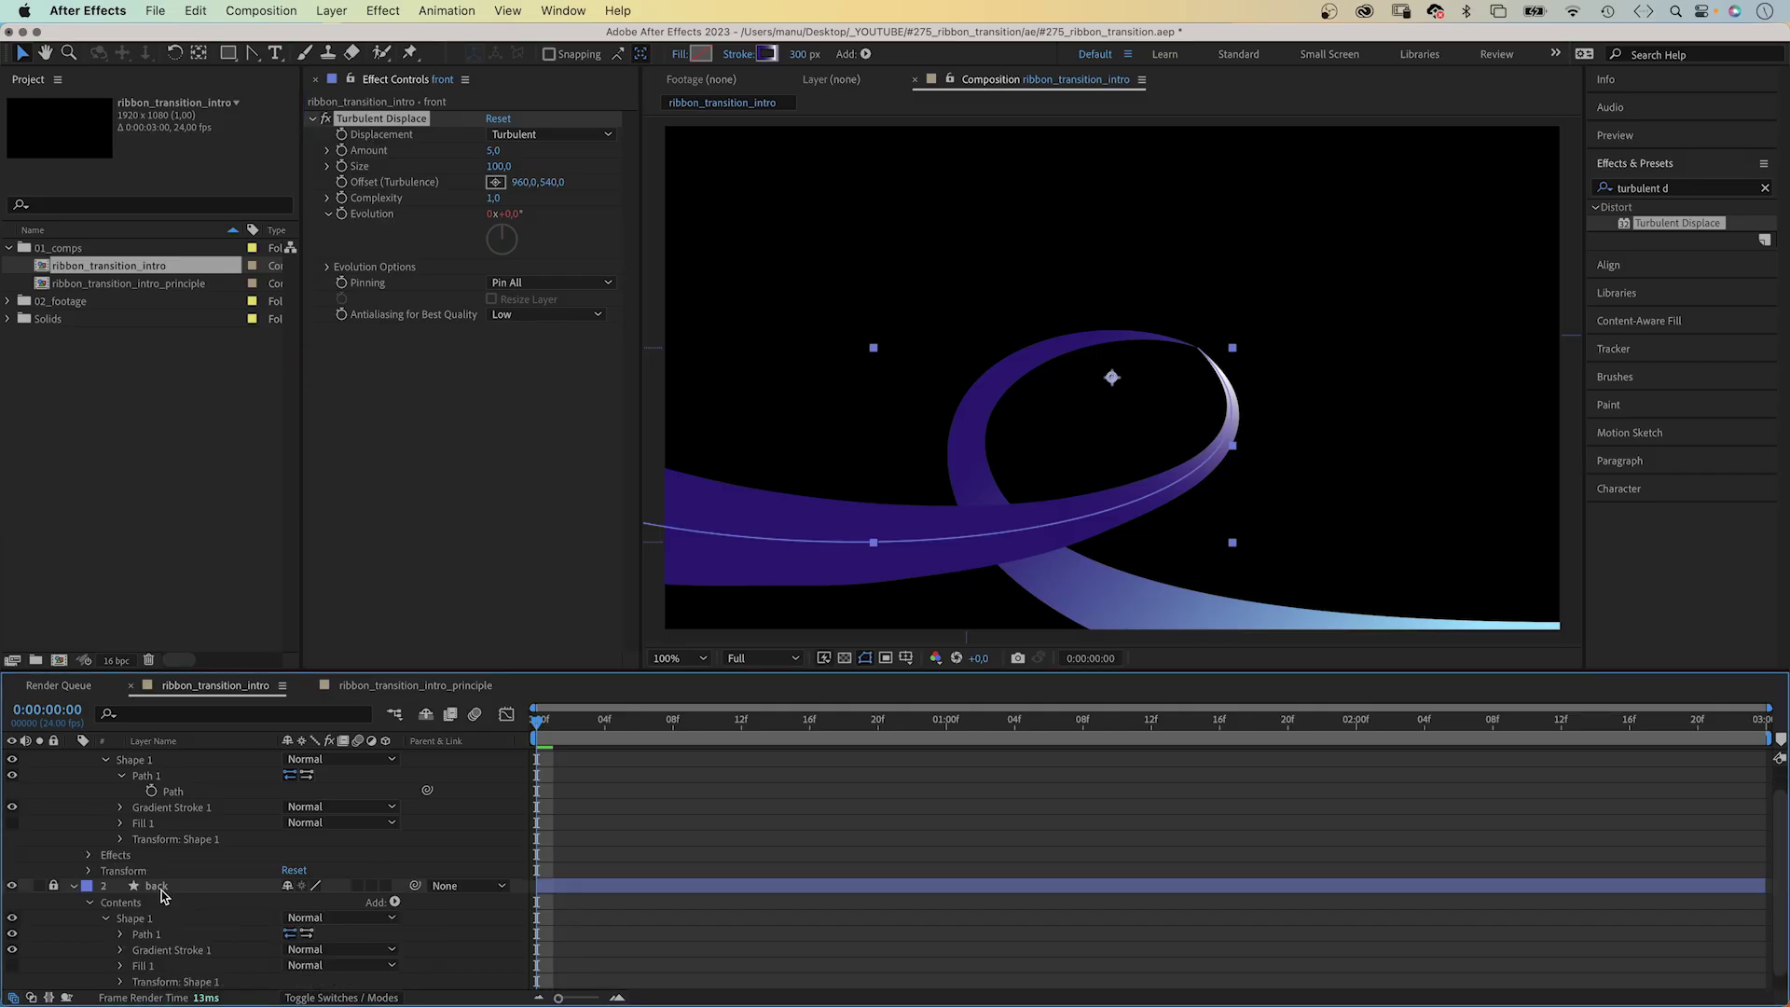
left_click(157, 887)
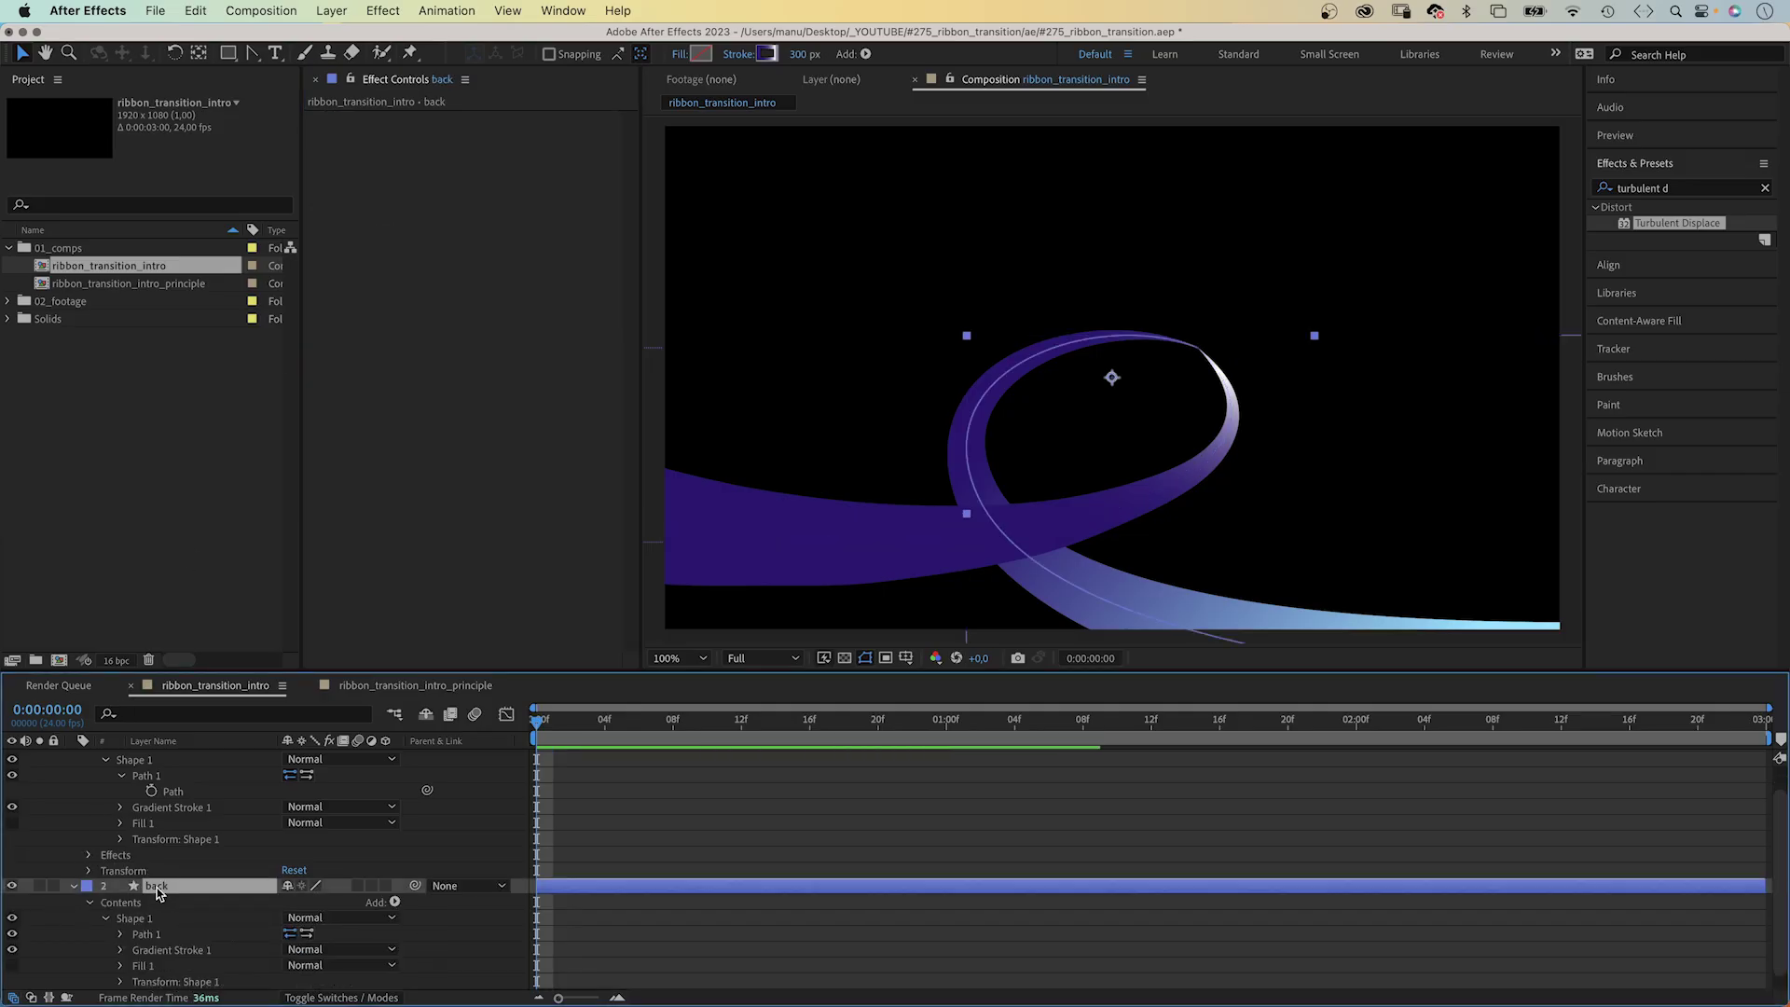
key("super+alt+shift+e")
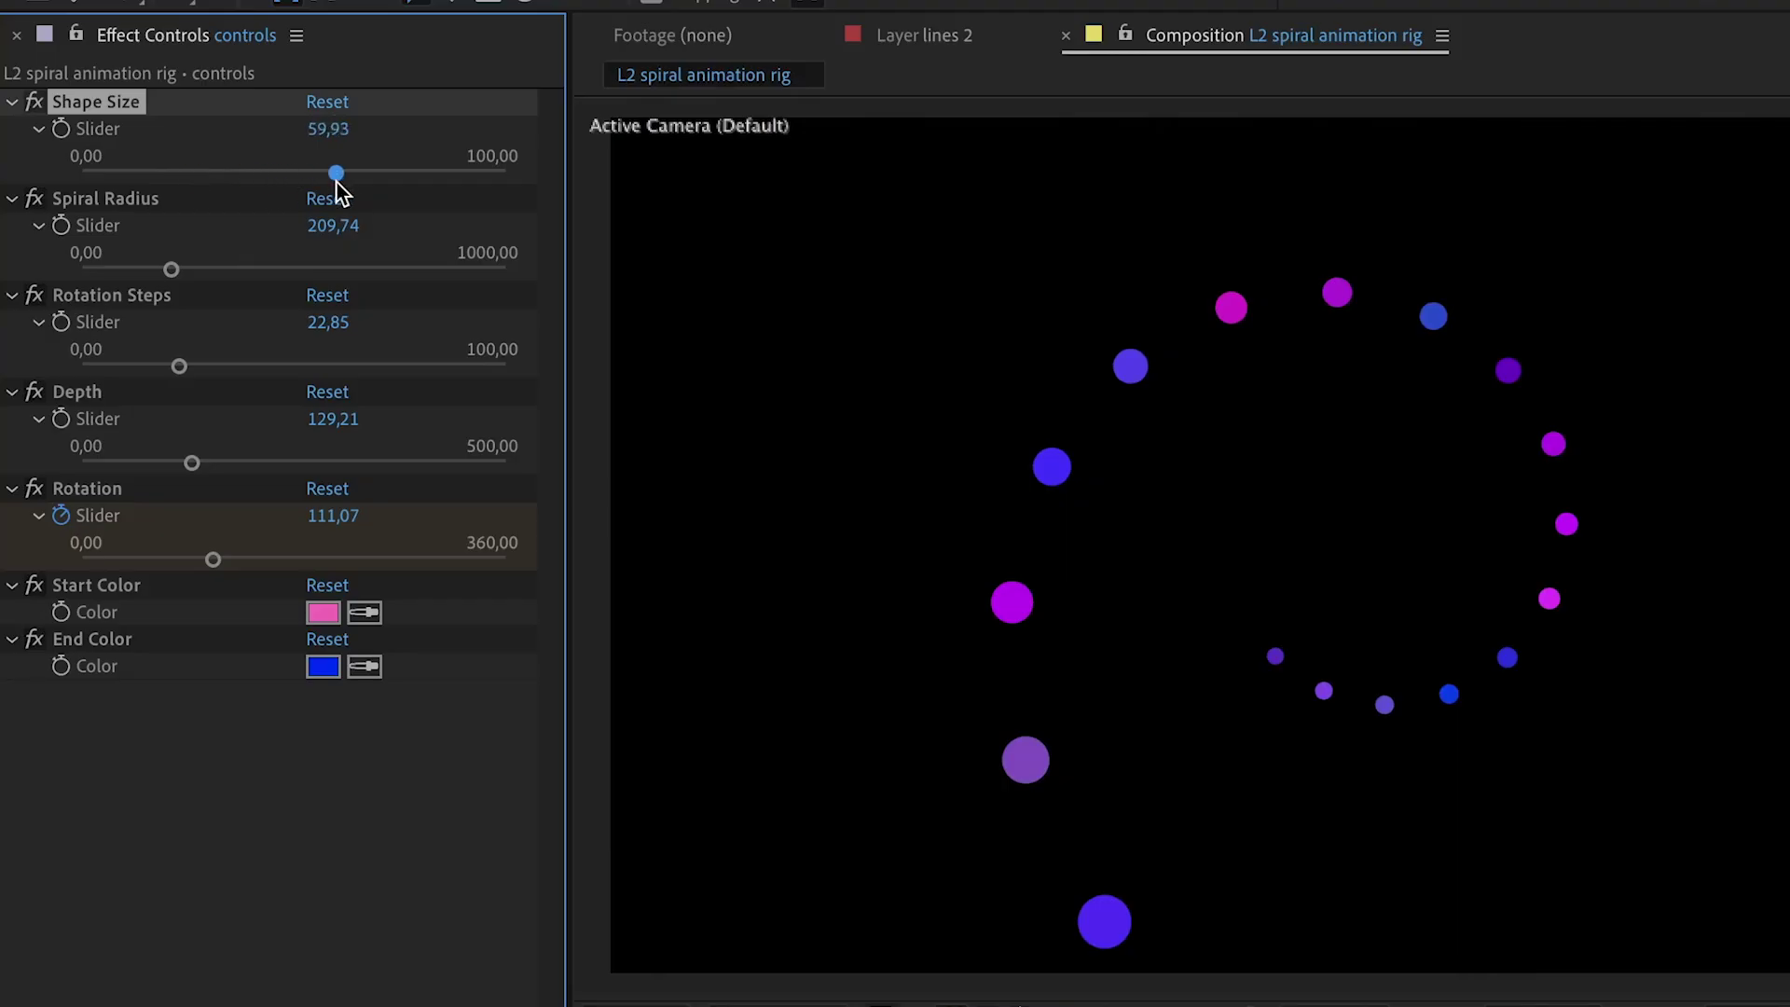
left_click_drag(336, 174, 352, 174)
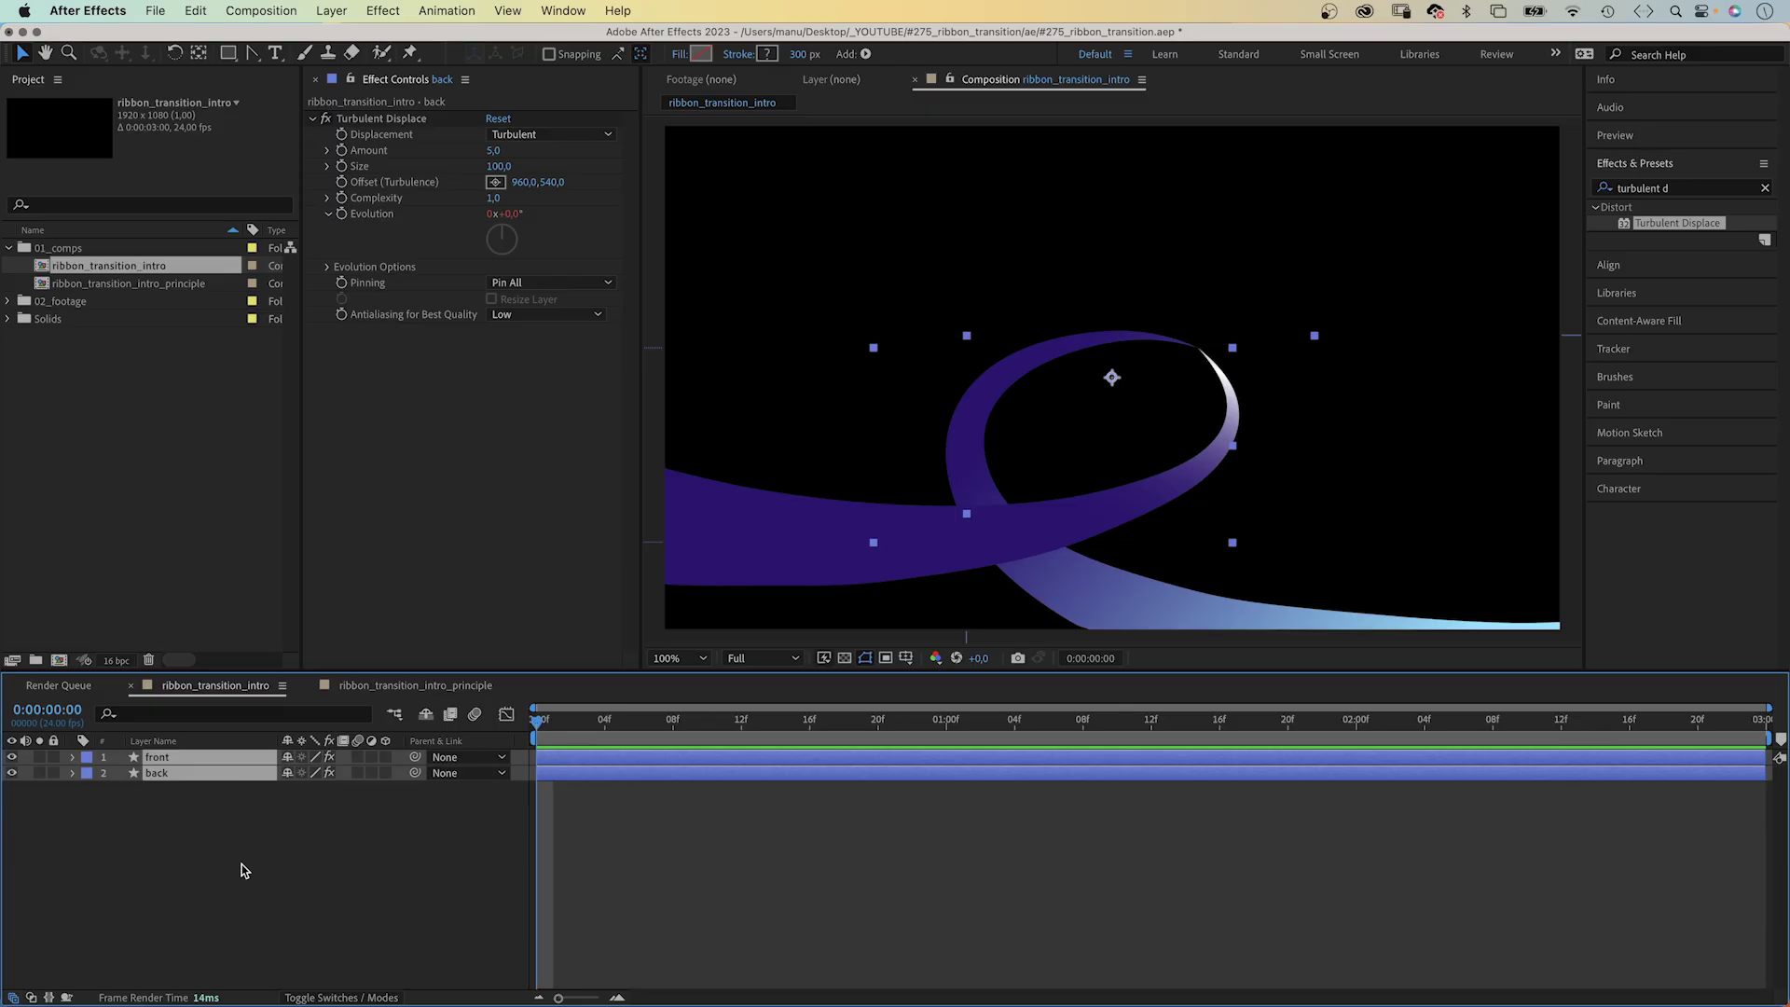
- Trim the front layer so it starts at frame 0:00:00:20
left_click(245, 865)
left_click(220, 761)
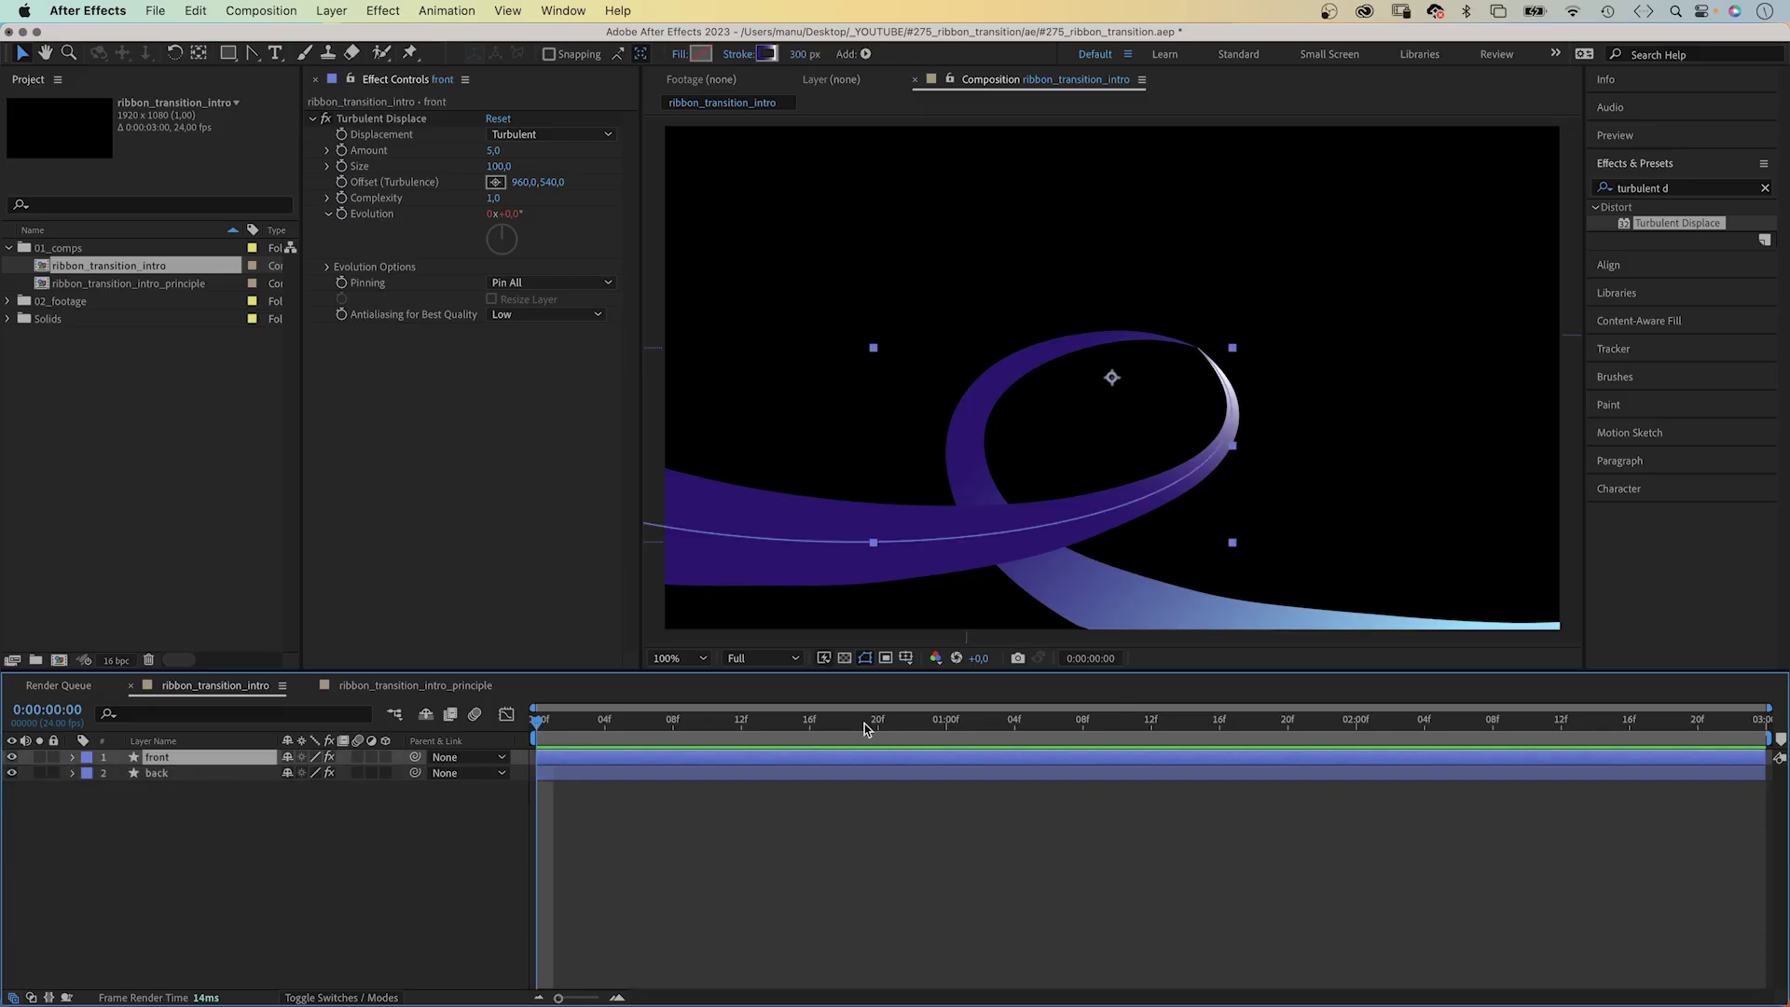
mouse_move(864, 723)
left_mouse_down()
mouse_move(891, 728)
mouse_move(877, 723)
left_mouse_up()
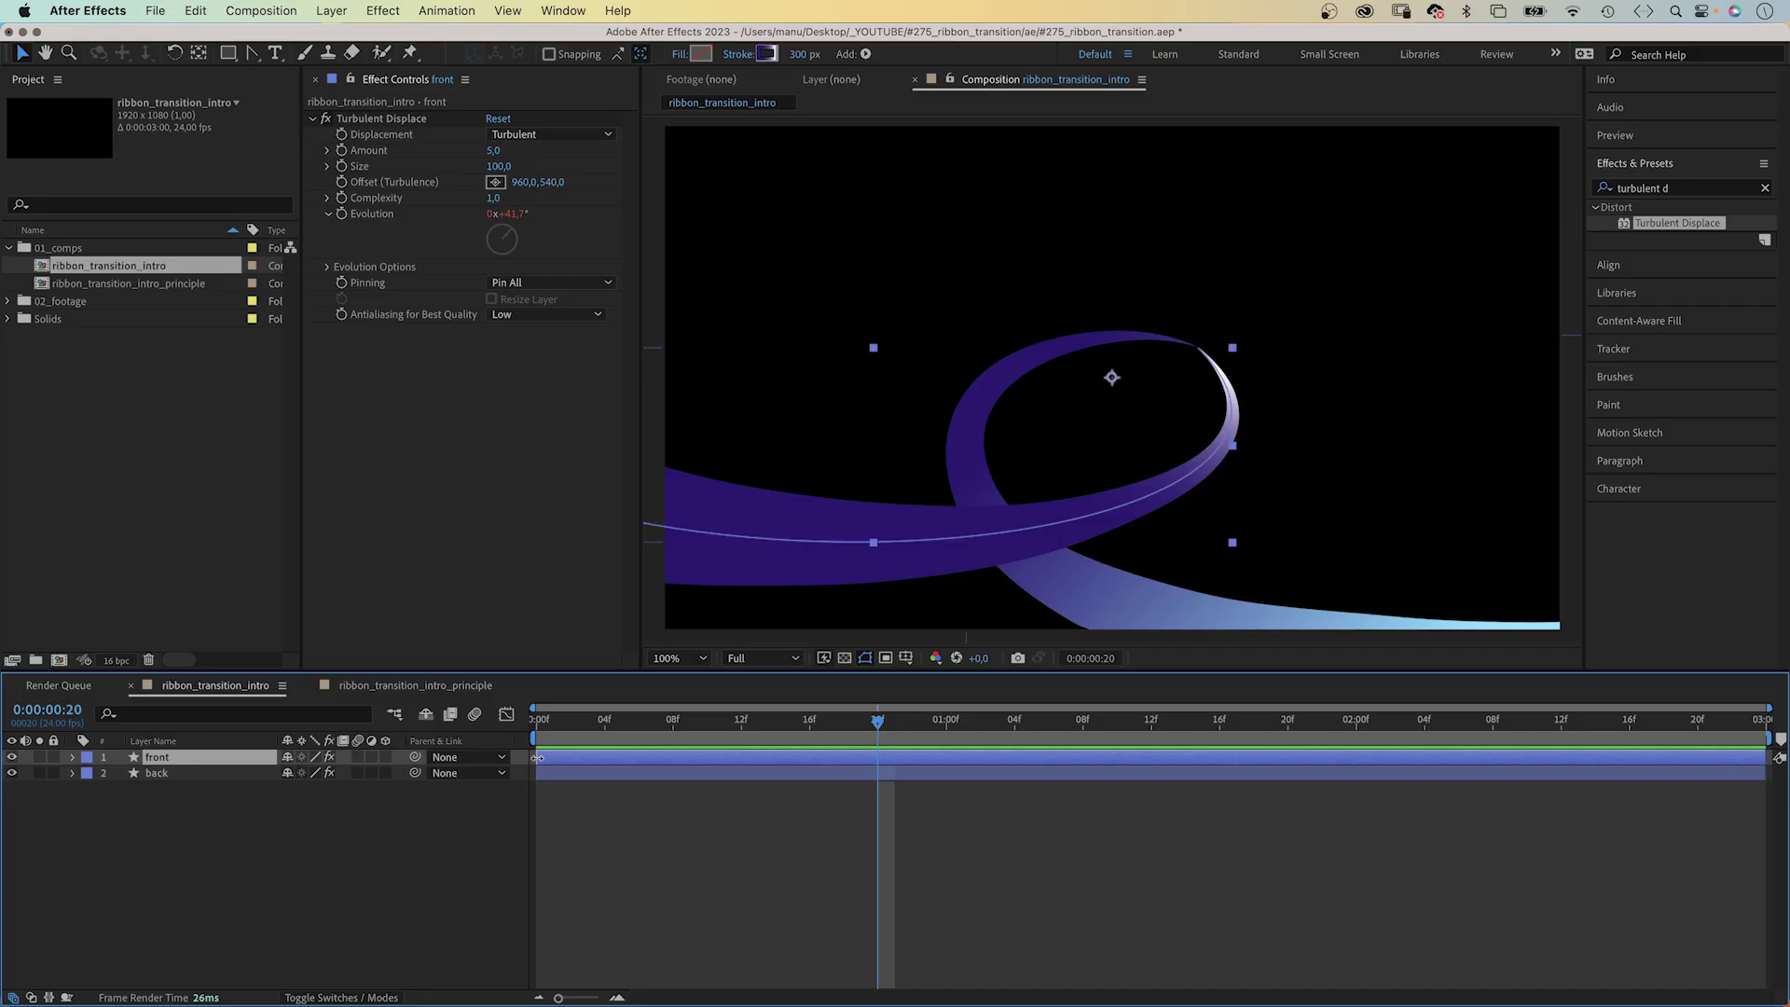
left_click_drag(538, 757, 874, 764)
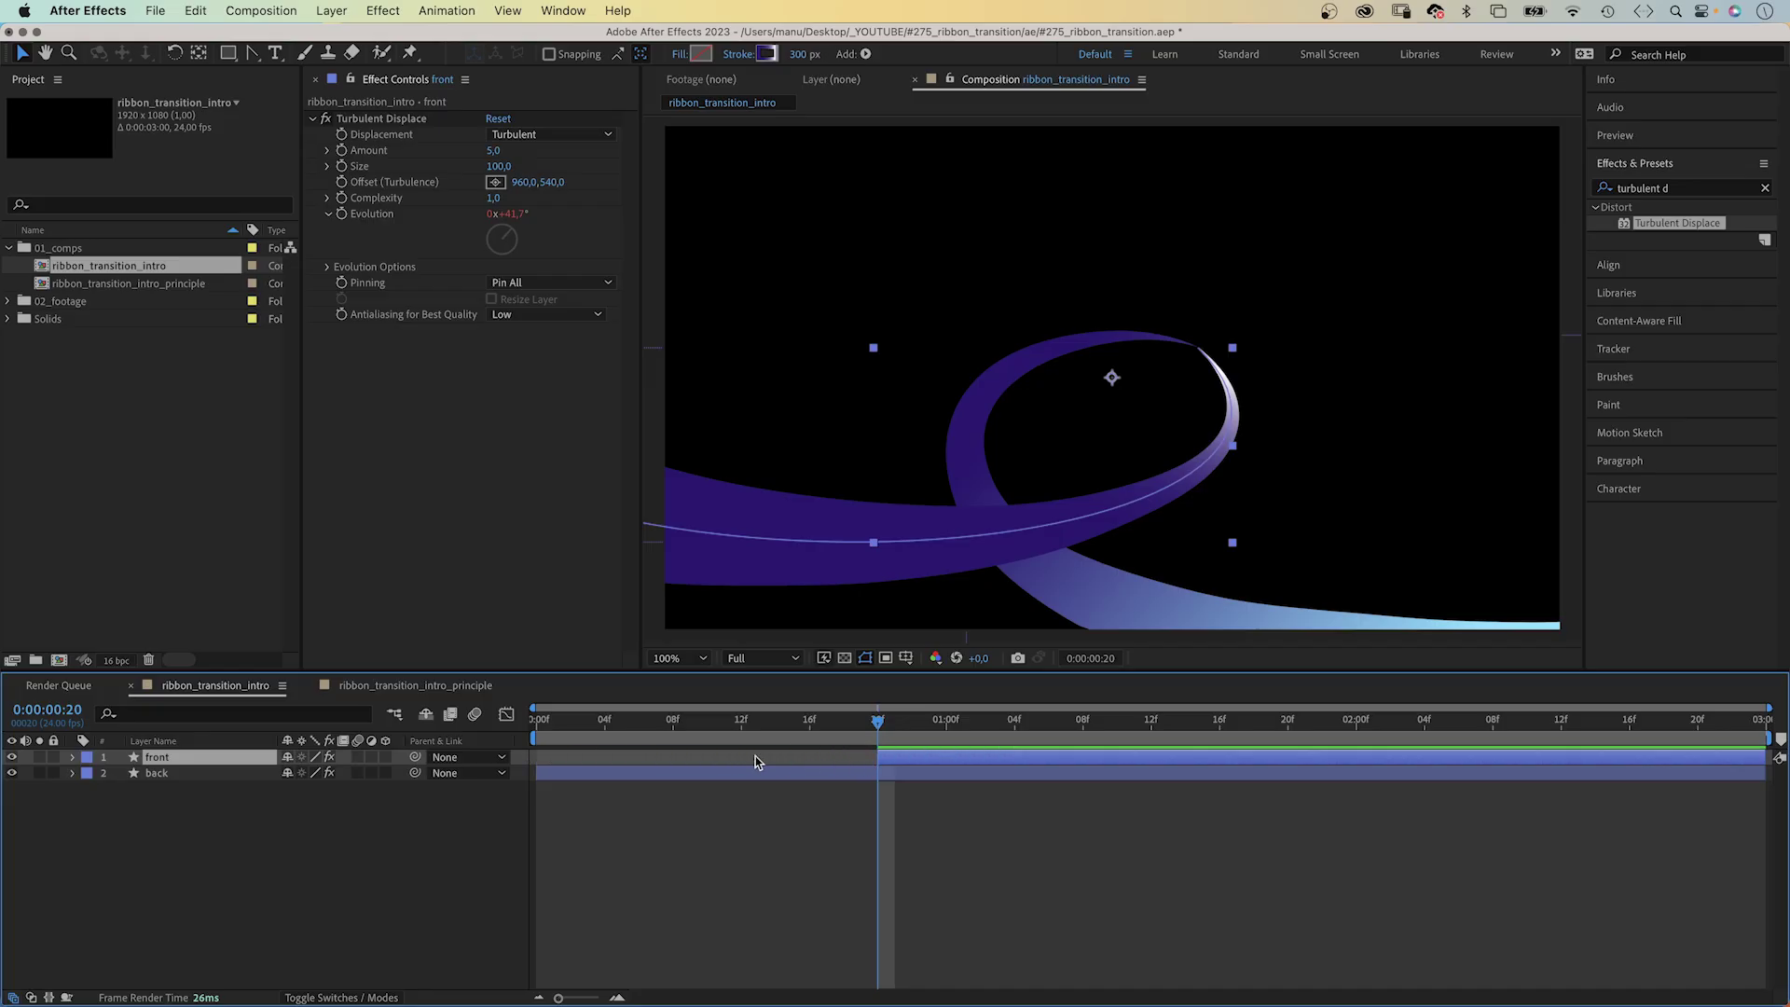
- Add Path keyframes on both the front and back ribbons
left_click(73, 757)
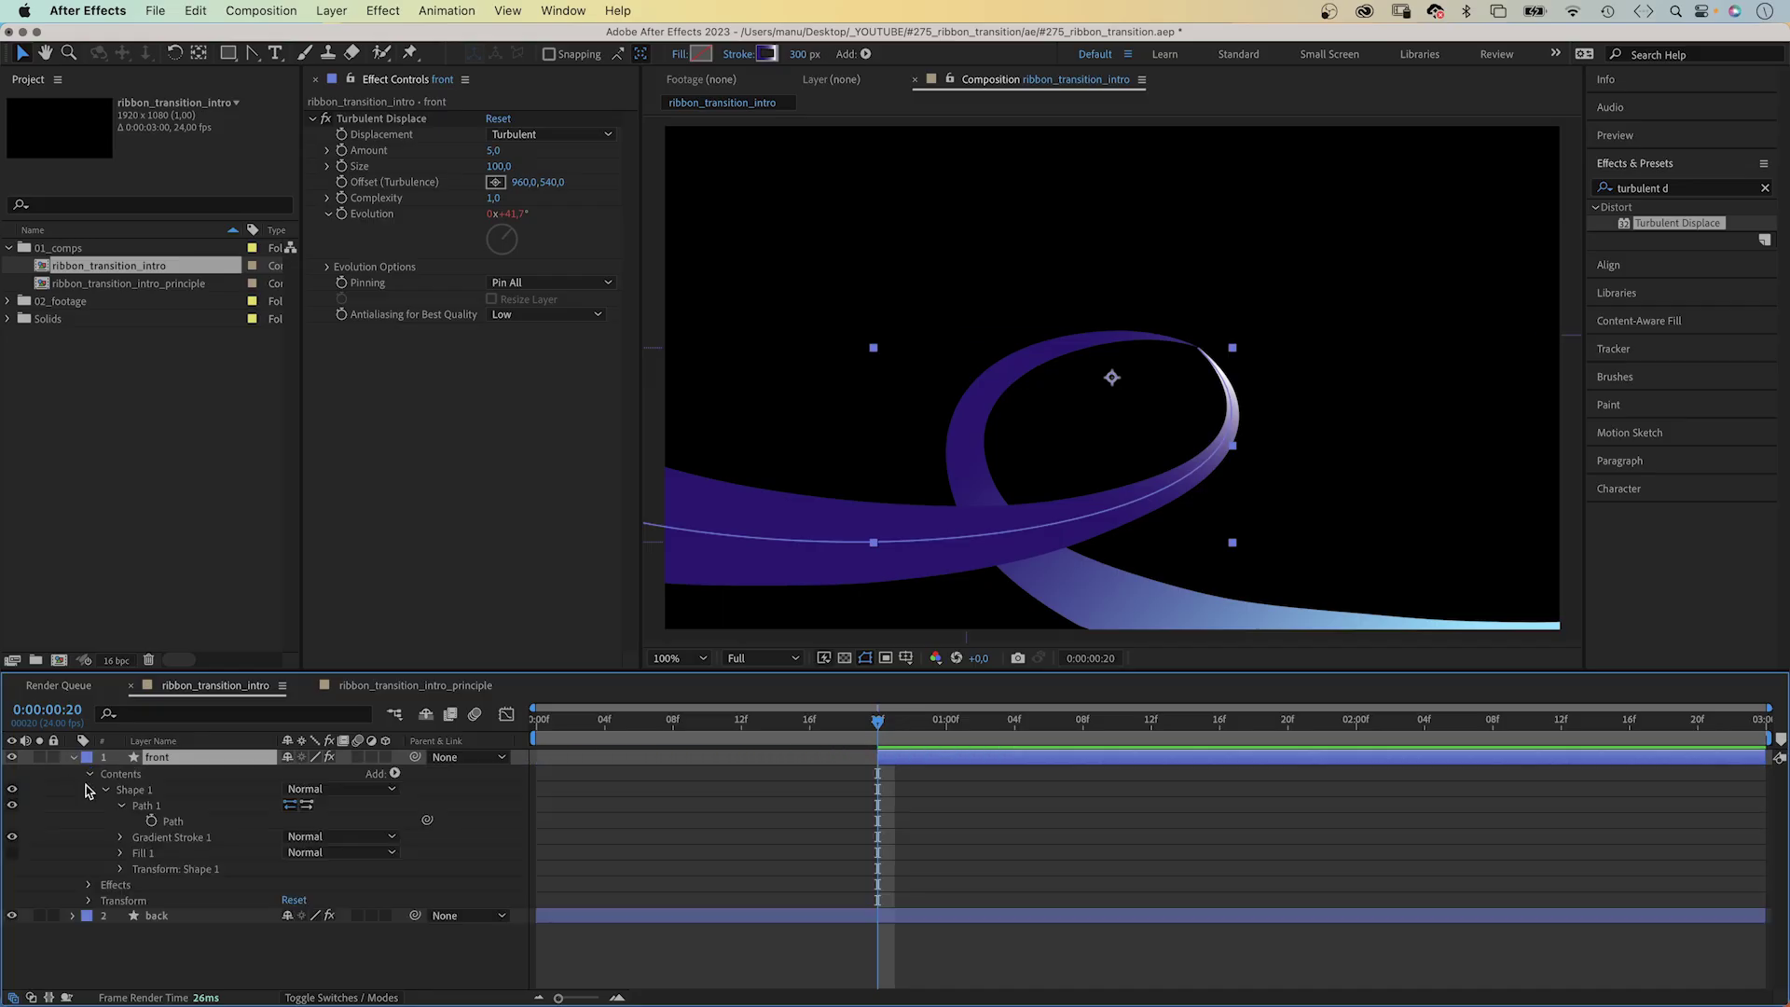
left_click(152, 821)
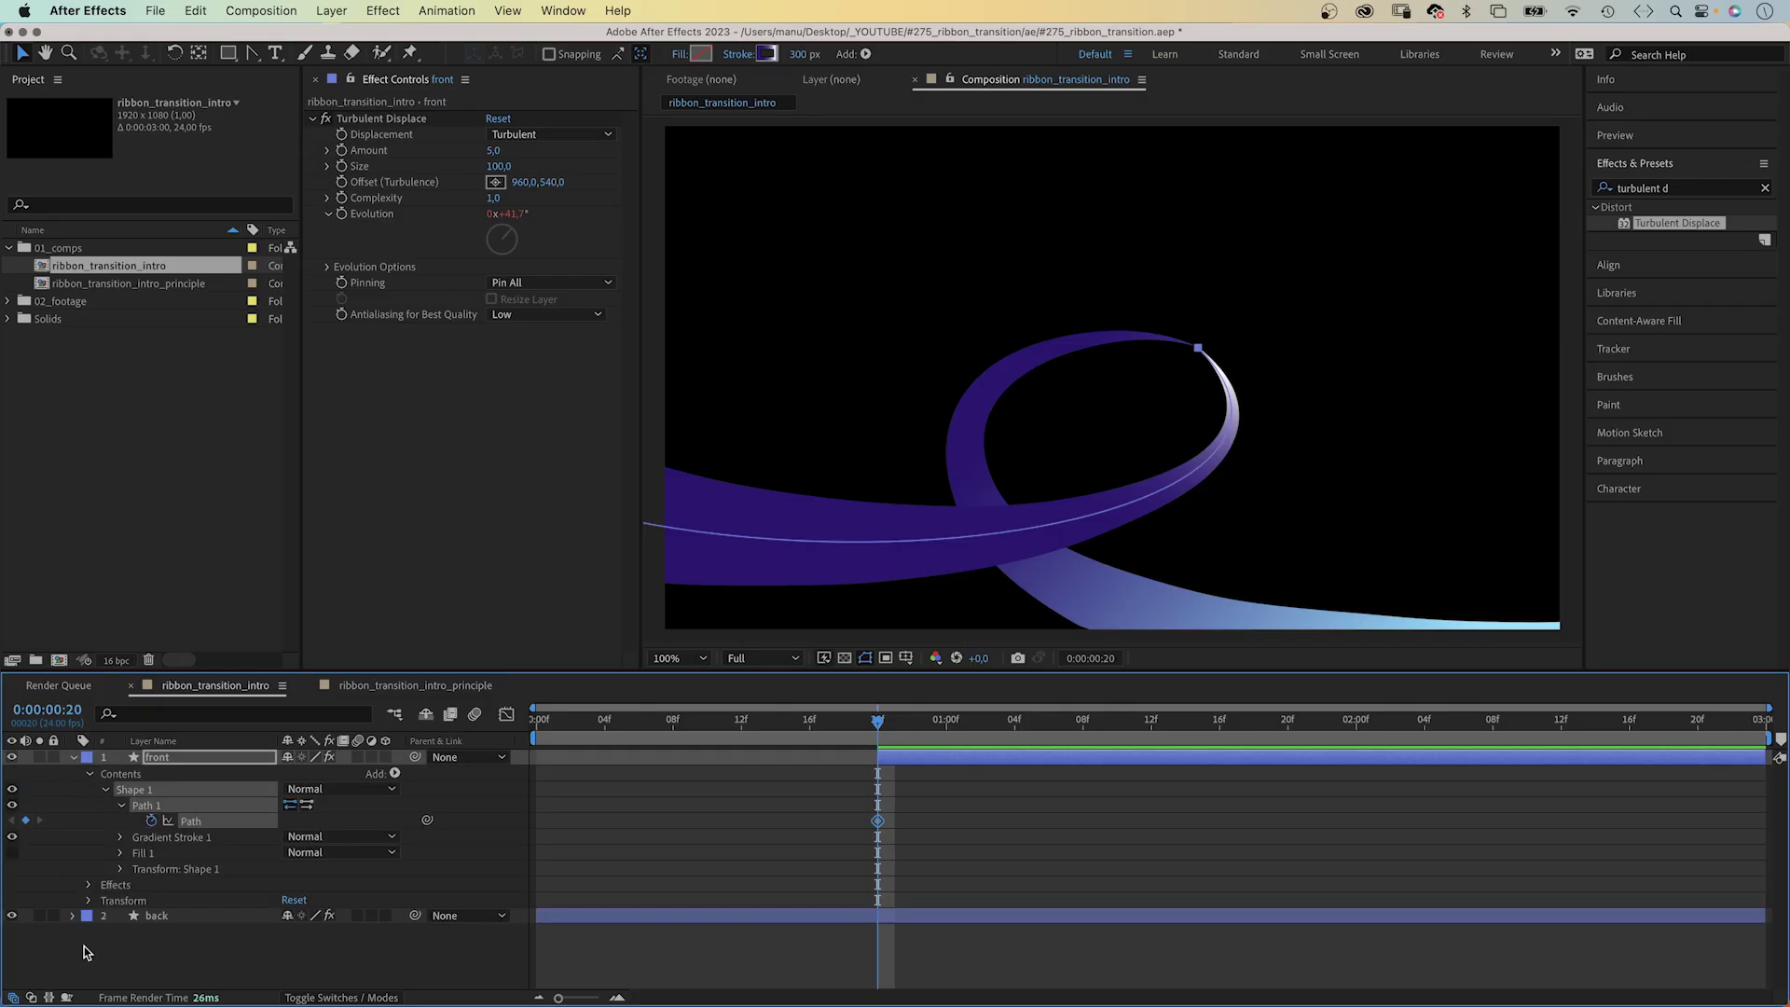
left_click(72, 915)
left_click(121, 903)
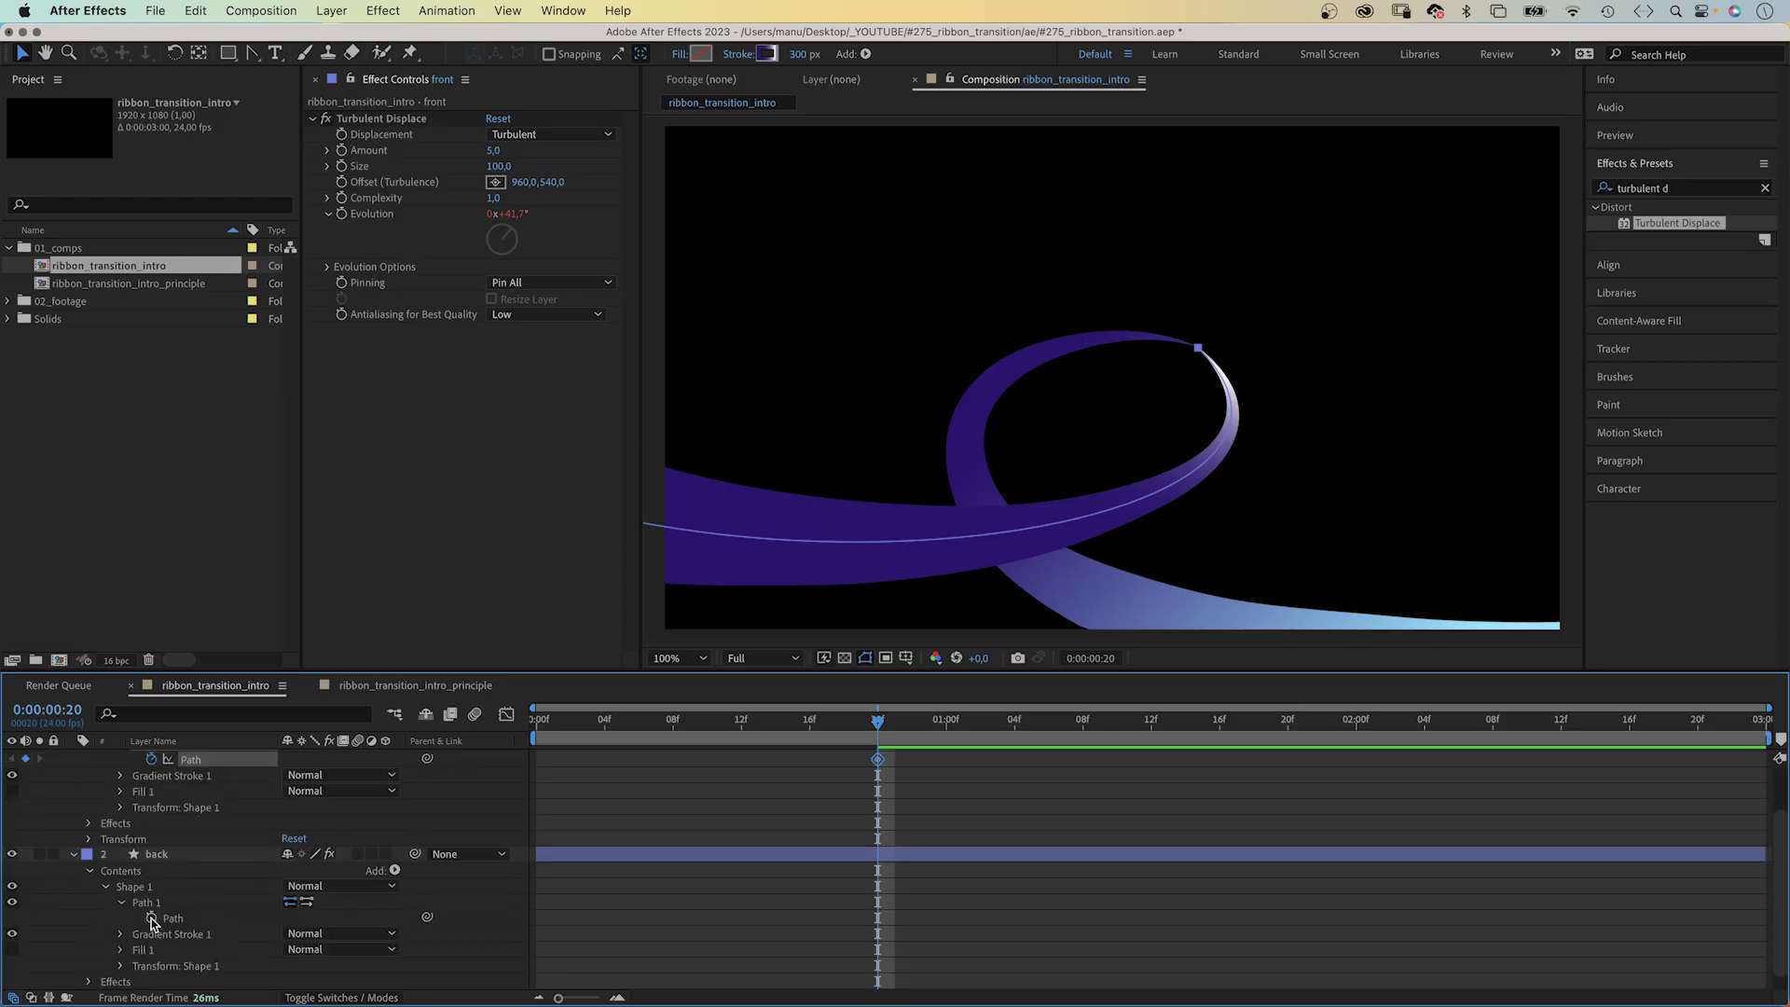
left_click(152, 917)
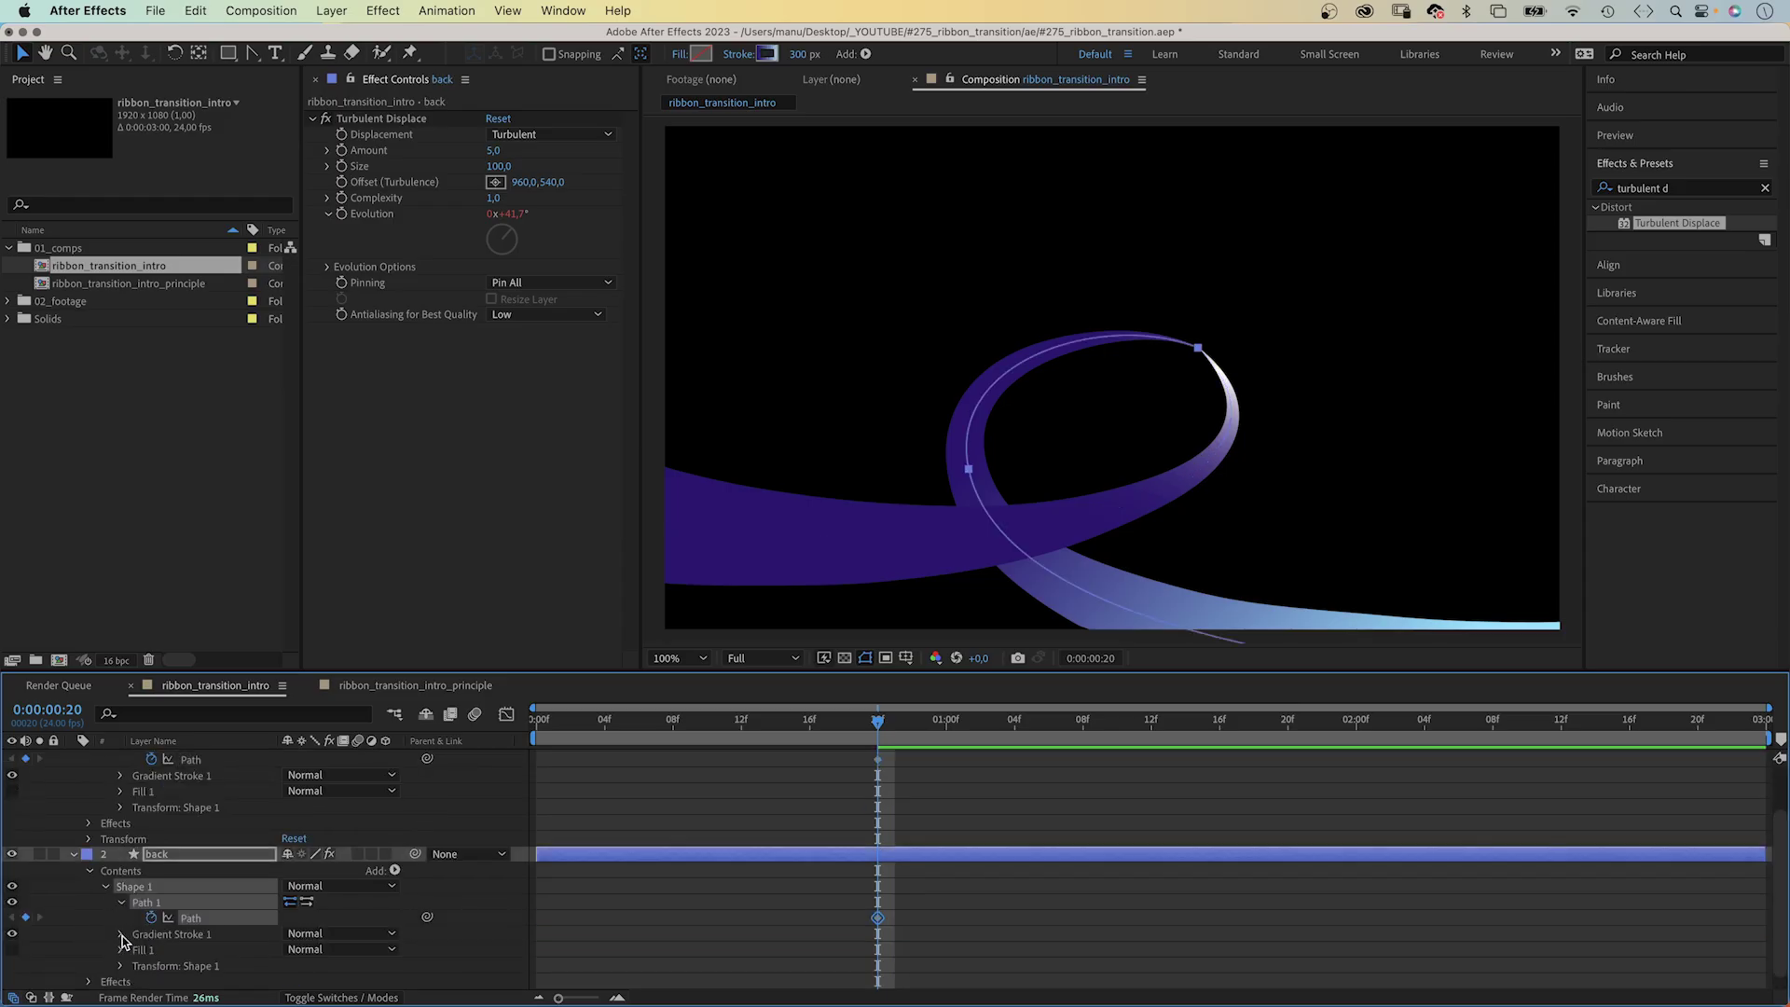
- Keyframe Stroke Width on both ribbons and set the front's Stroke Width to 1
left_click(122, 935)
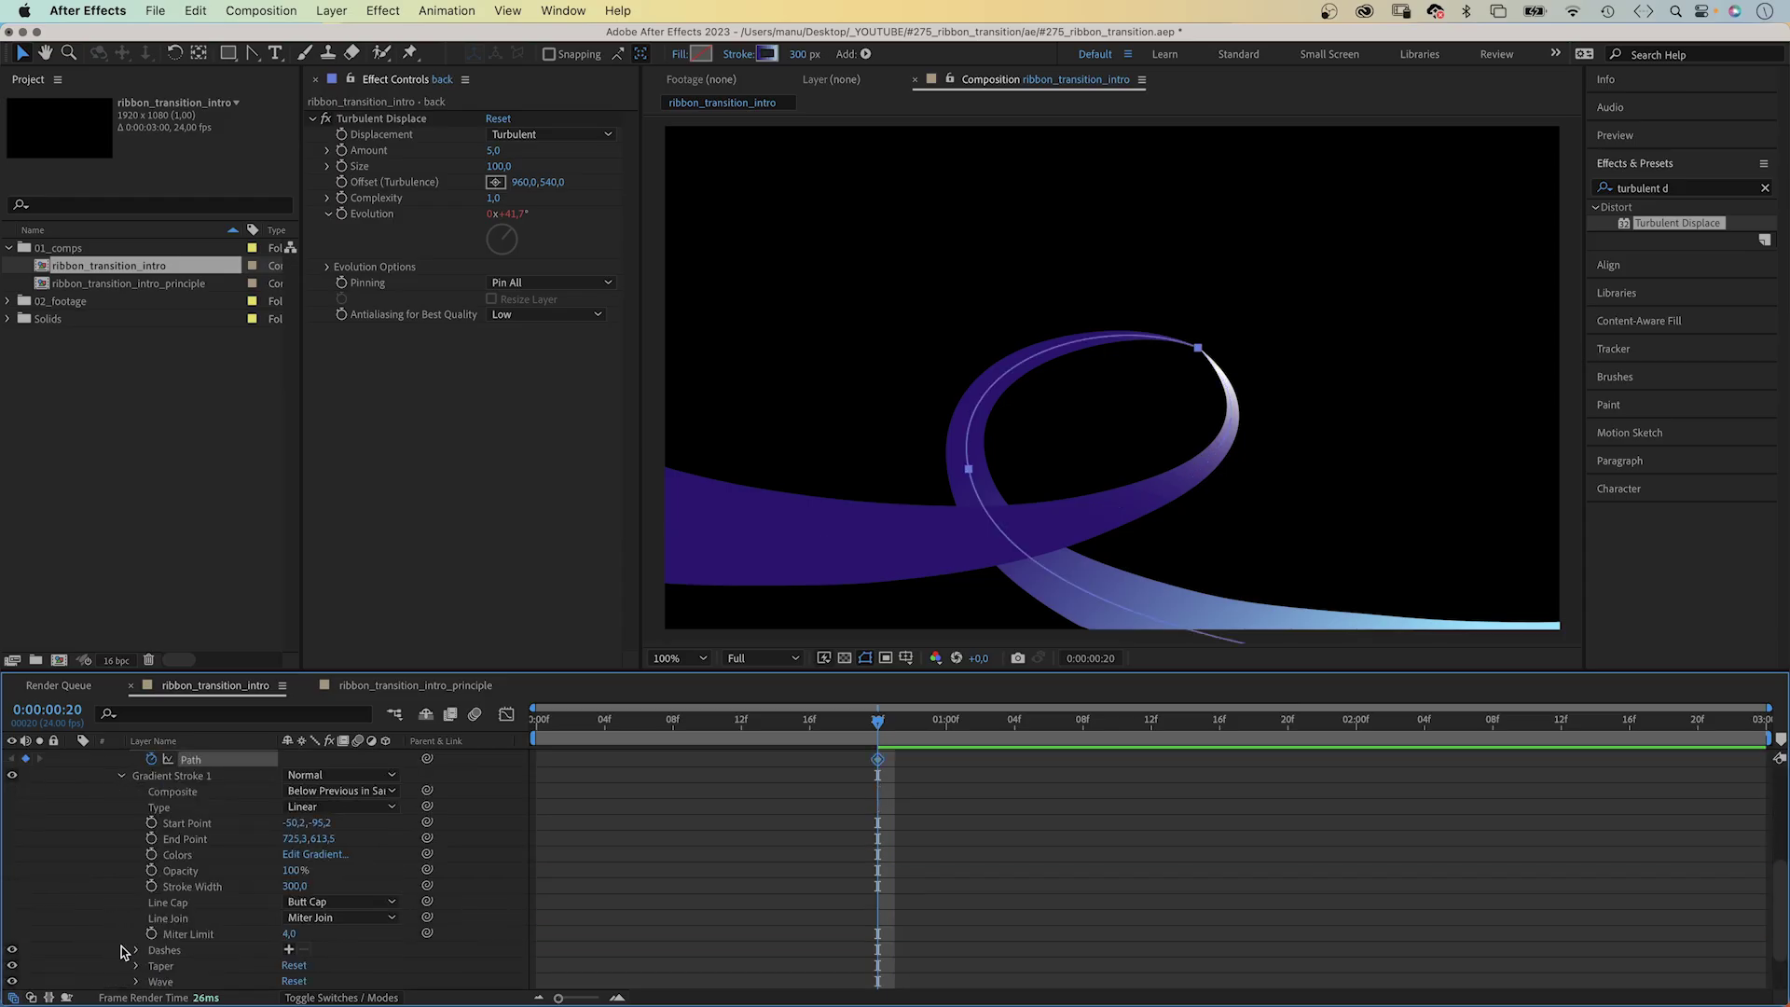
left_click(151, 887)
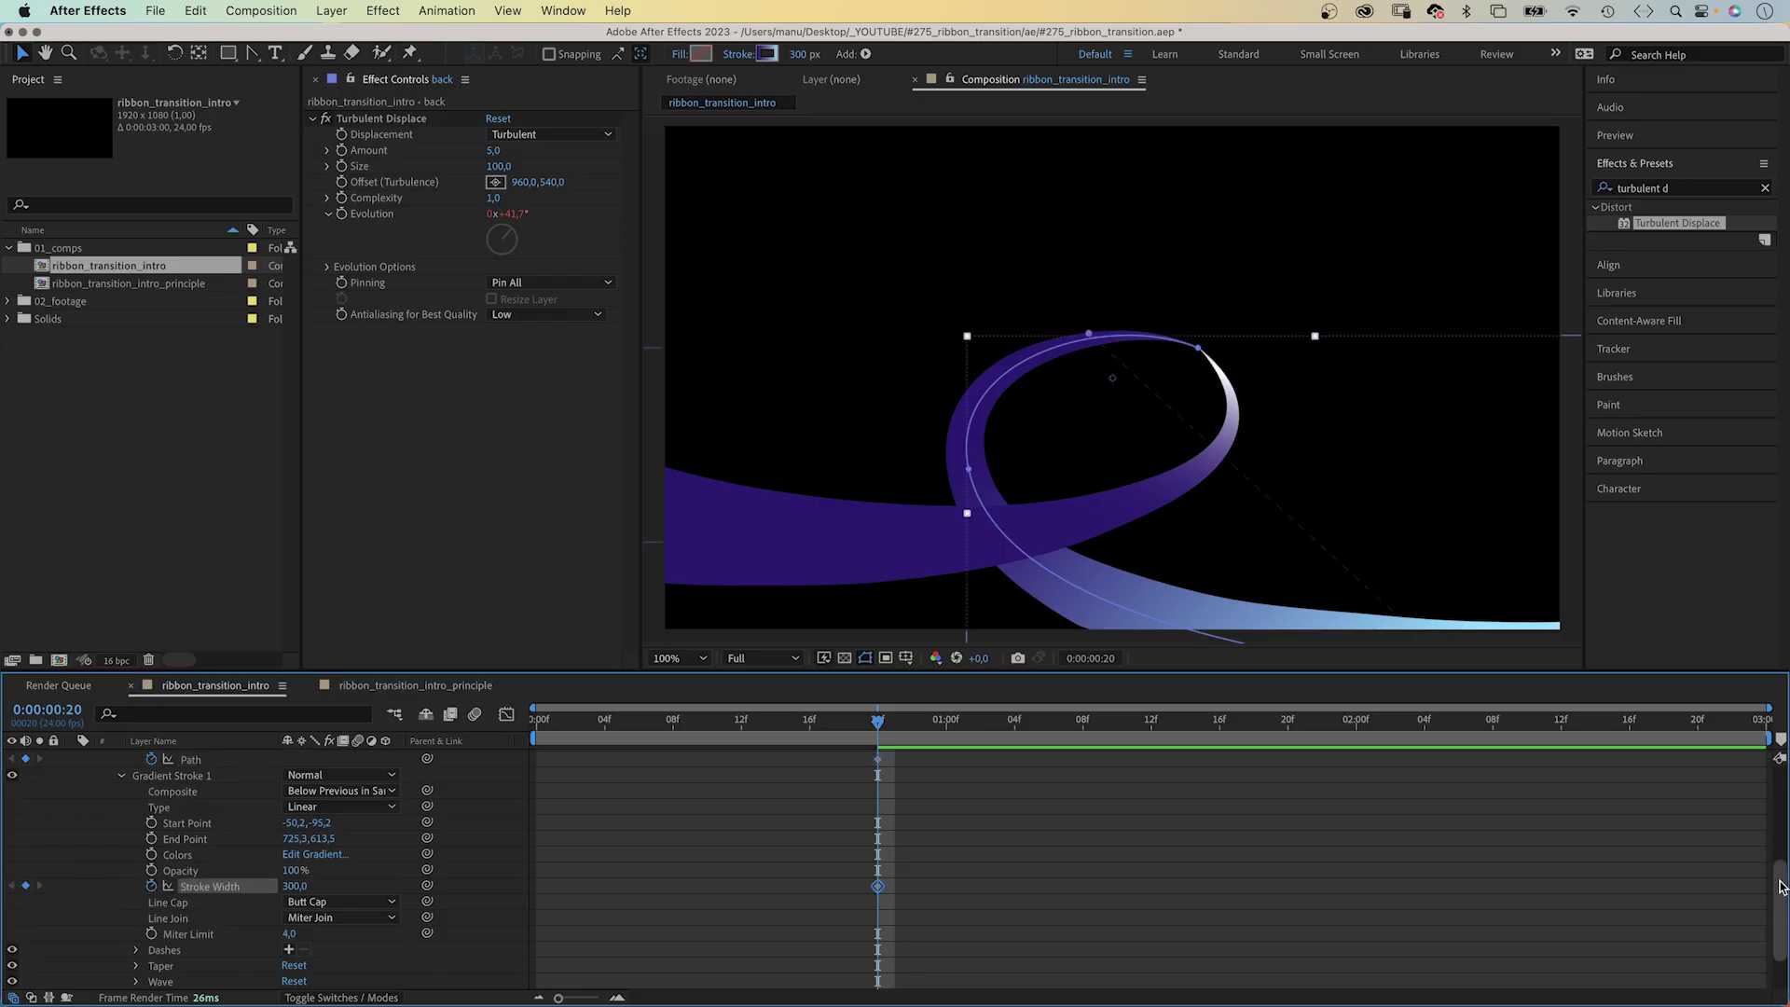
scroll(1259, 817, "up", 5)
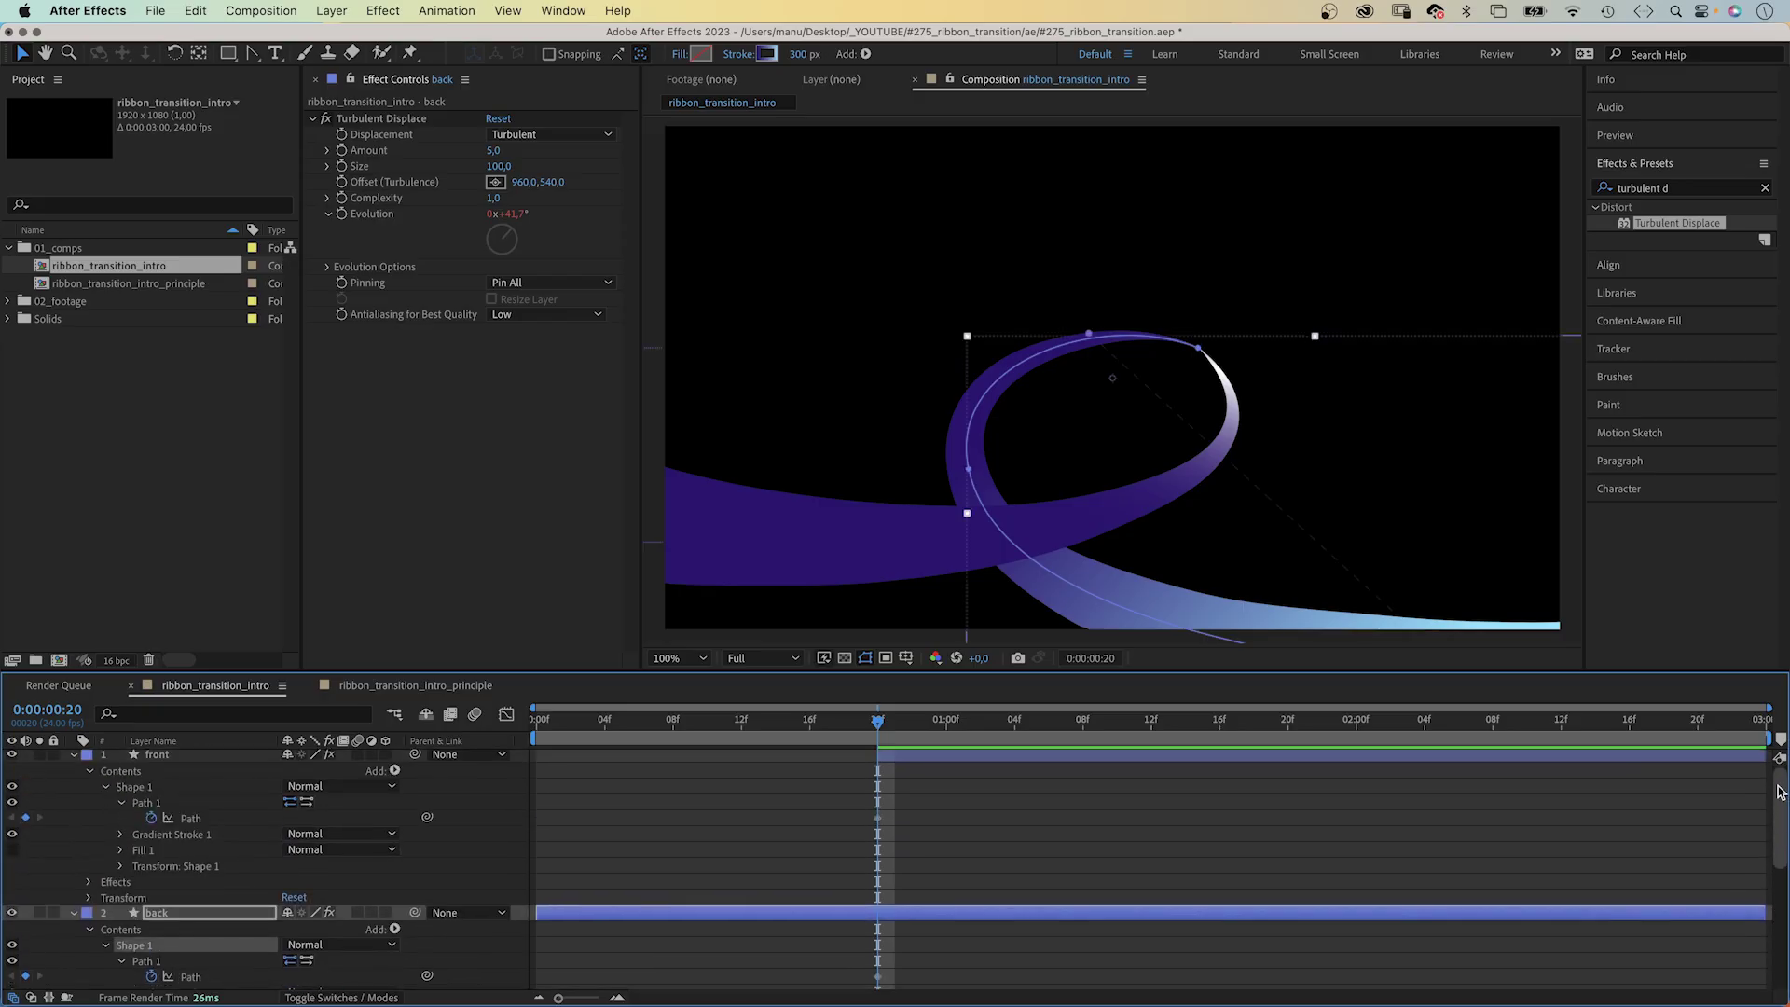
left_click(121, 837)
left_click(151, 886)
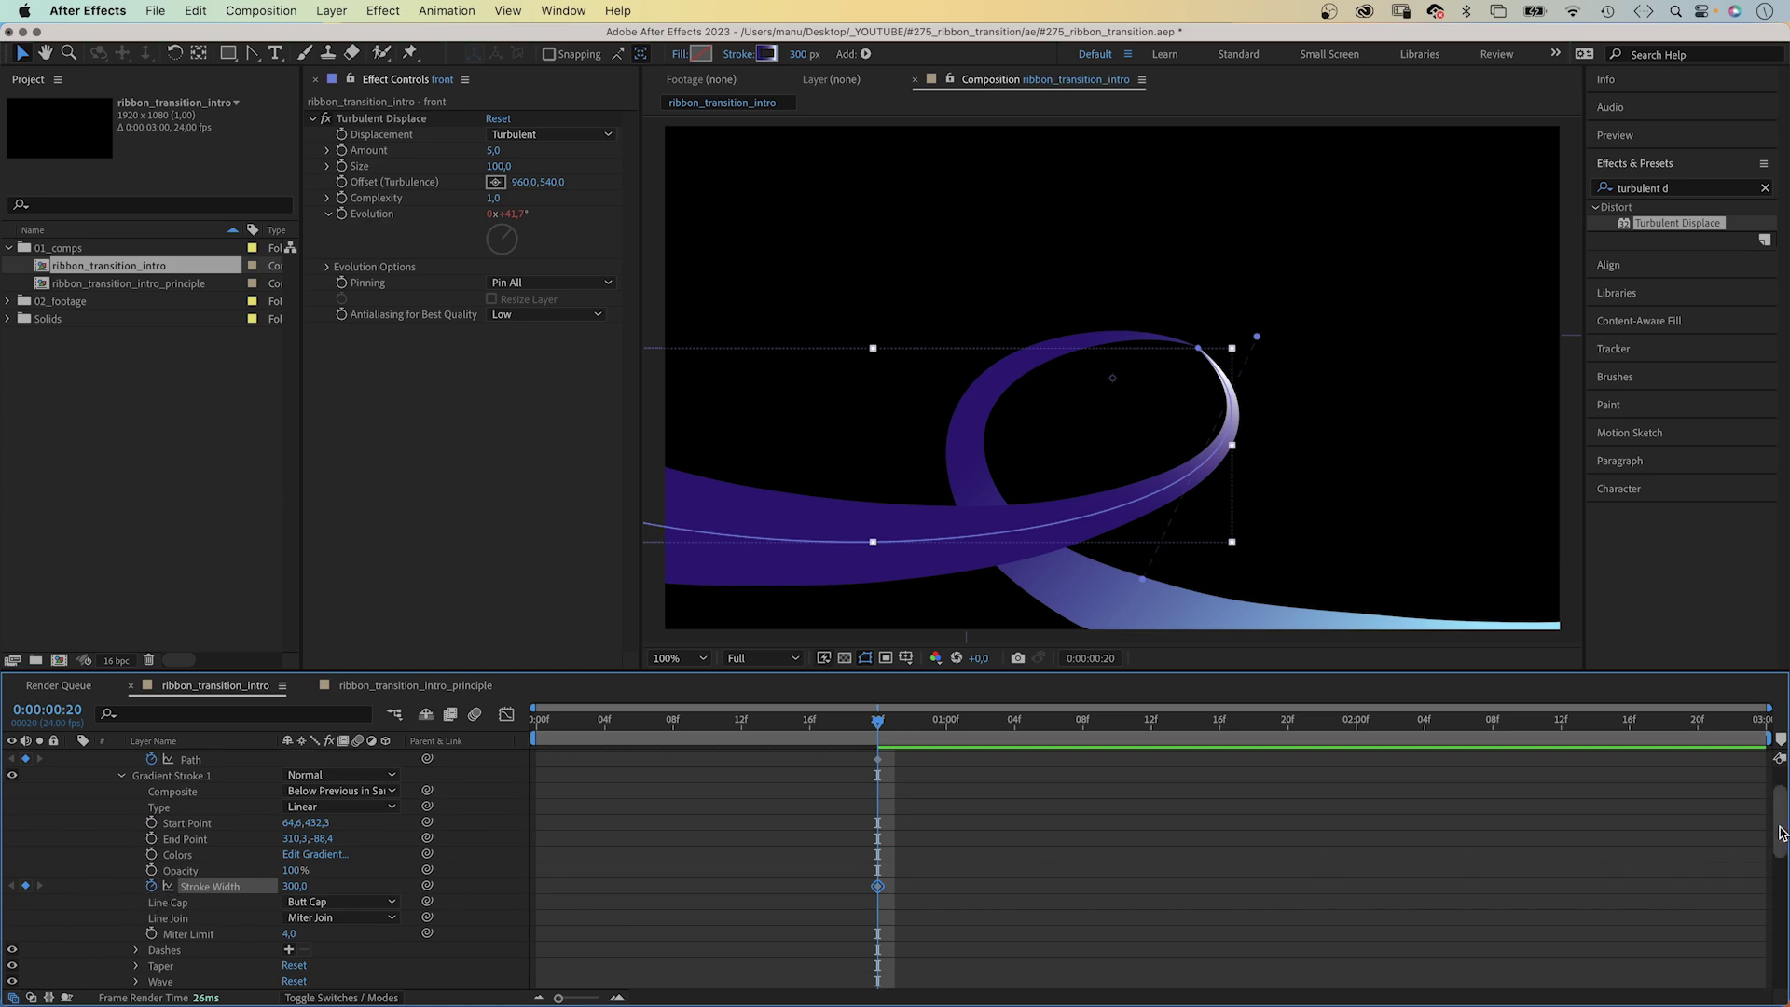
left_click_drag(1780, 837, 1782, 811)
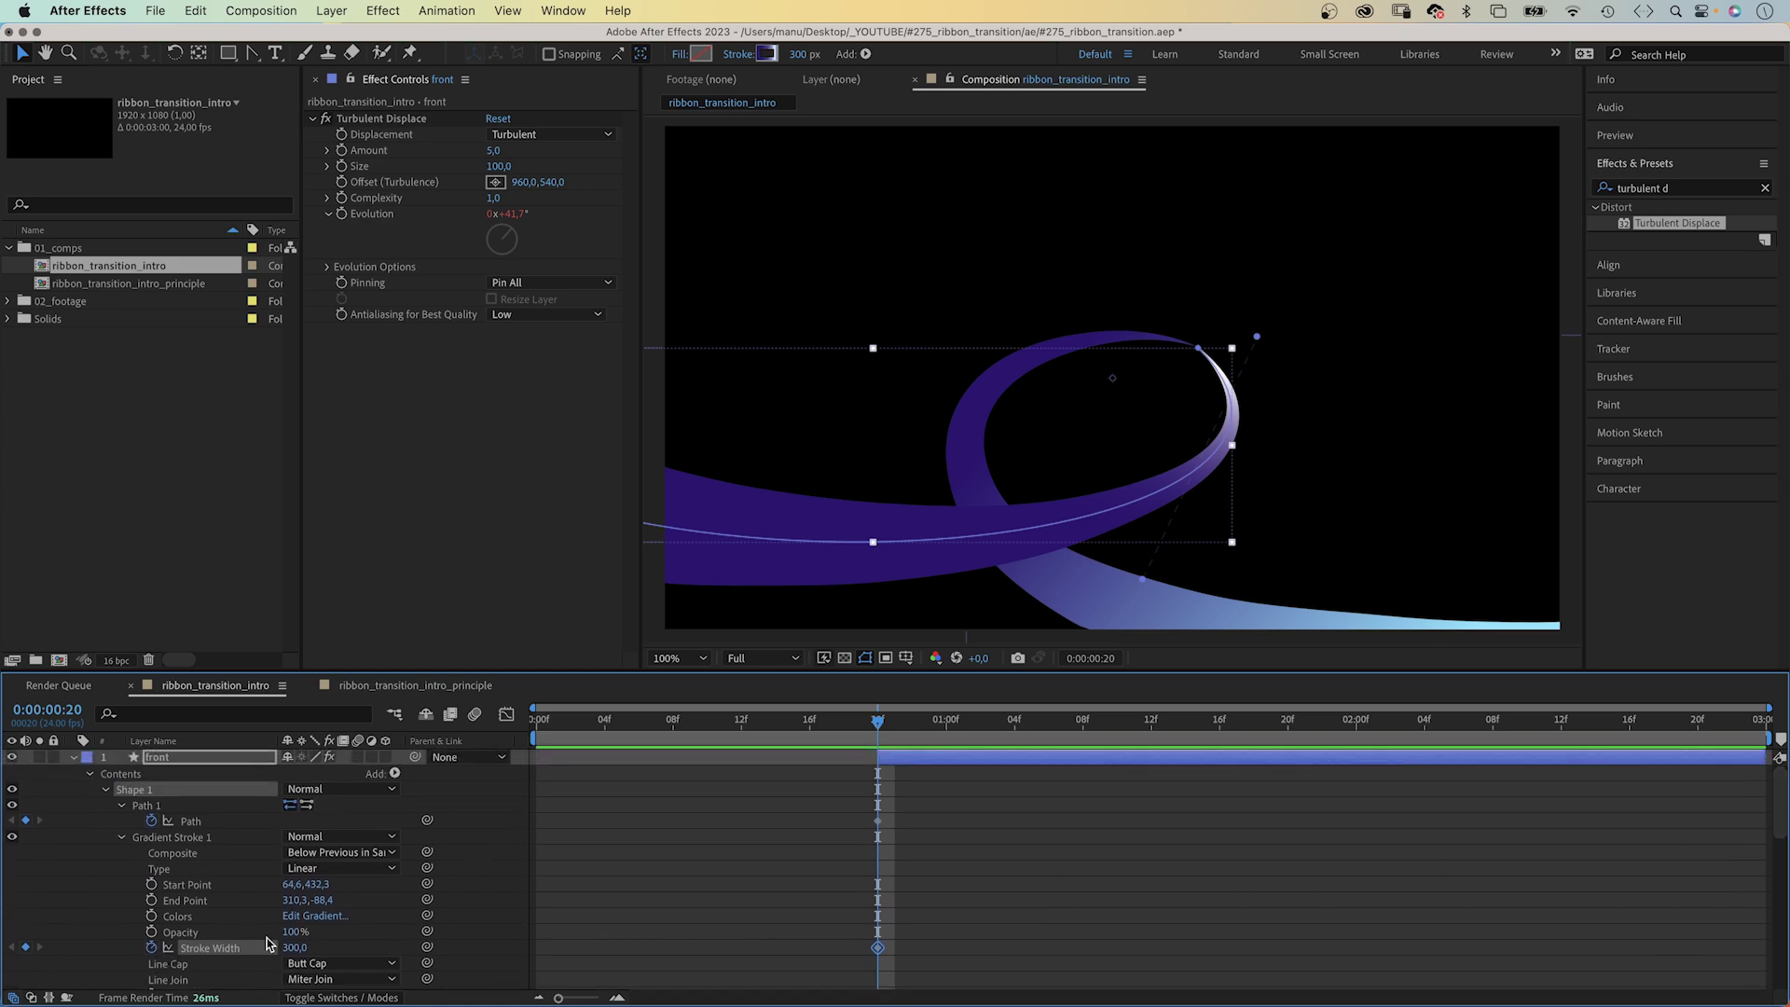
left_click(291, 947)
key("Return")
- Add Trim Paths to the front ribbon and keyframe its Start at 100%
left_click(395, 773)
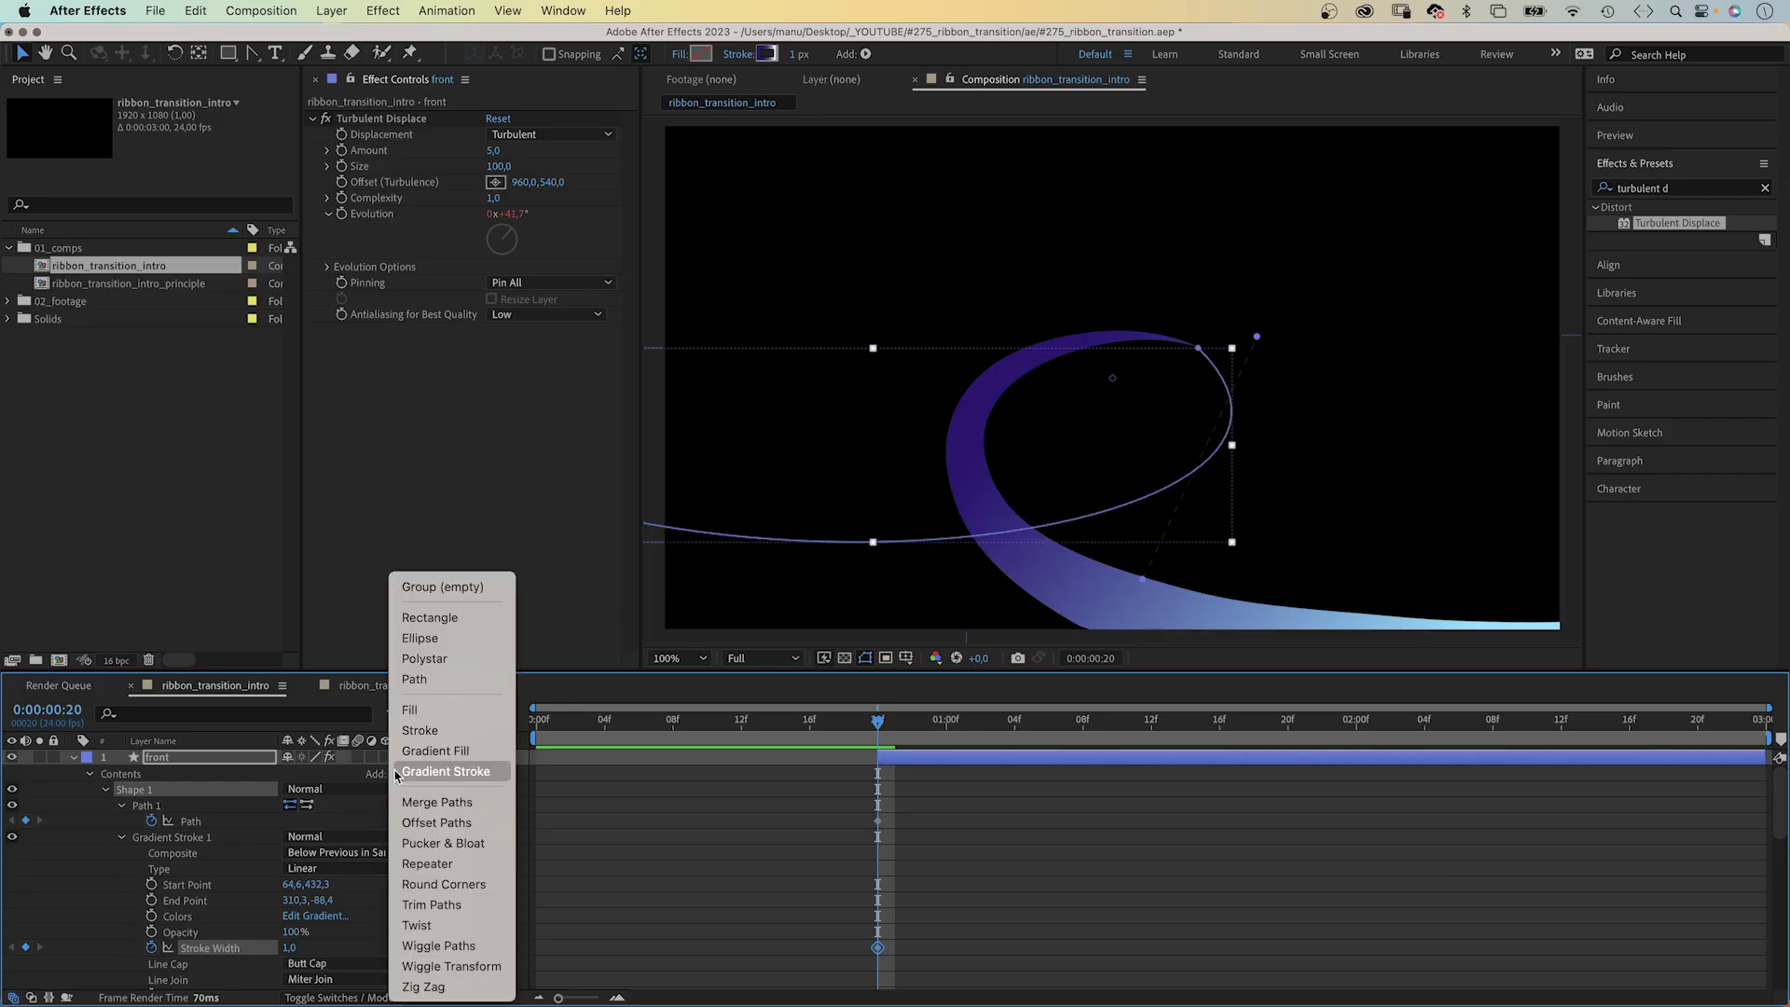
left_click(455, 913)
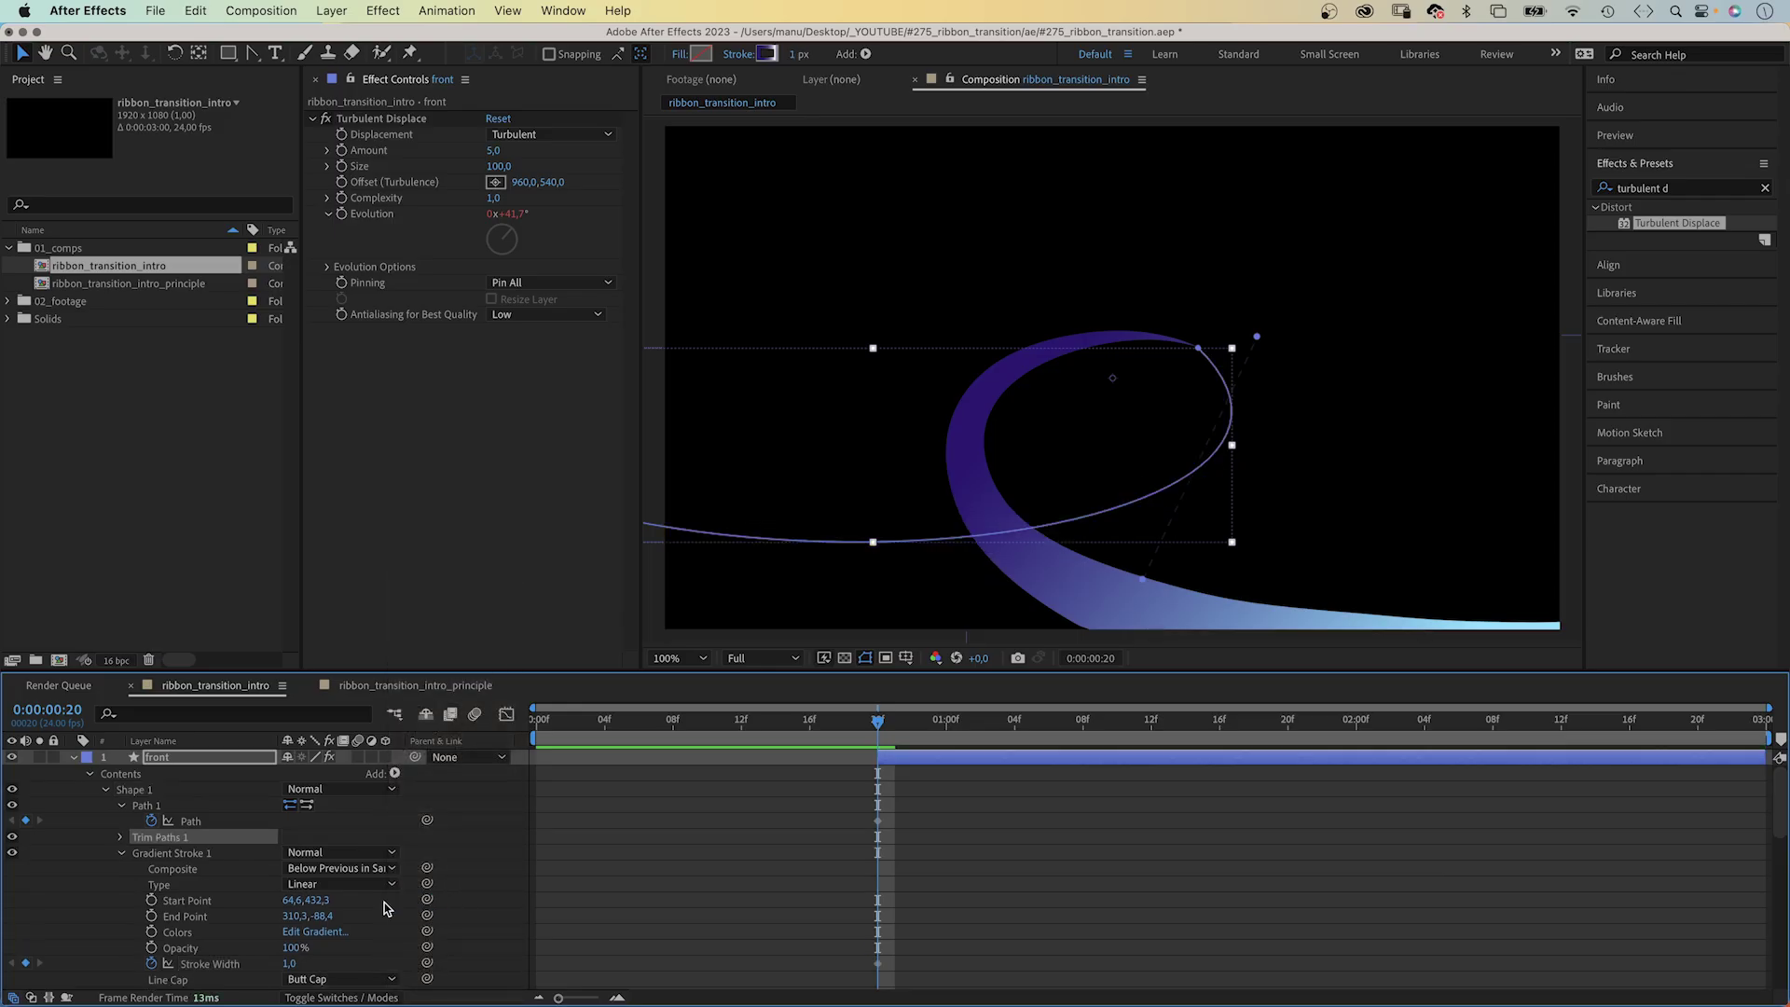
left_click(122, 837)
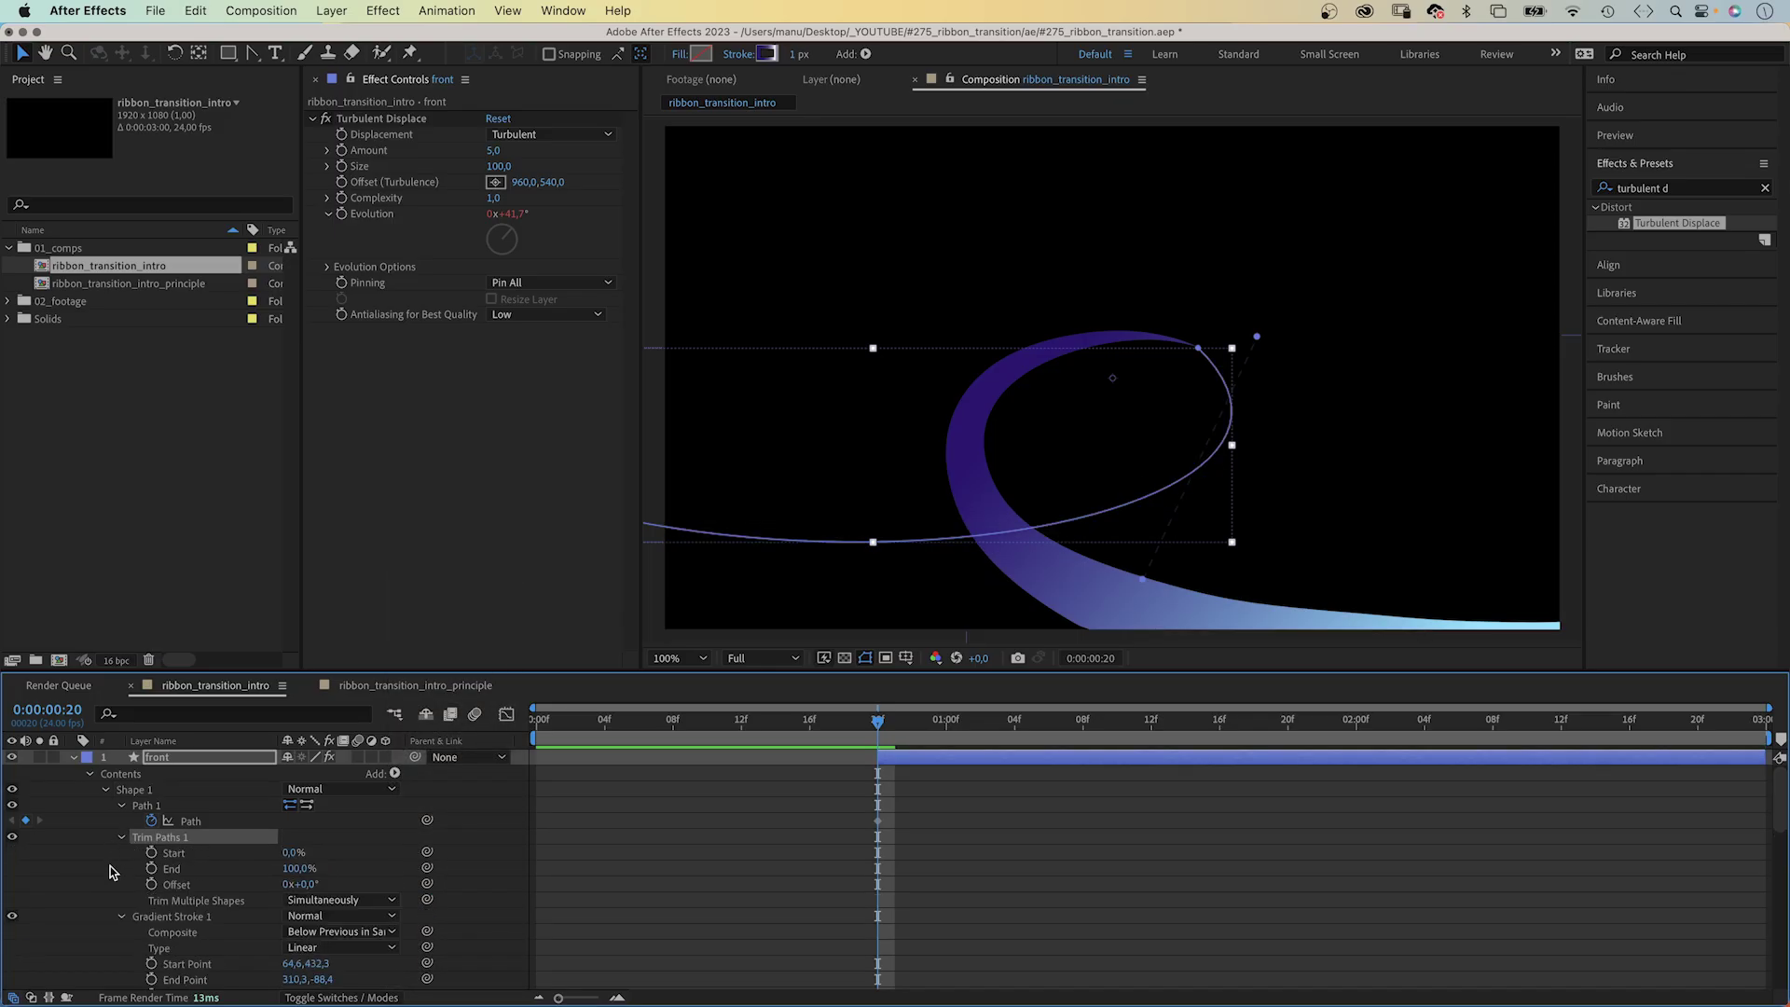
left_click(292, 860)
type("100")
key("Return")
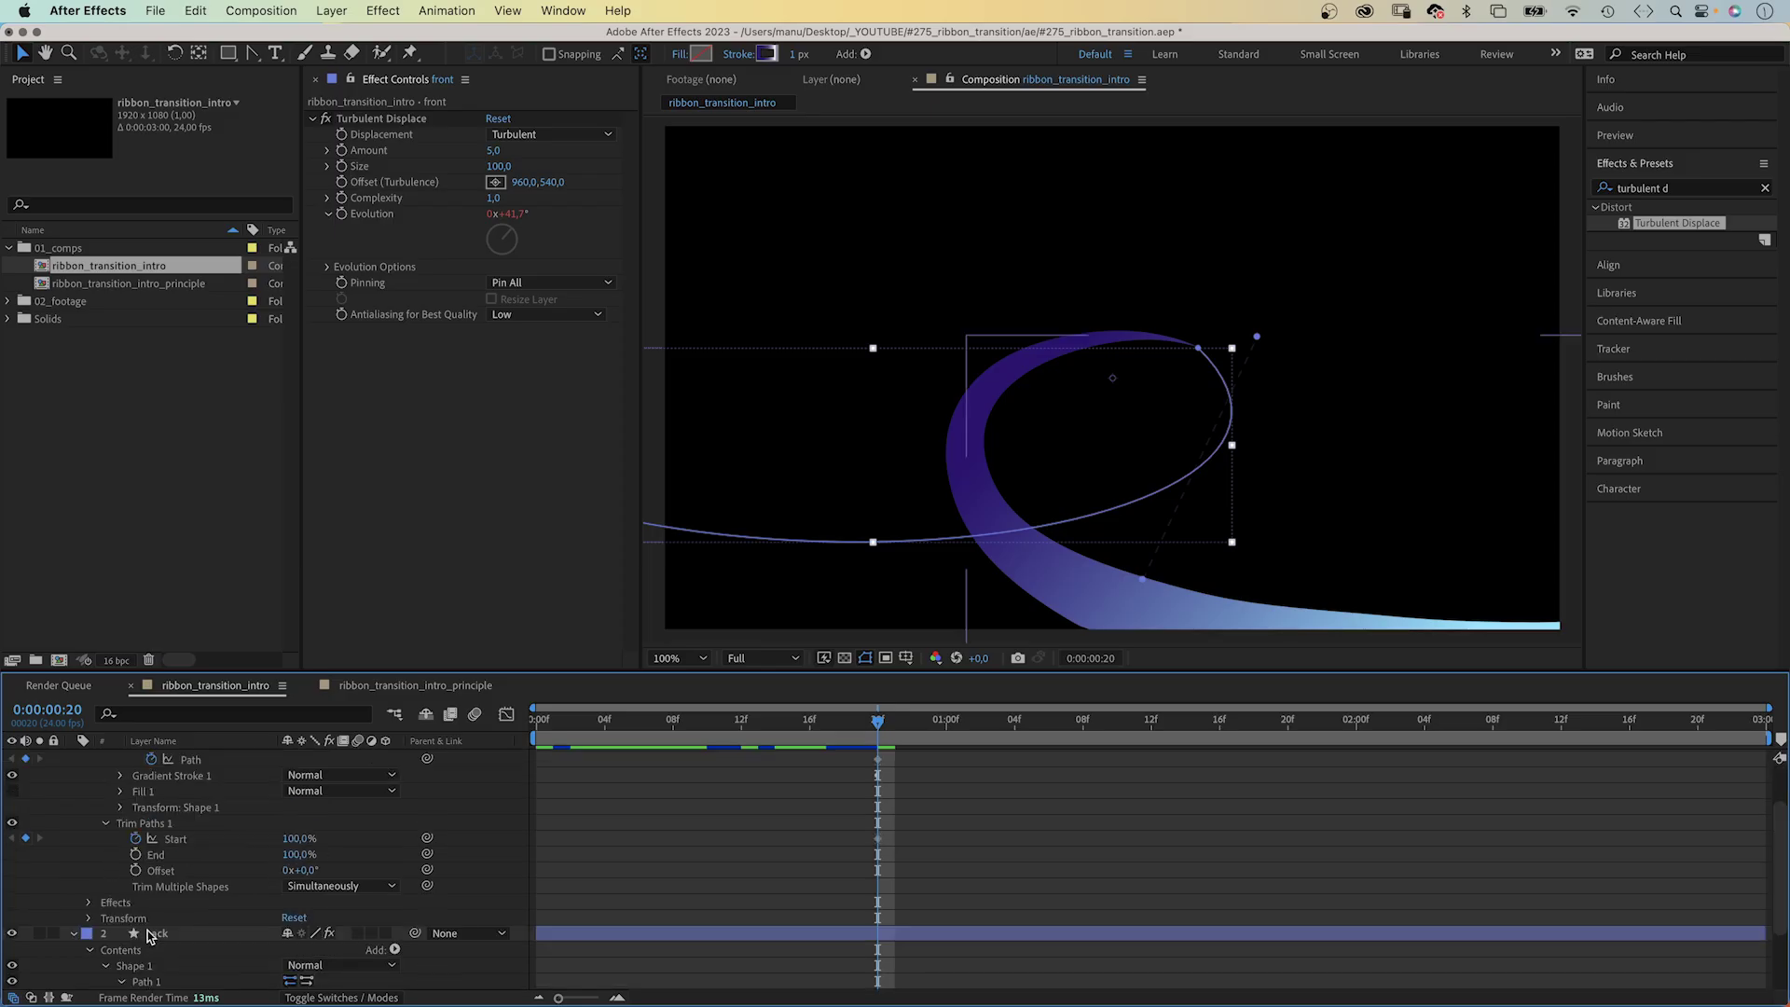
key("ctrl+Down")
- Add Trim Paths to the back ribbon, keyframe its End at 100%, and collapse the layer
left_click_drag(1776, 903, 1757, 961)
left_click(396, 855)
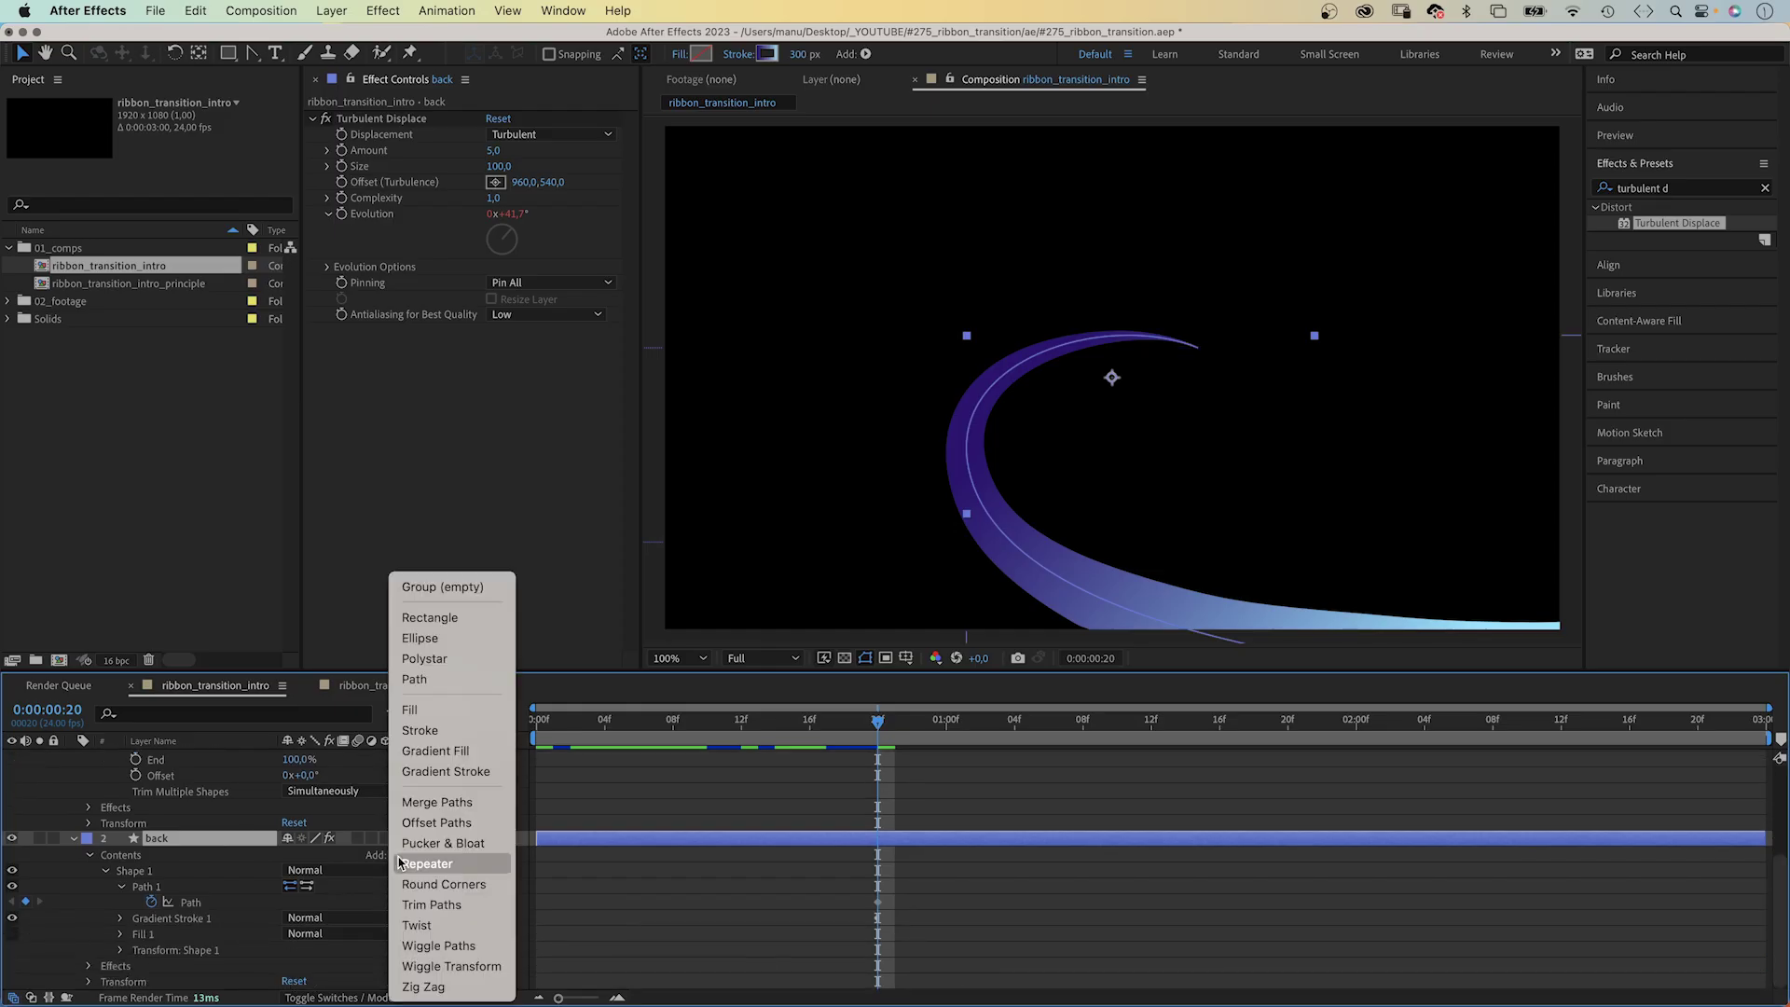
left_click(455, 903)
left_click(105, 966)
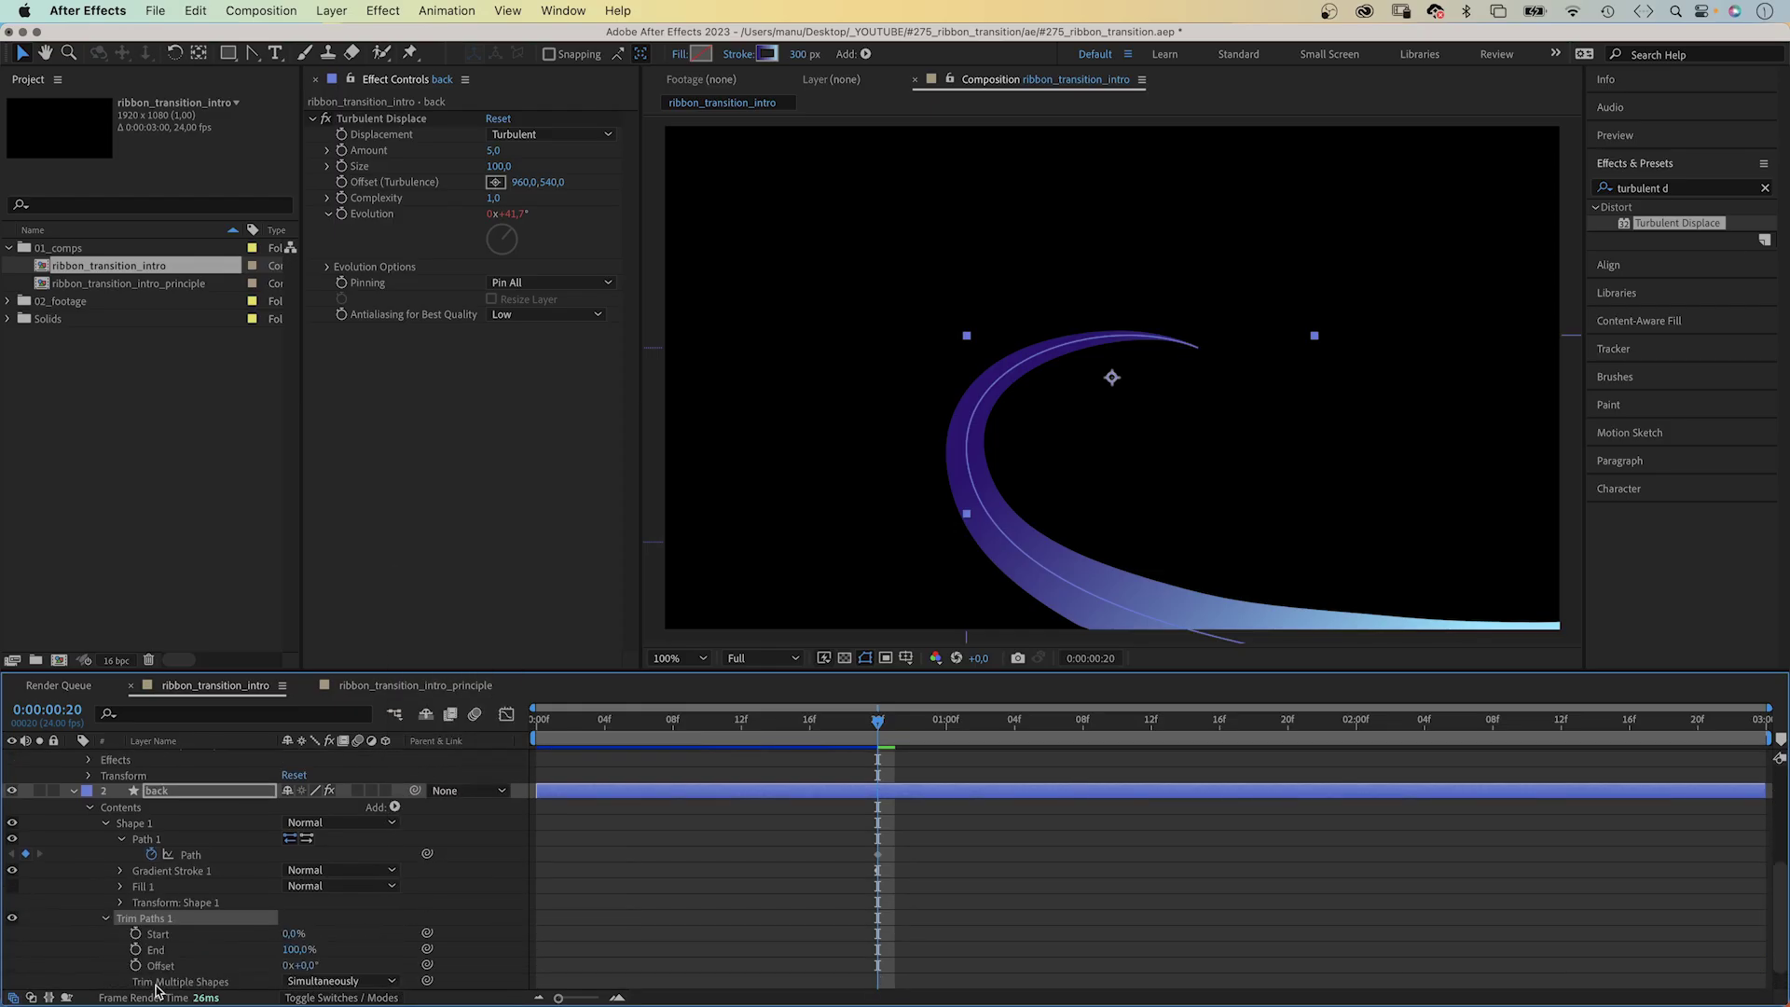
left_click(135, 950)
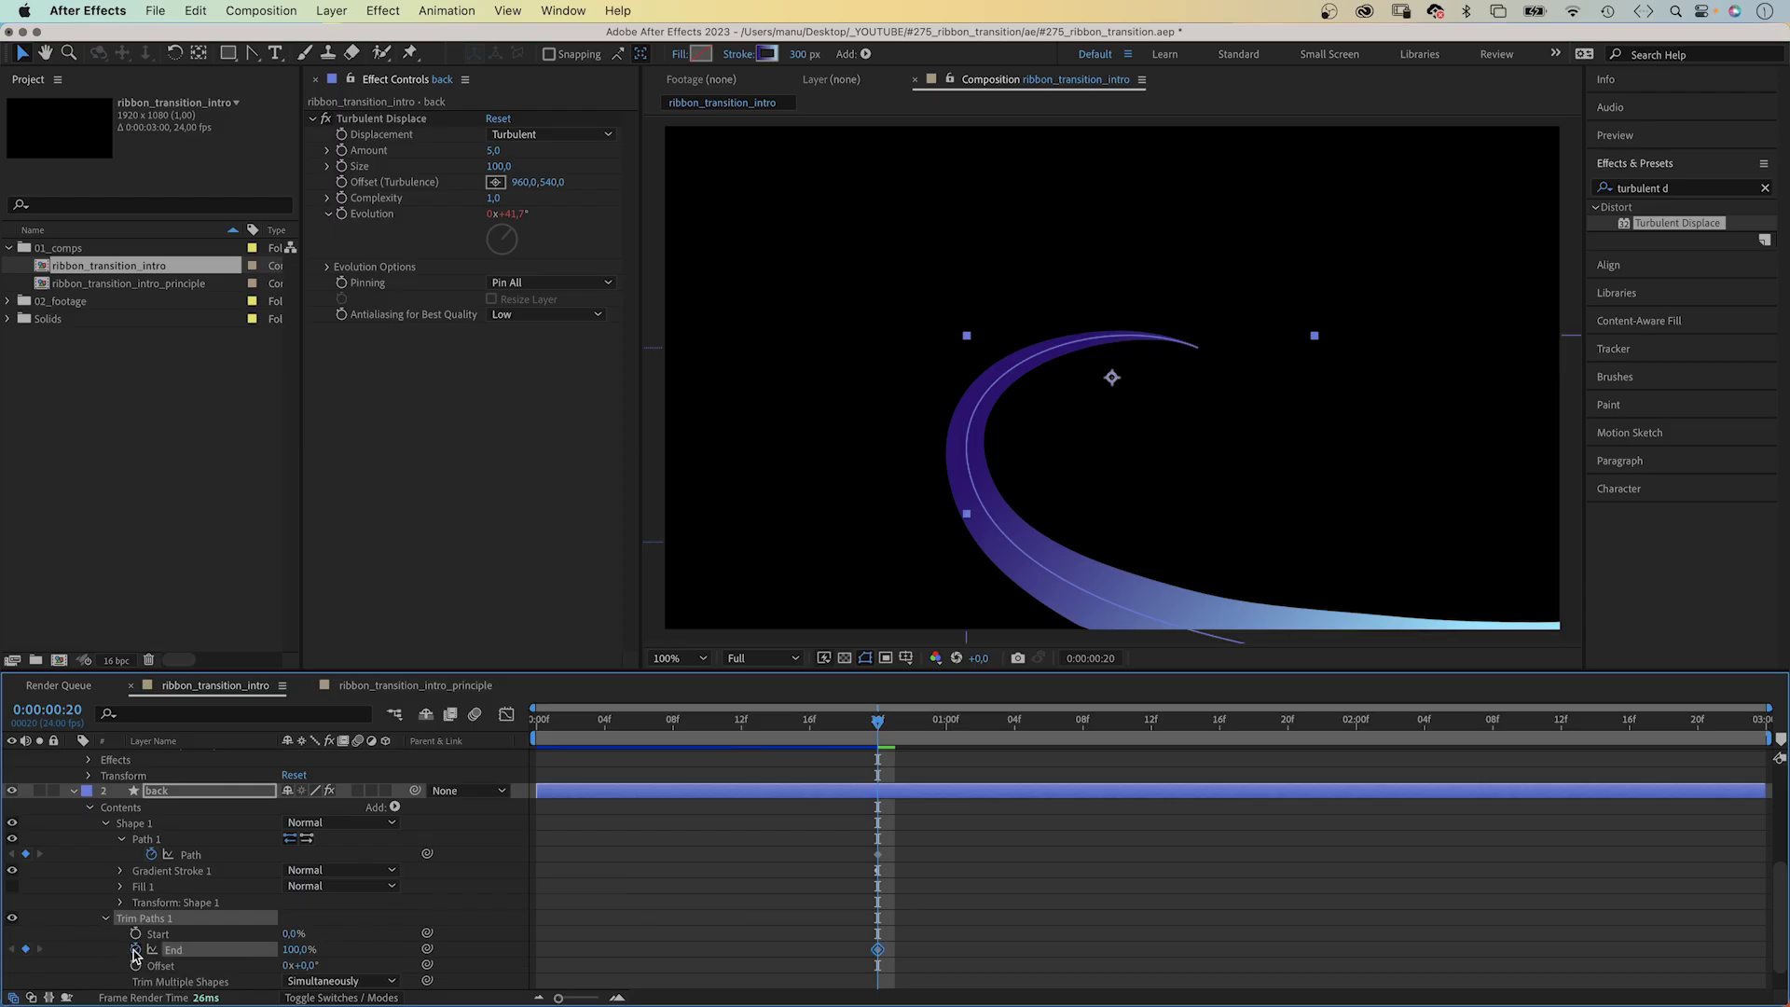
left_click(74, 792)
- Show only keyframed properties and set the back ribbon's End to 0% at frame 0
left_click(88, 759)
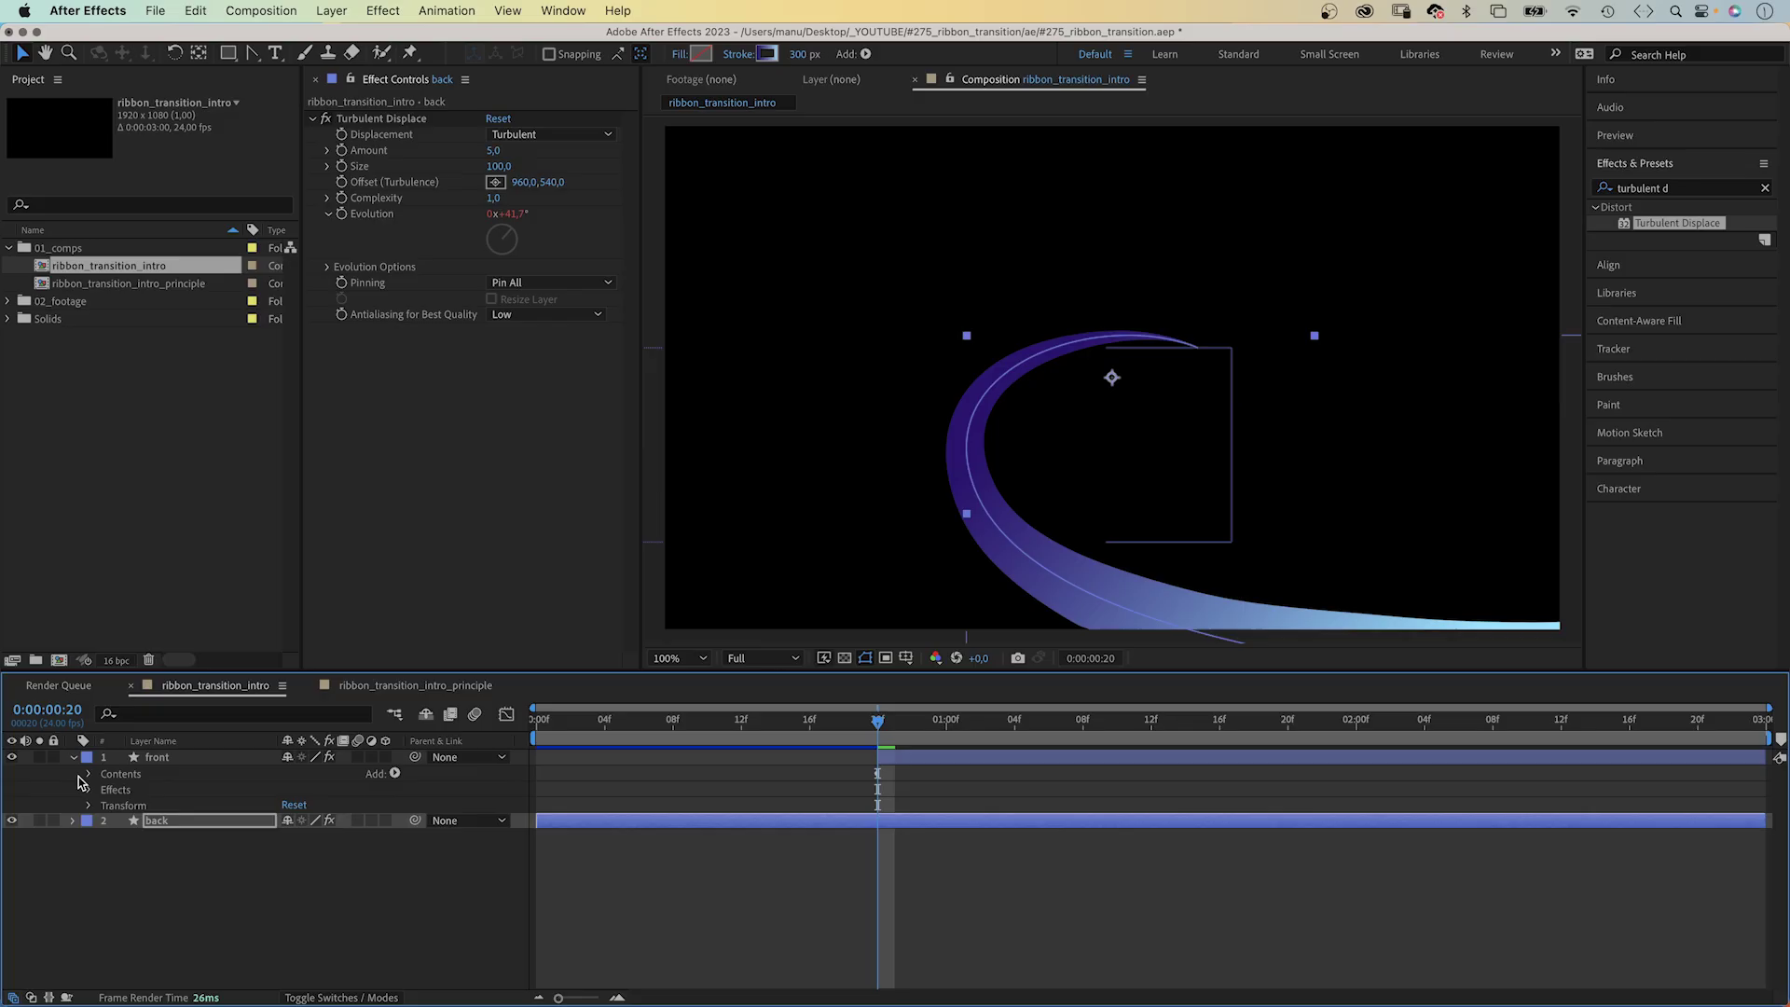
left_click(73, 757)
left_click(160, 777)
key("super+a")
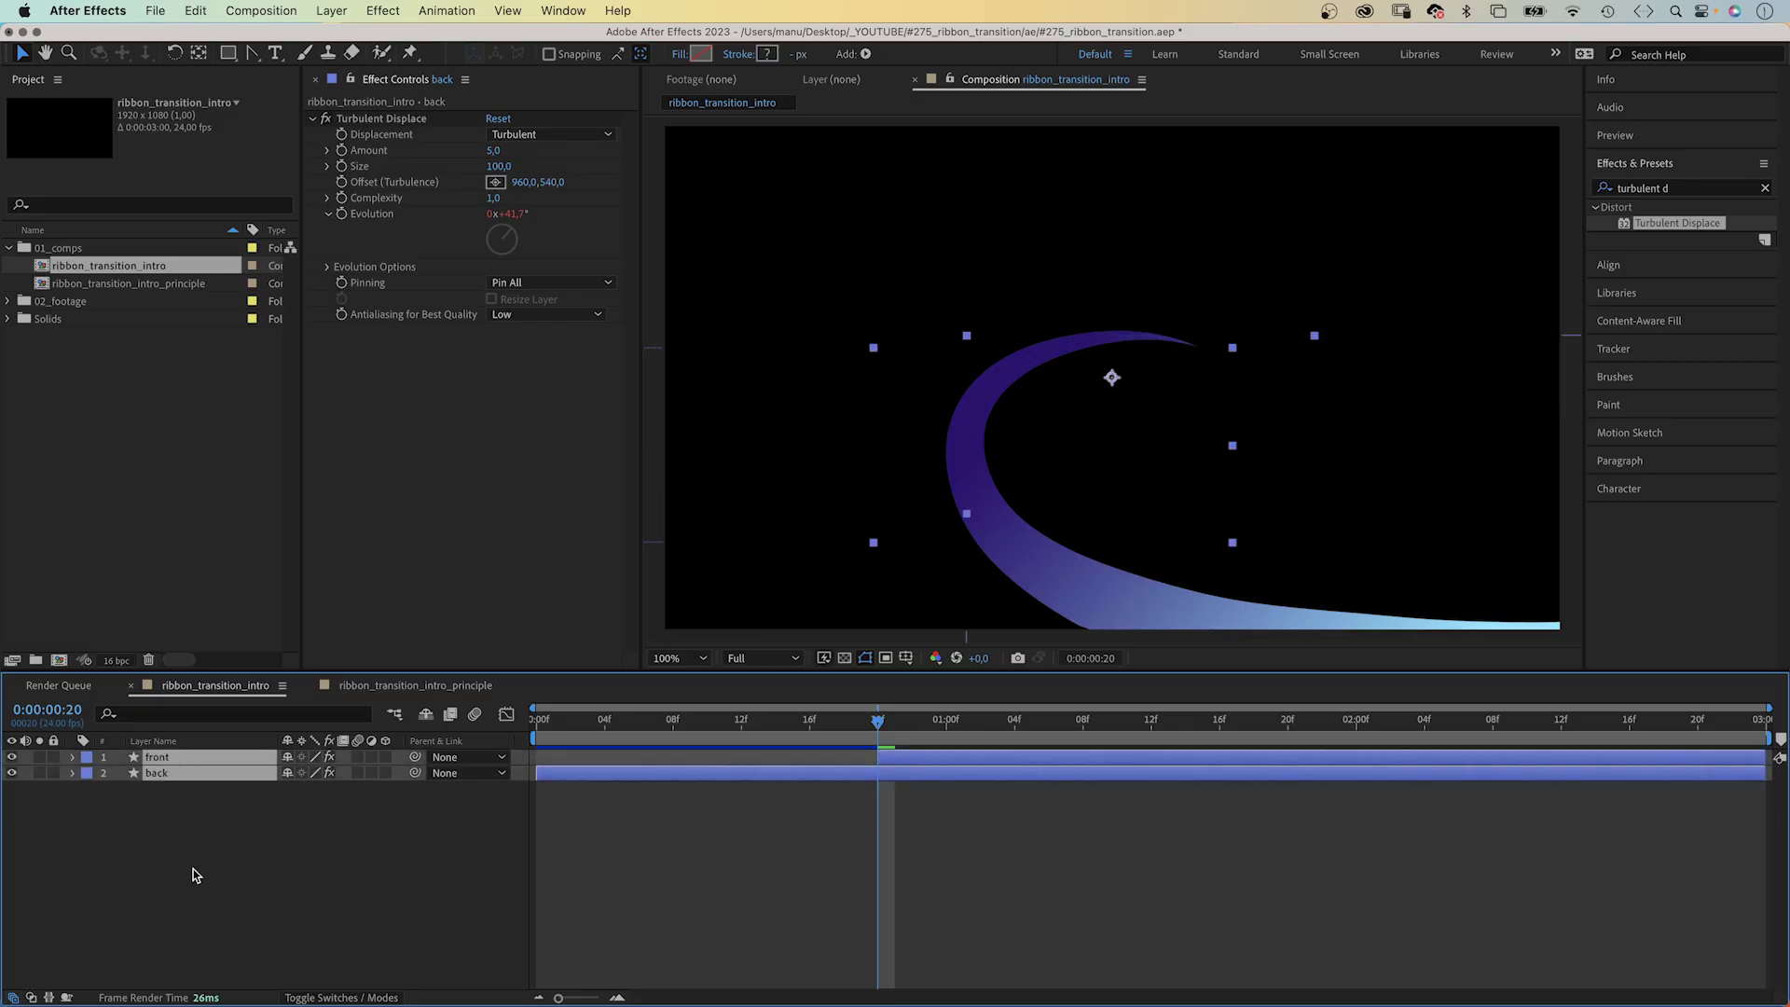
key("u")
left_click(647, 850)
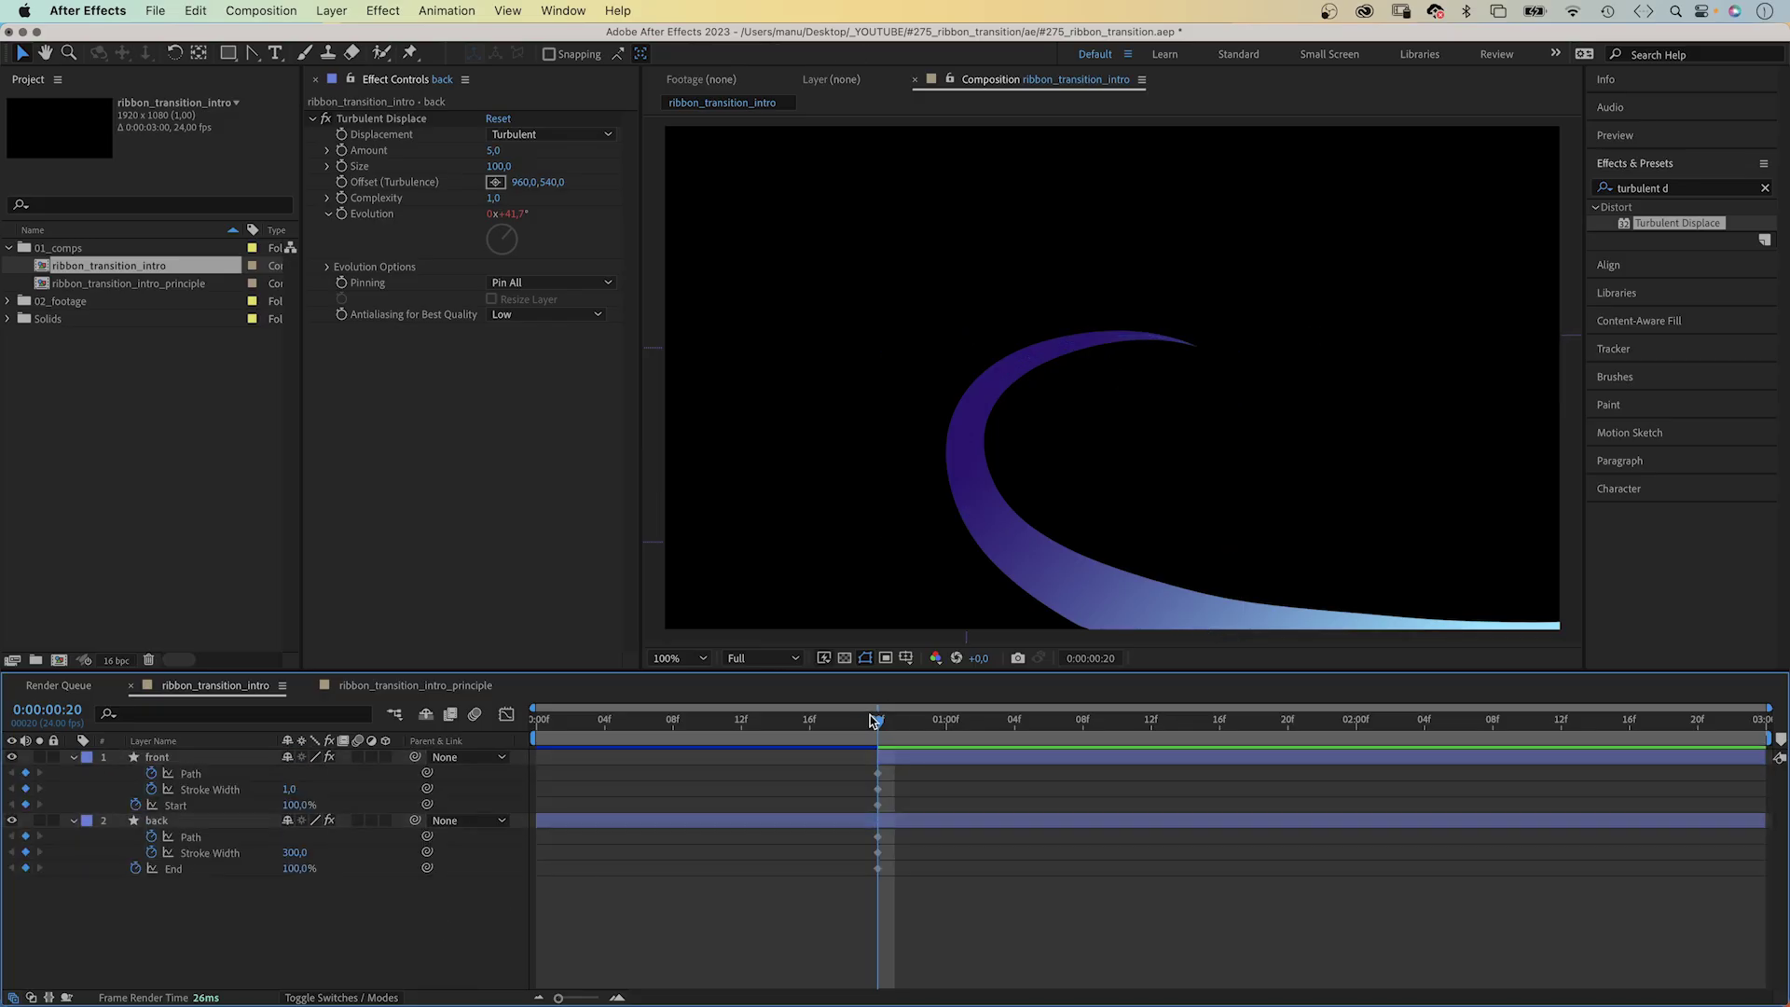
left_click_drag(872, 720, 537, 721)
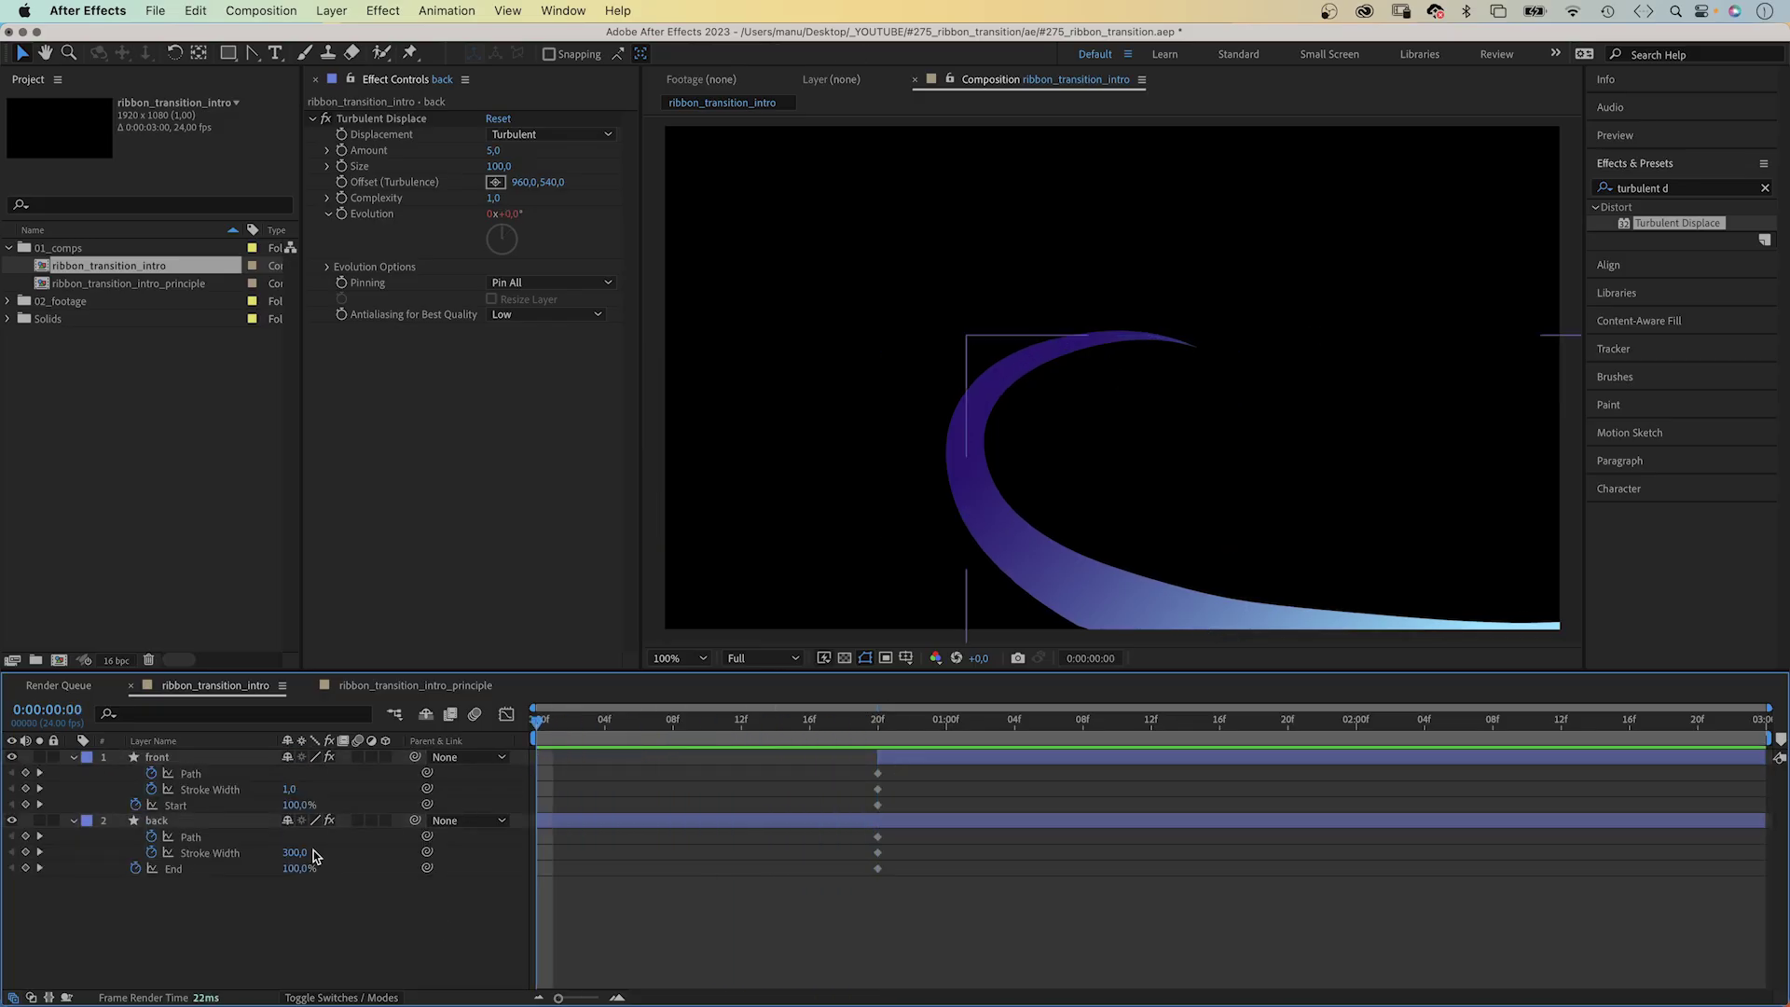
left_click_drag(295, 868, 188, 875)
- Apply Easy Ease to the back ribbon's End keyframes and preview the draw-on
left_click(174, 873)
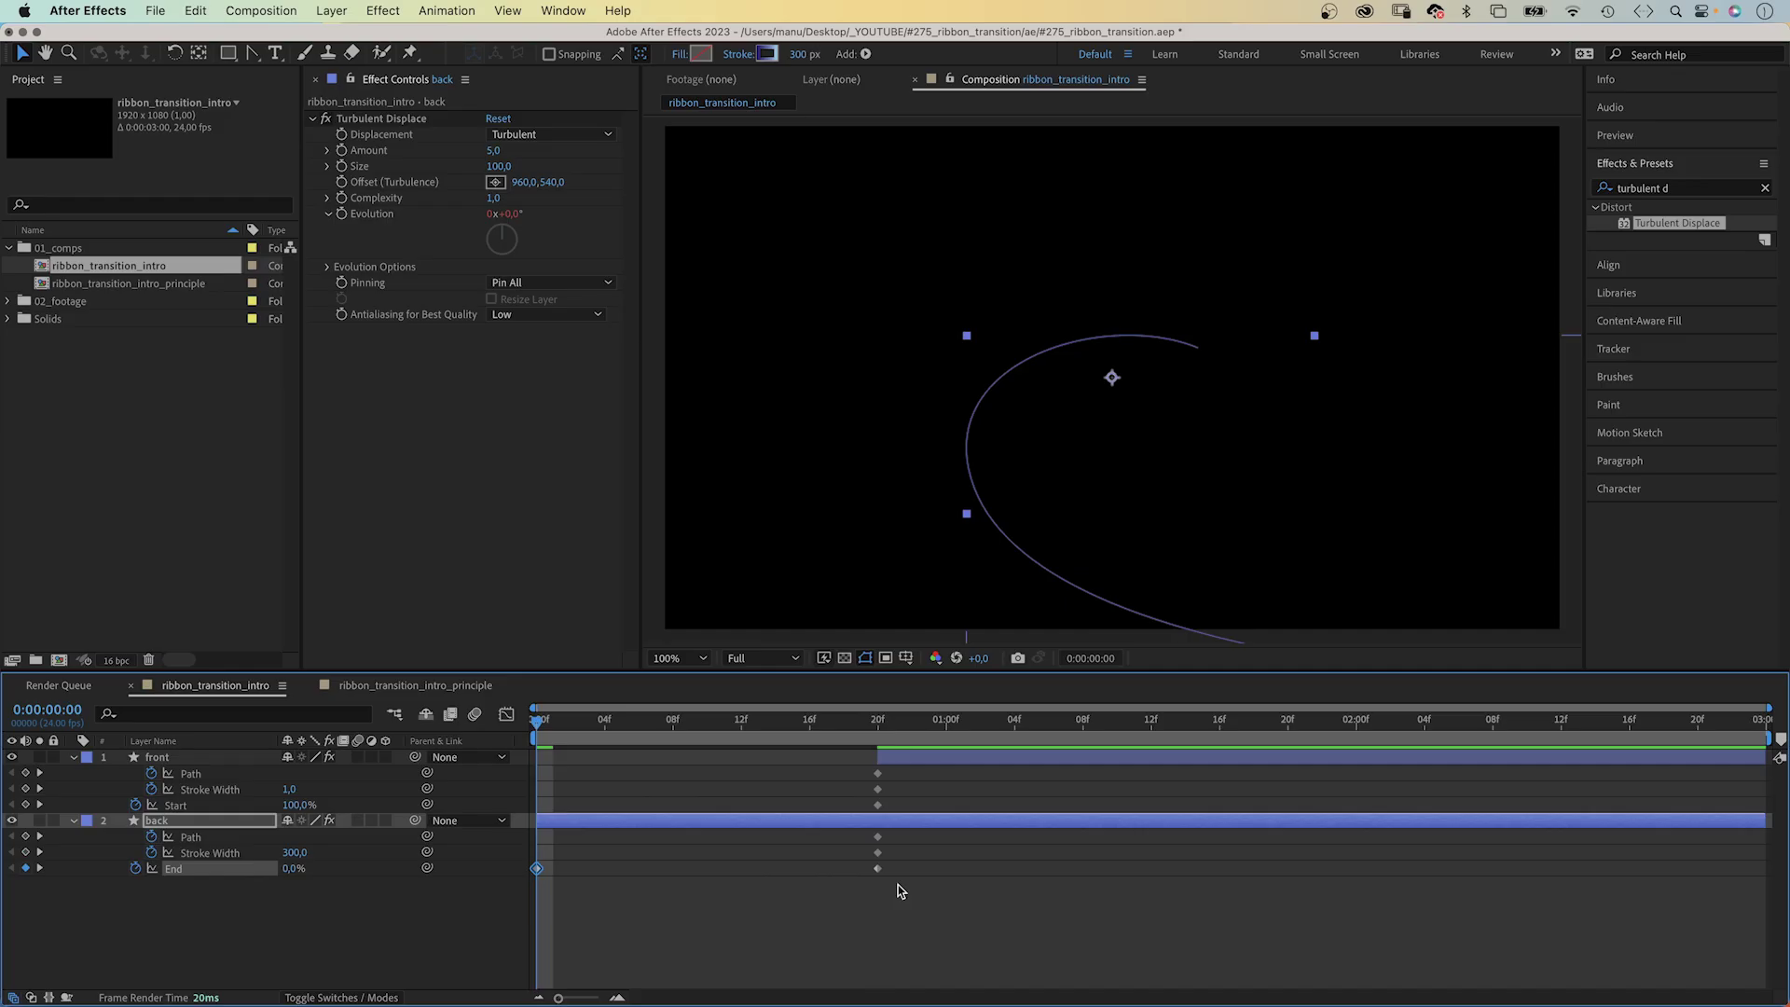
left_click_drag(915, 862, 506, 909)
right_click(538, 870)
mouse_move(568, 990)
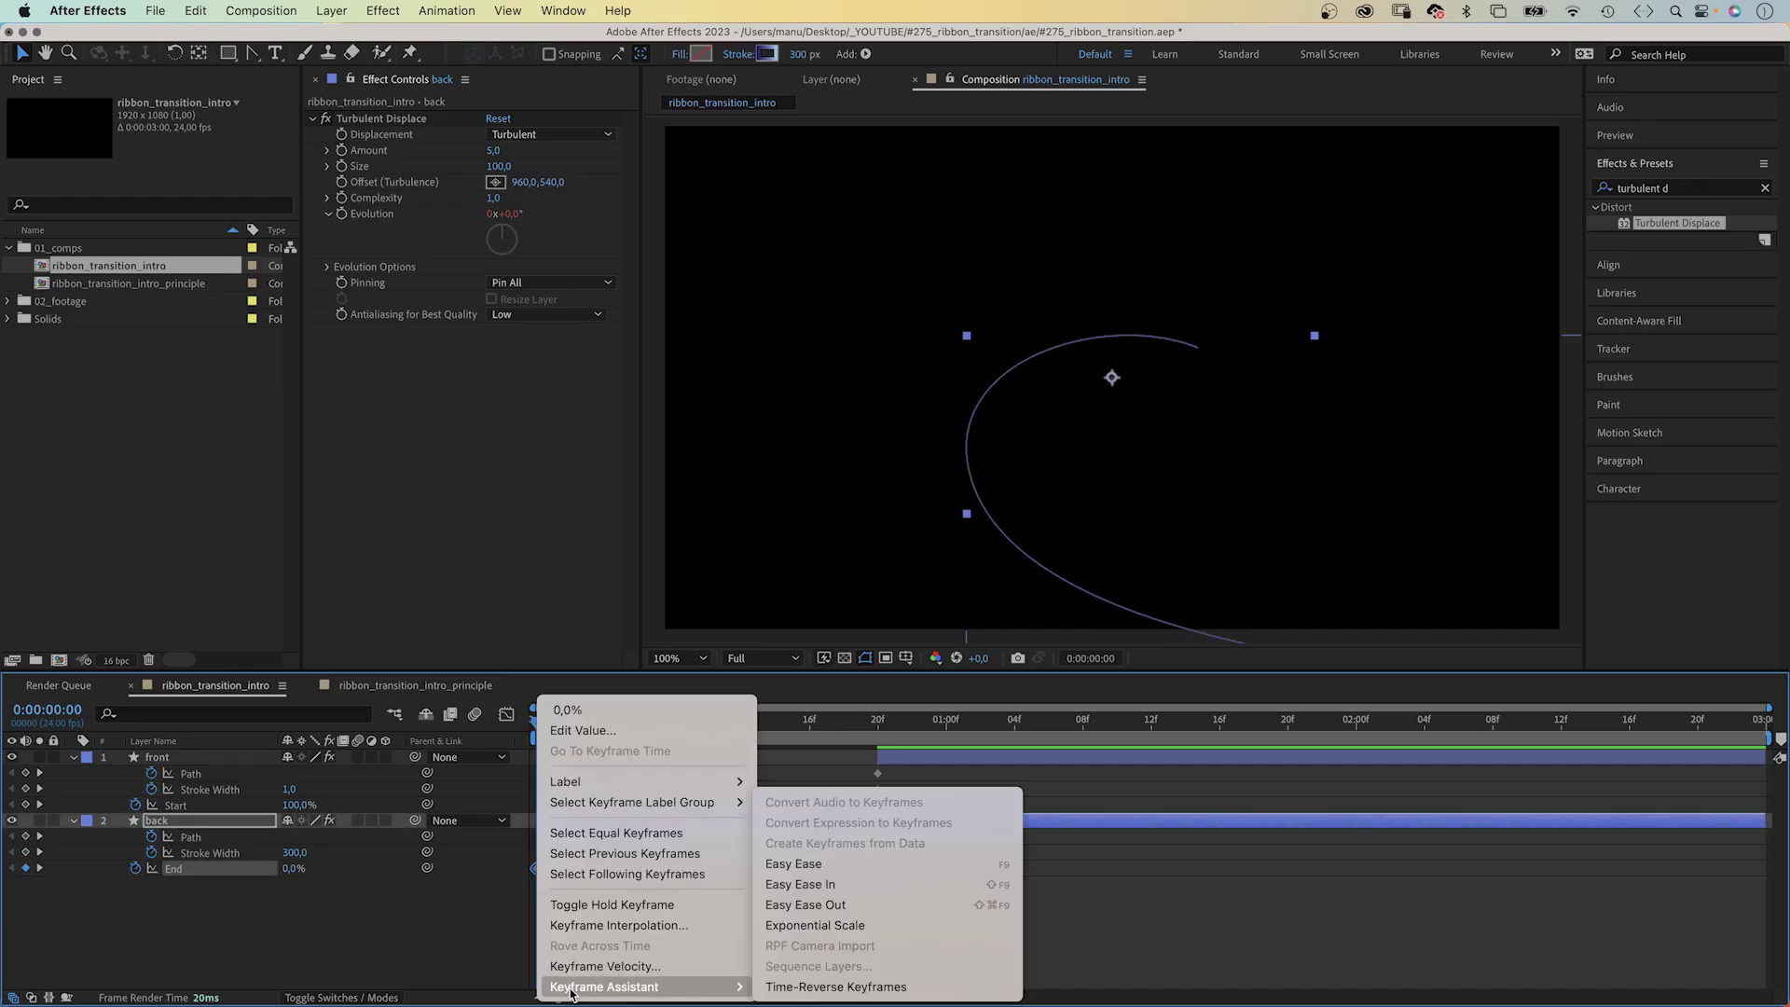
left_click(824, 867)
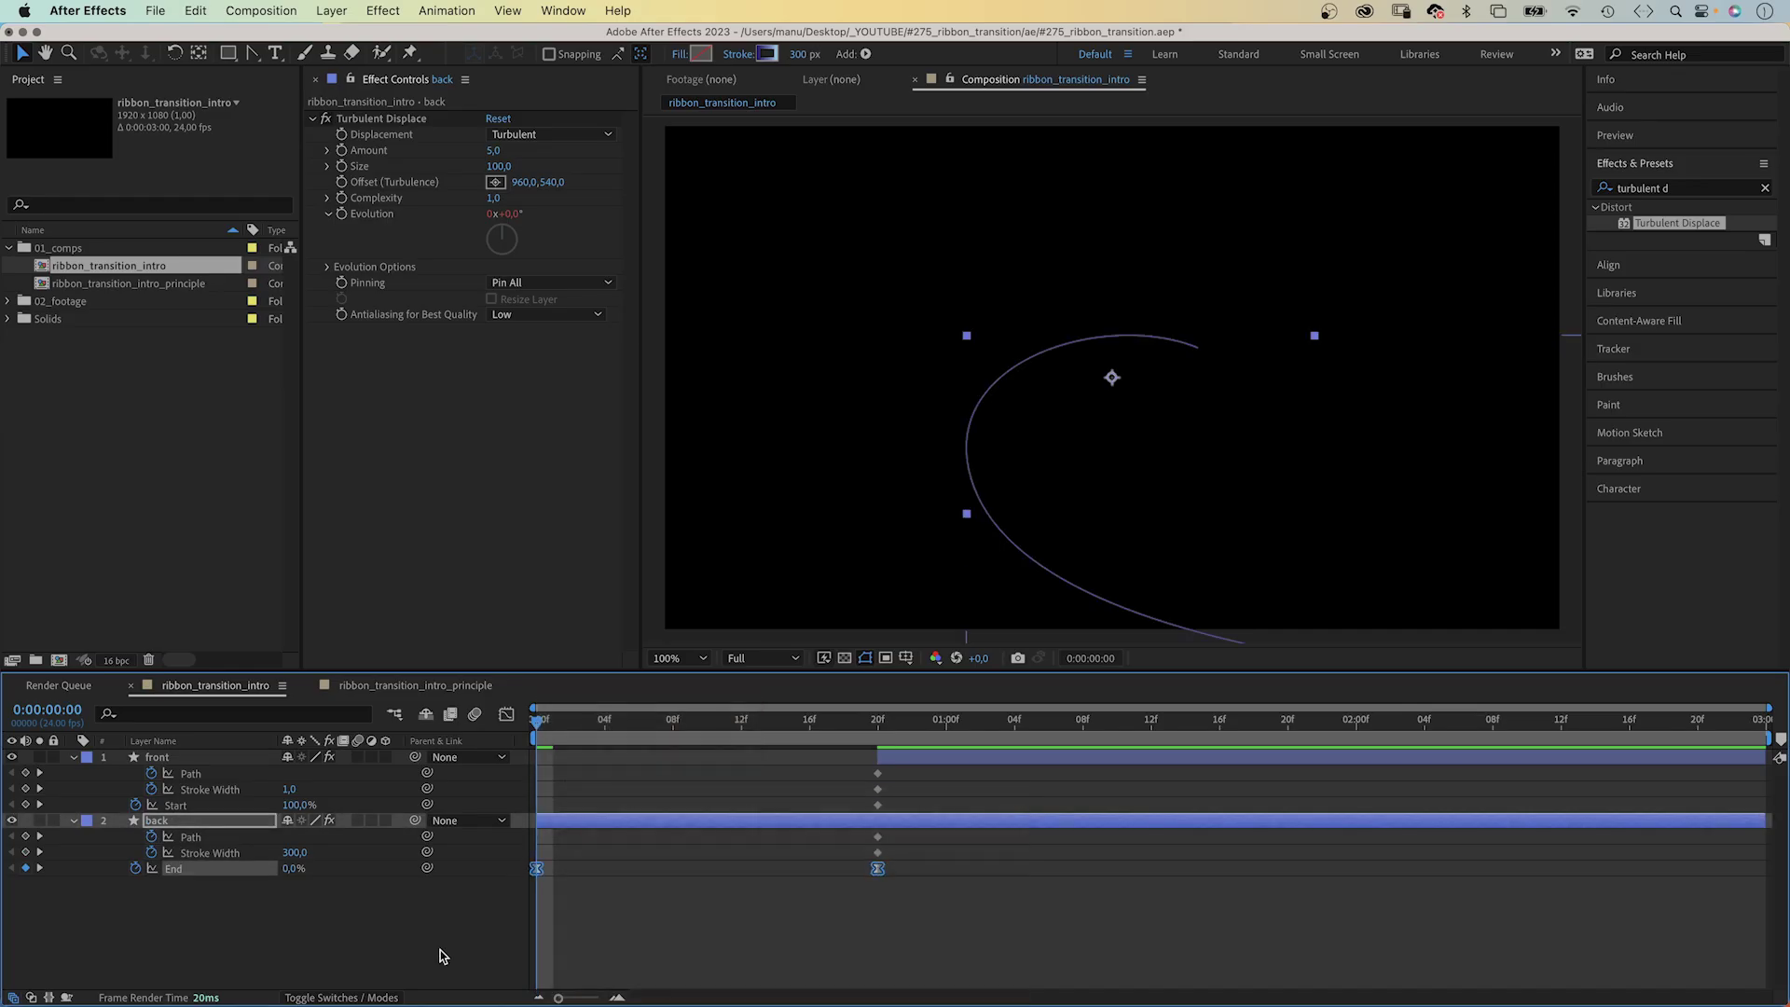
key("space")
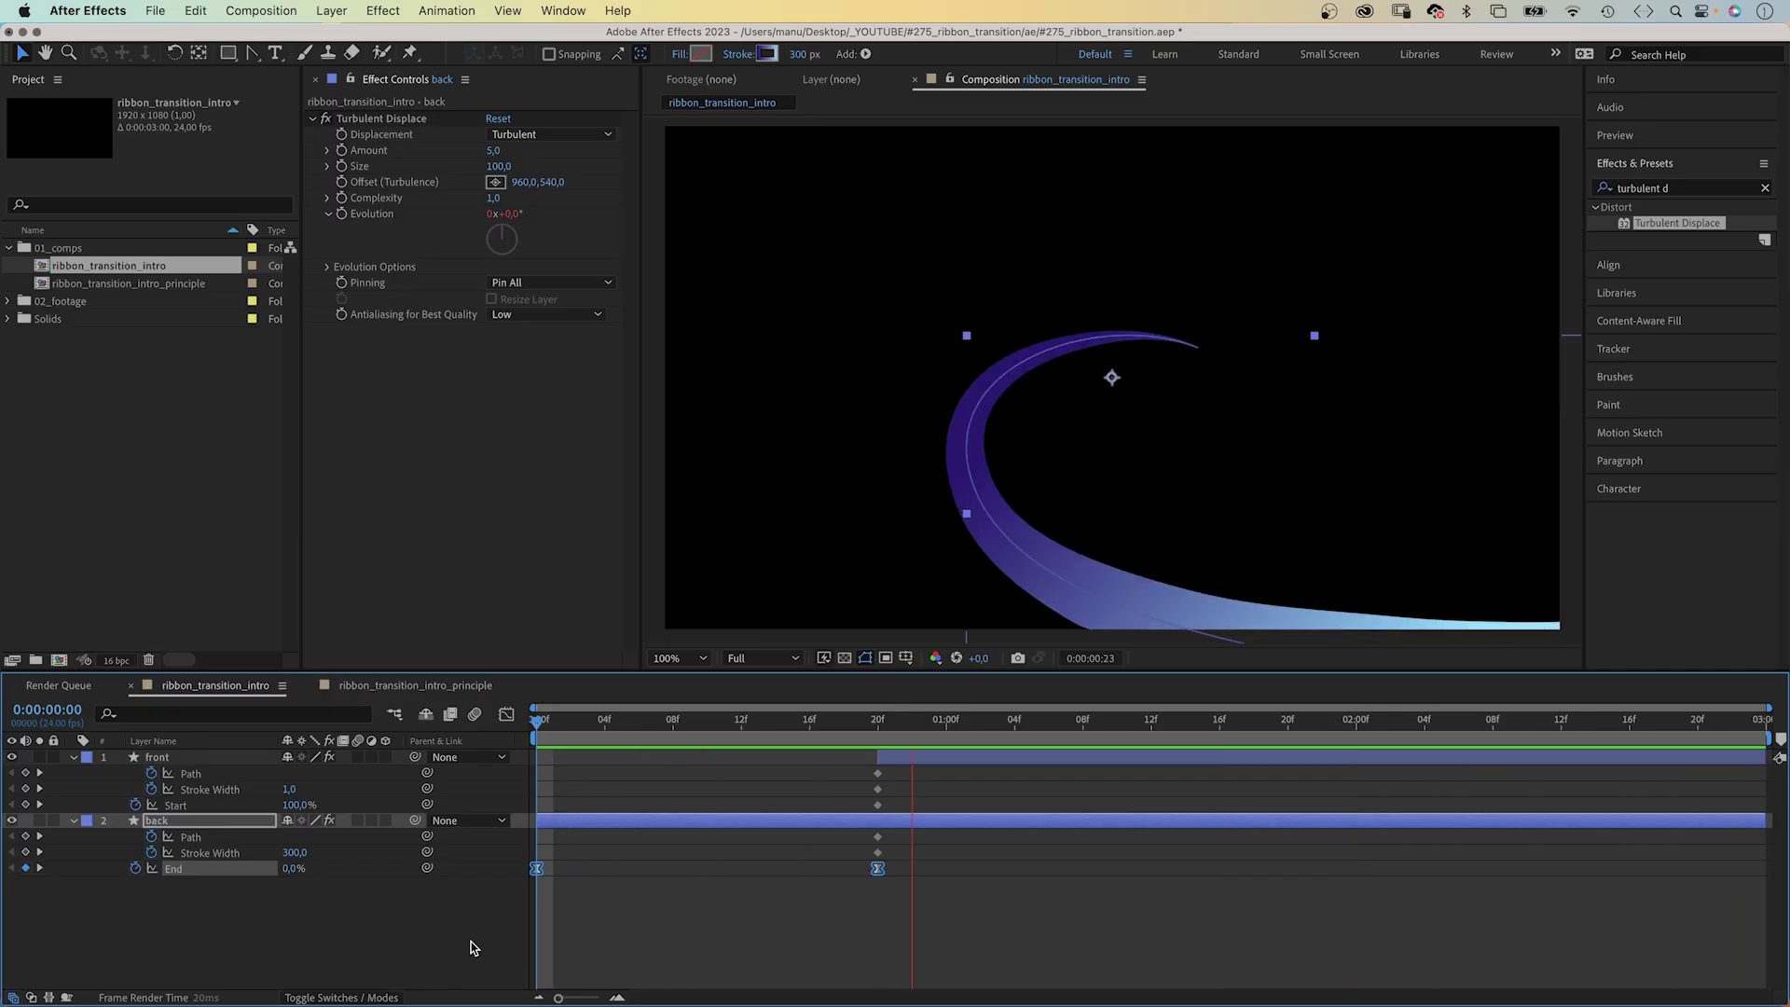
- Stop the preview, turn on rulers in the composition viewer, and zoom out to 25%
left_click(881, 719)
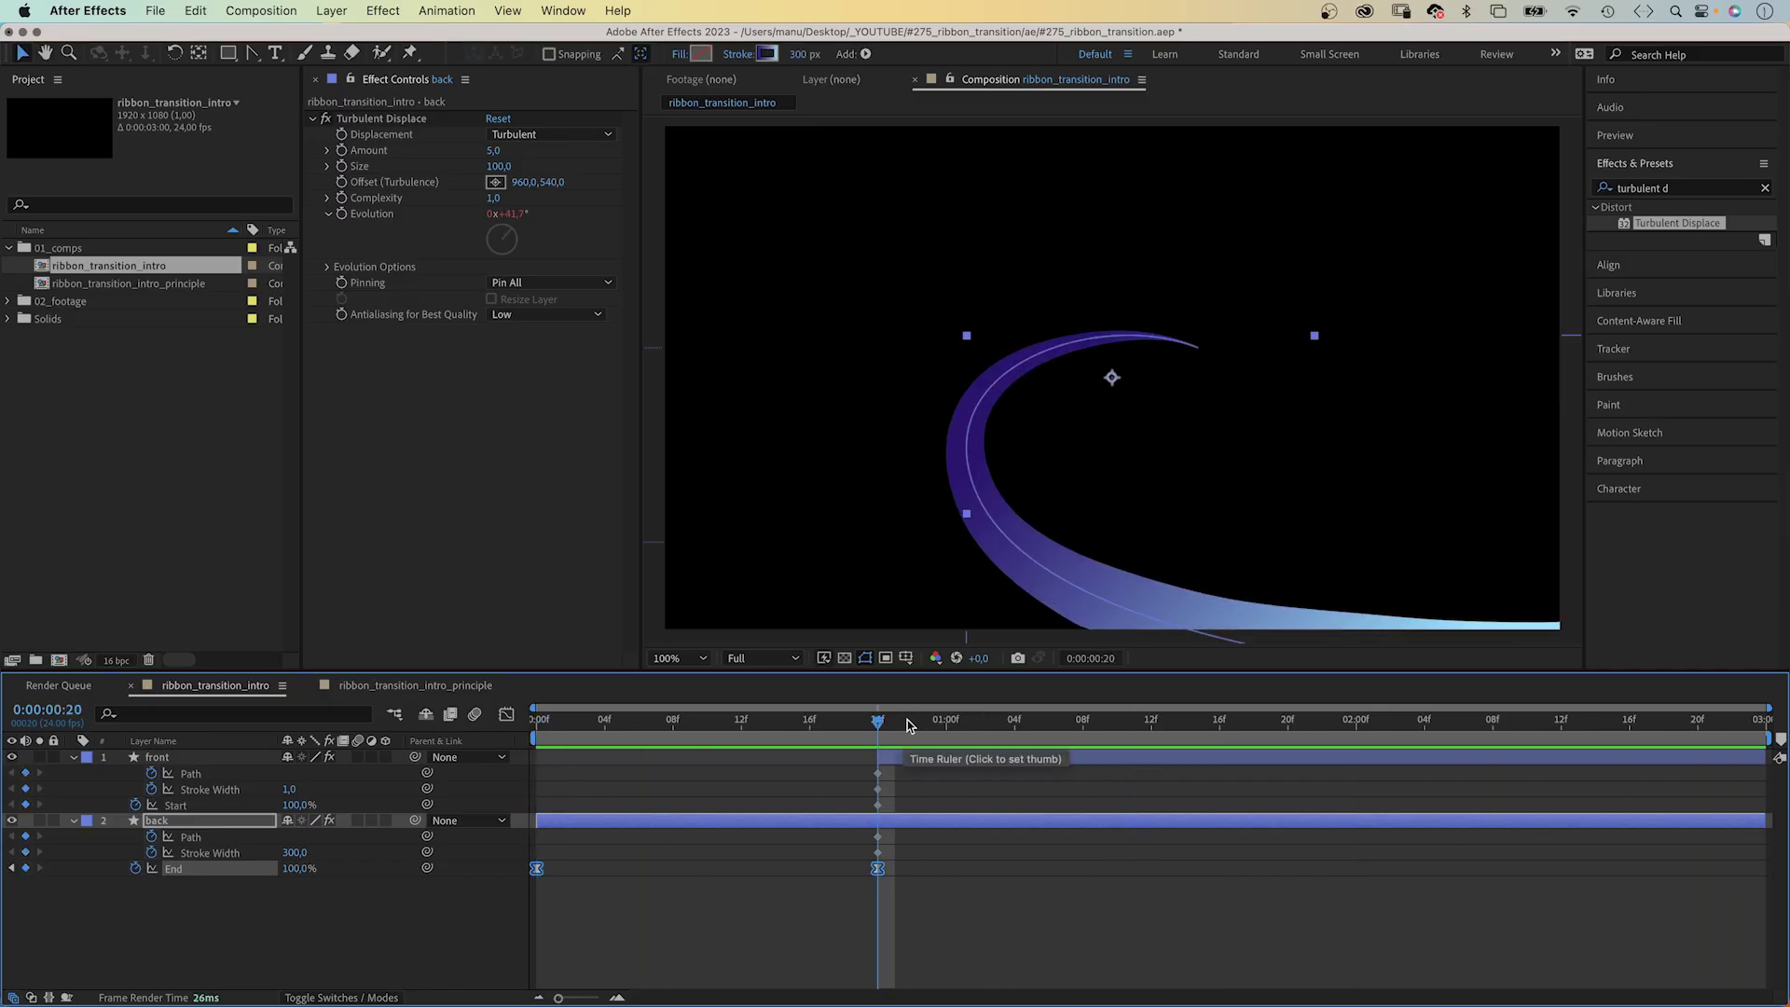
left_click(906, 658)
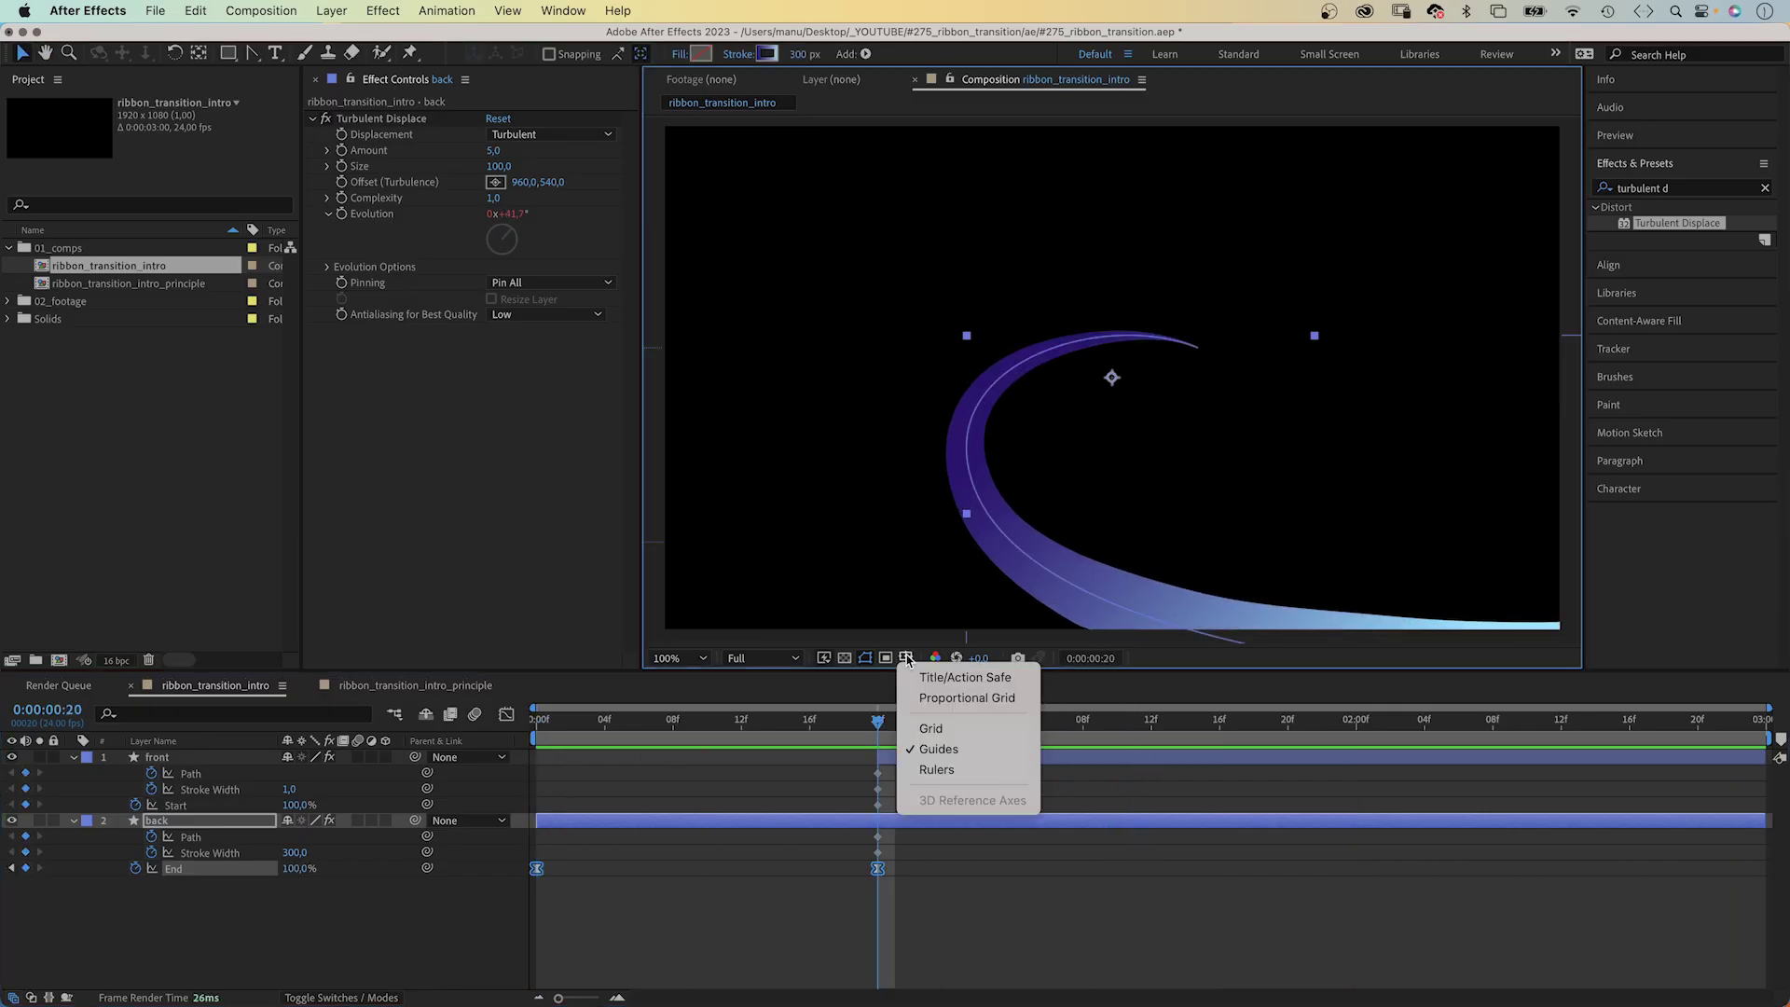
left_click(936, 770)
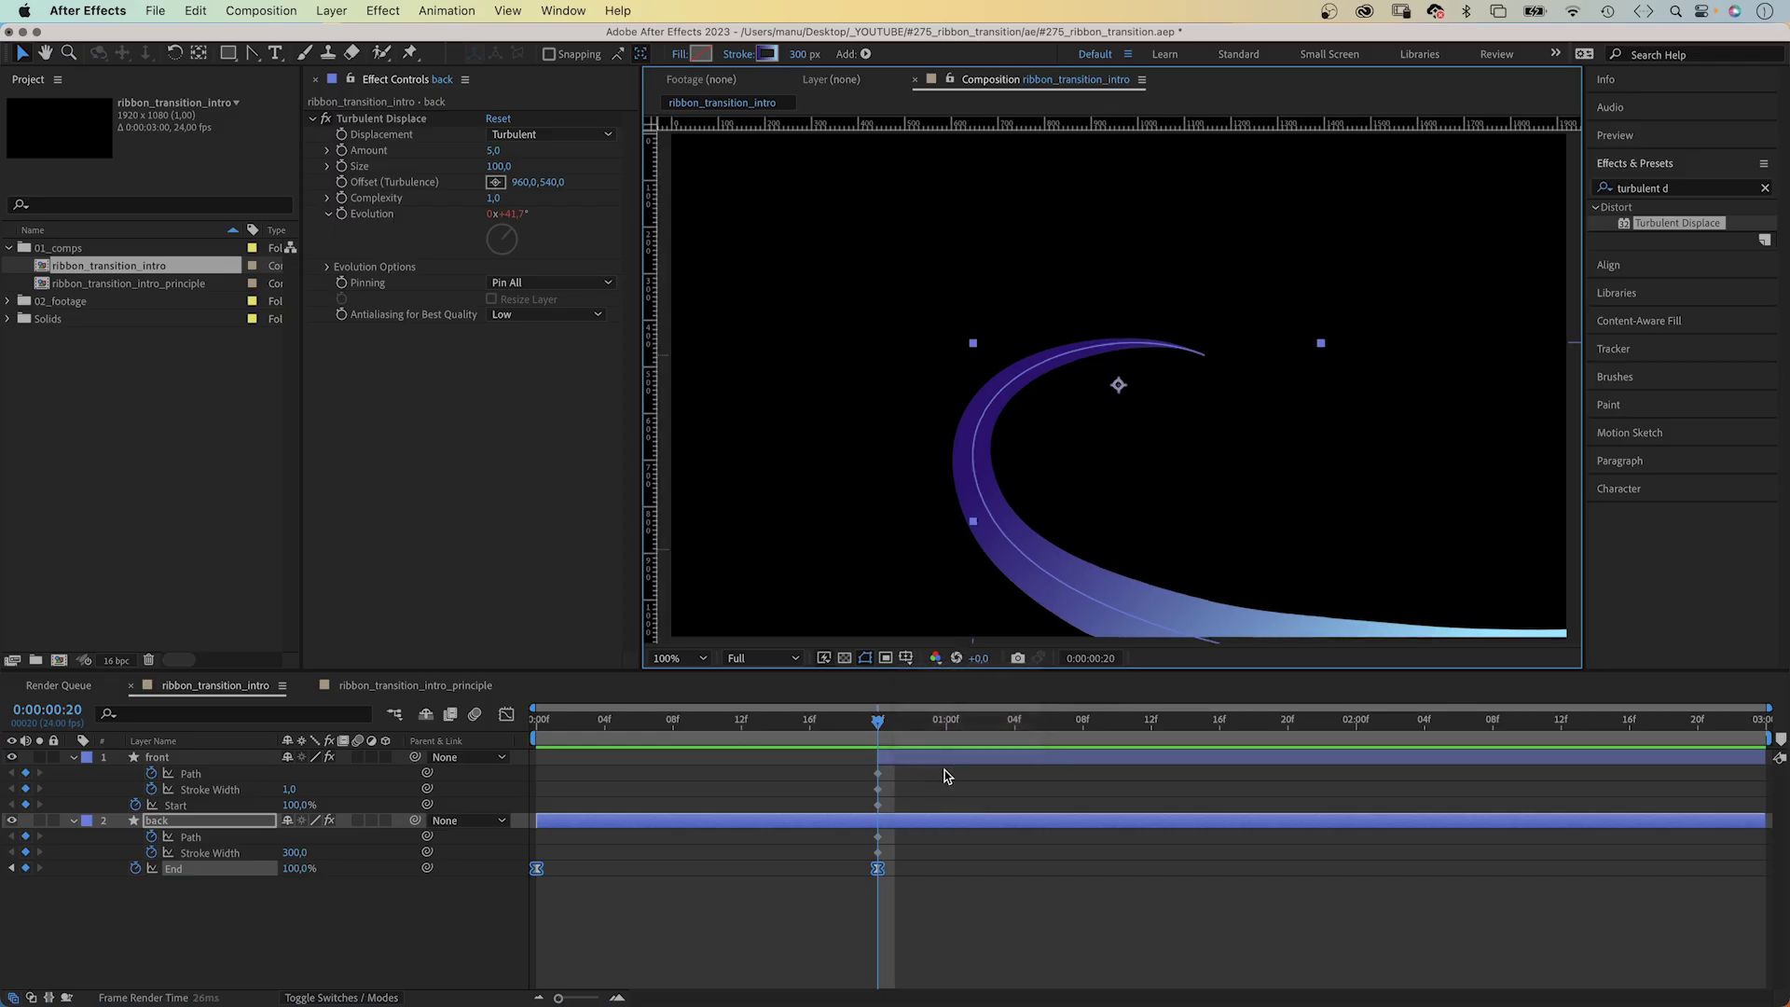
left_click(504, 10)
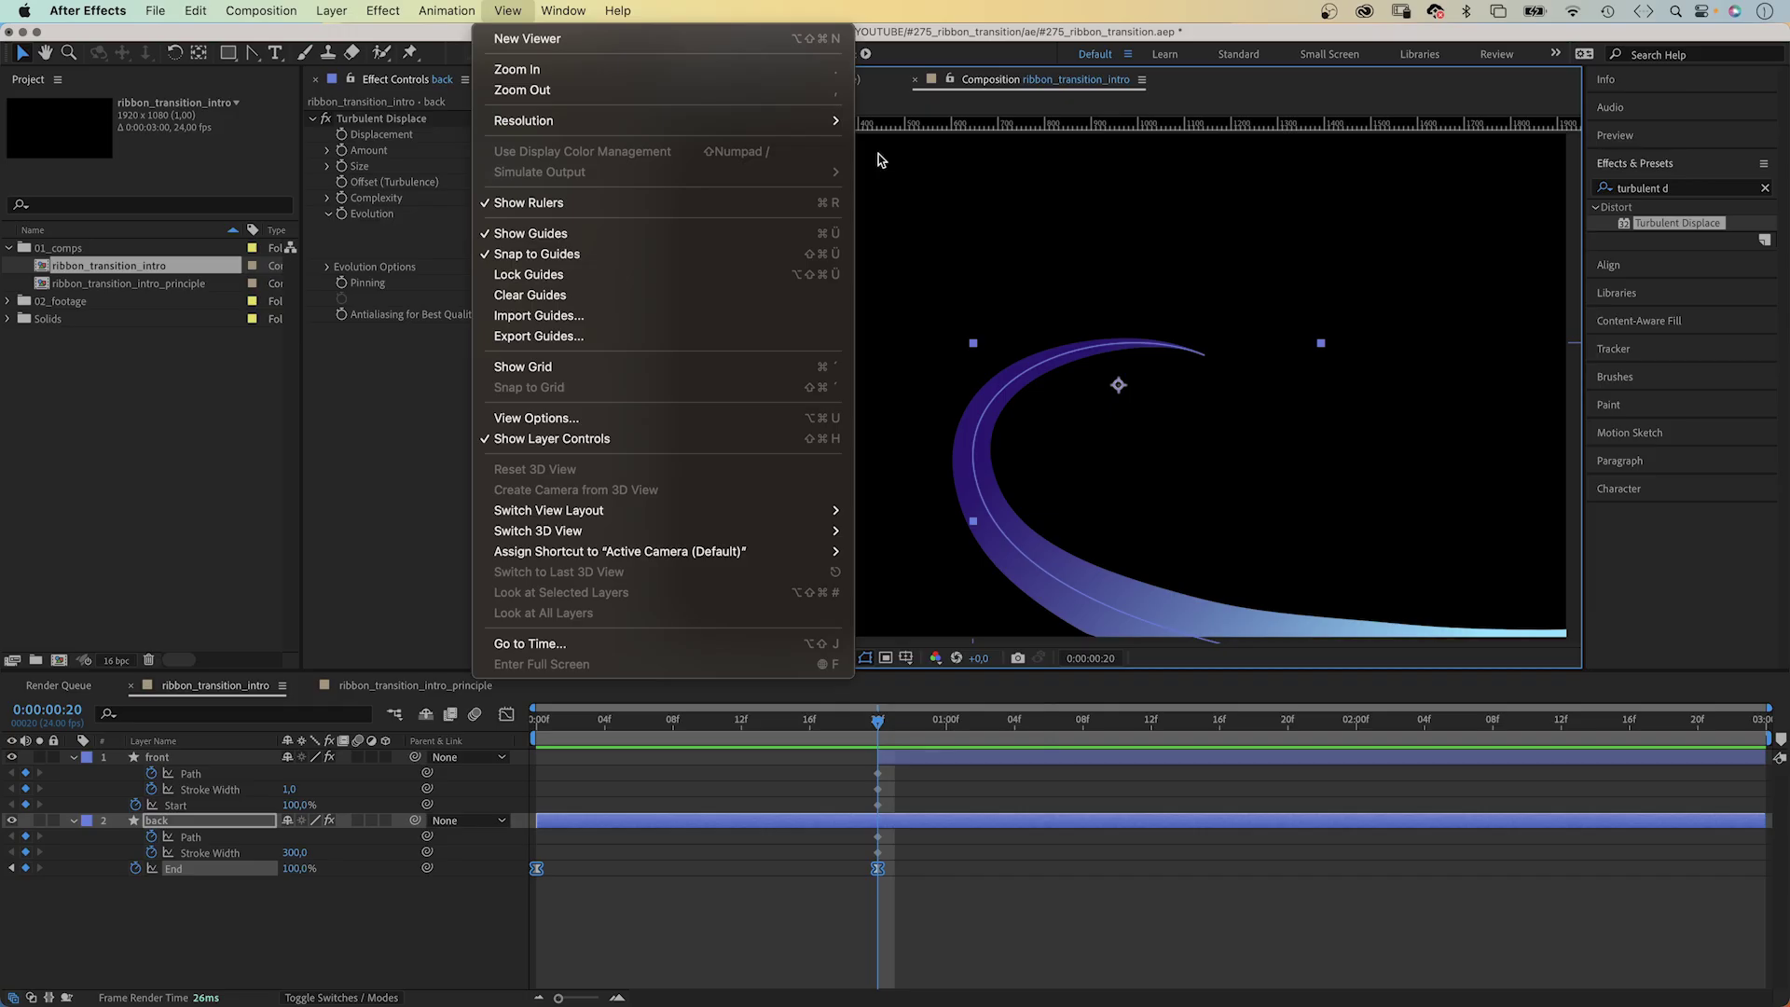
left_click(992, 469)
key("comma")
key("comma")
key("comma")
key("comma")
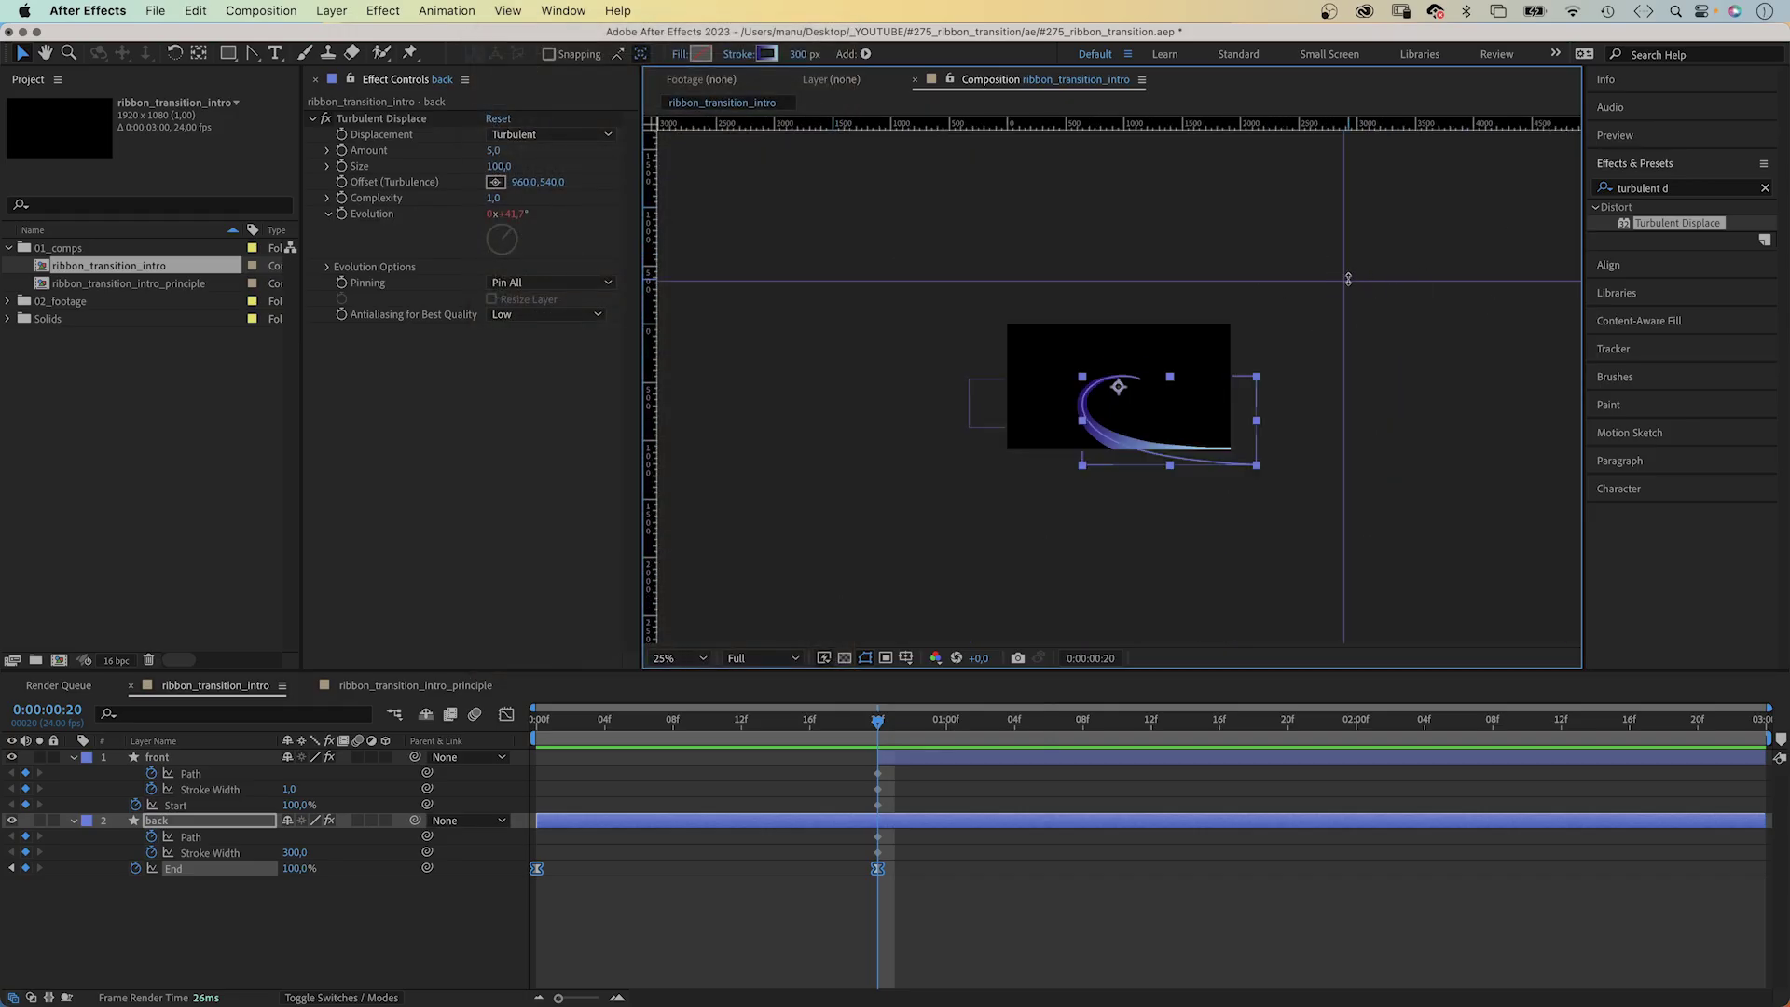
- At 2 seconds, drag the front path's points out beyond the frame edges
left_click(992, 756)
left_click_drag(895, 720, 1349, 725)
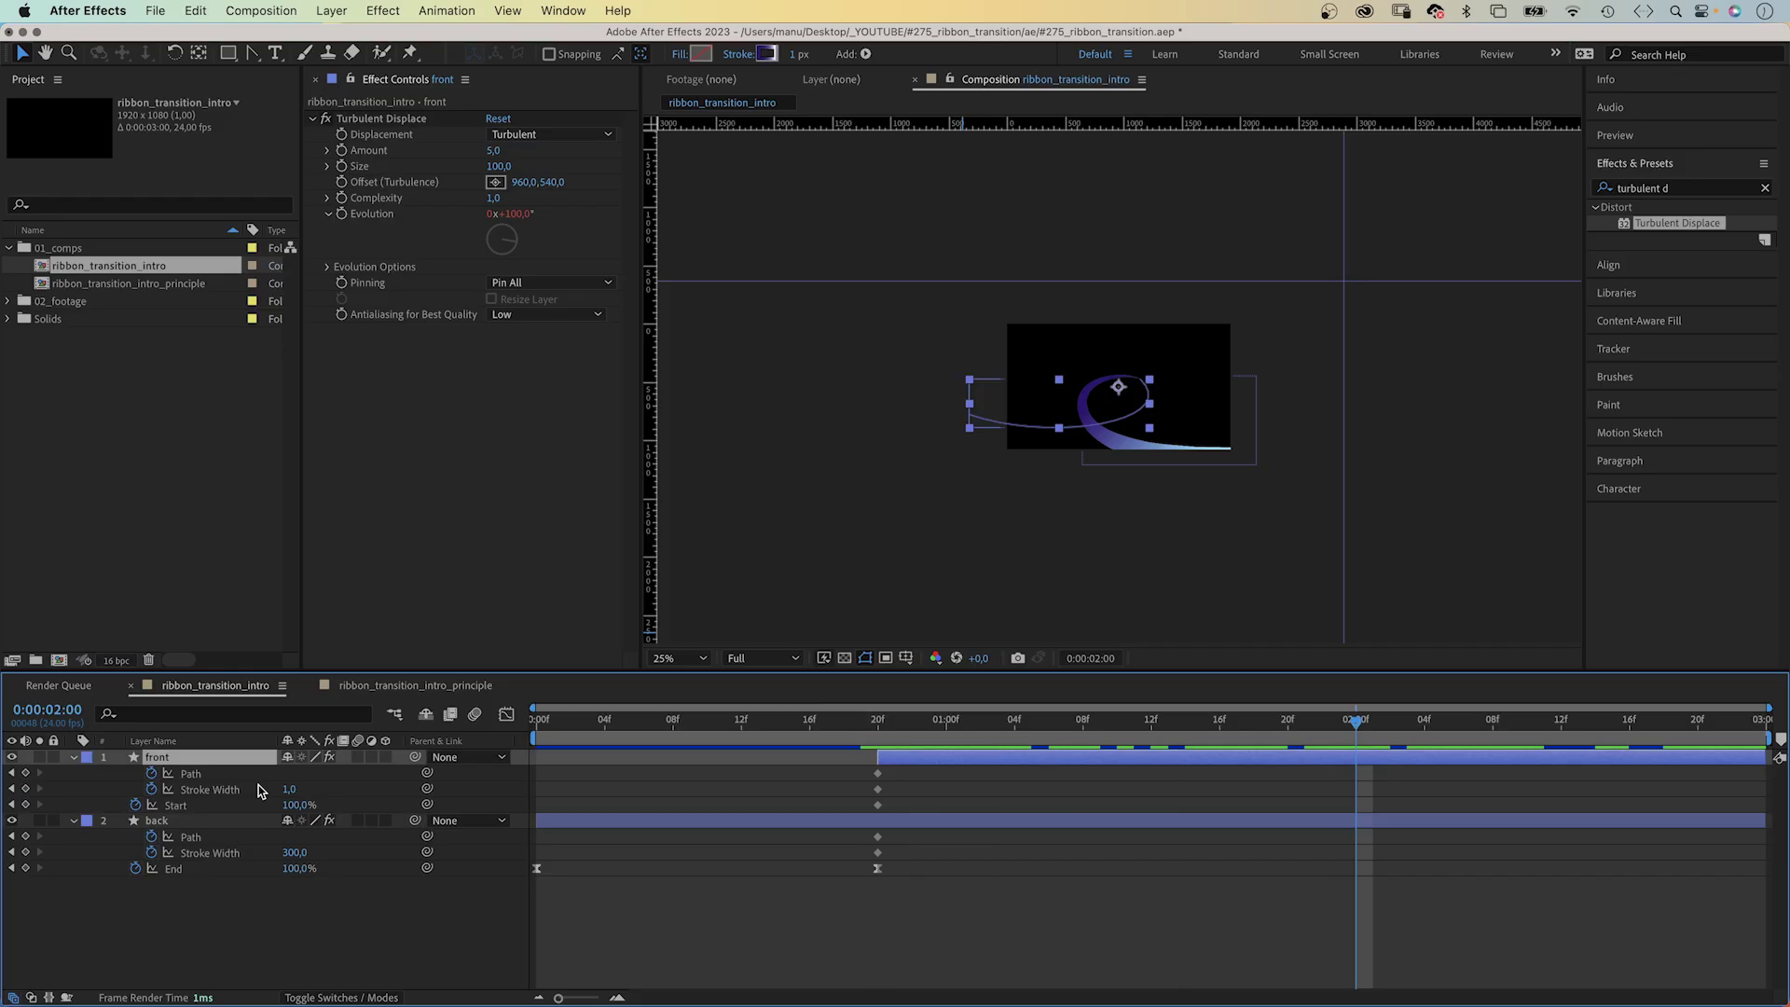
left_click(221, 774)
left_click(1137, 379)
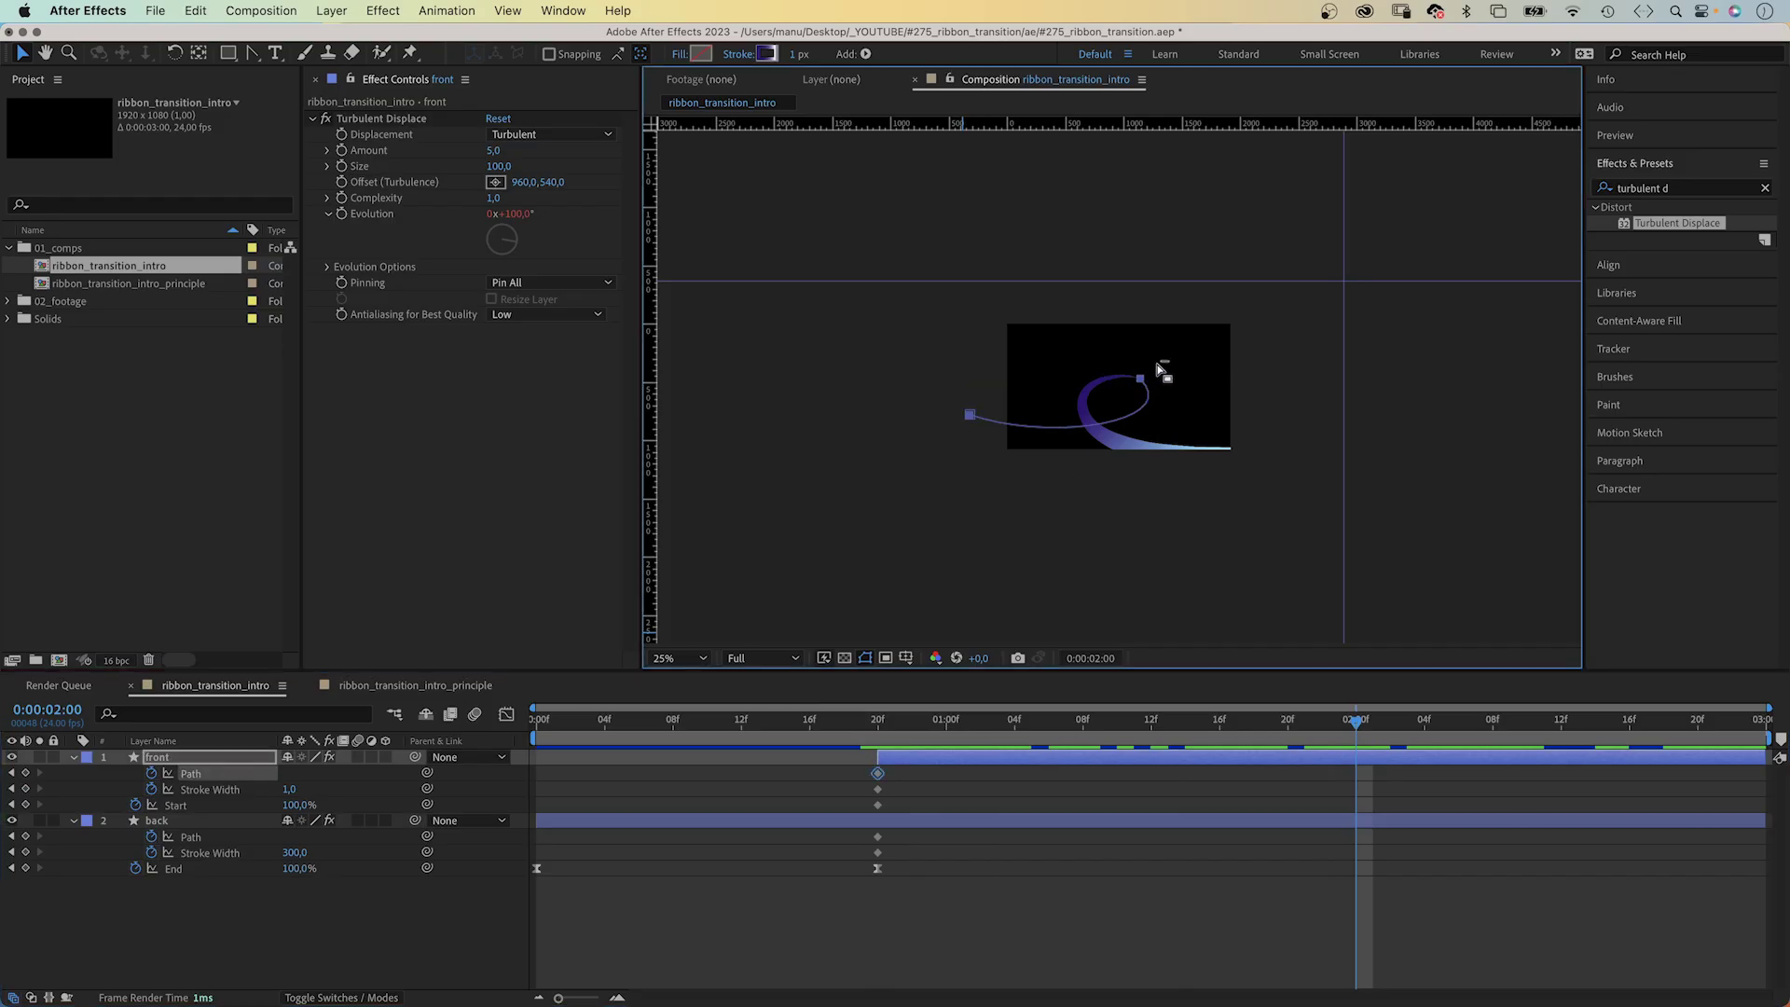
left_click_drag(1141, 382, 1343, 285)
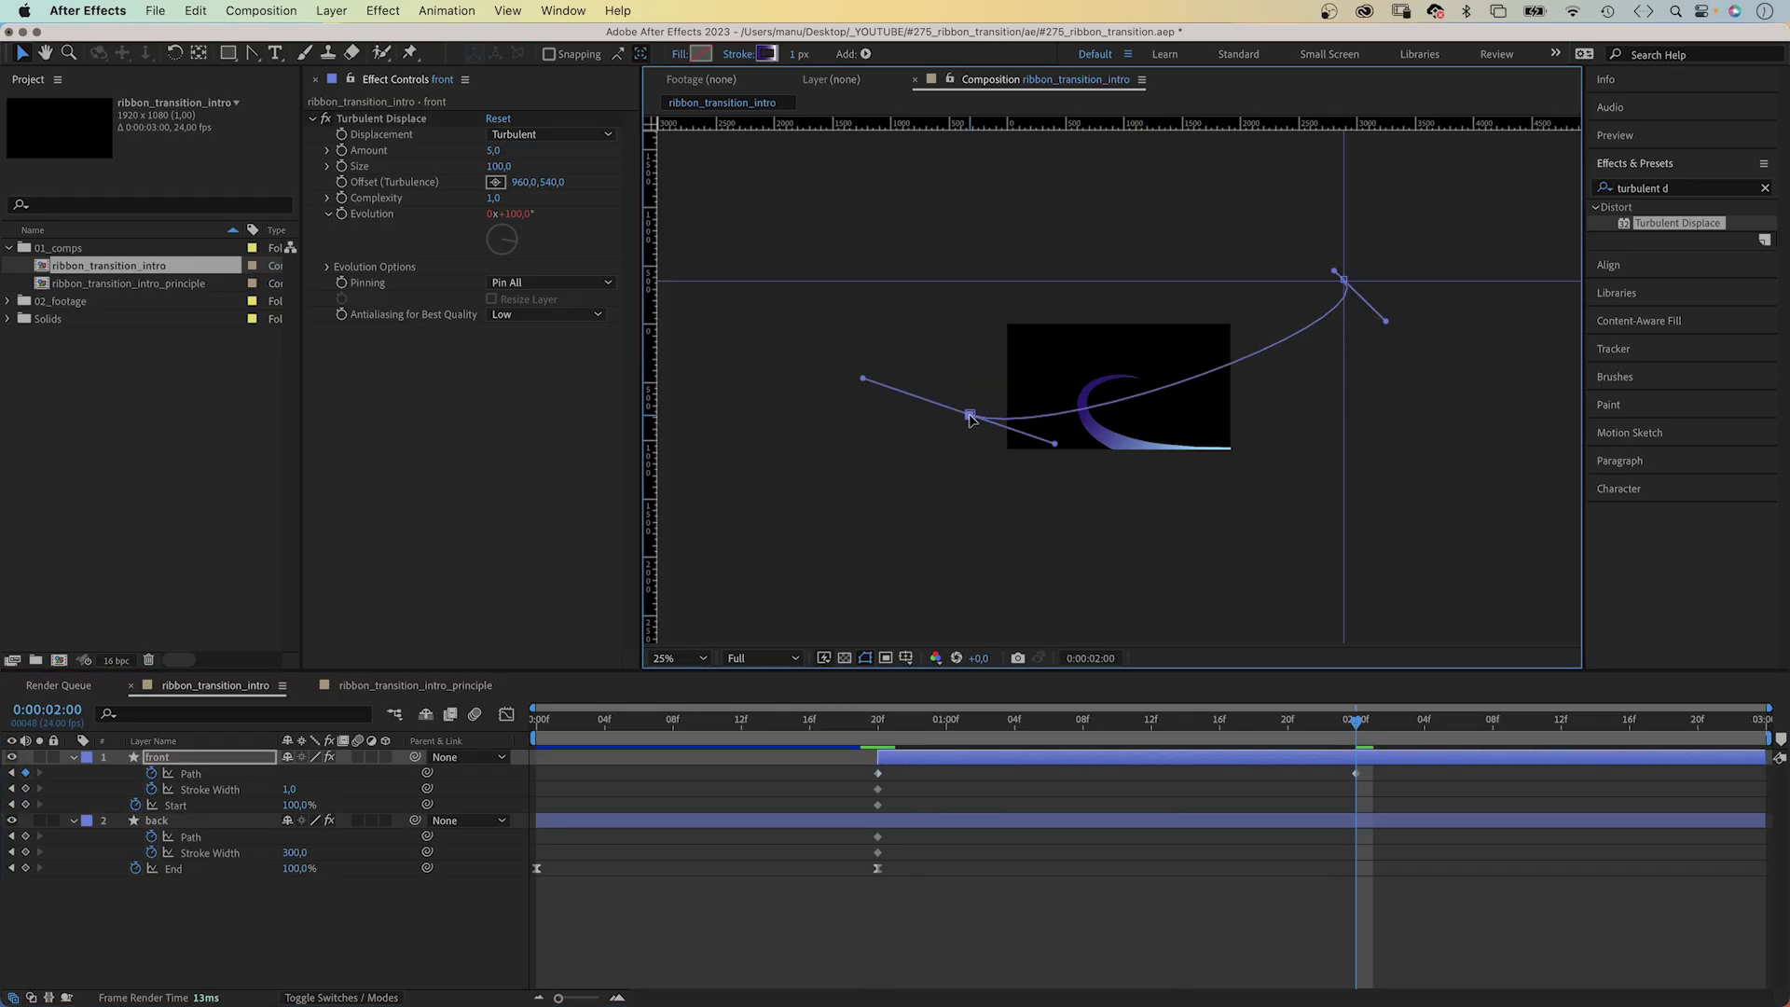
left_click_drag(969, 419, 855, 399)
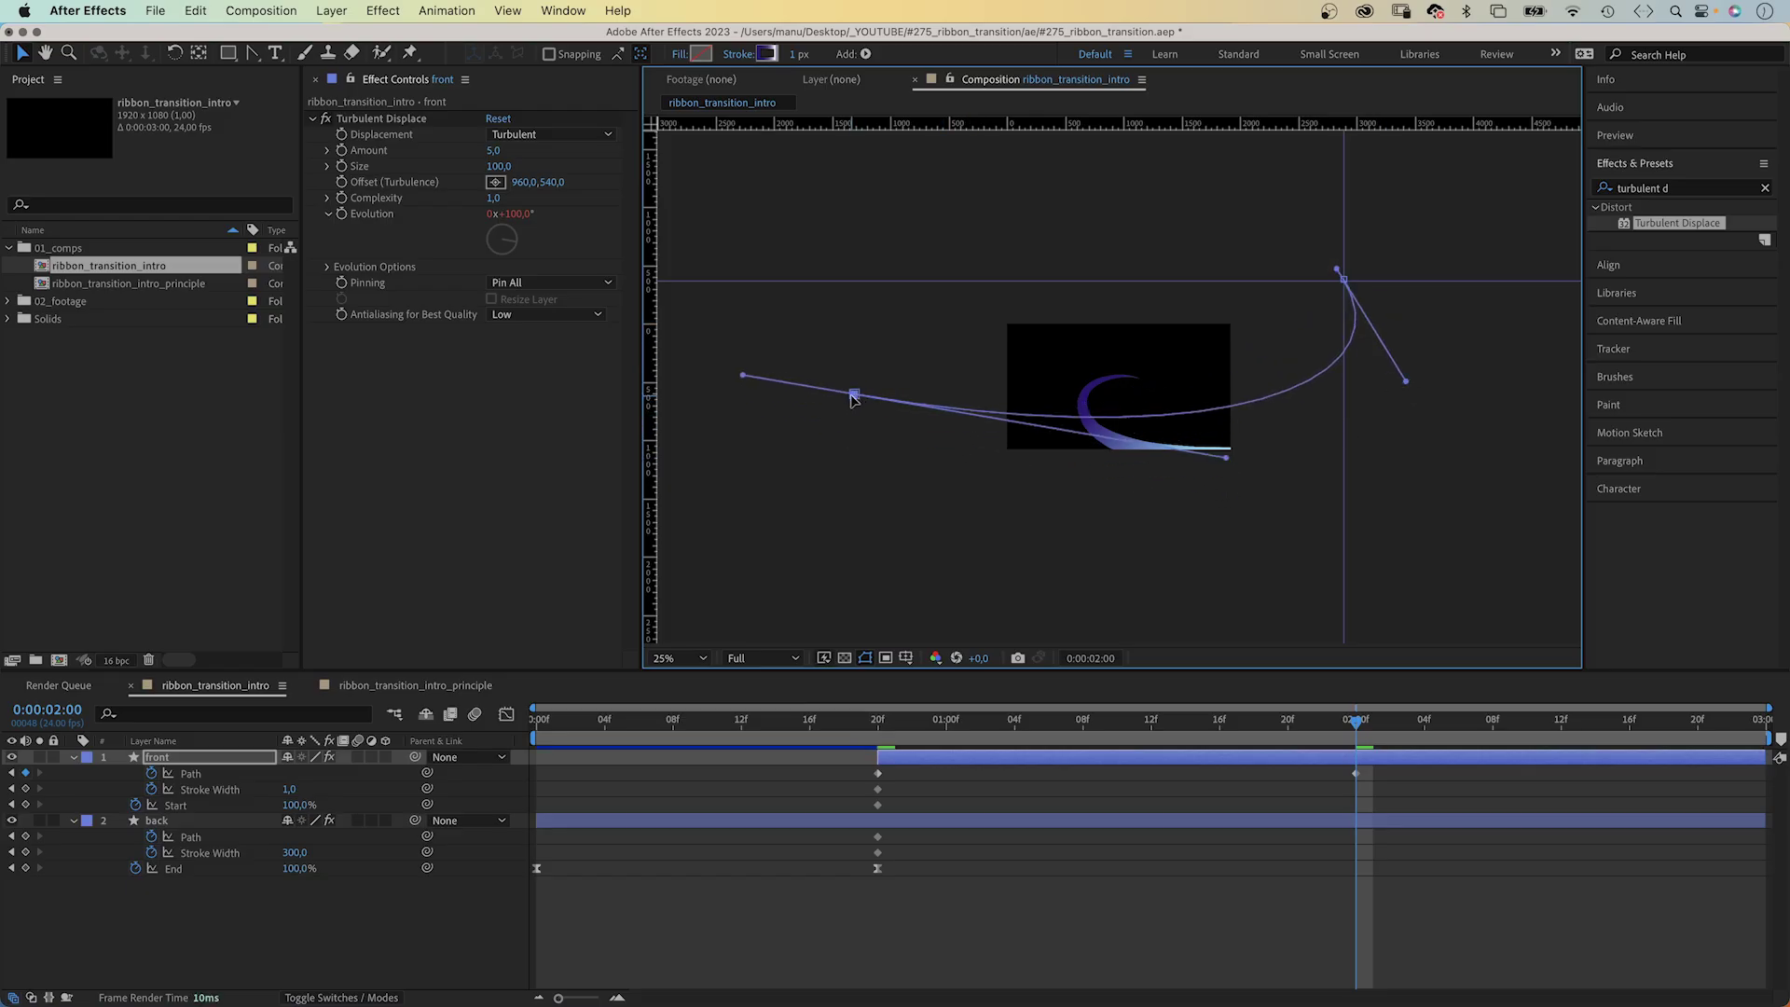
- Stretch the back path into a wide offscreen C-shaped arc, then scrub to review
left_click(197, 839)
left_click_drag(1156, 403, 1339, 290)
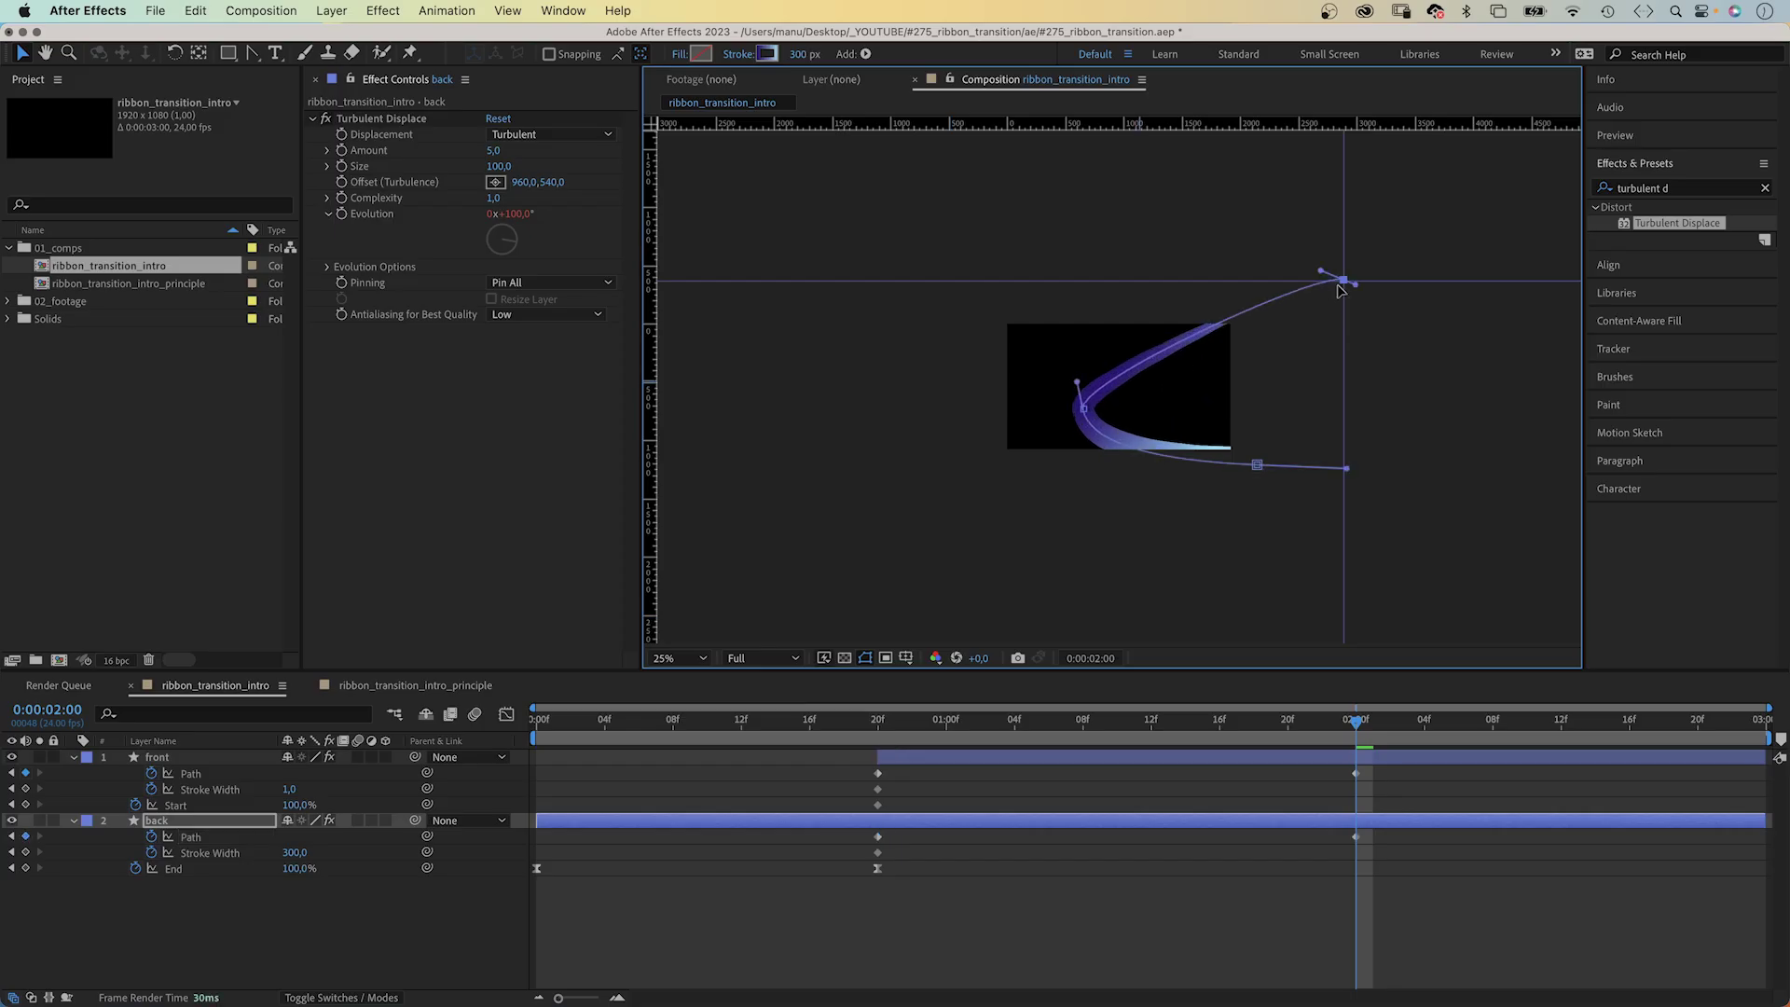
left_click_drag(1084, 407, 1044, 279)
left_click_drag(1259, 466, 1316, 503)
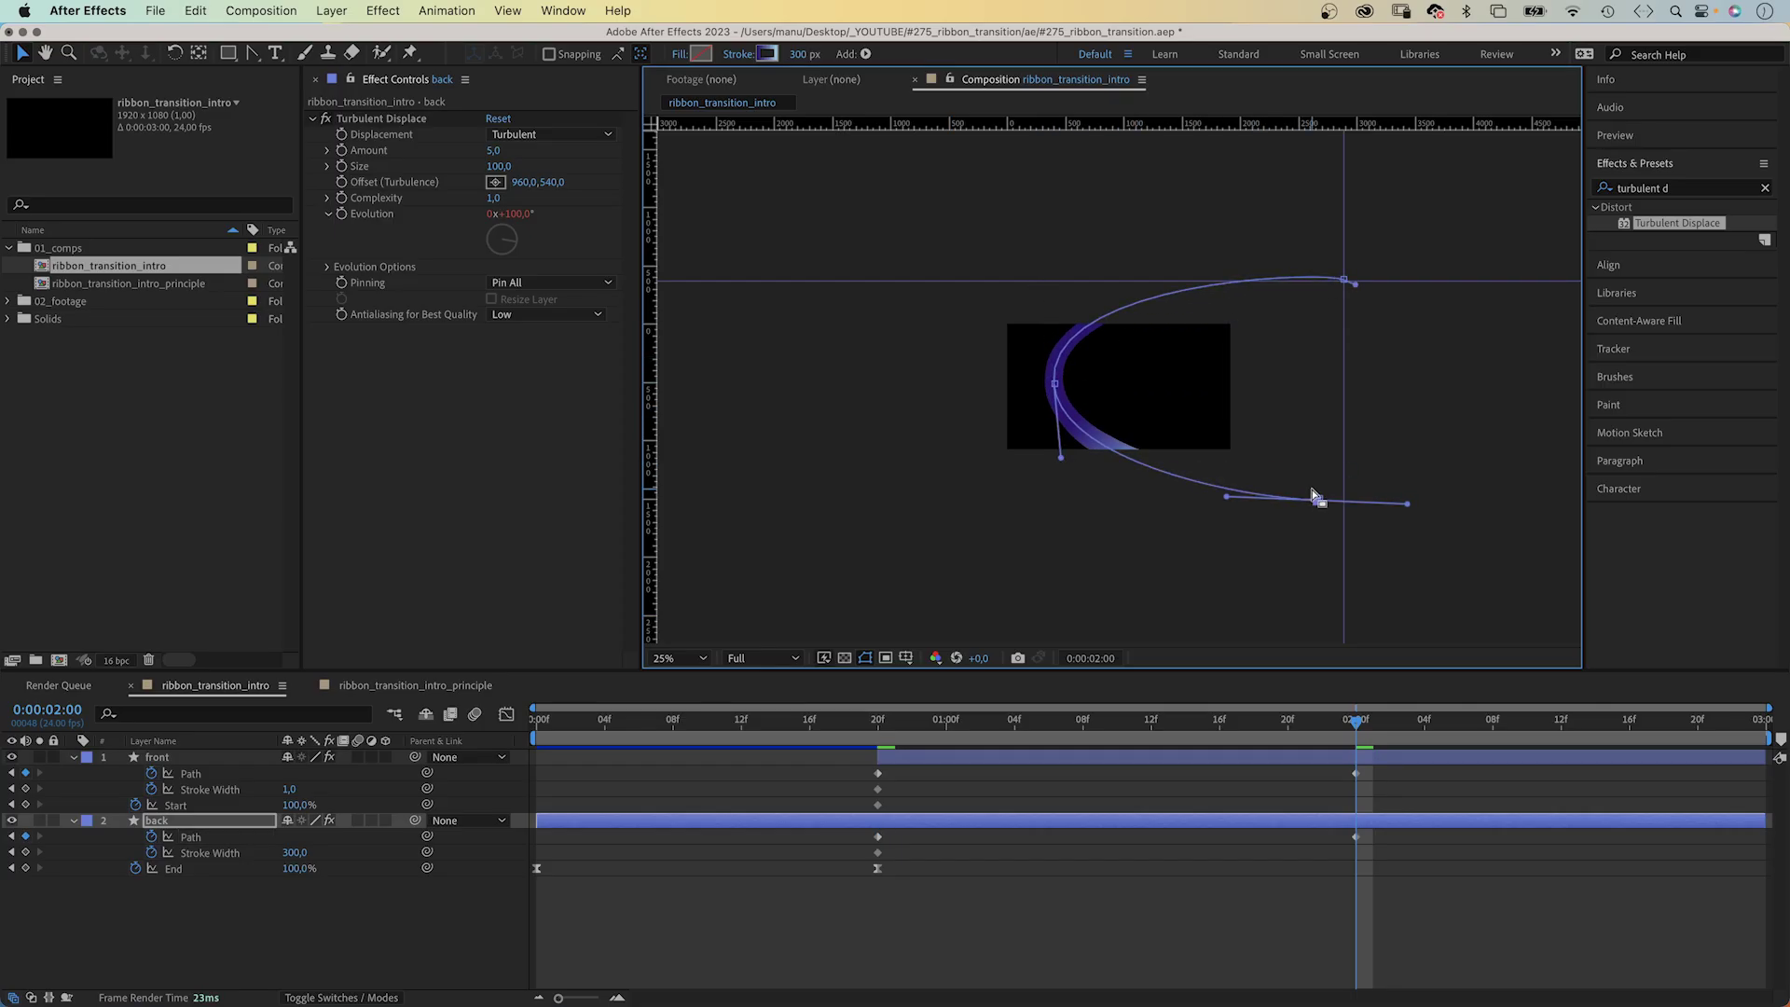
left_click_drag(1343, 281, 1277, 262)
left_click(1343, 724)
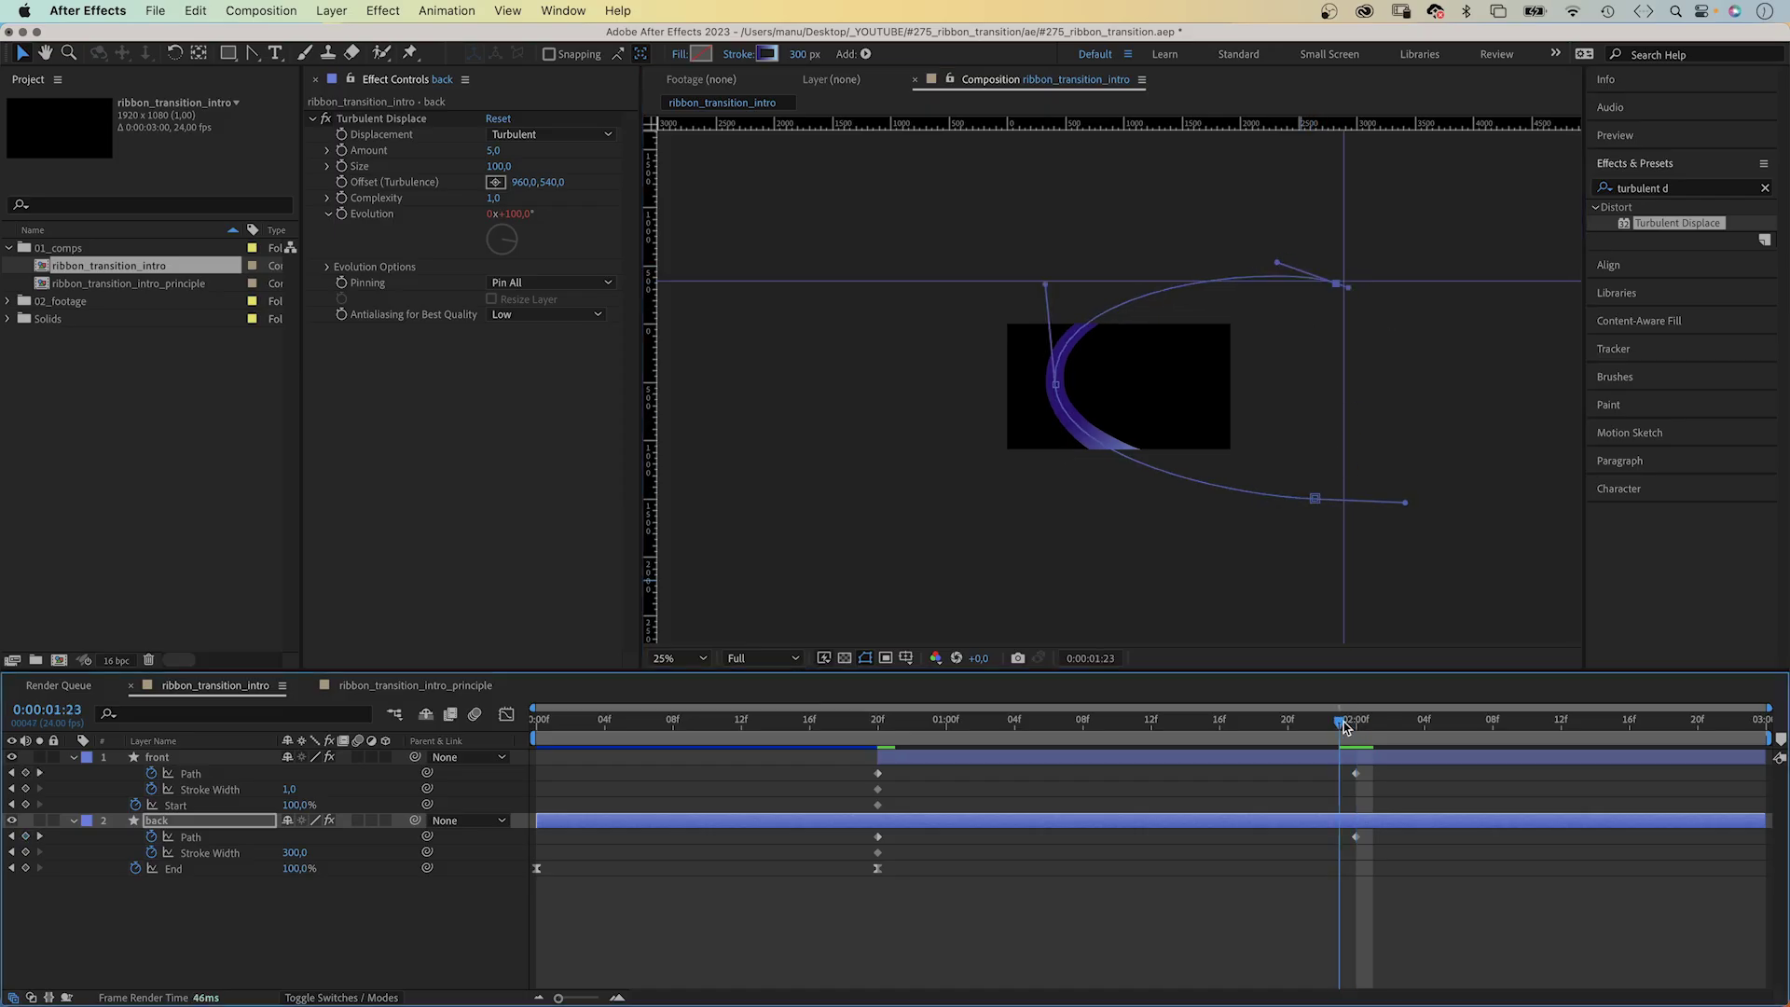
left_click_drag(1344, 724, 1362, 761)
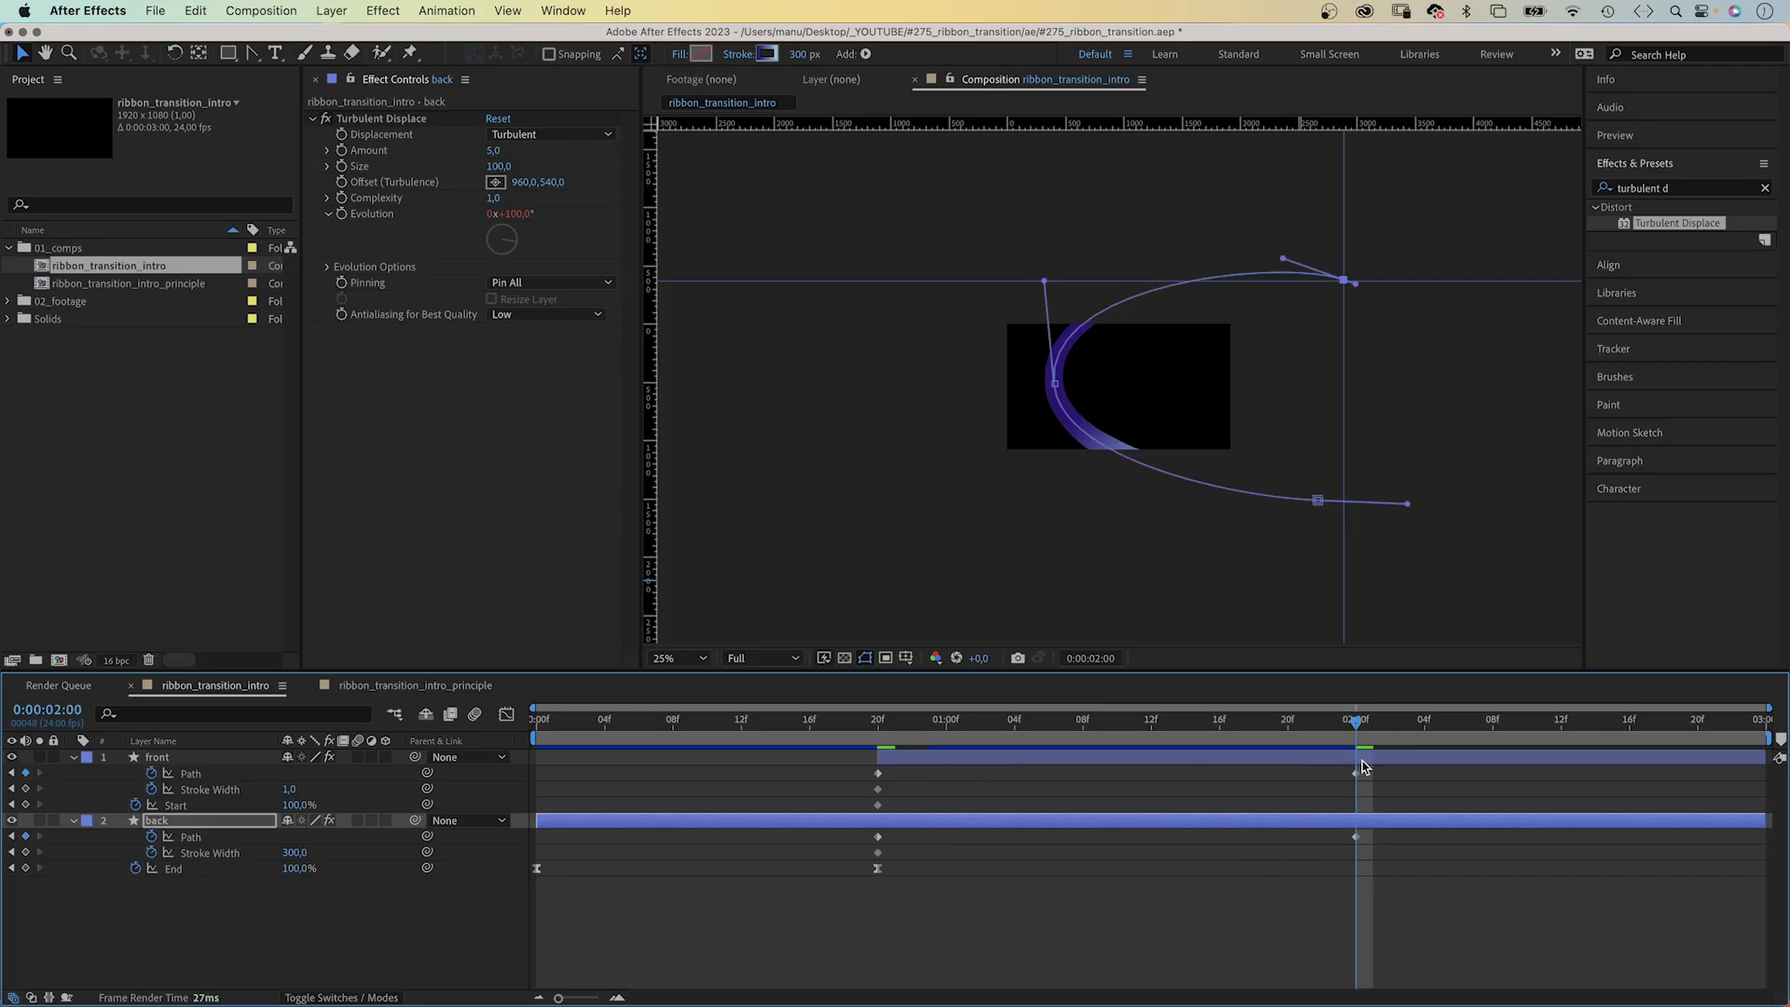
- At 2:00, keyframe front Stroke Width 5000, back Stroke Width 1000, and front Trim Start 0%
left_click(287, 791)
key("Return")
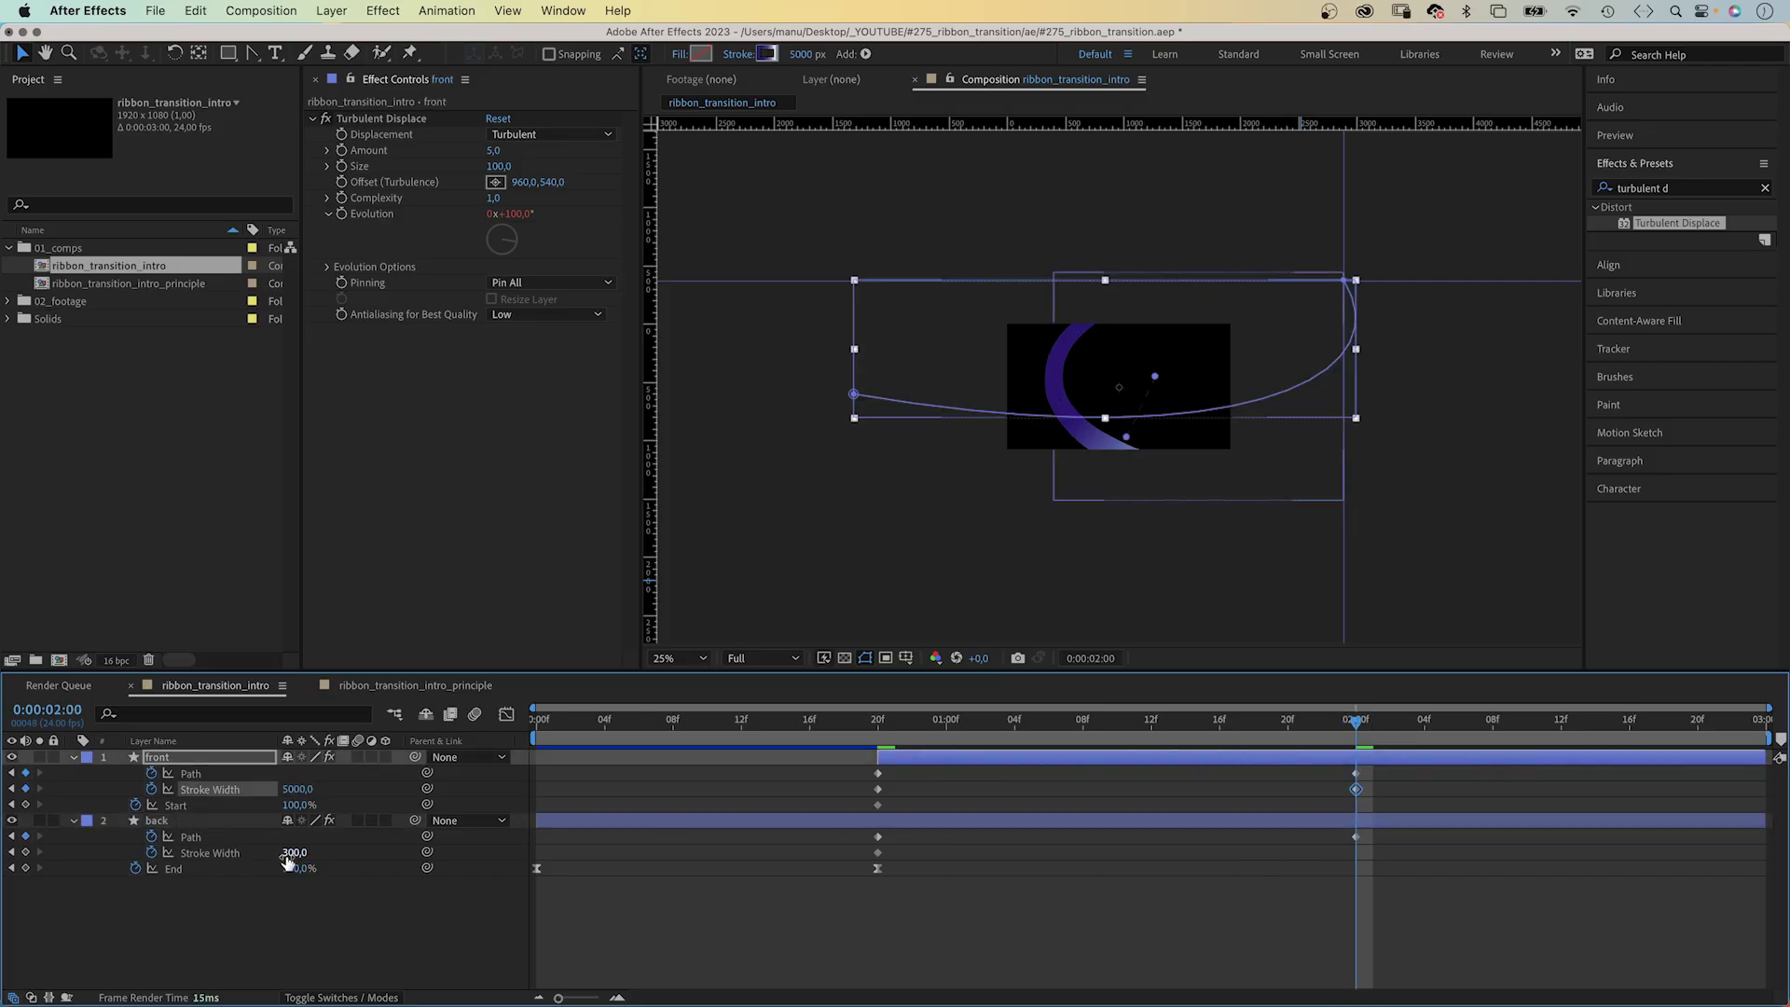
left_click(289, 852)
key("Return")
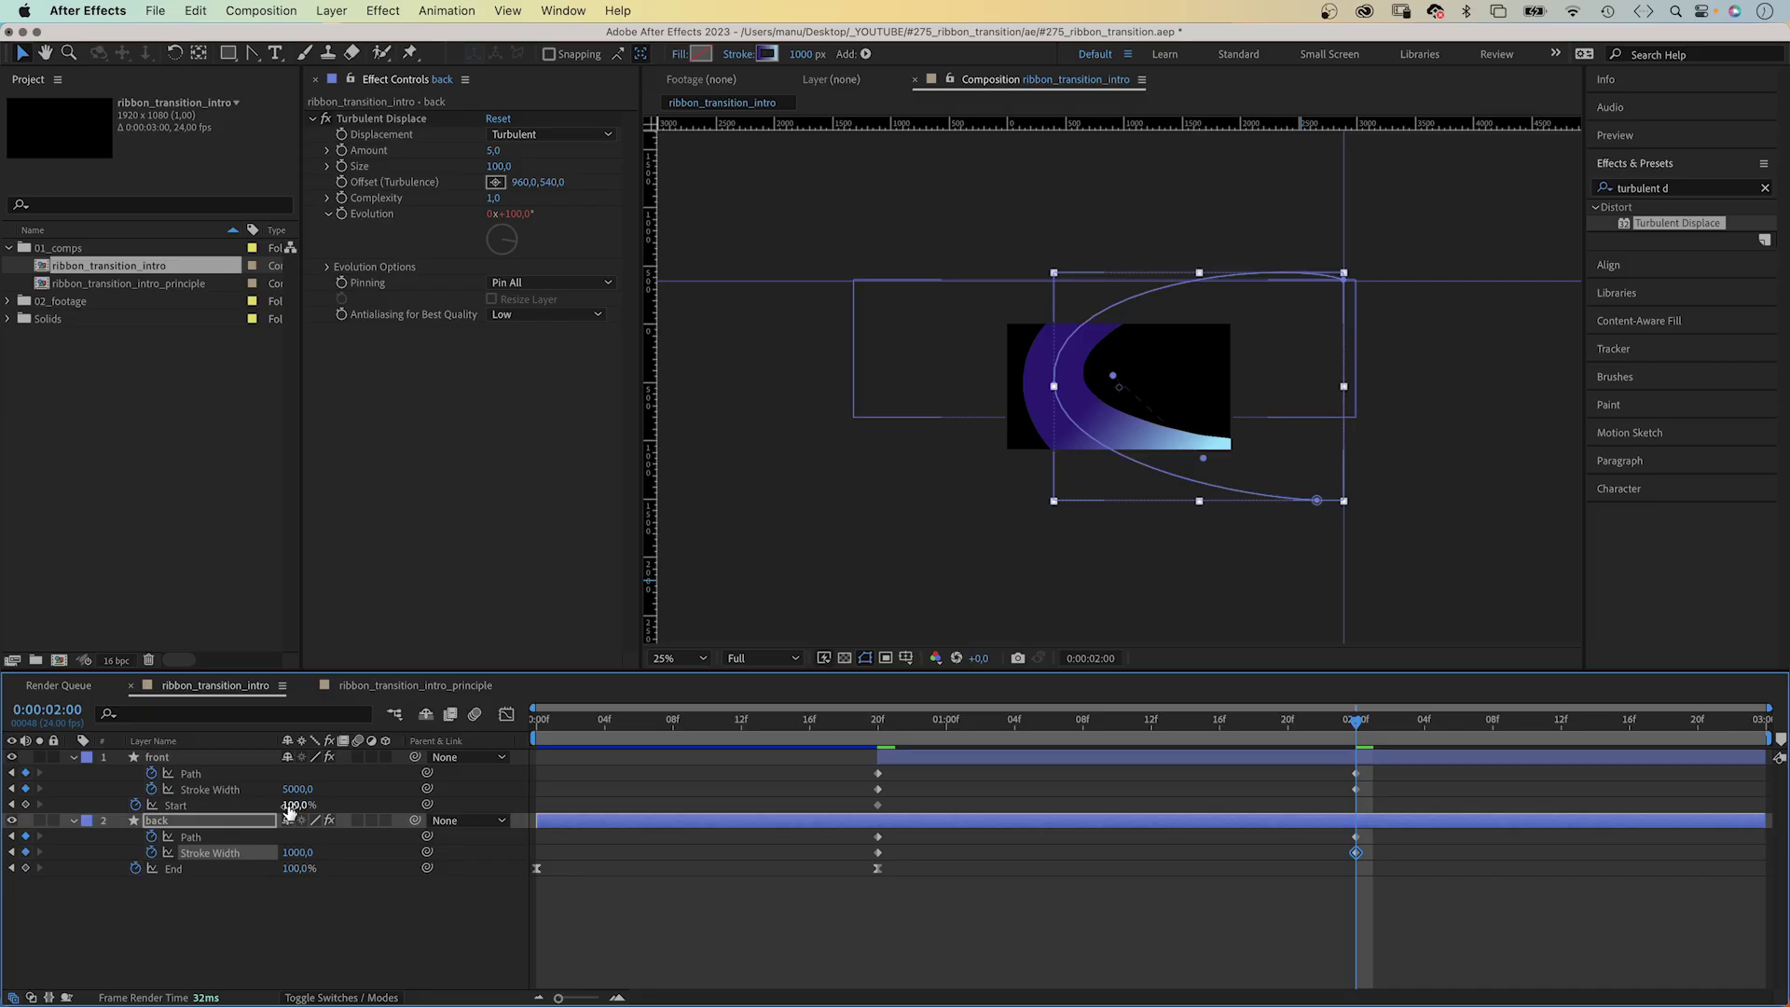
left_click_drag(298, 808, 220, 804)
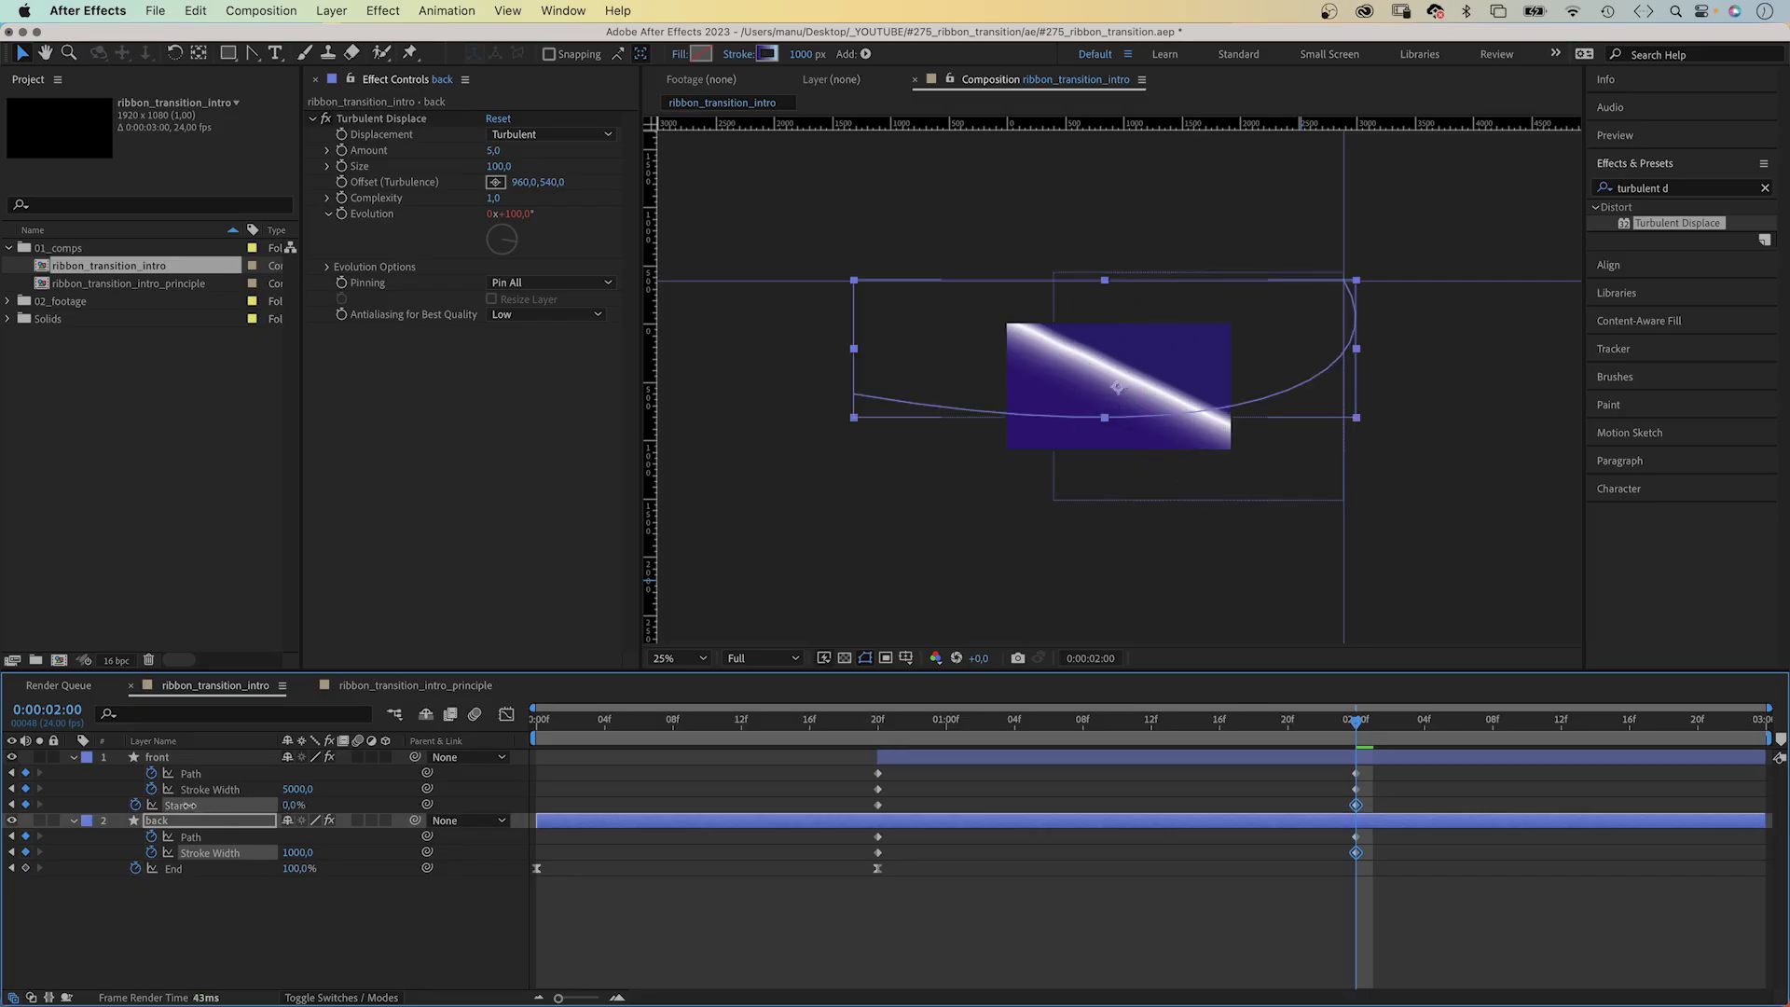
key("super+Up")
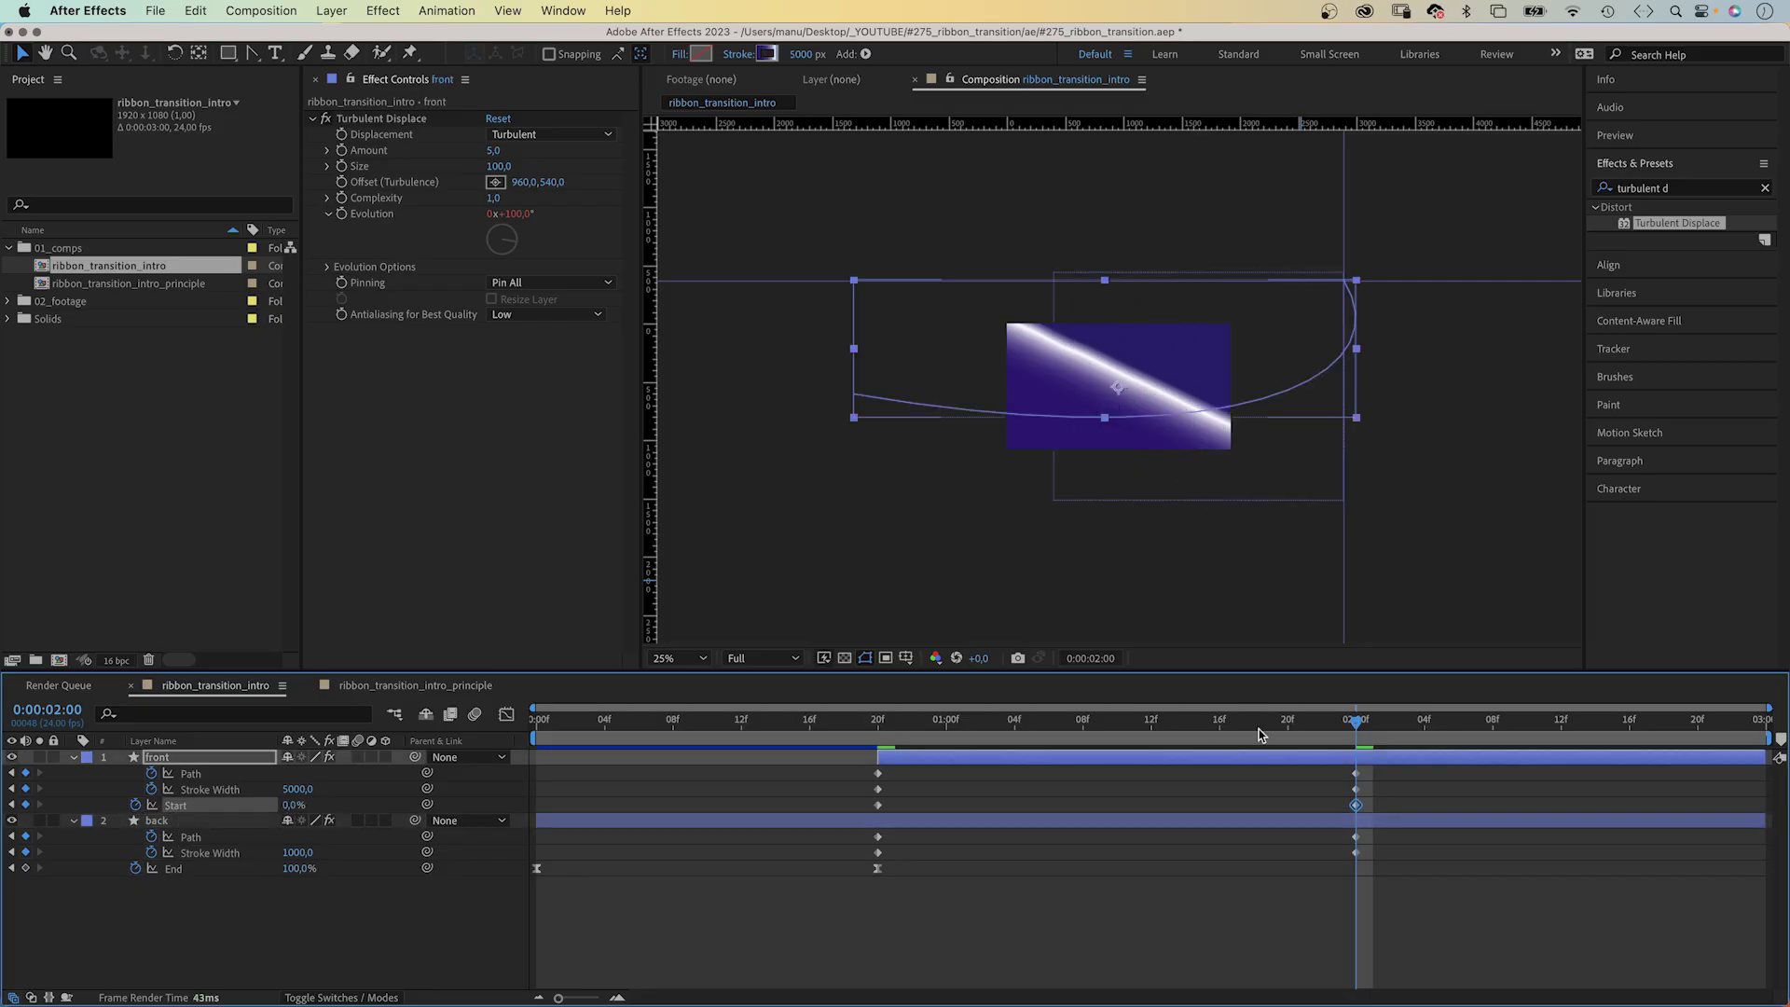
mouse_move(1345, 727)
left_mouse_down()
mouse_move(999, 733)
mouse_move(874, 760)
mouse_move(1356, 714)
left_mouse_up()
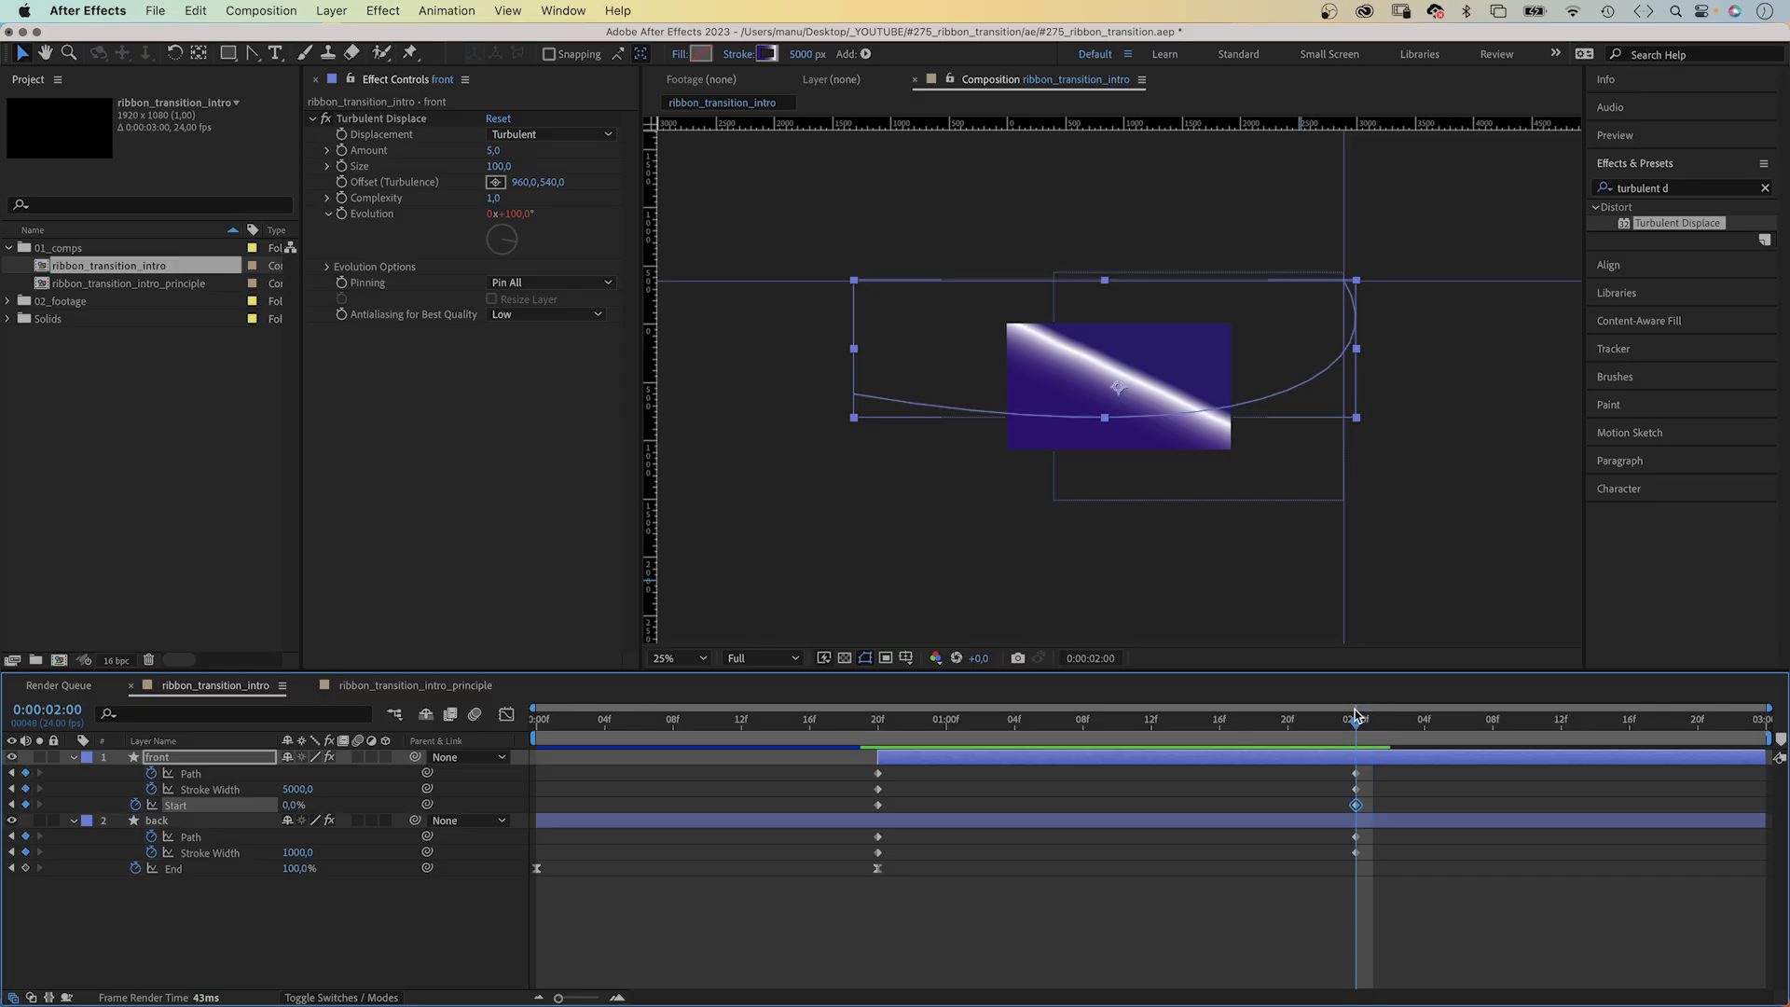
- Select both ribbons' Path and Stroke Width keyframes and show their speed graph
left_click(200, 776)
left_click(202, 789, "shift")
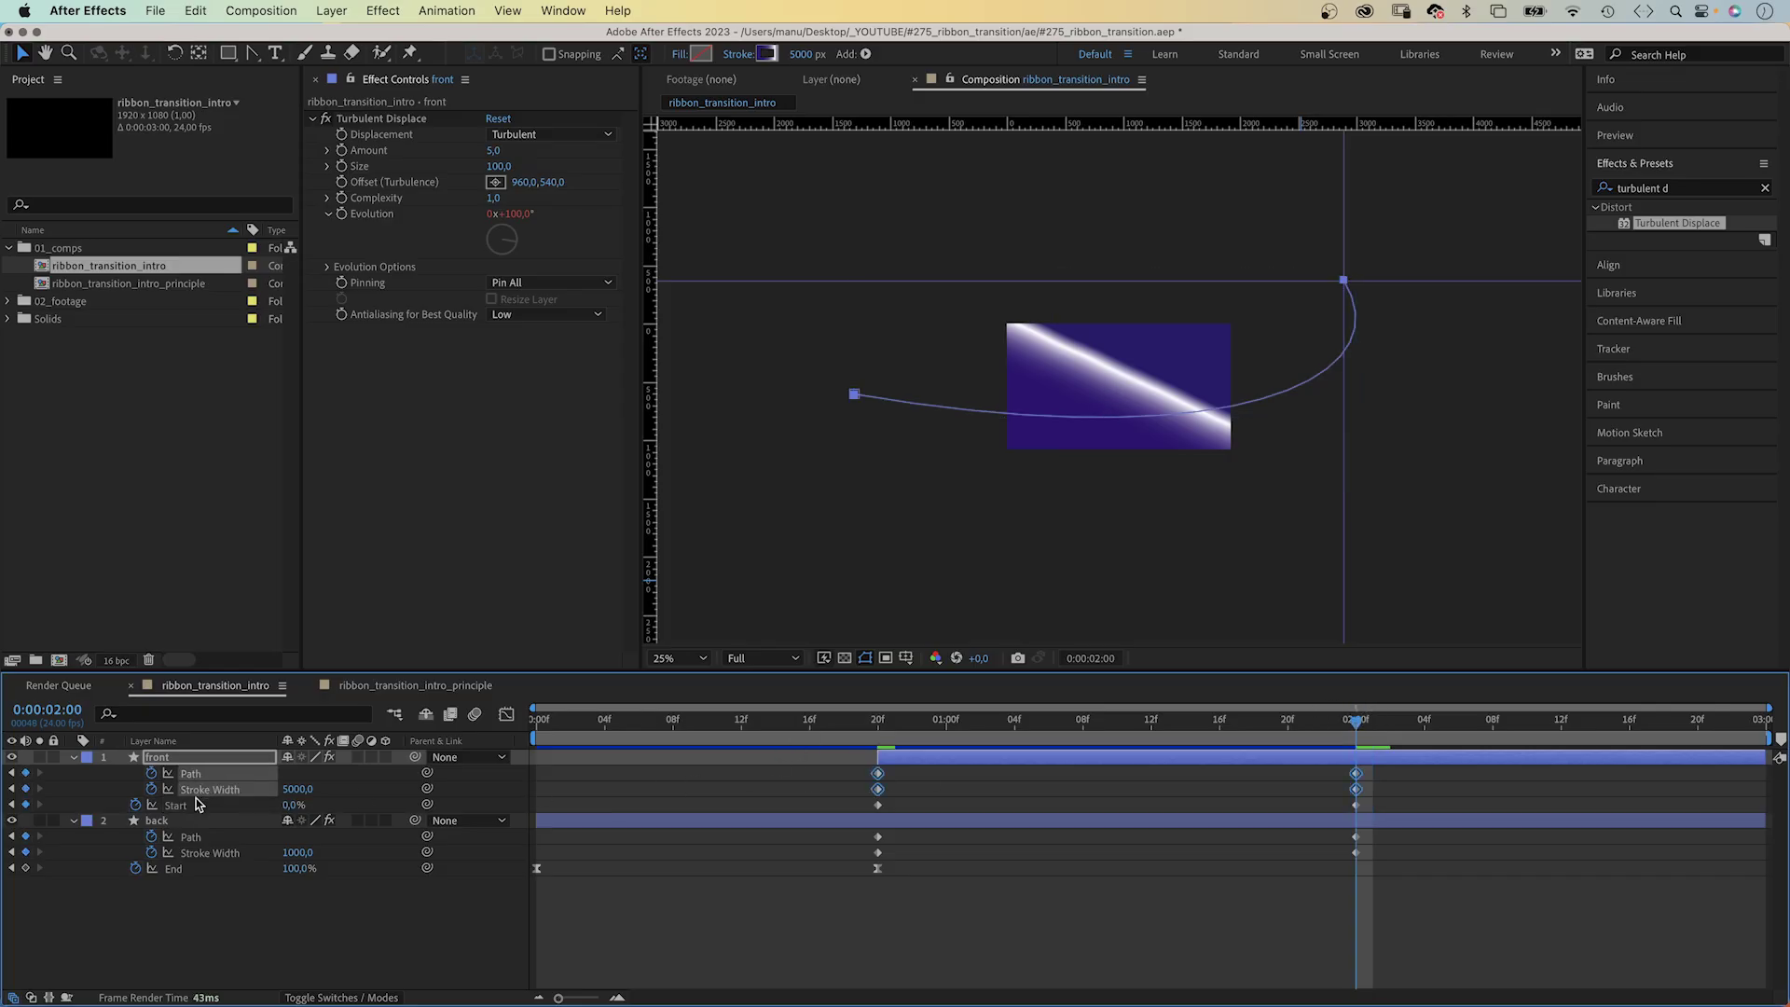
left_click(193, 837, "shift")
left_click(194, 855, "shift")
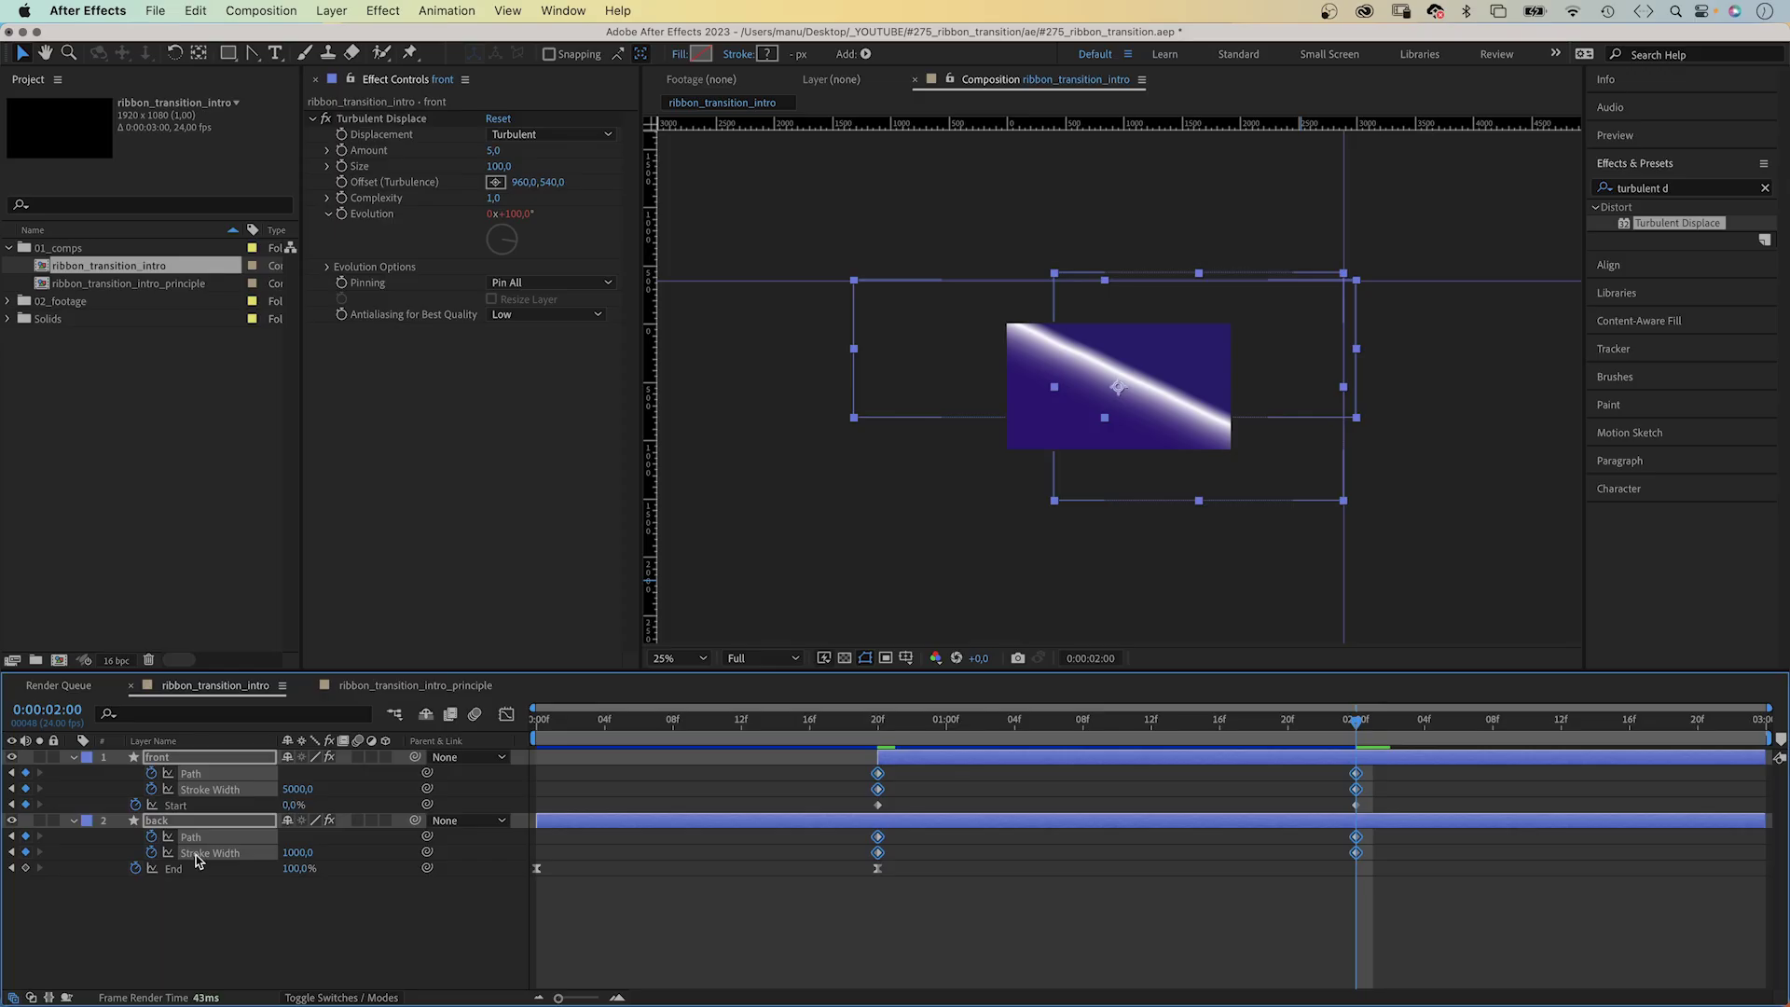
left_click(507, 720)
left_click(962, 979)
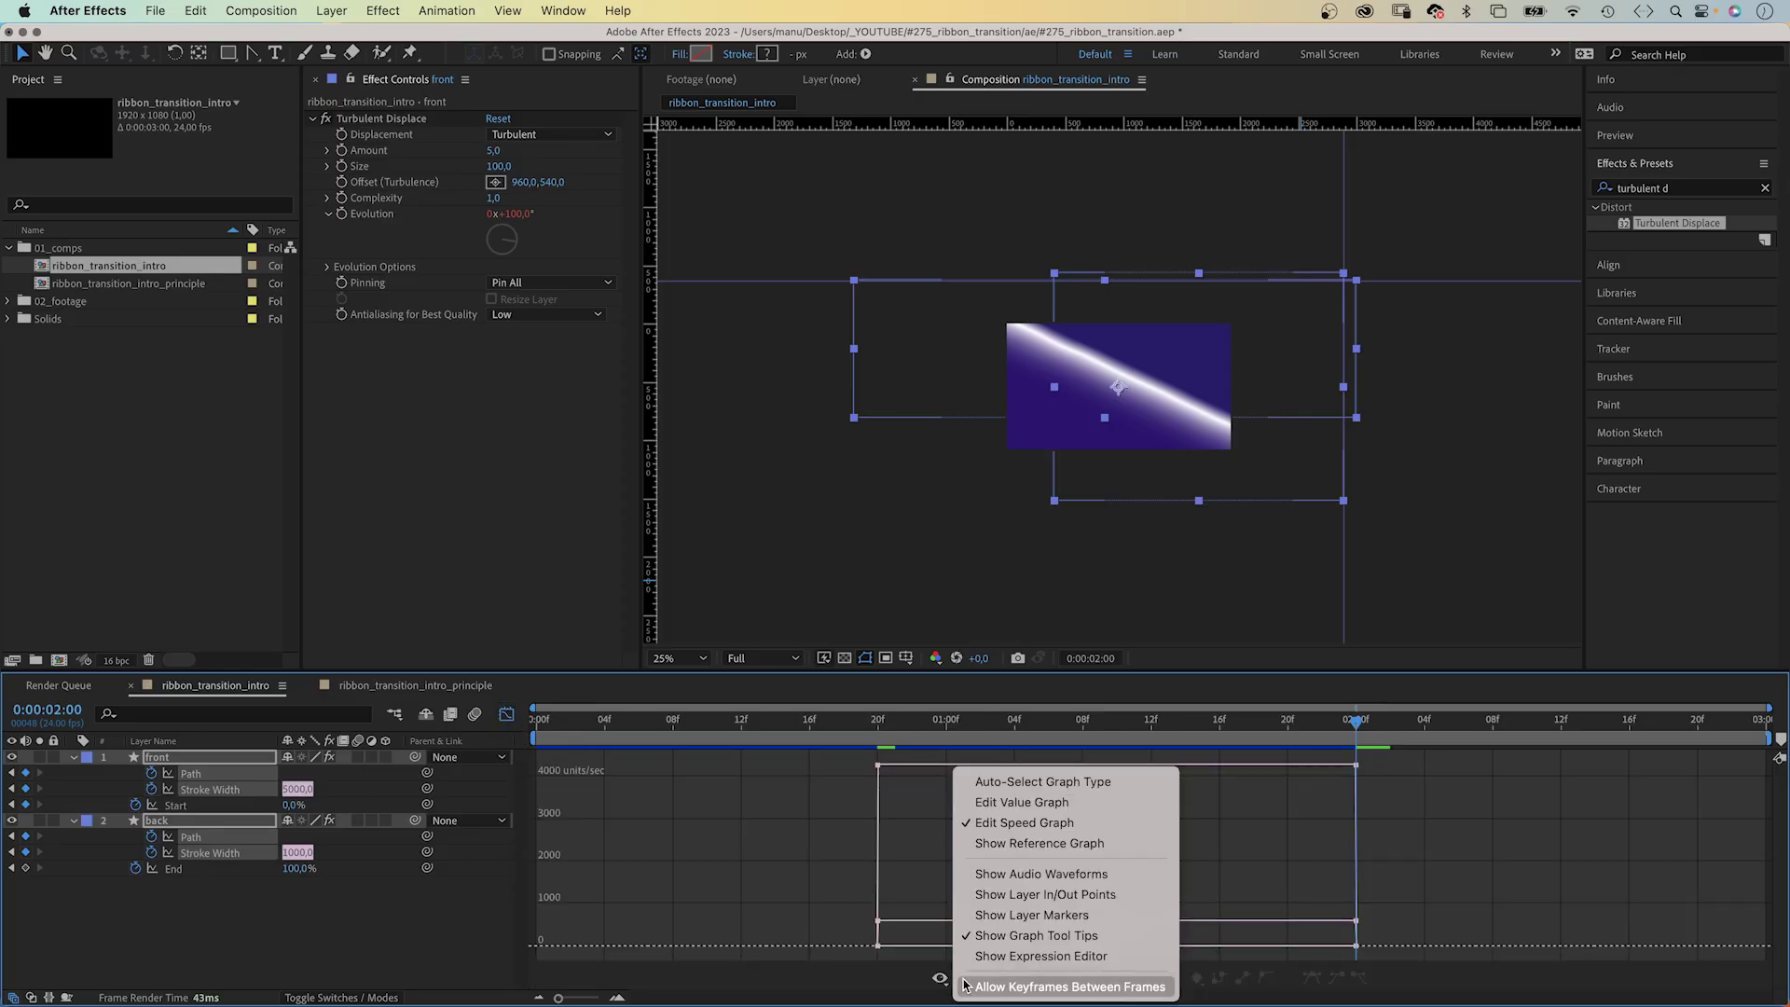
left_click(1038, 824)
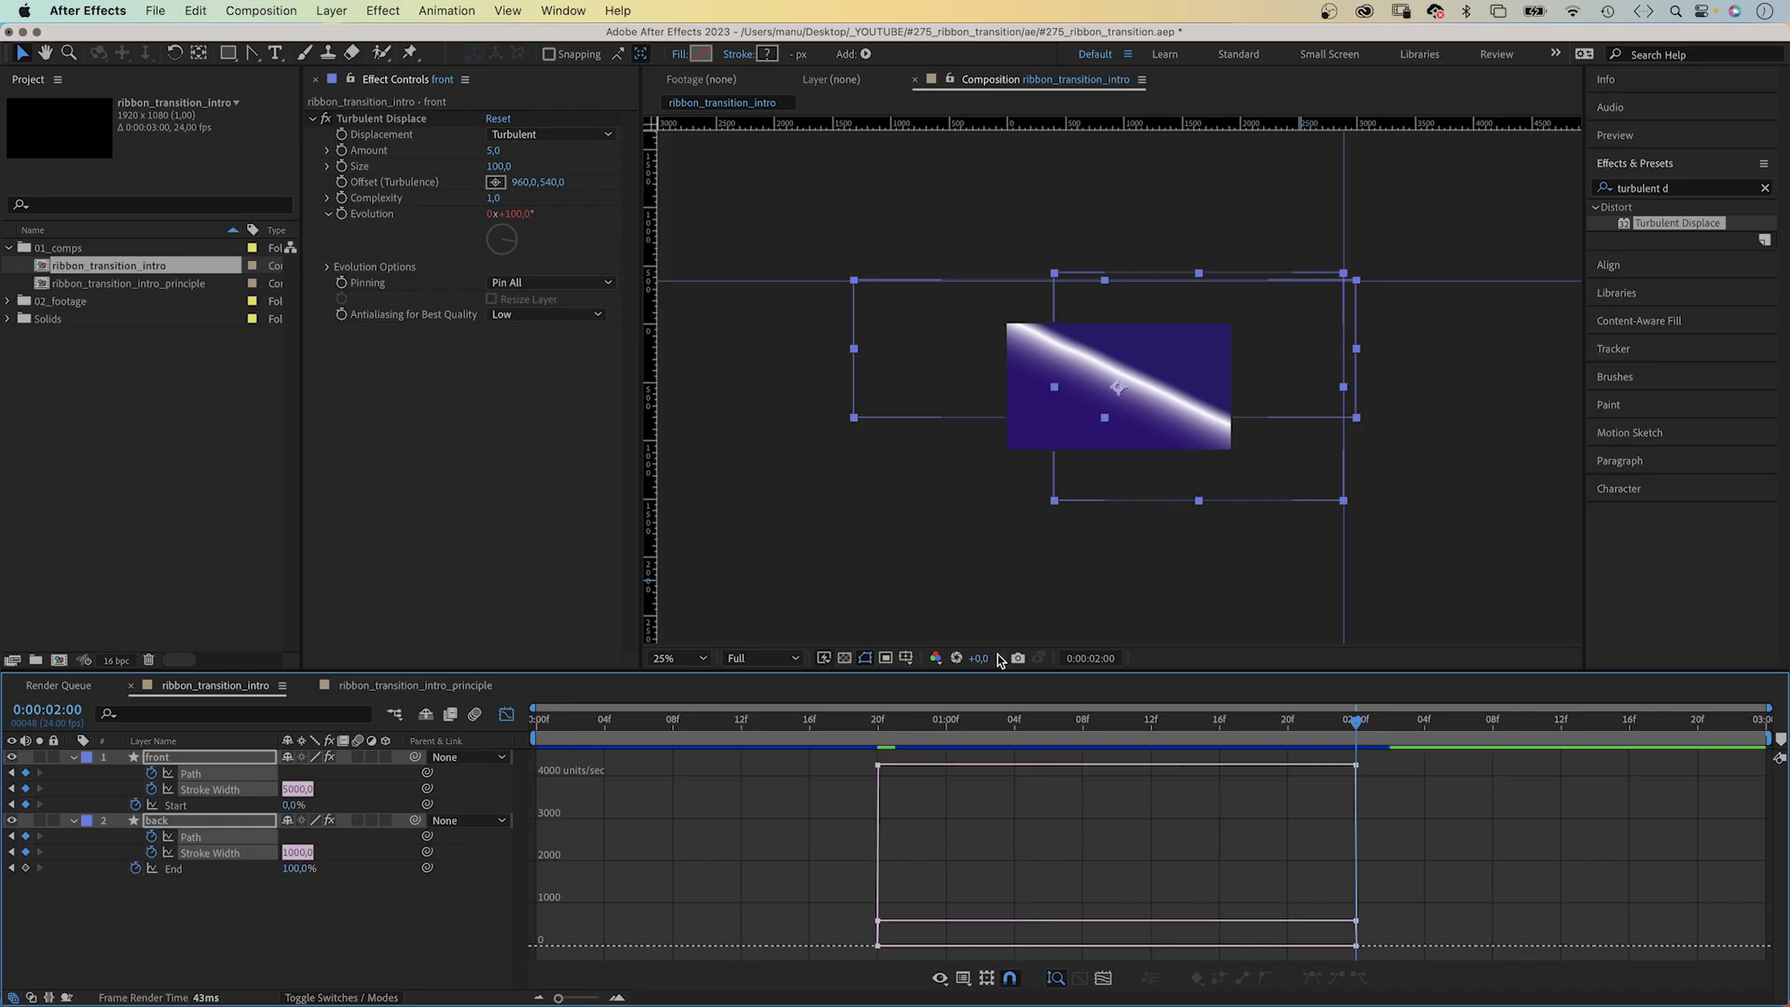
- Ease the keyframes at 20 frames and at 2 seconds
left_click_drag(830, 759, 942, 960)
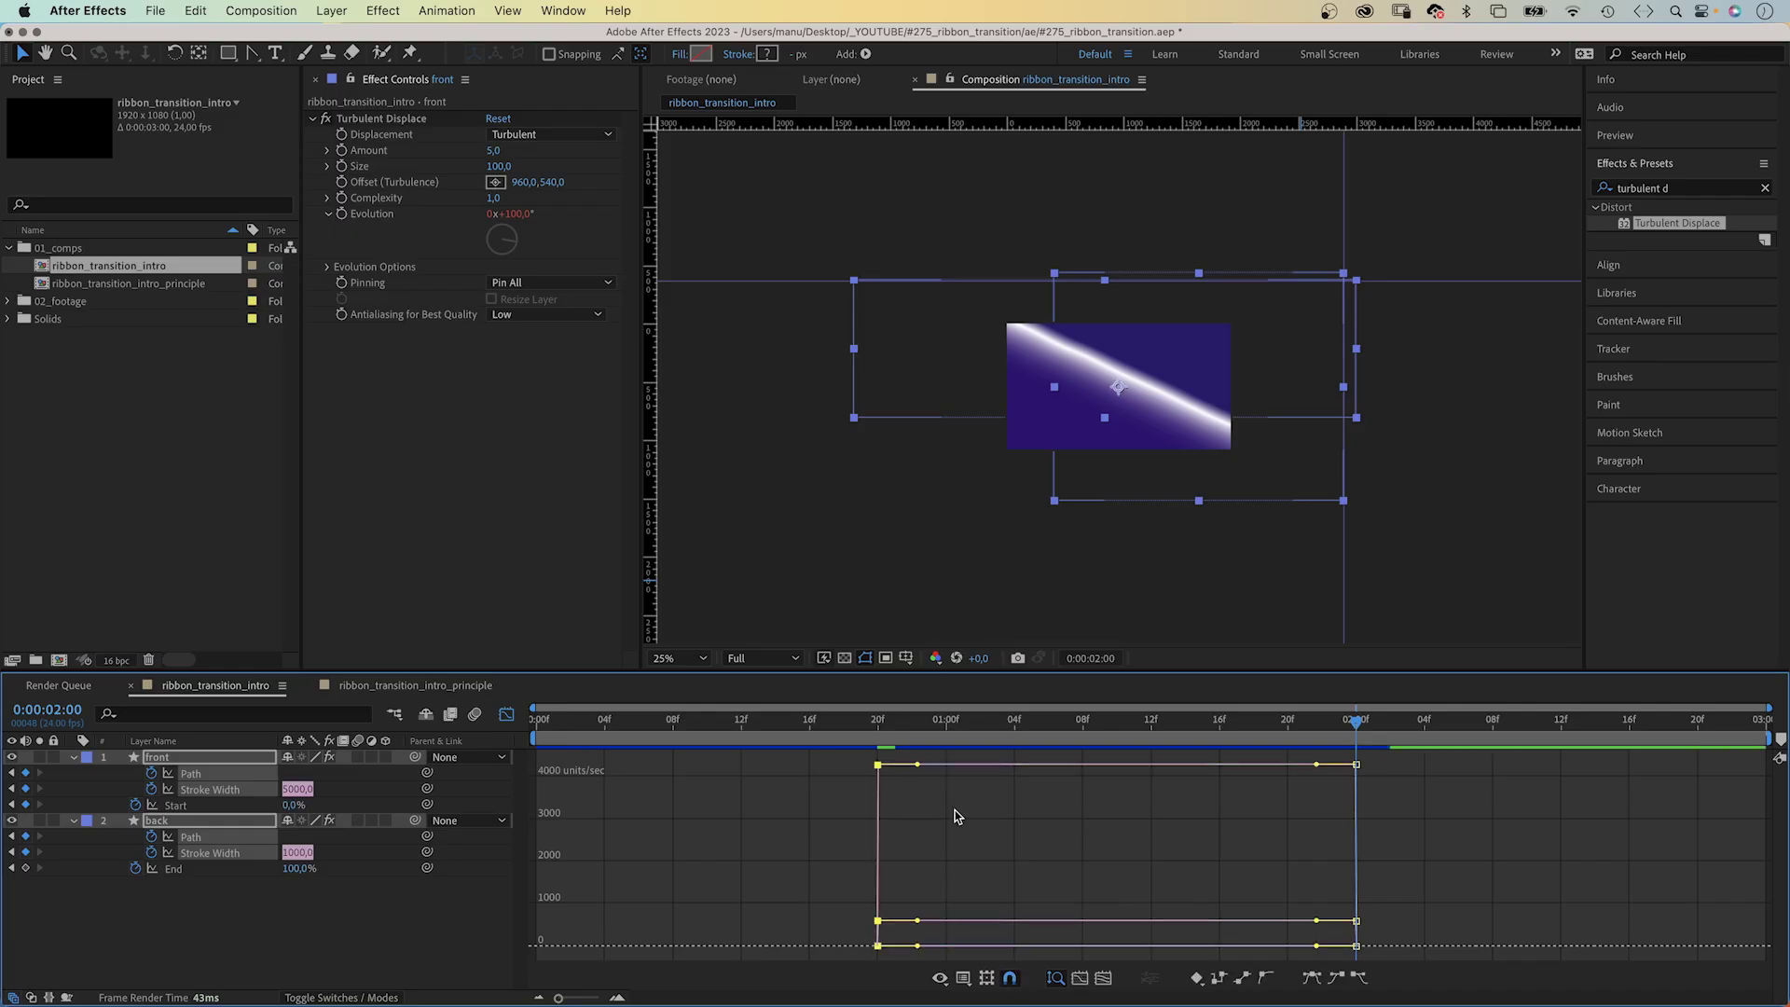
left_click(1310, 978)
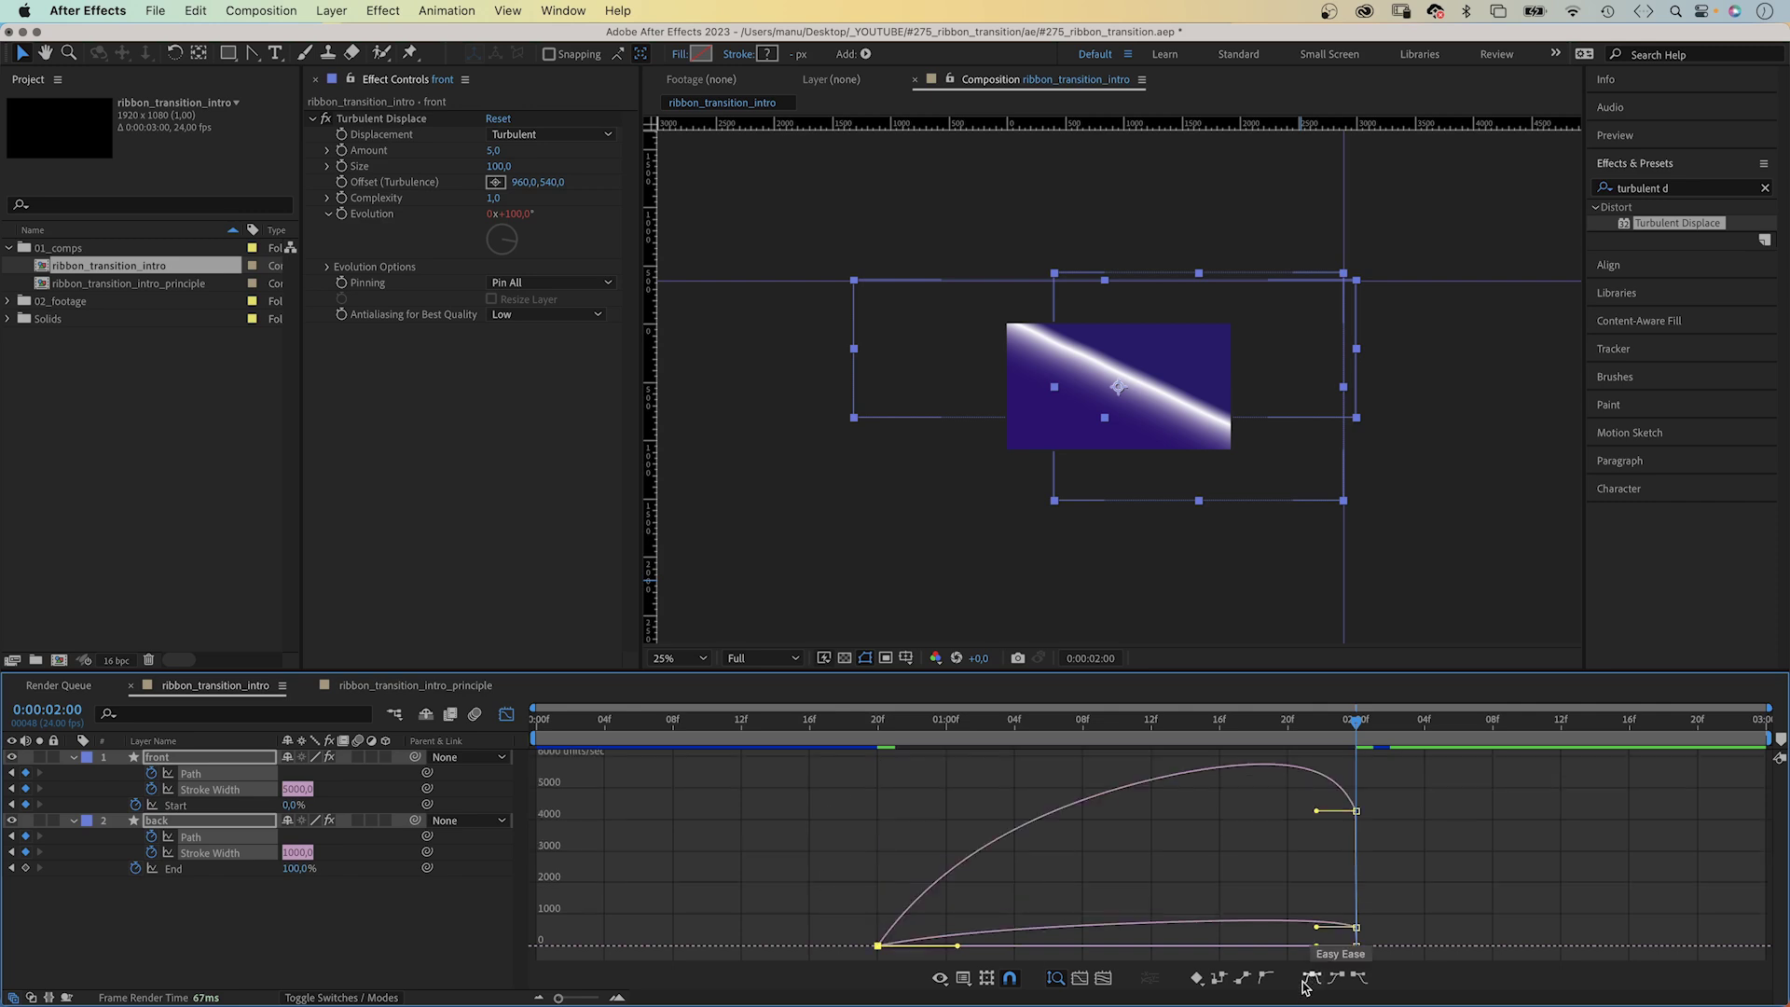
left_click_drag(1419, 788, 1305, 988)
left_click(1310, 978)
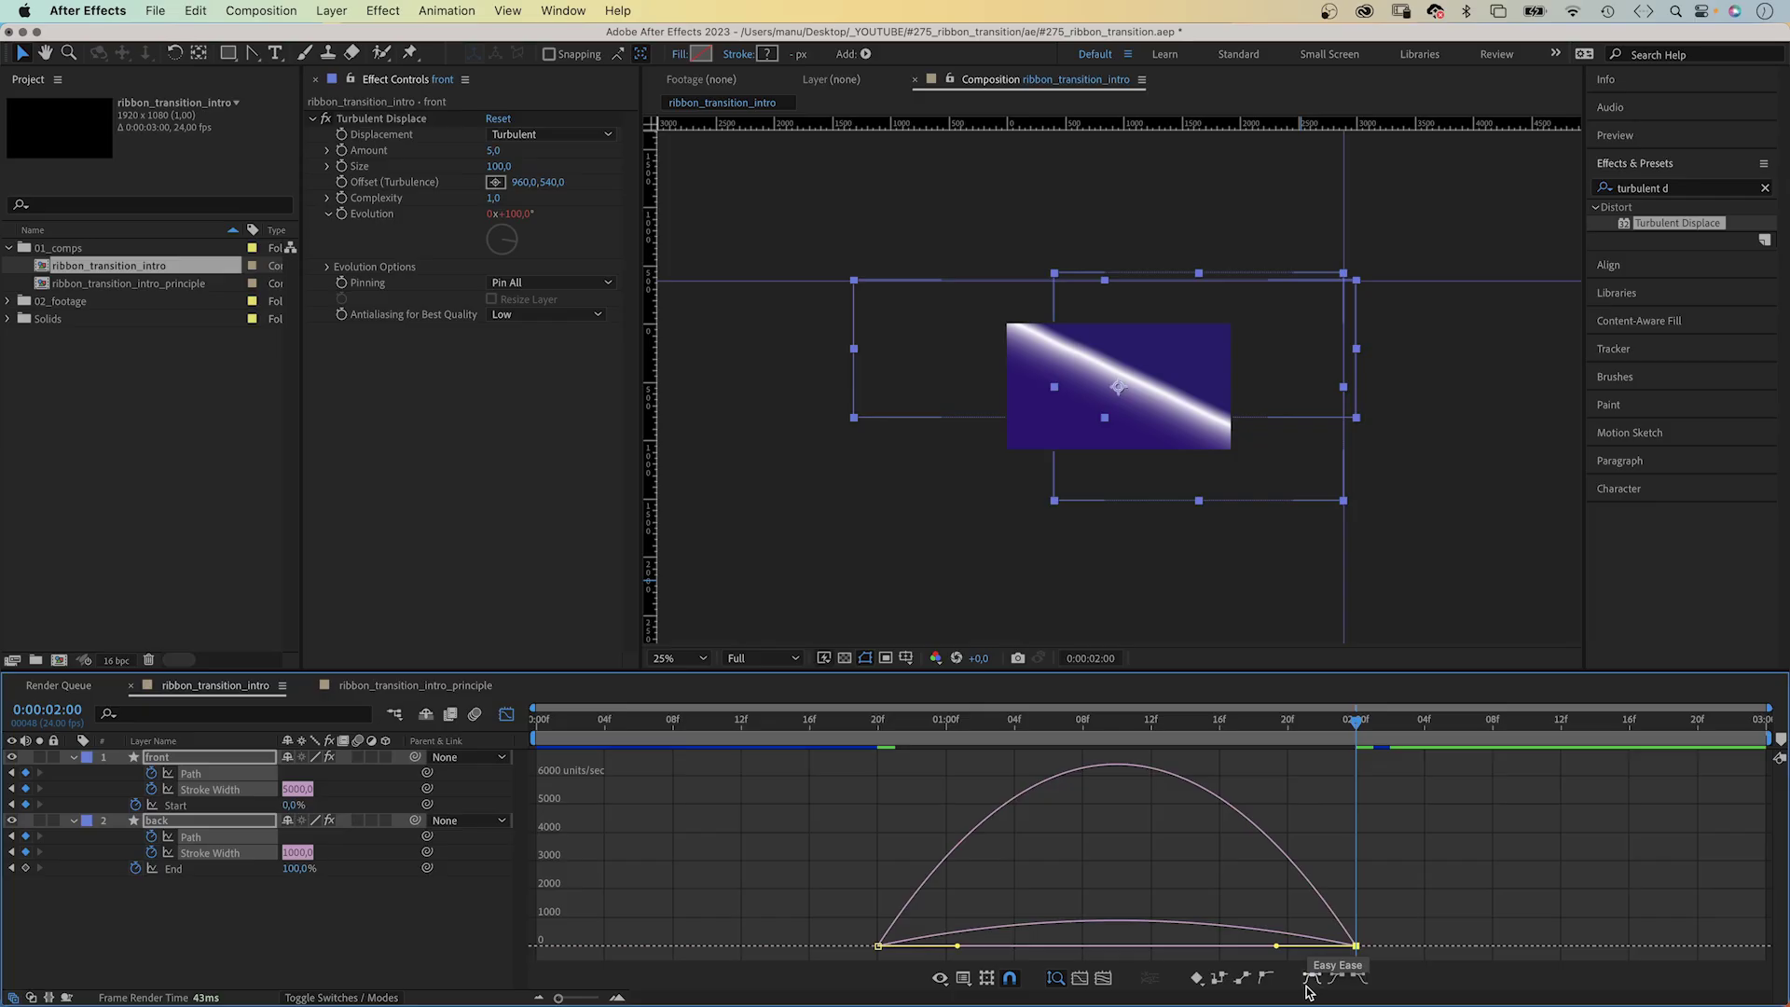
left_click_drag(842, 873, 1106, 948)
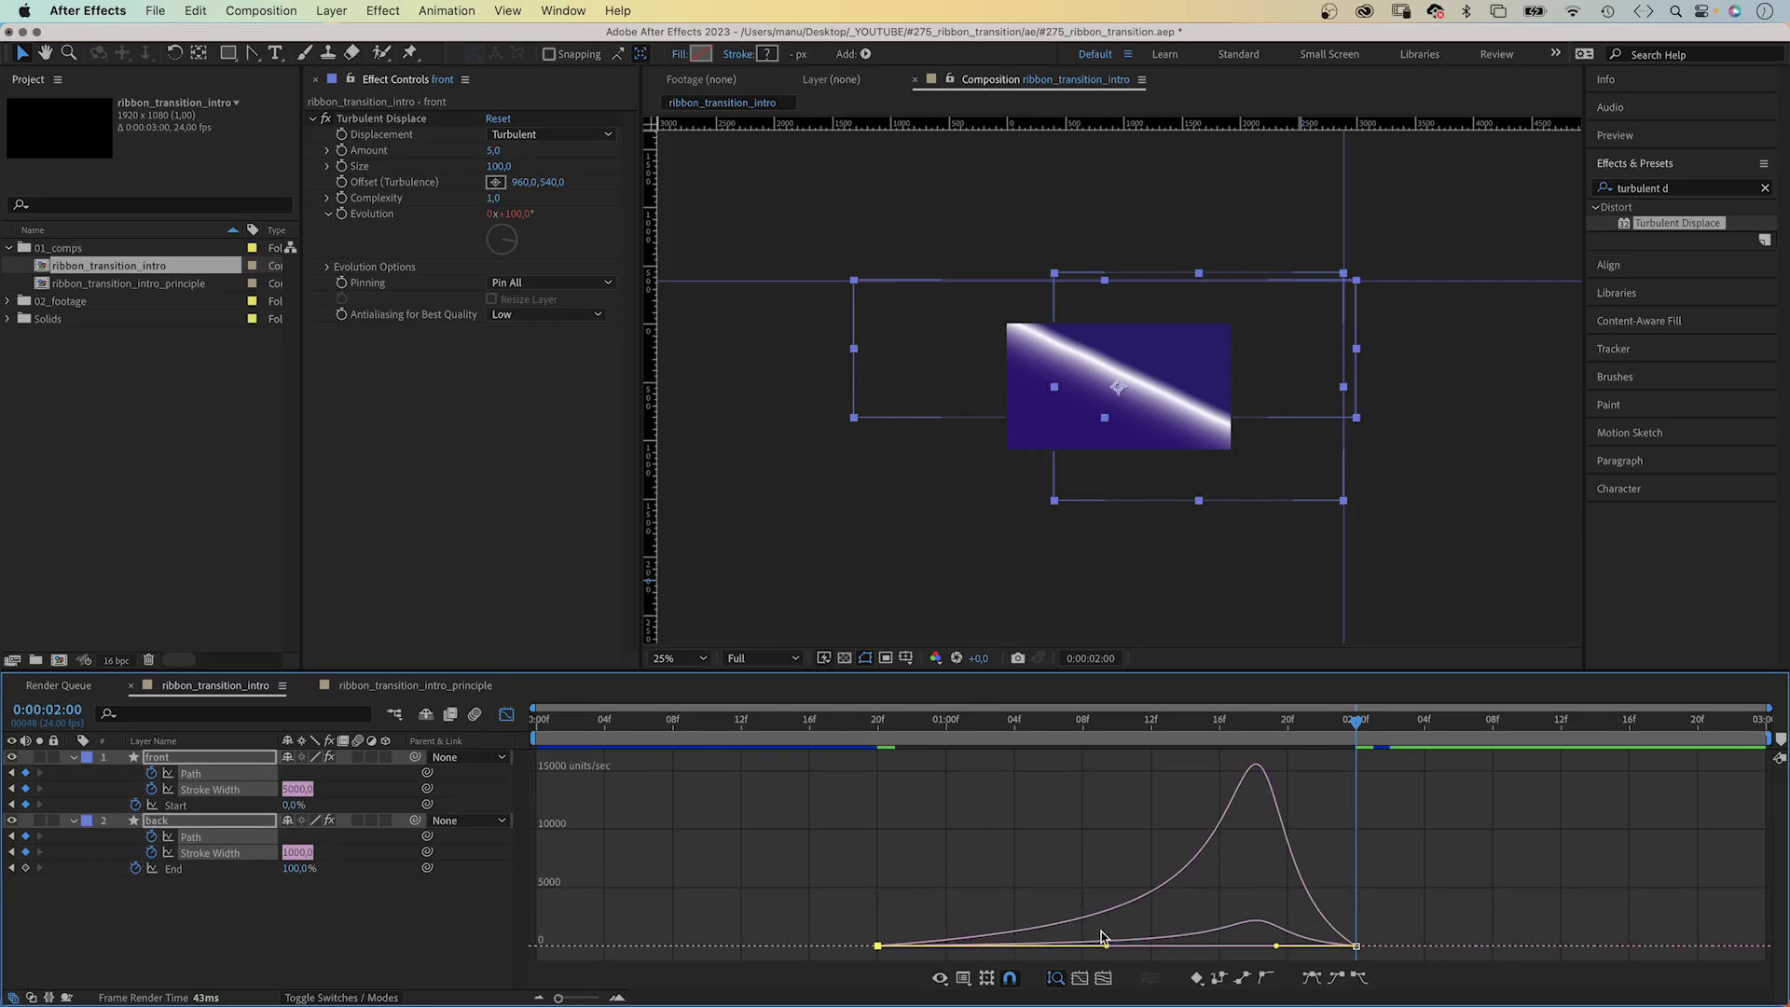
- Set the viewer to 50%, return to layer bars, and preview from the start
left_click(676, 658)
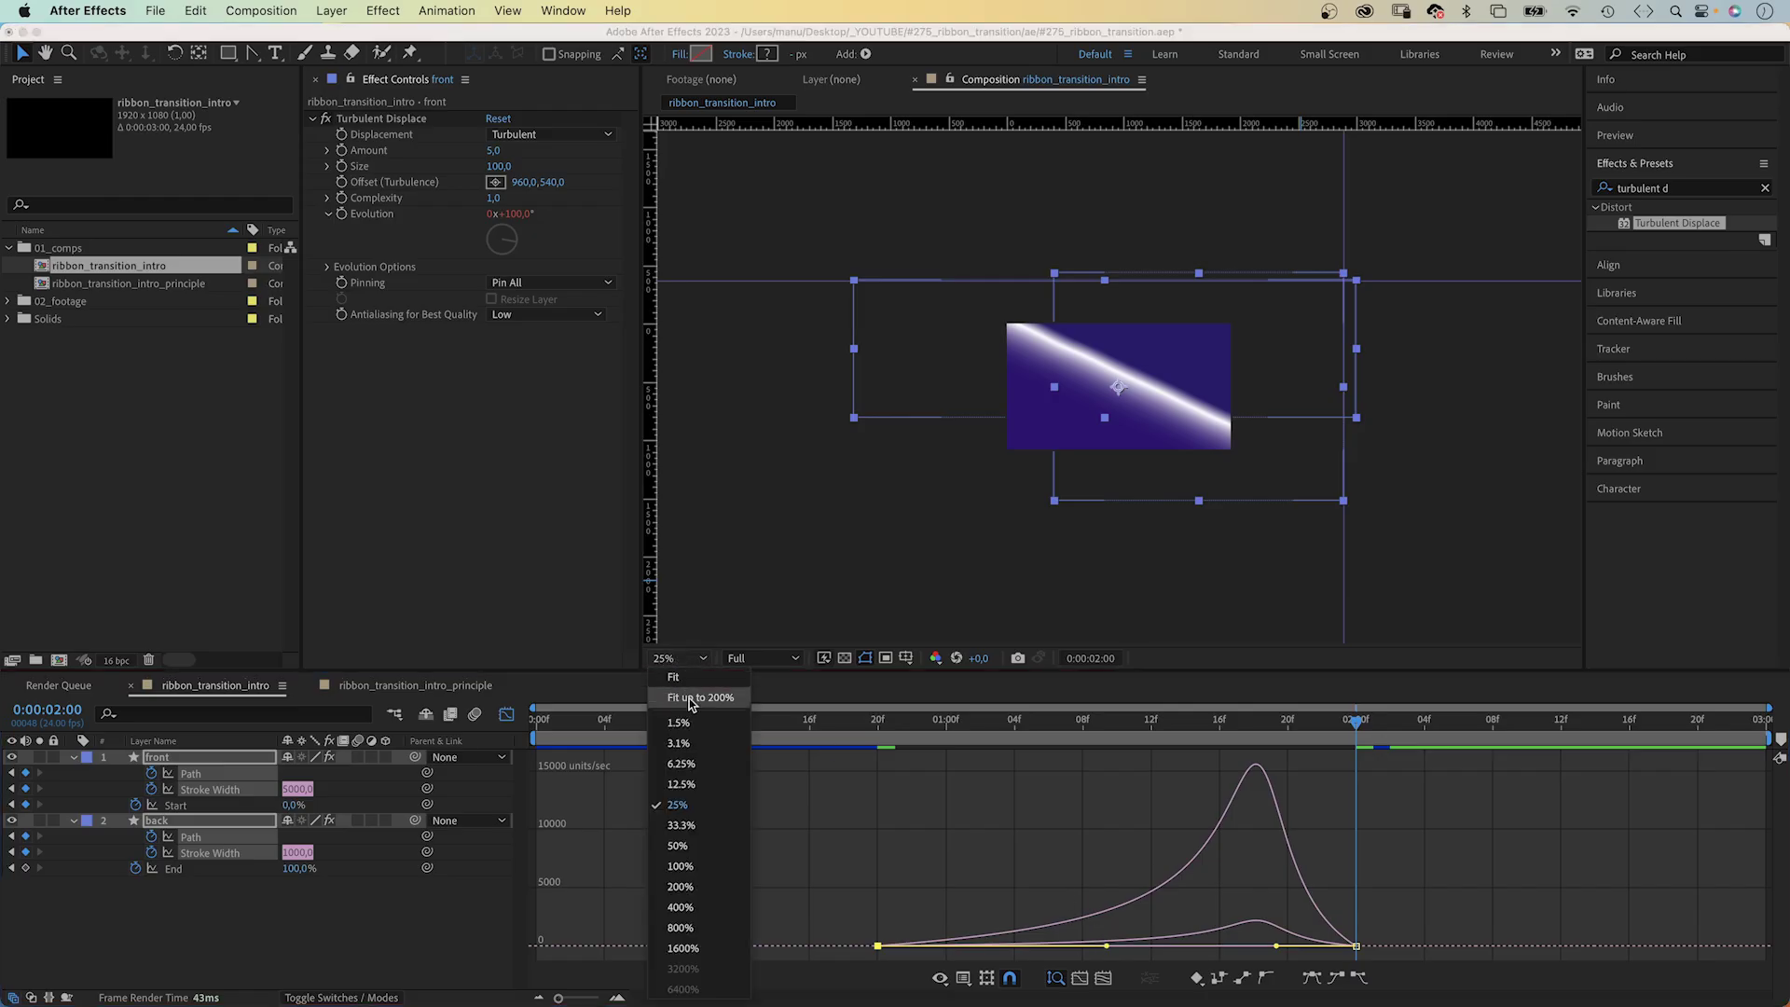
left_click(692, 848)
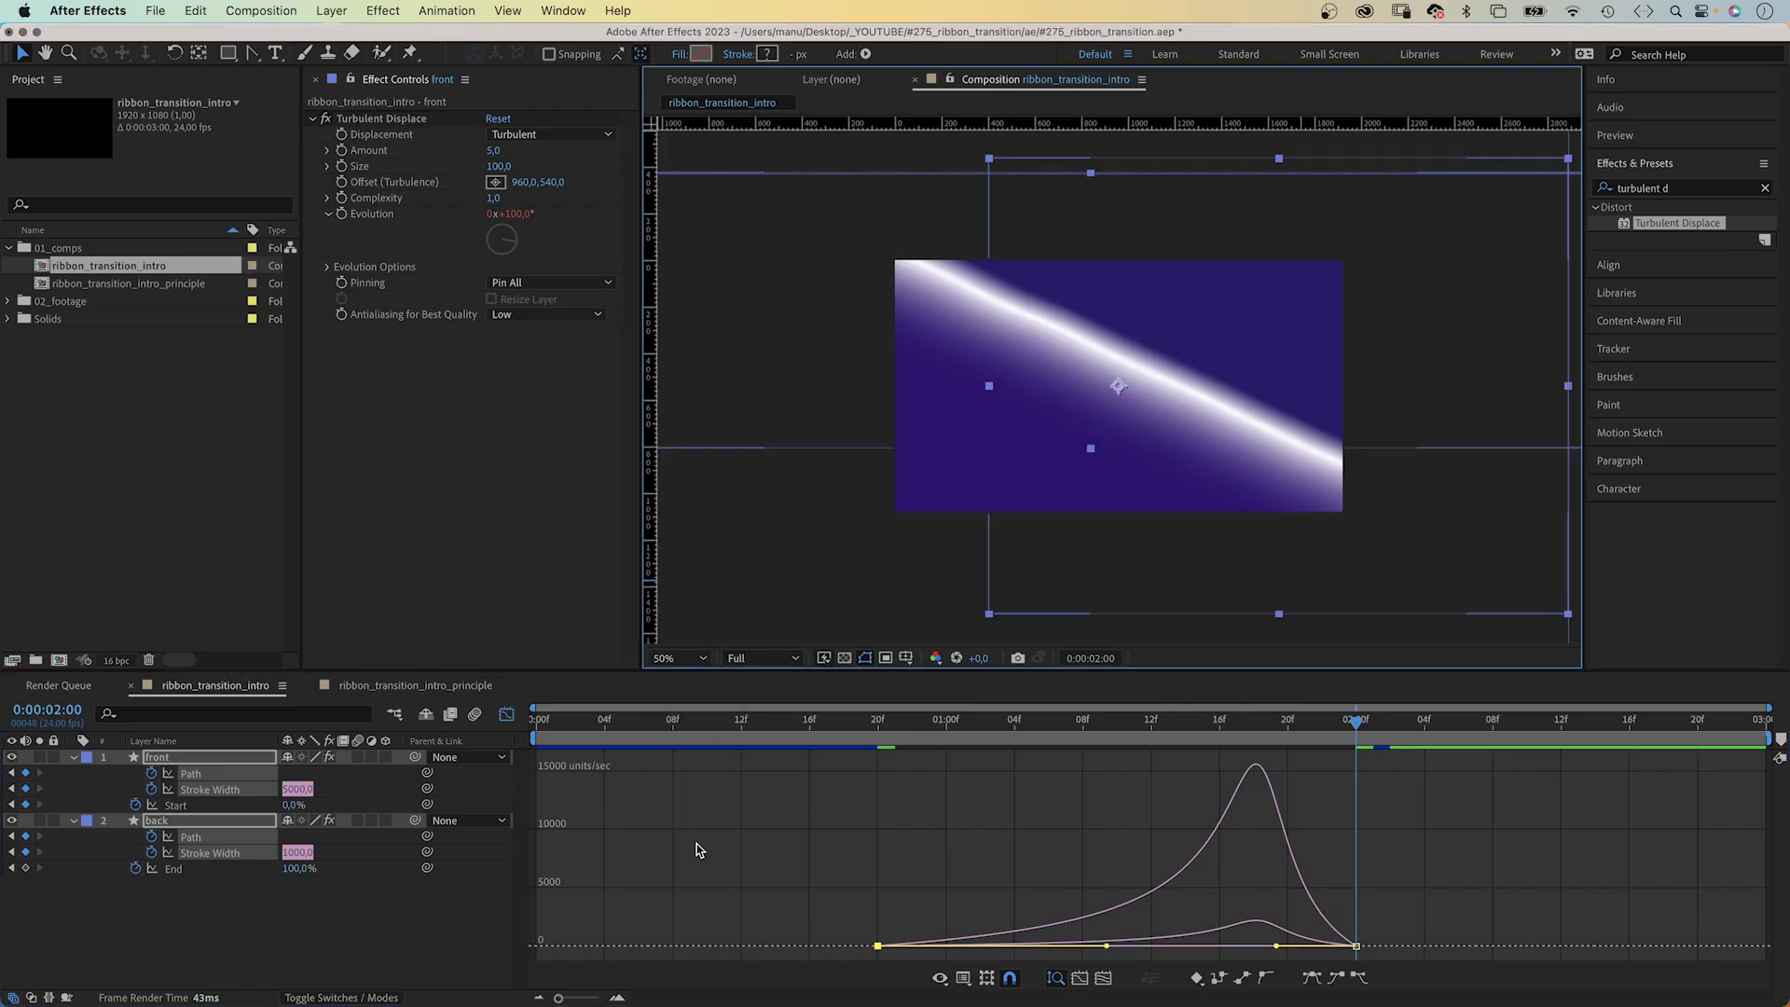
left_click(506, 715)
key("Home")
key("slash")
left_click(369, 928)
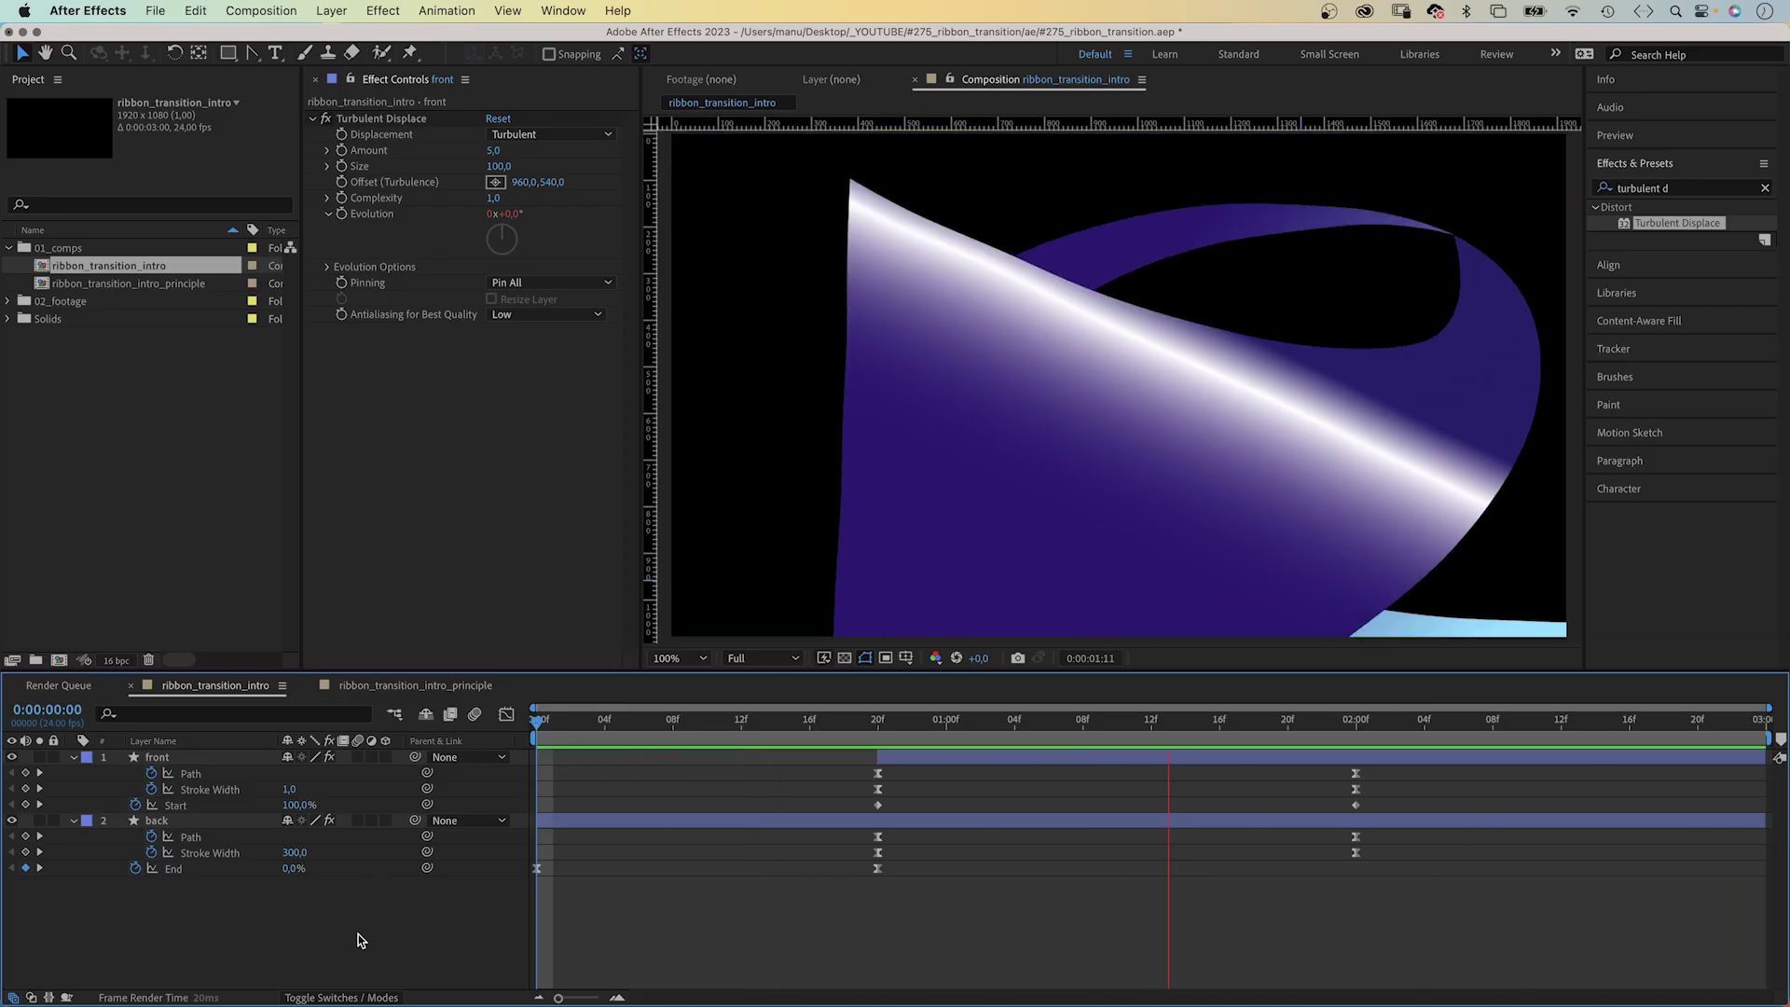
- At frame 20, keyframe the front gradient stroke's Start Point and End Point
key("space")
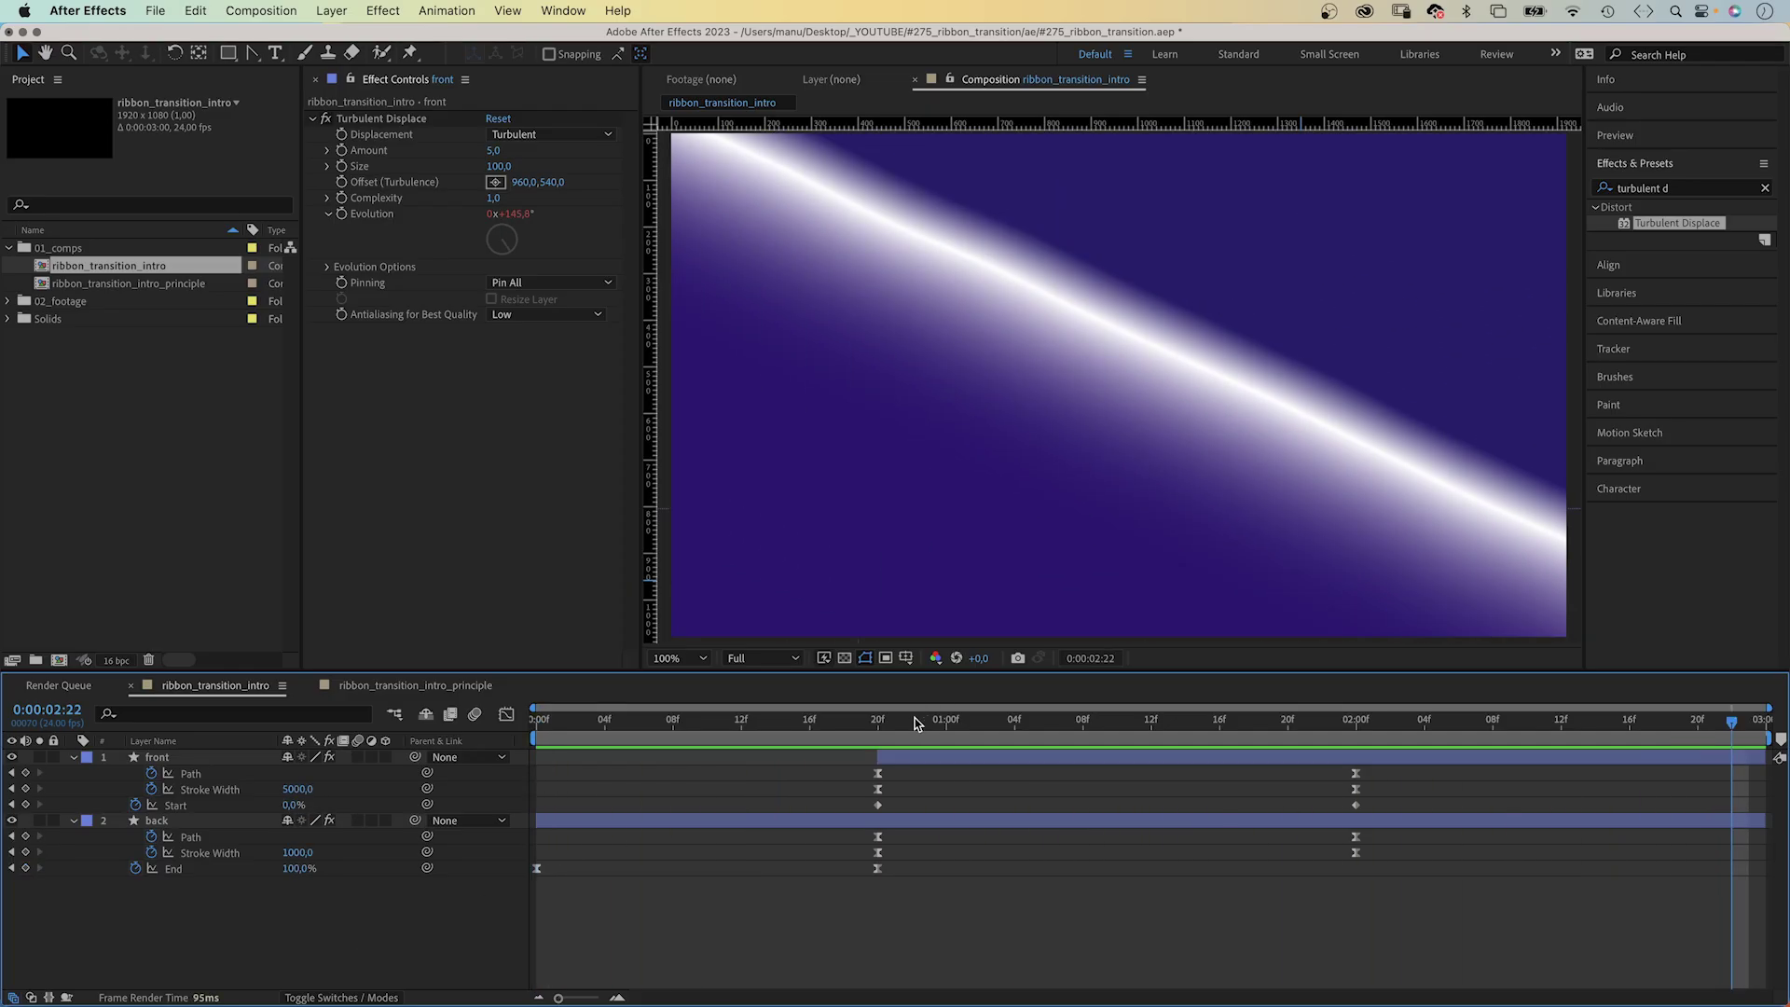
left_click_drag(917, 722, 885, 725)
left_click(175, 761)
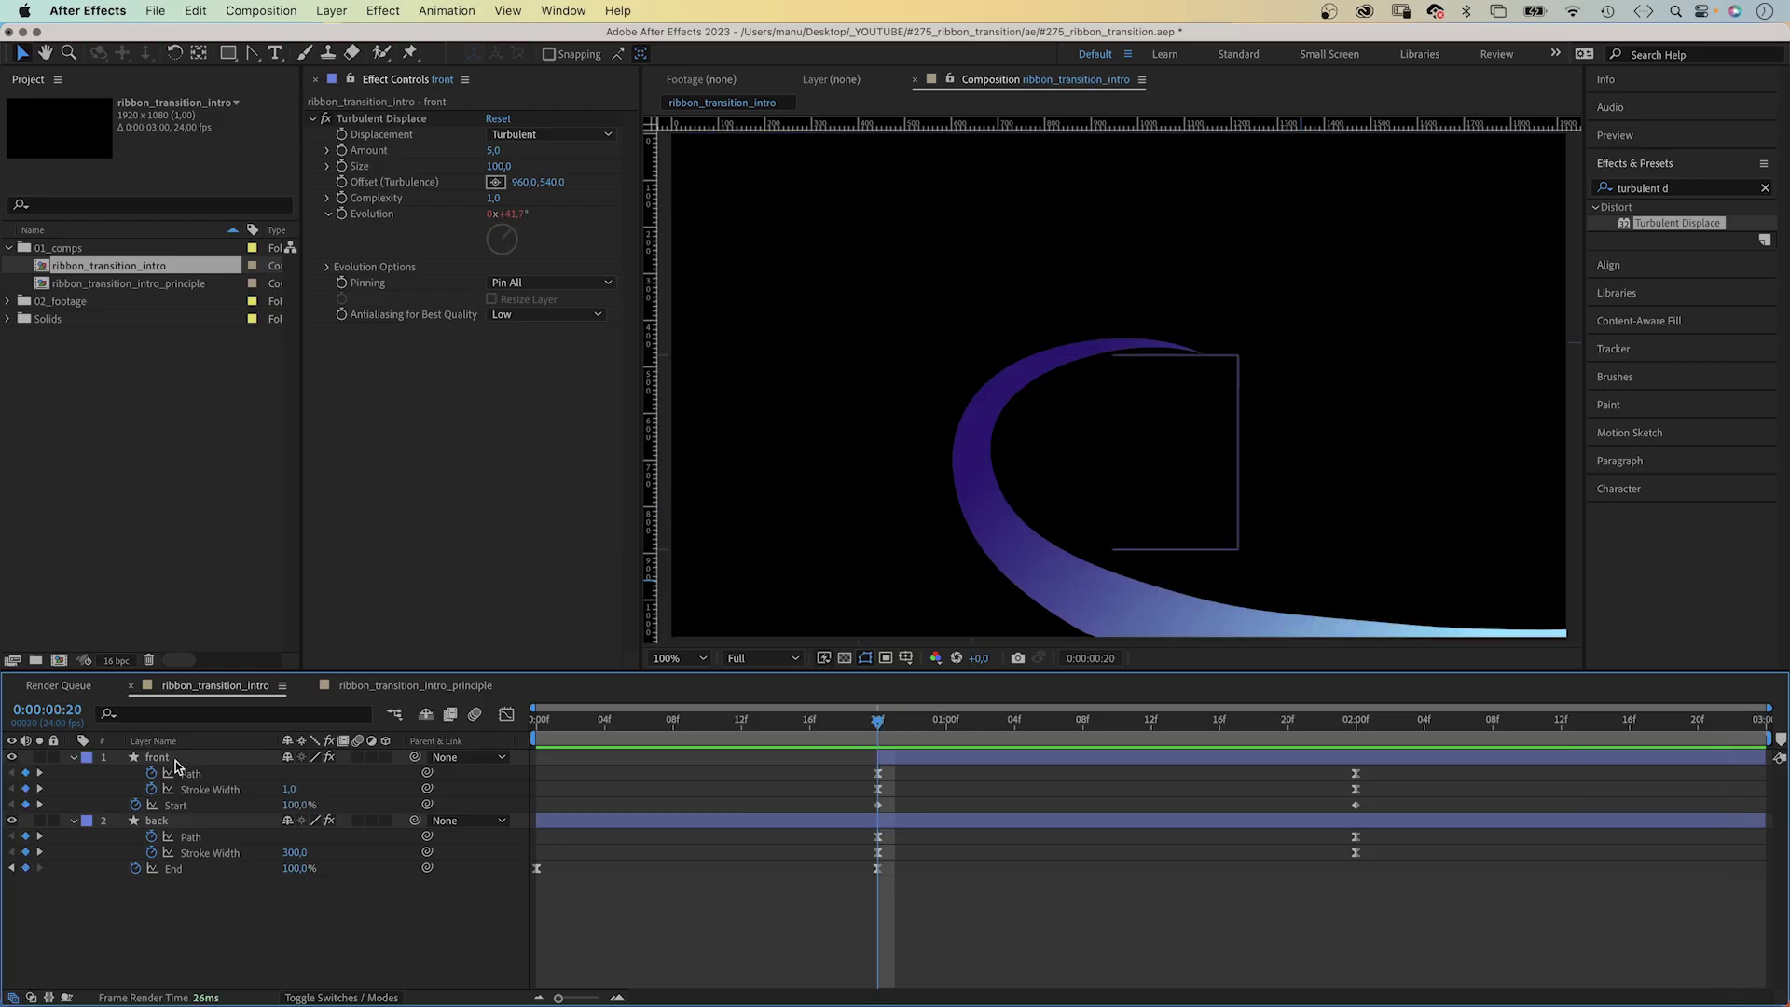
left_click(71, 757)
left_click(70, 757)
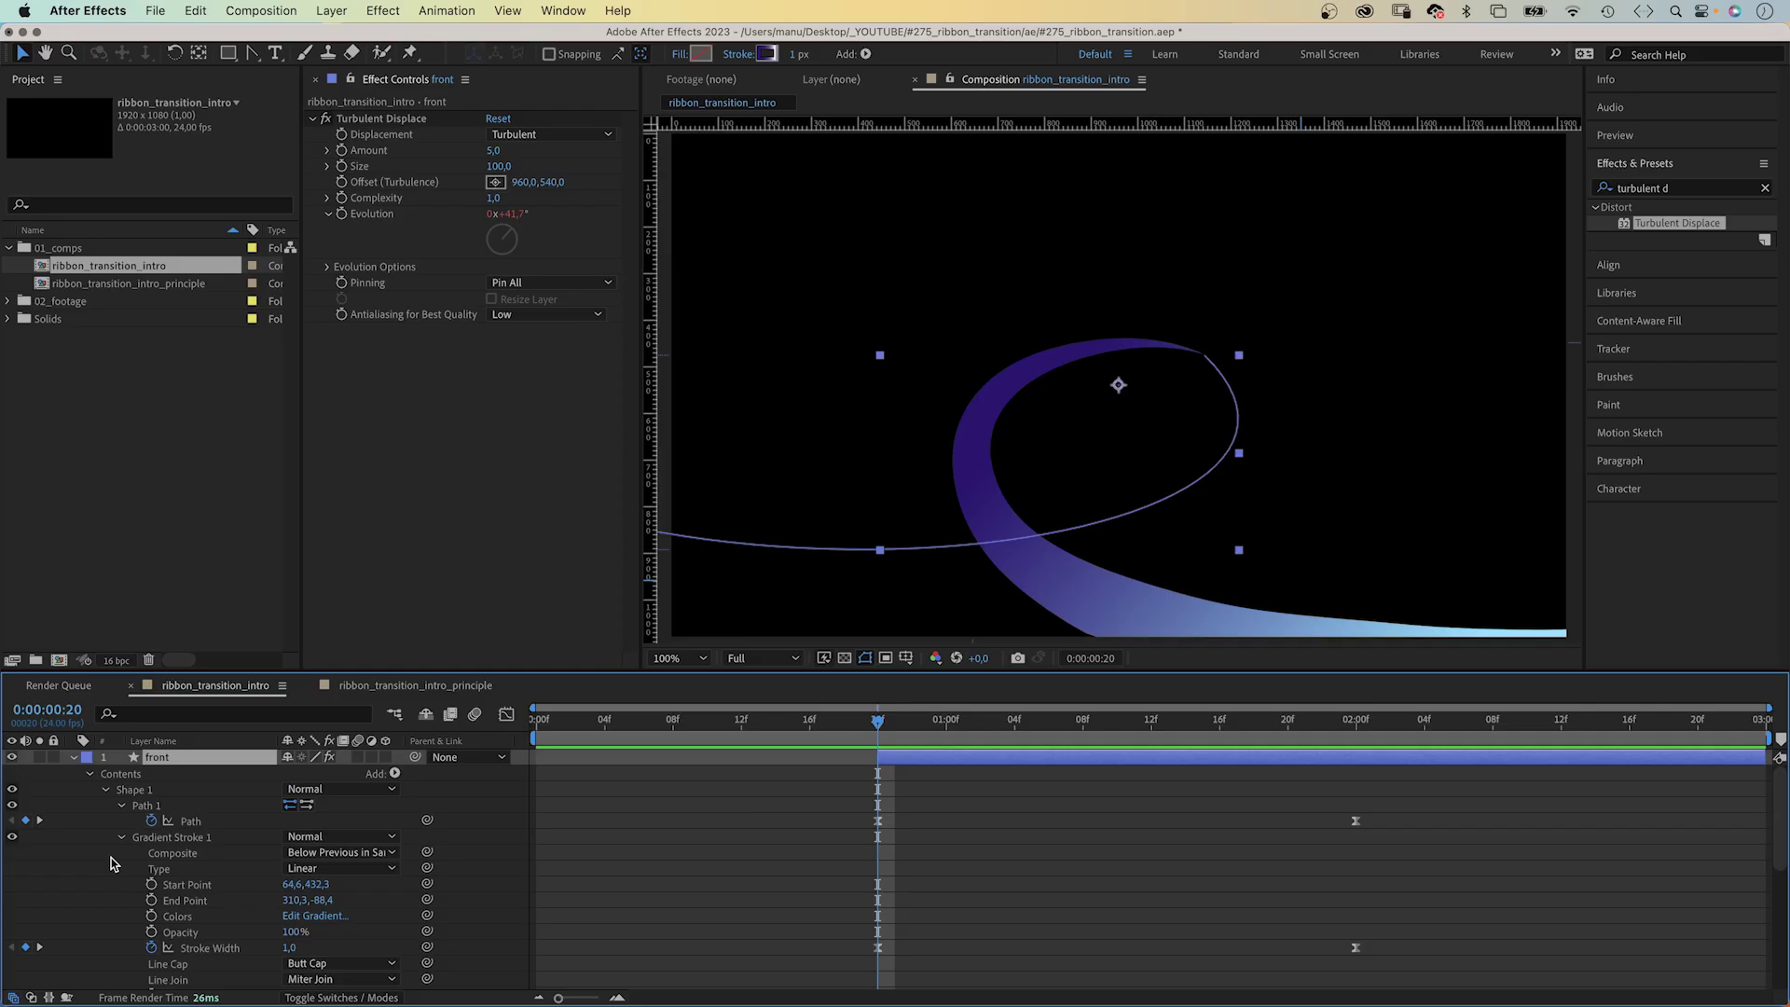
left_click(151, 885)
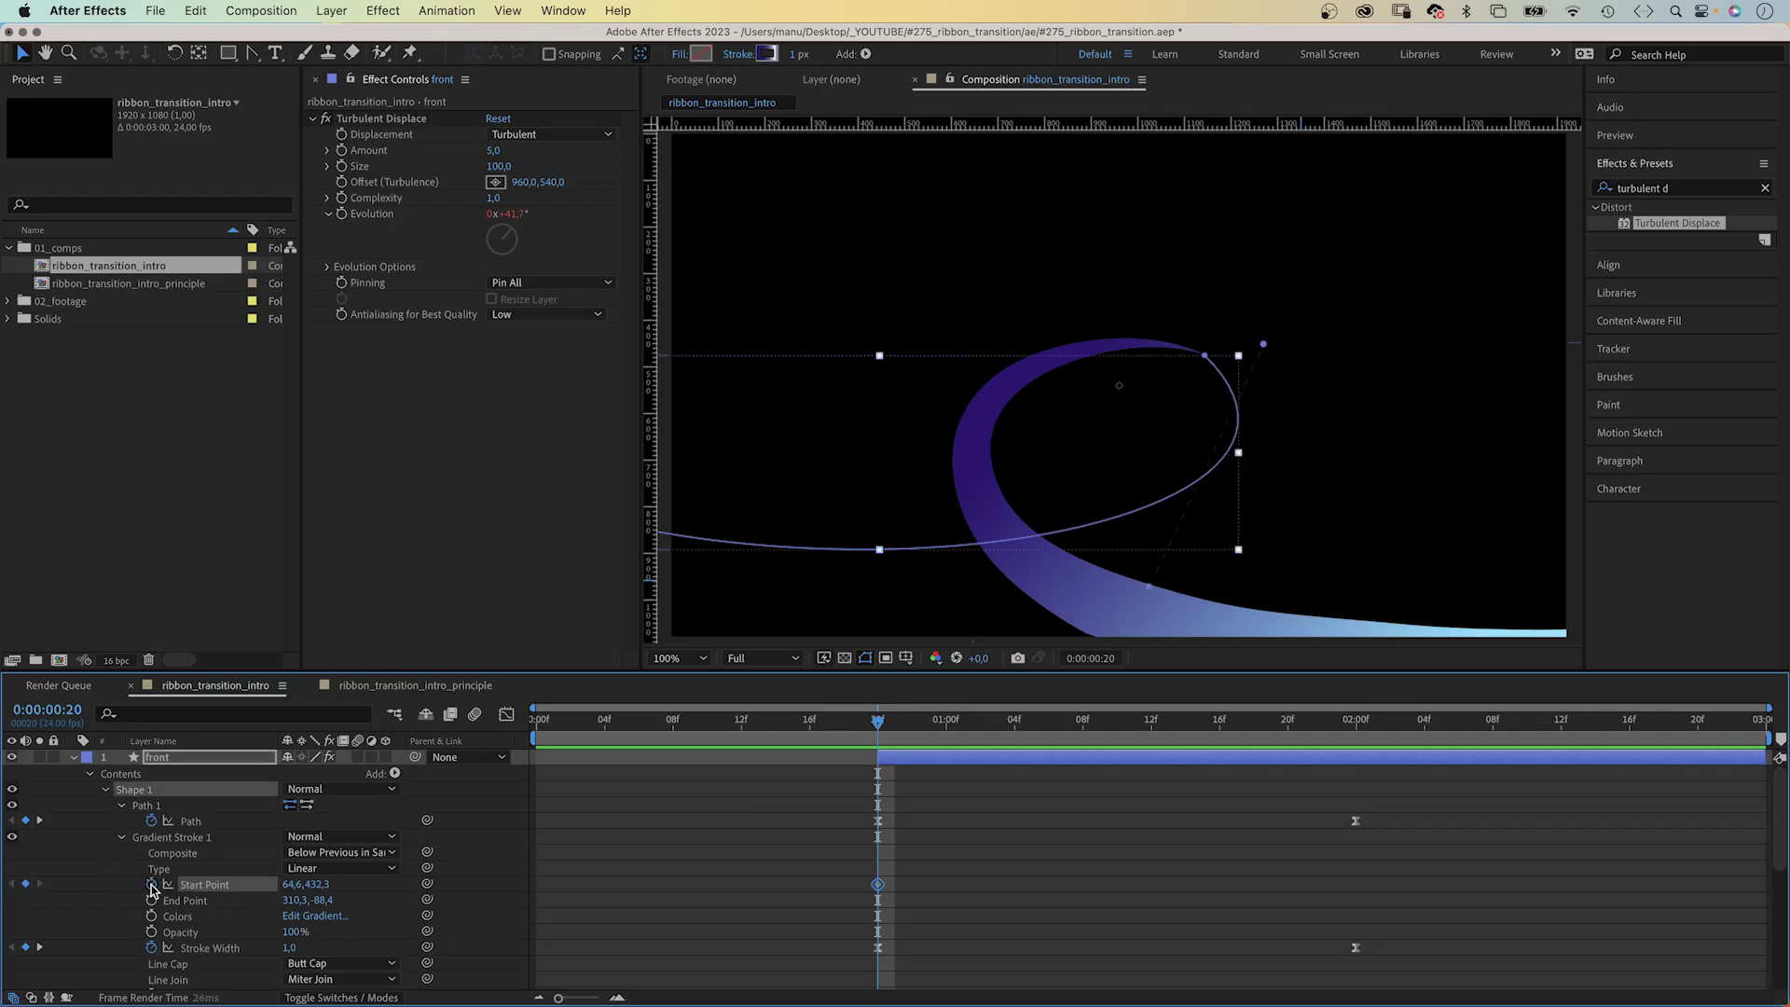
left_click(151, 901)
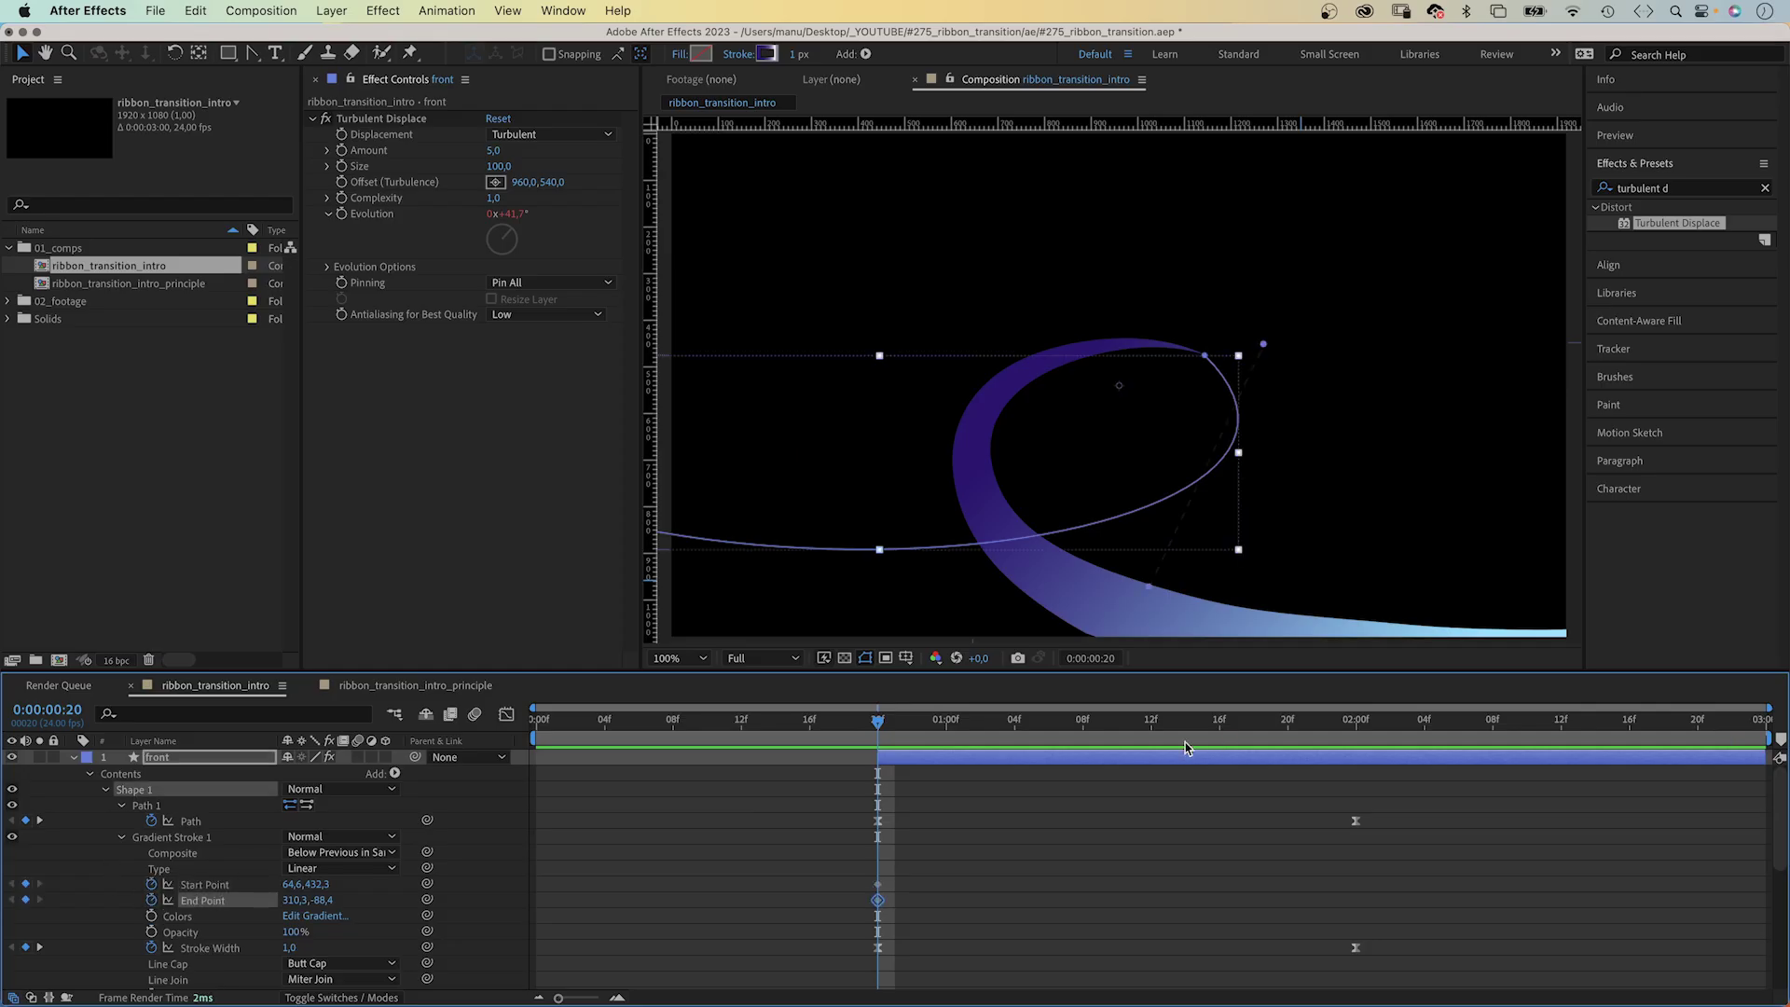
- Preview the gradient animation, then select both gradient keyframes in the speed graph
left_click_drag(1173, 729, 1355, 735)
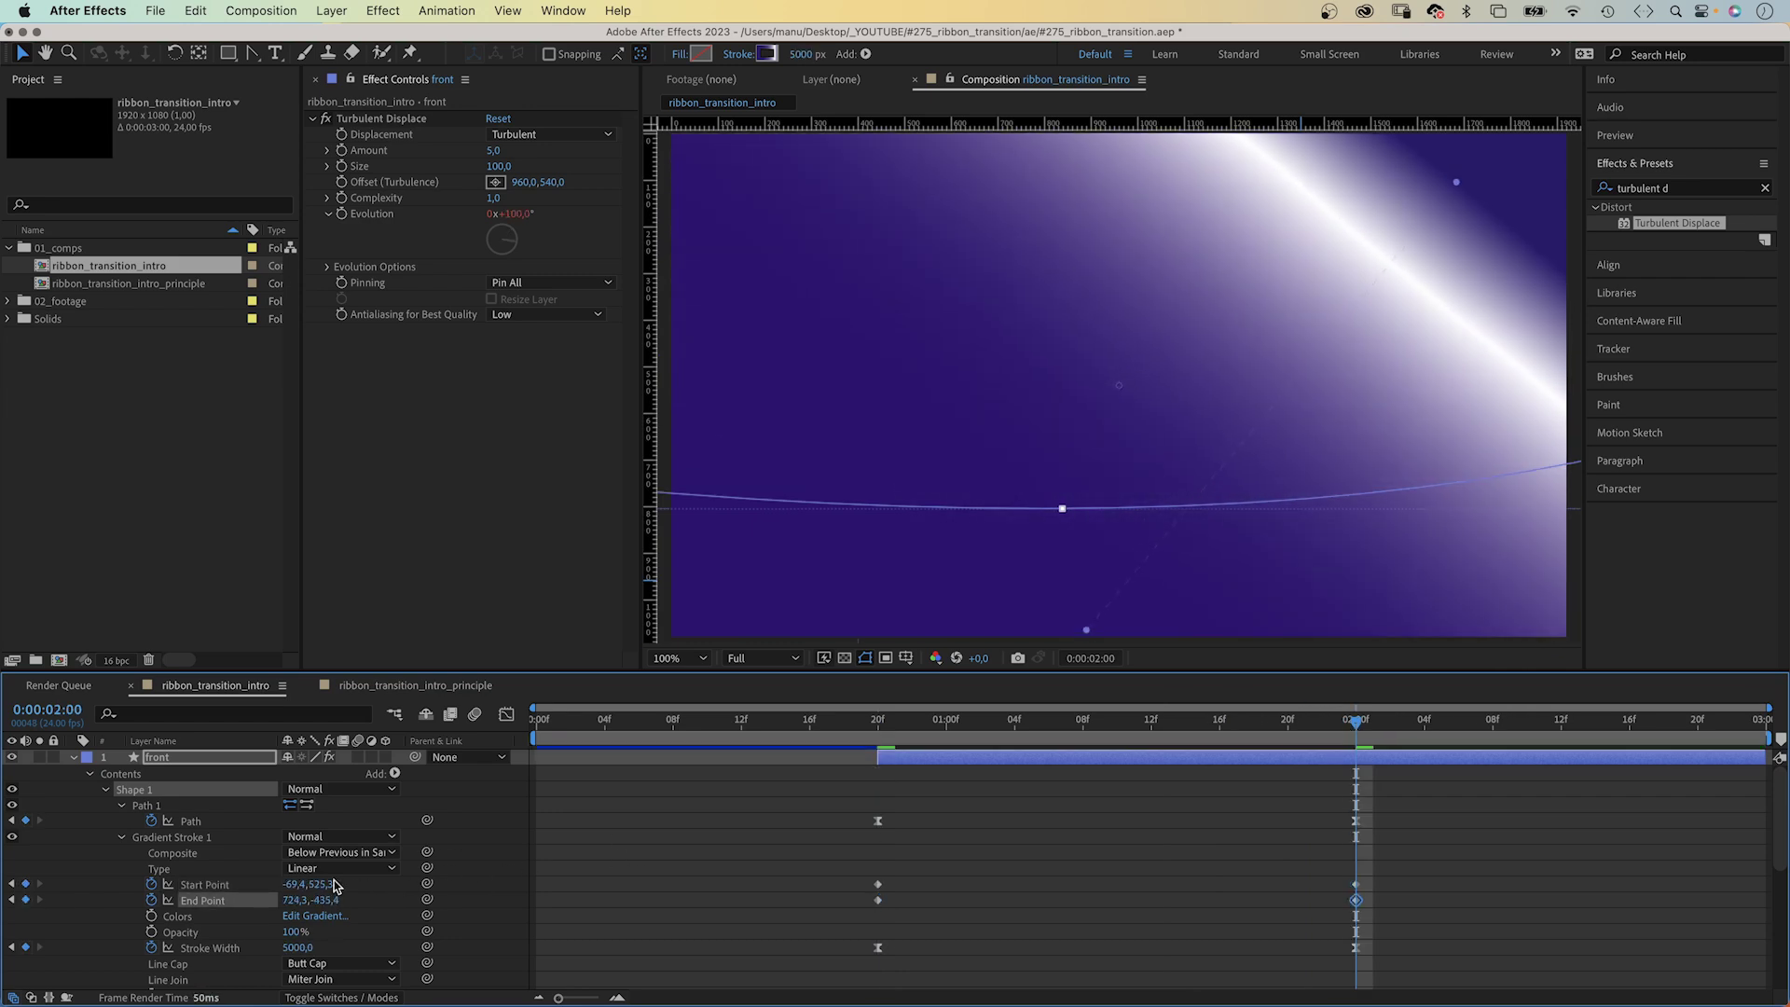
left_click(1277, 729)
key("j")
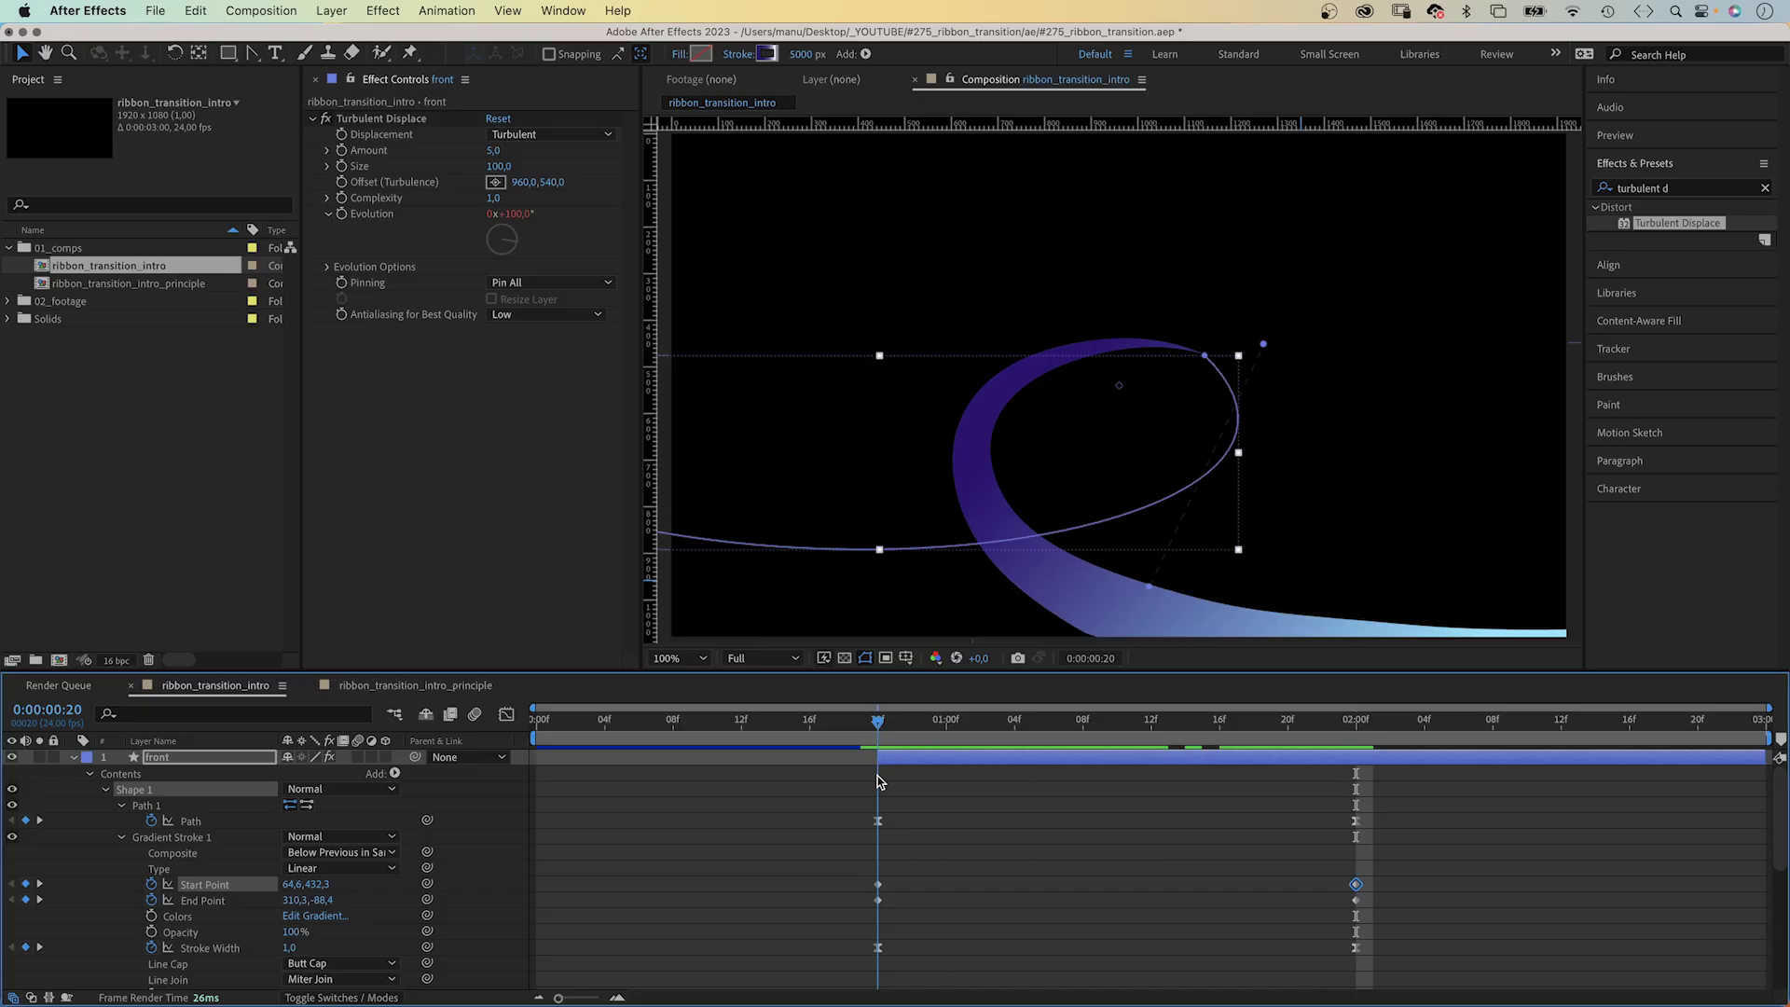
left_click(877, 884)
left_click(877, 900, "shift")
left_click(877, 884)
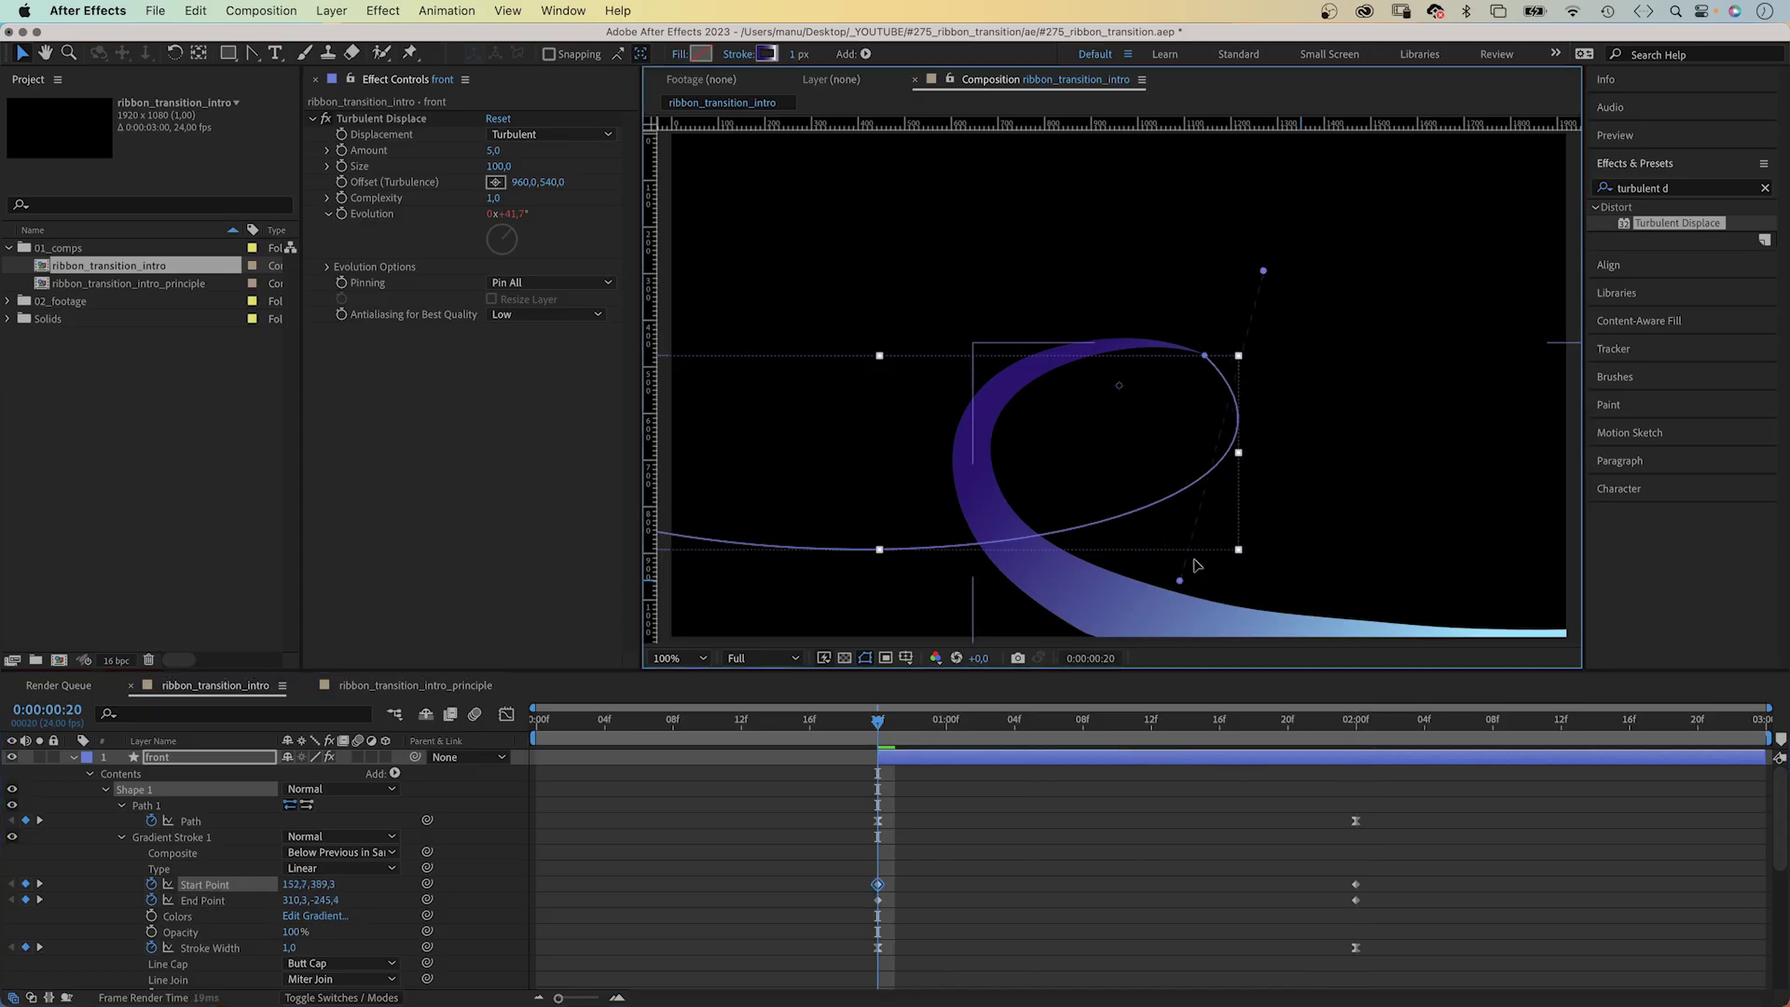
key("space")
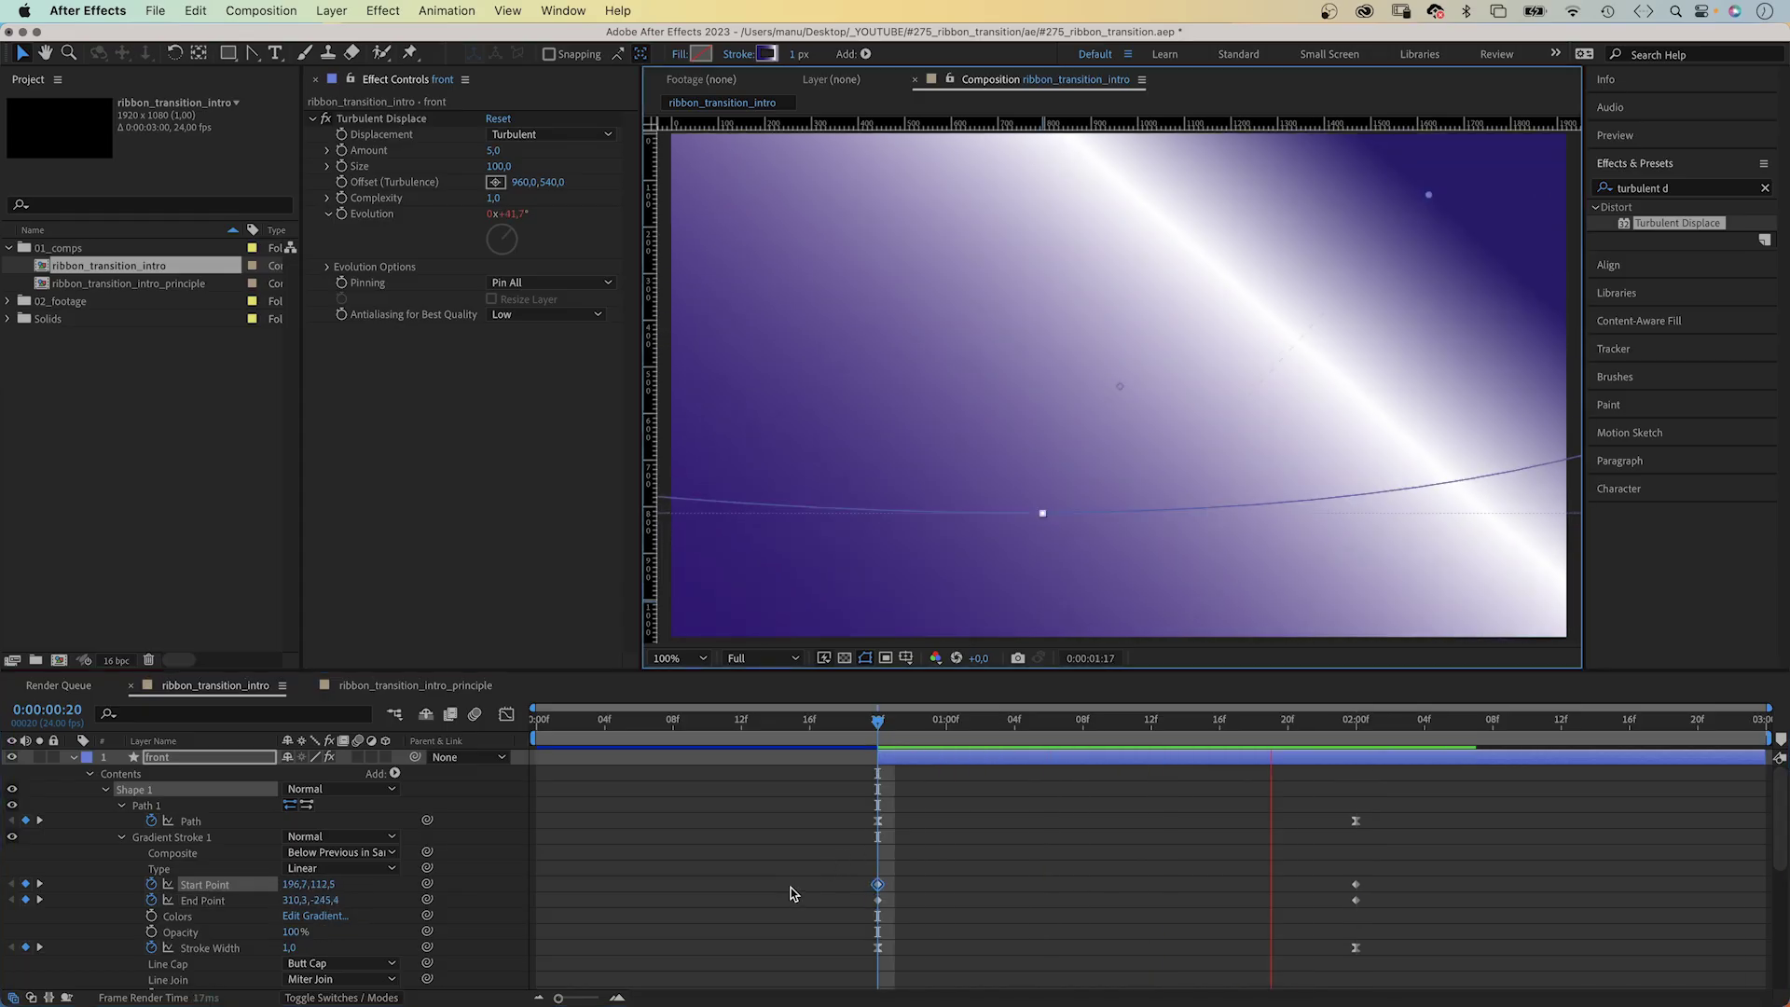
left_click_drag(854, 860, 915, 913)
left_click(506, 715)
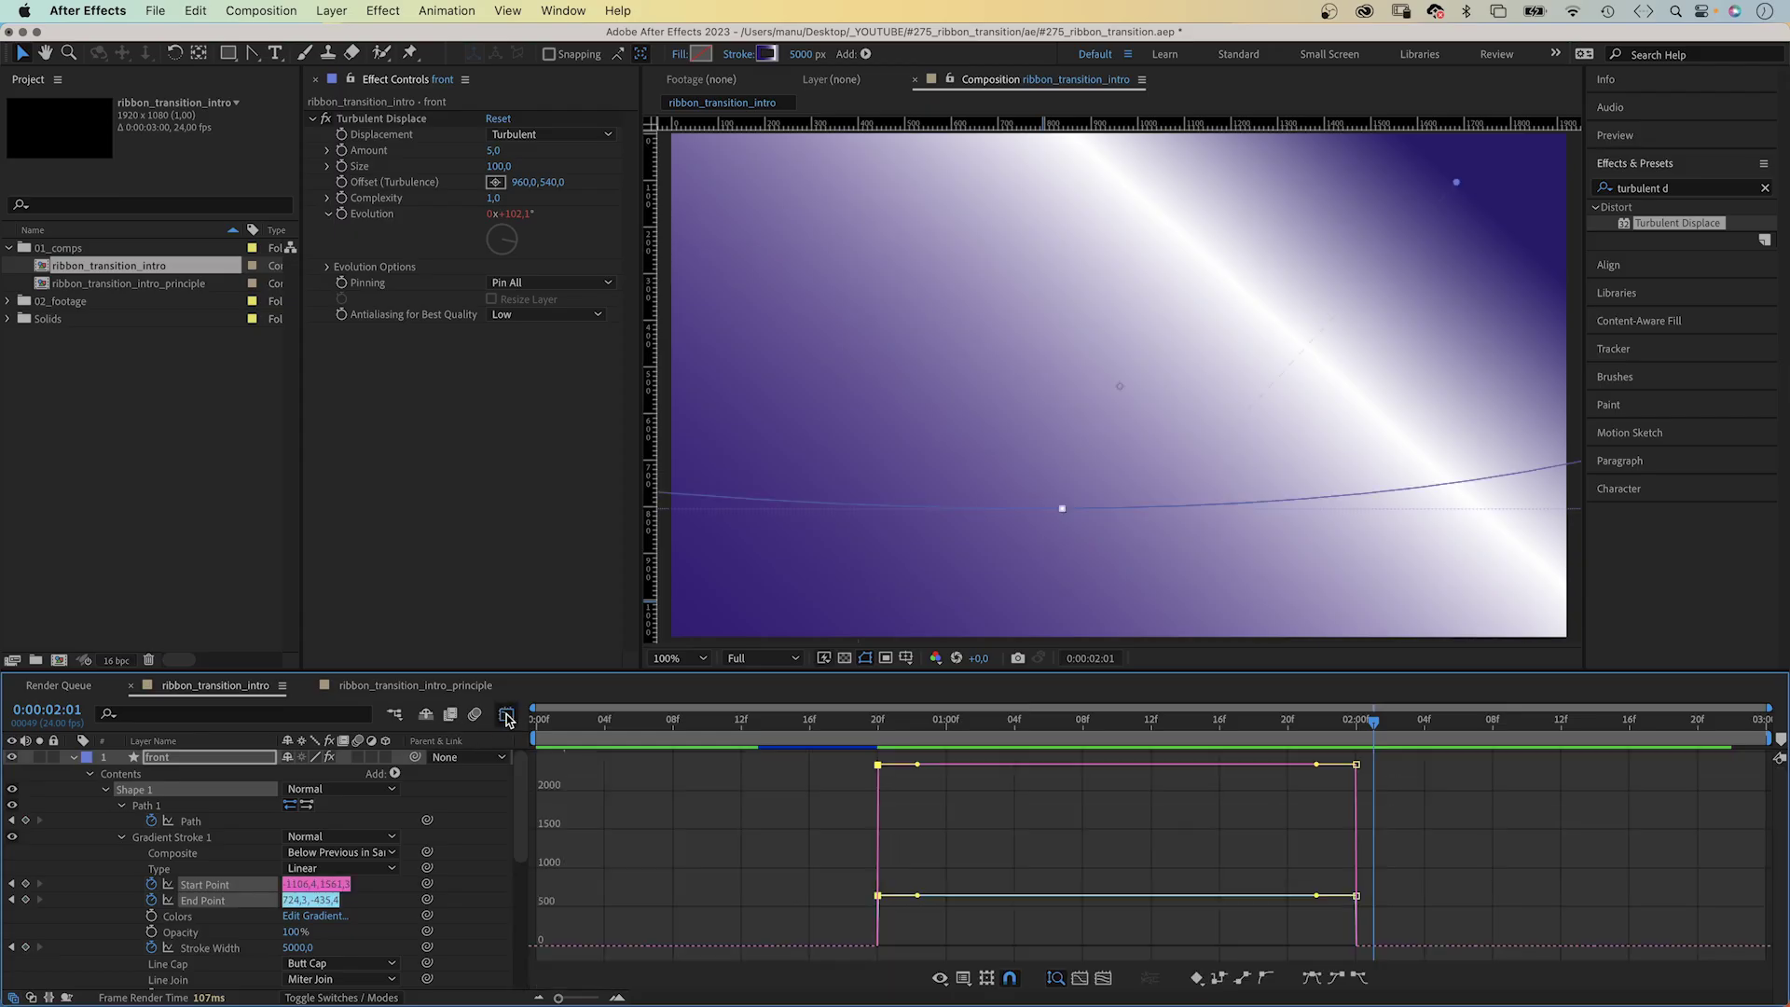
- Ease the front gradient keyframes at 20f and 2:00, then preview from 20f
left_click(1312, 978)
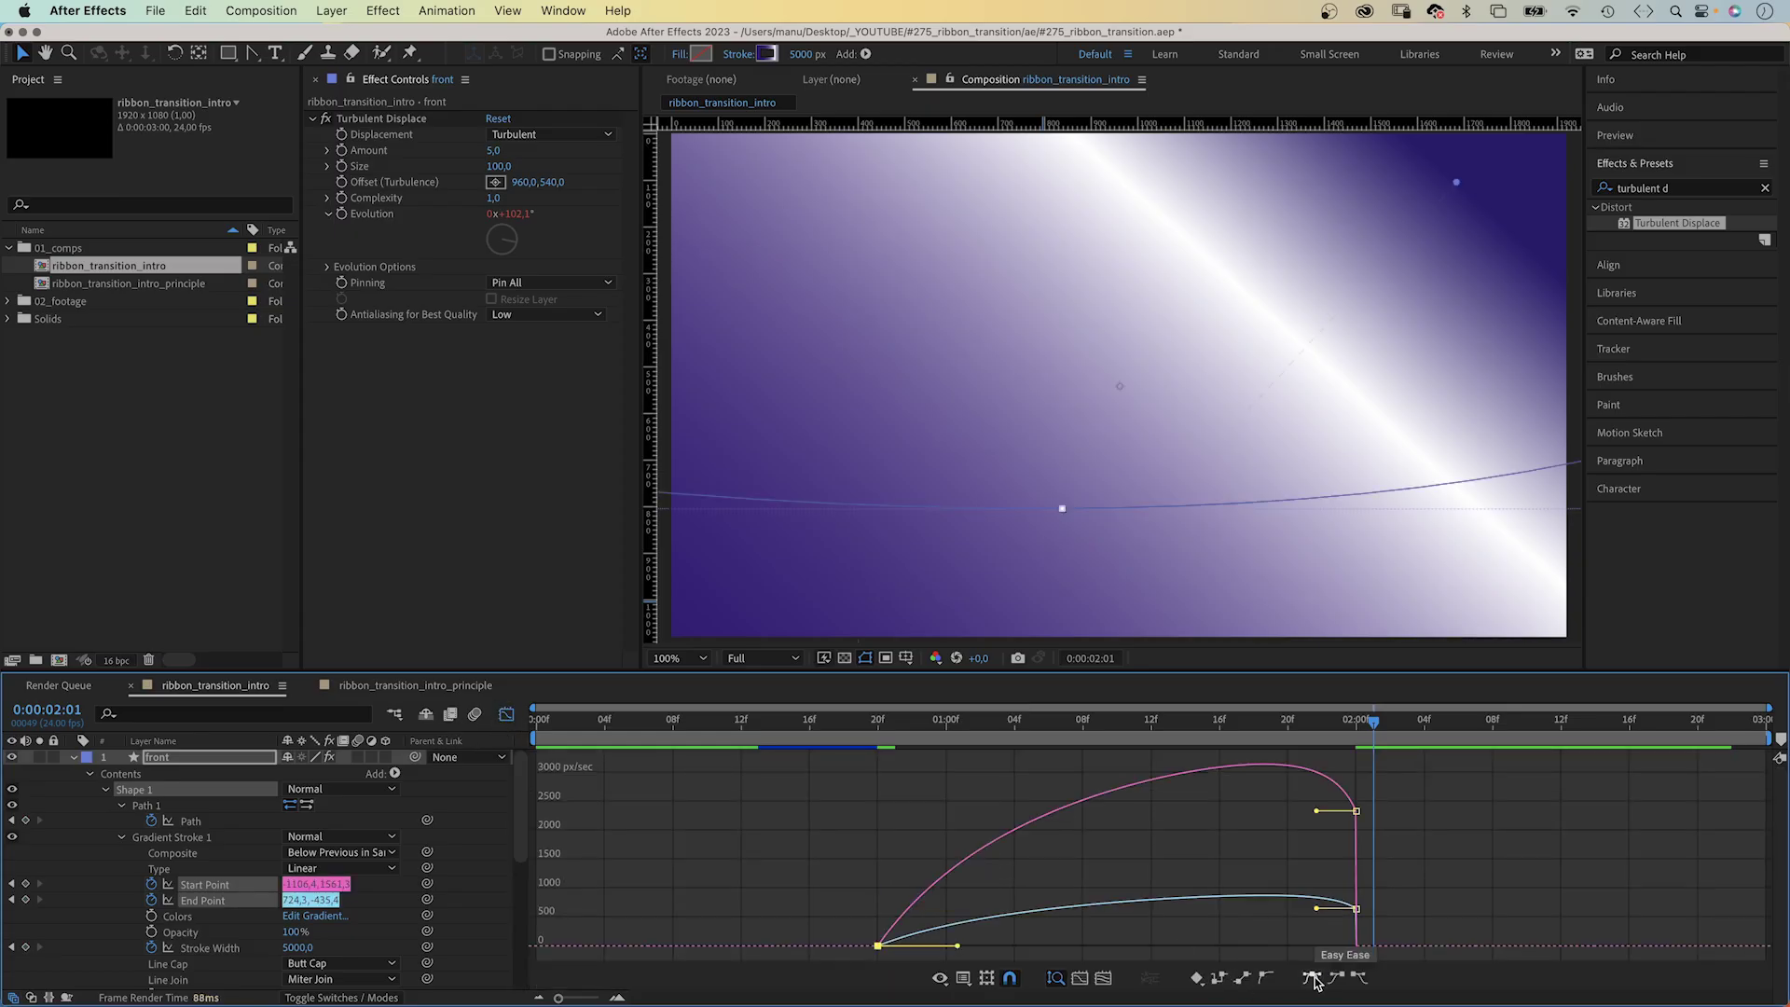
left_click_drag(1438, 794, 1288, 926)
left_click(1312, 978)
left_click_drag(788, 876, 1102, 949)
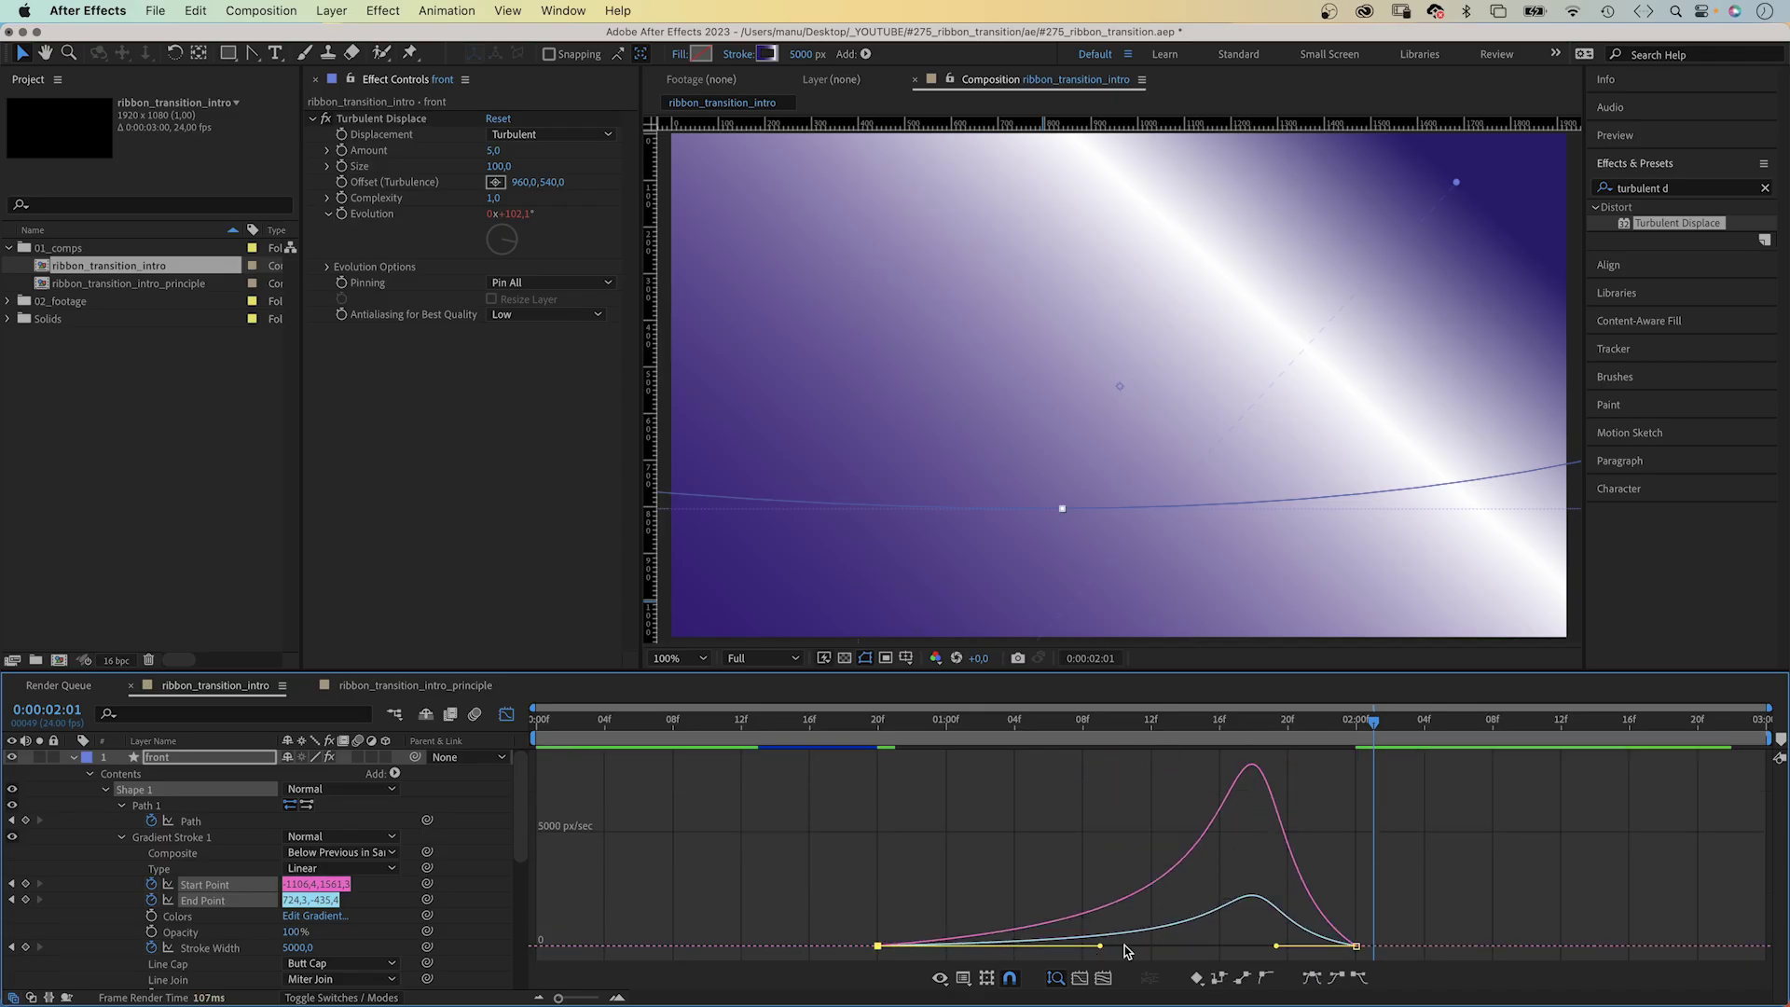
left_click(506, 715)
left_click(869, 743)
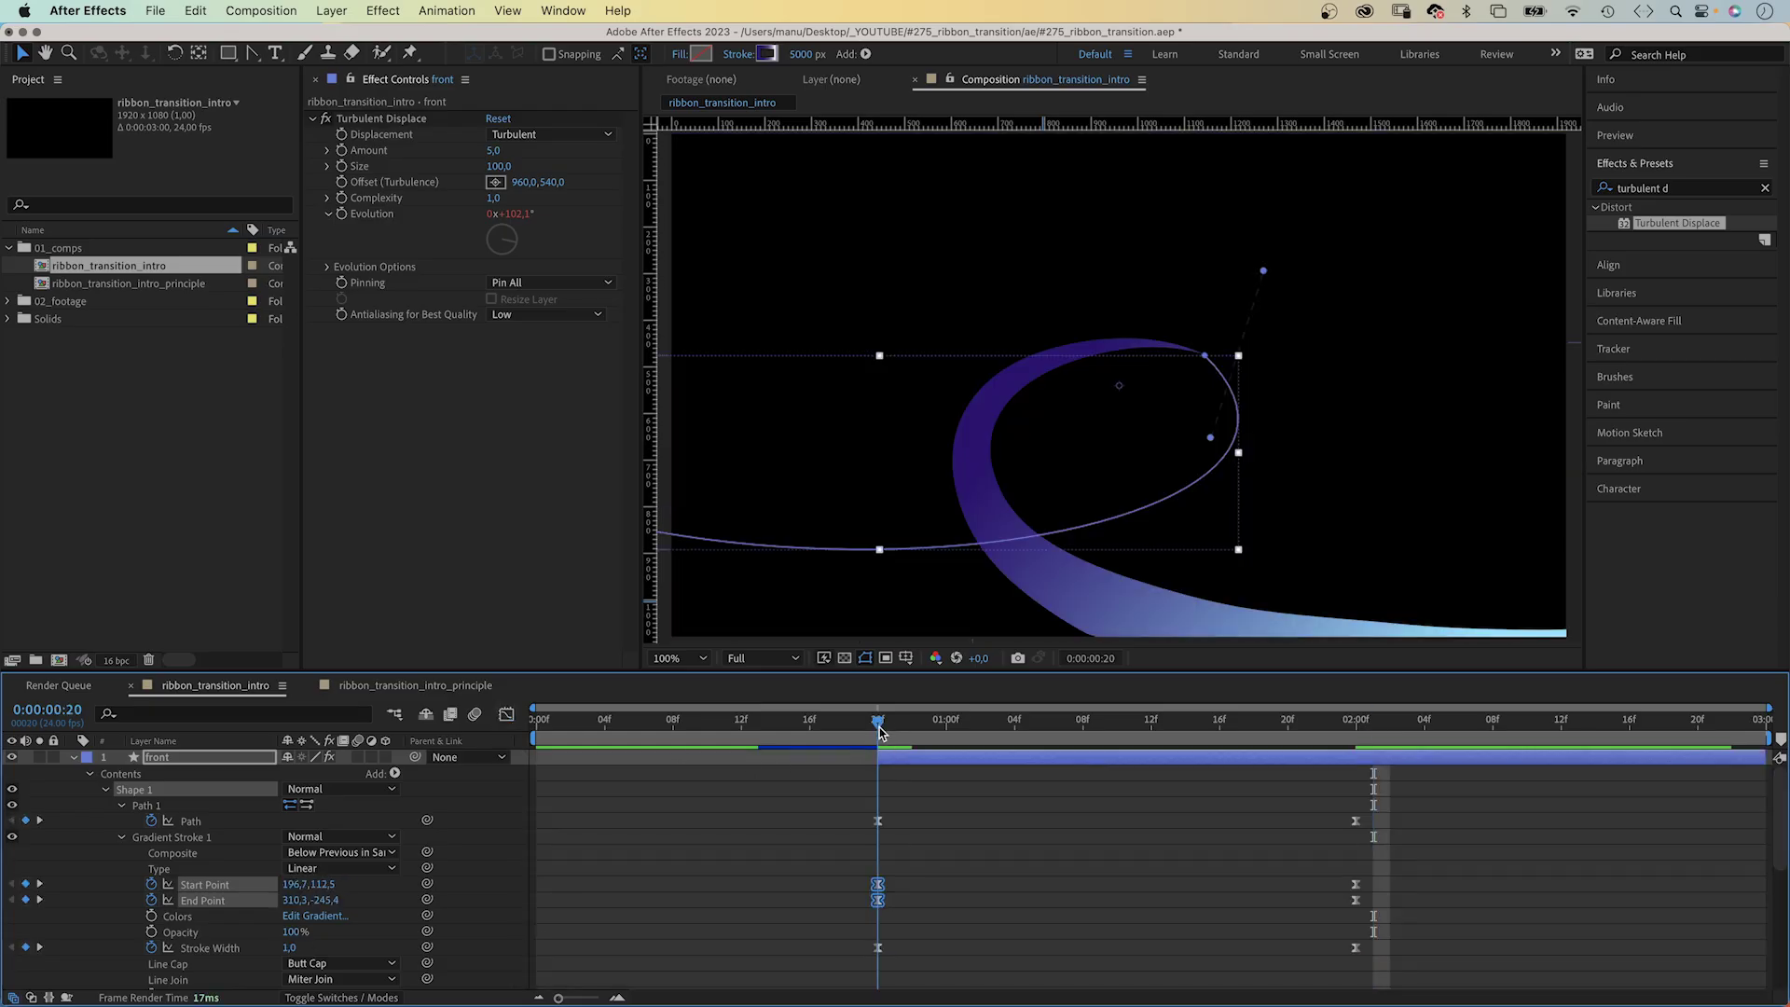
key("space")
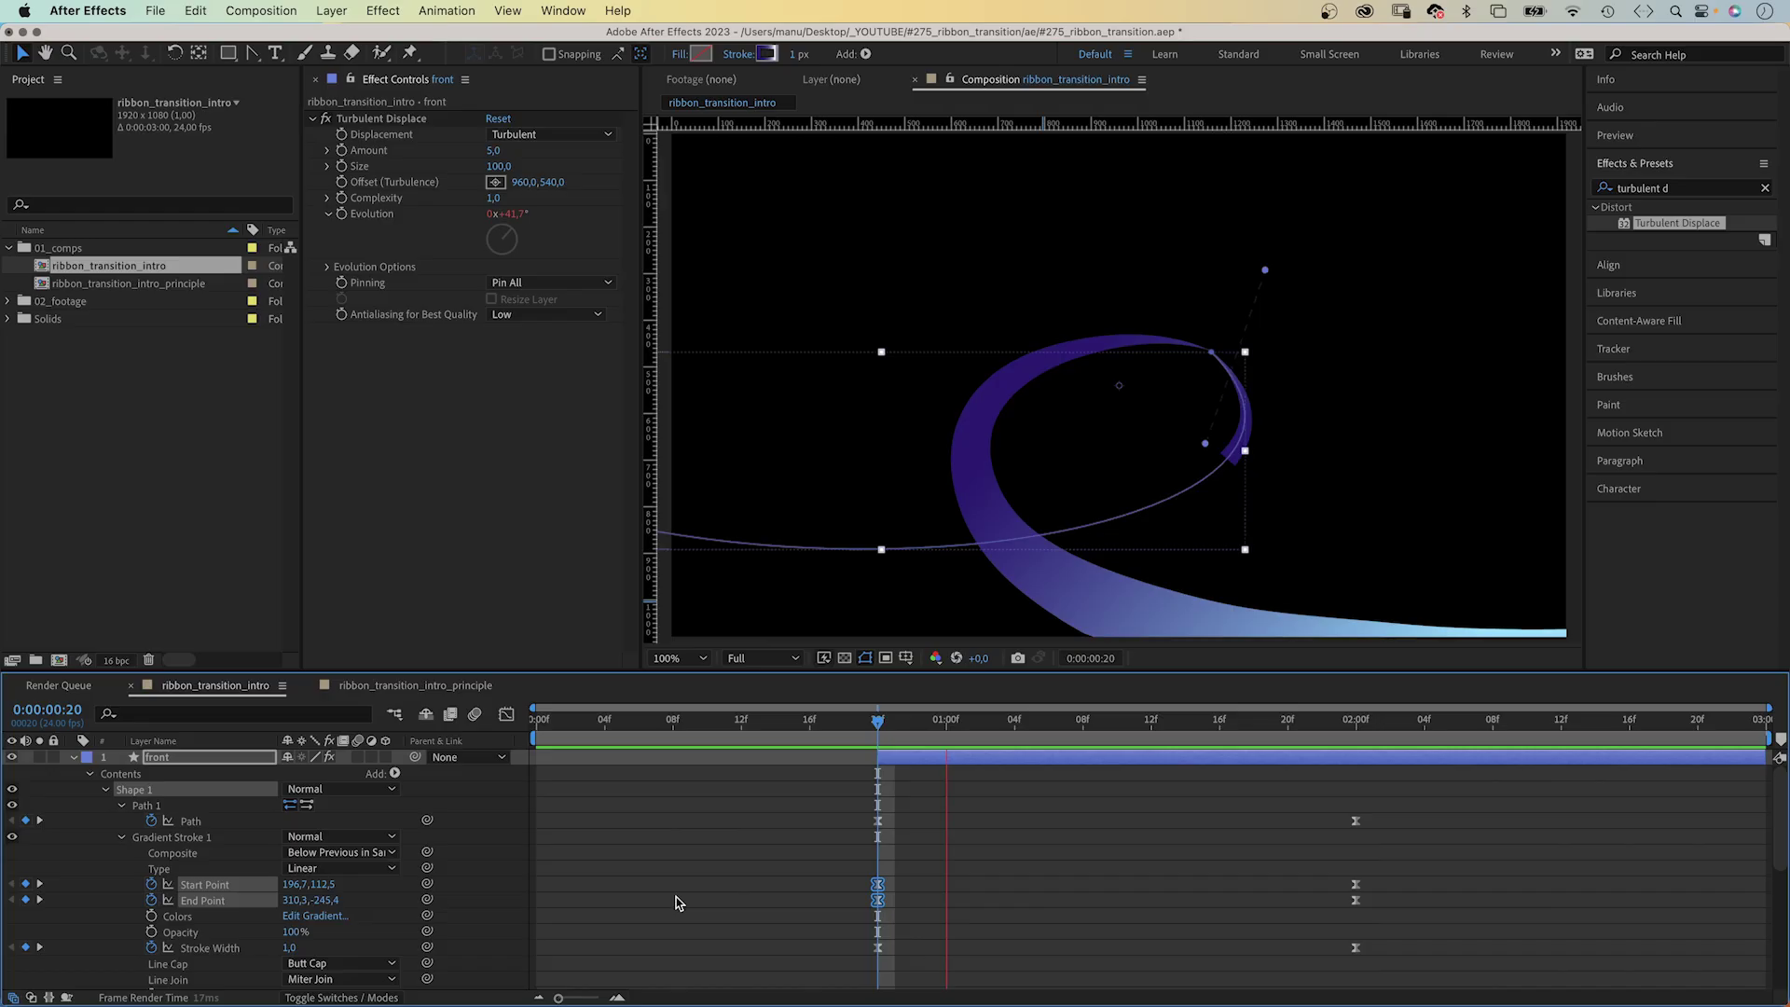
- Shift the front layer's keyframes slightly earlier and preview from frame 15
left_click(697, 923)
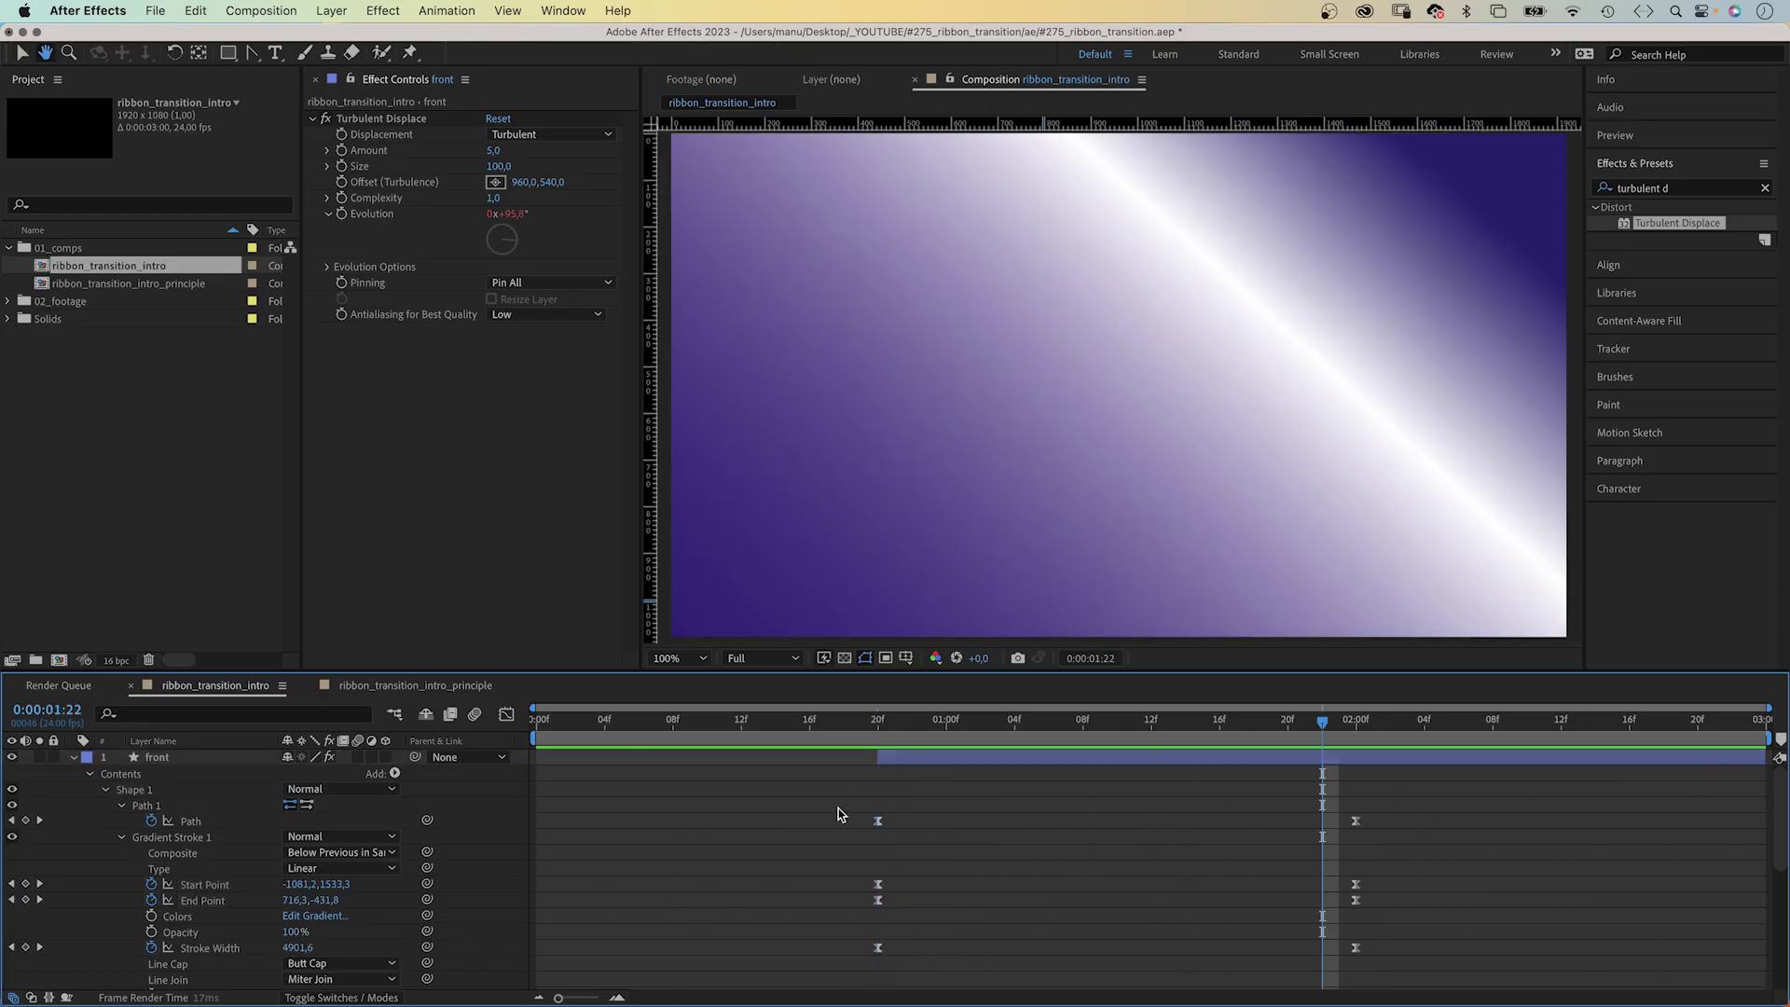
left_click_drag(929, 723, 877, 719)
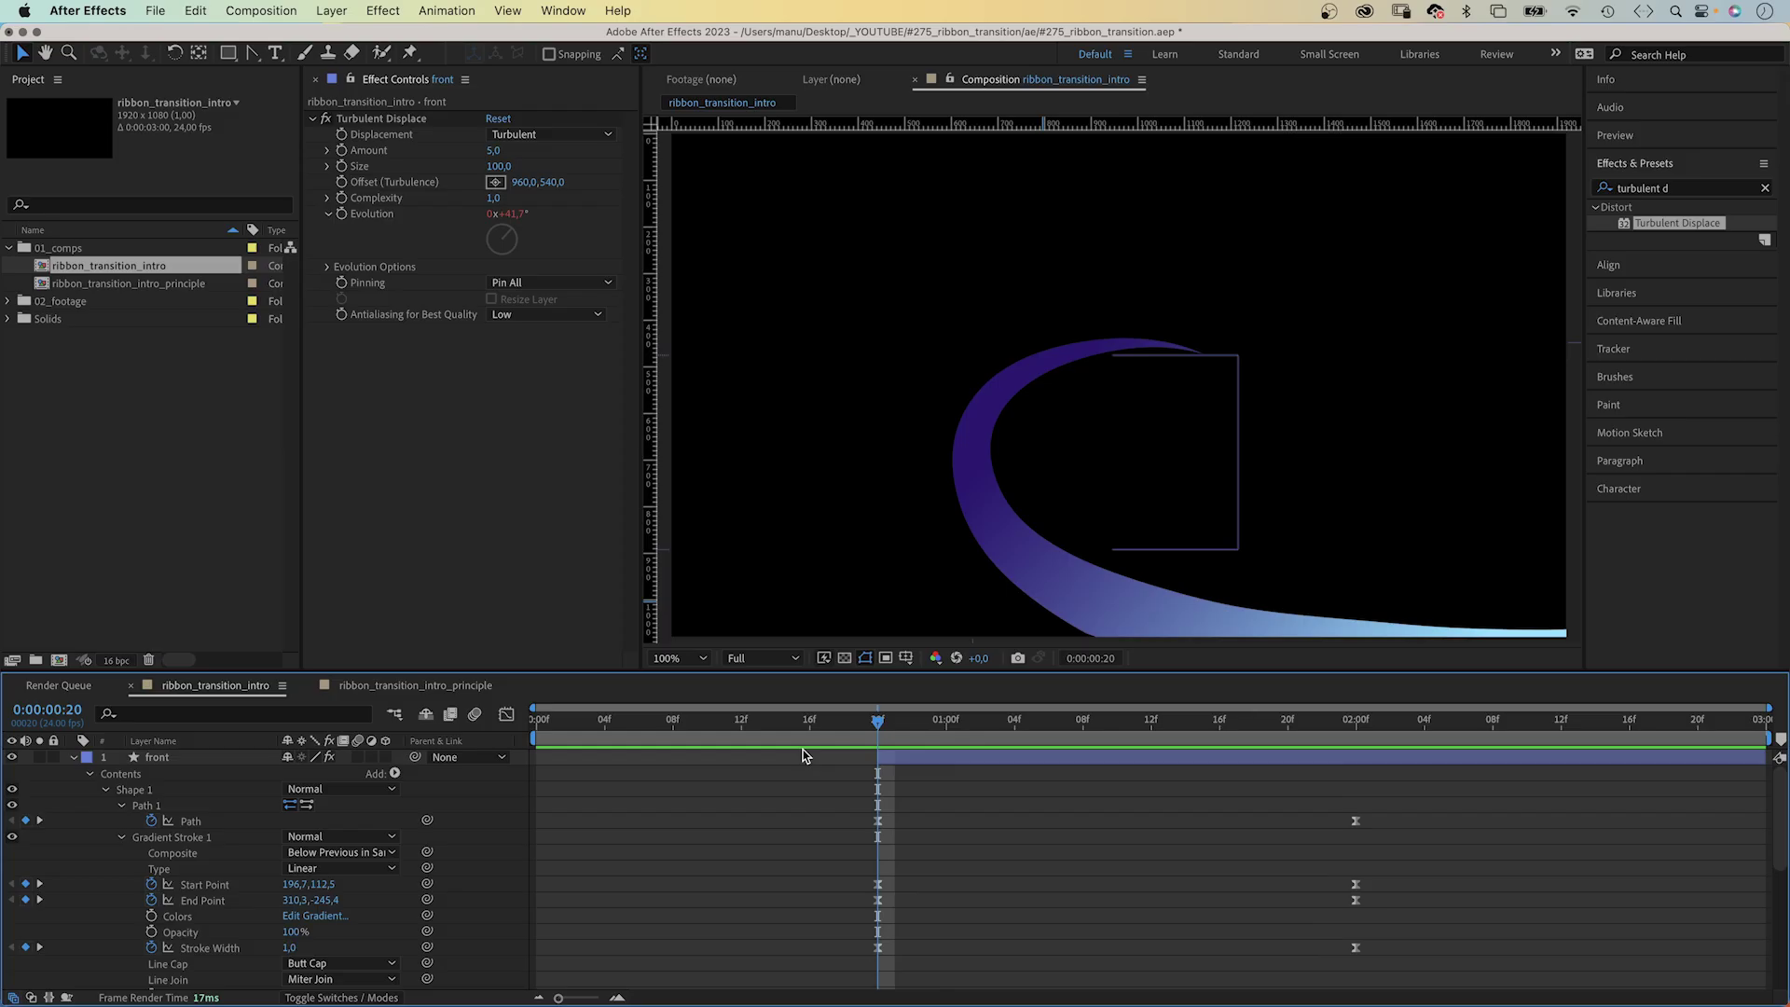
left_click(161, 764)
key("u")
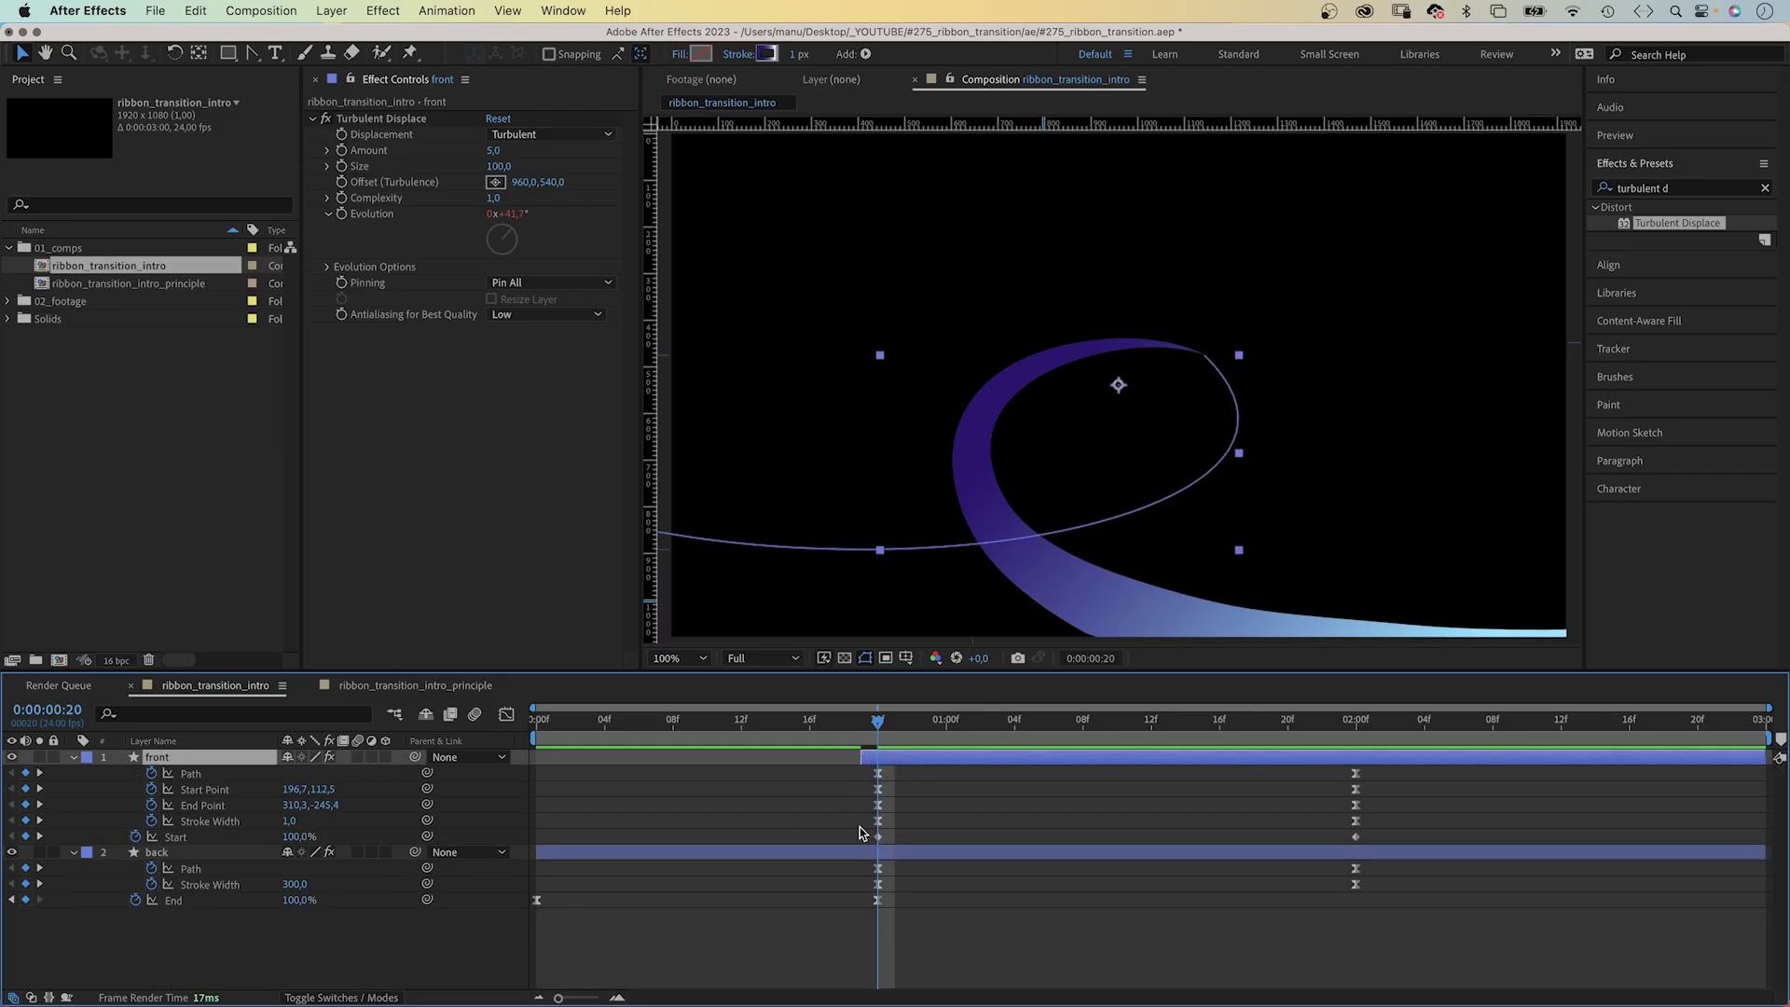
mouse_move(859, 789)
left_mouse_down()
mouse_move(895, 845)
mouse_move(865, 794)
left_mouse_up()
left_click_drag(809, 718, 793, 718)
key("space")
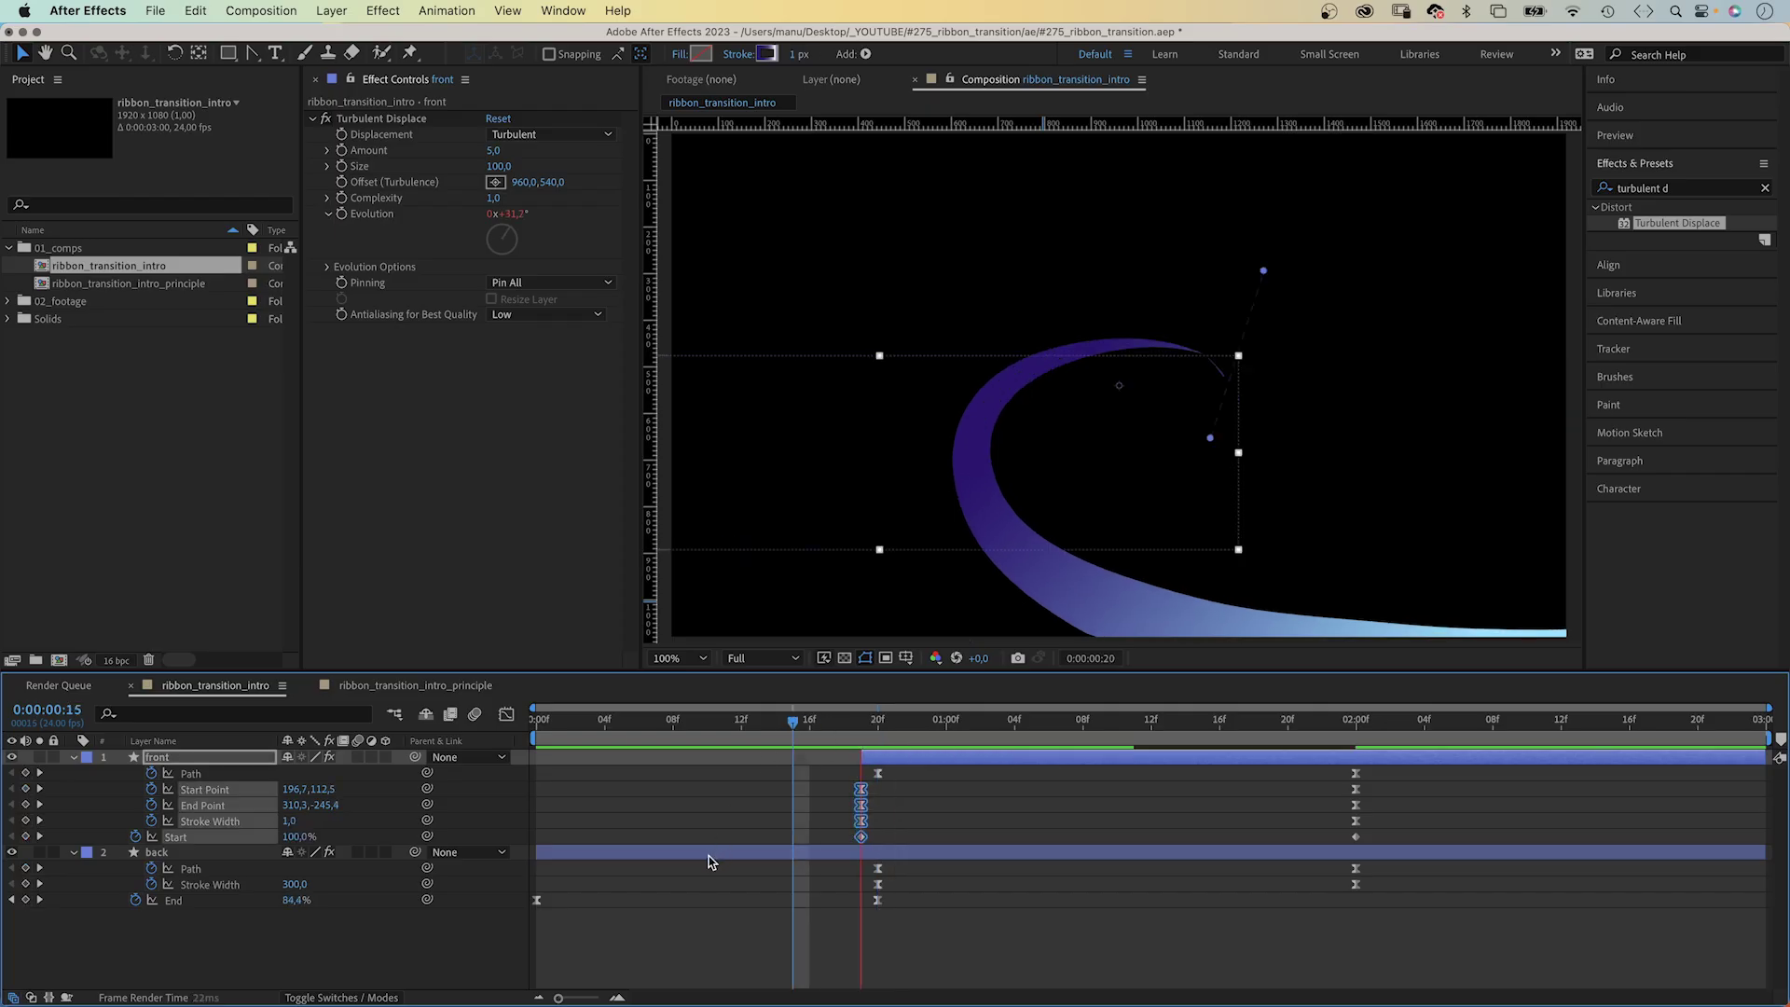
left_click(443, 975)
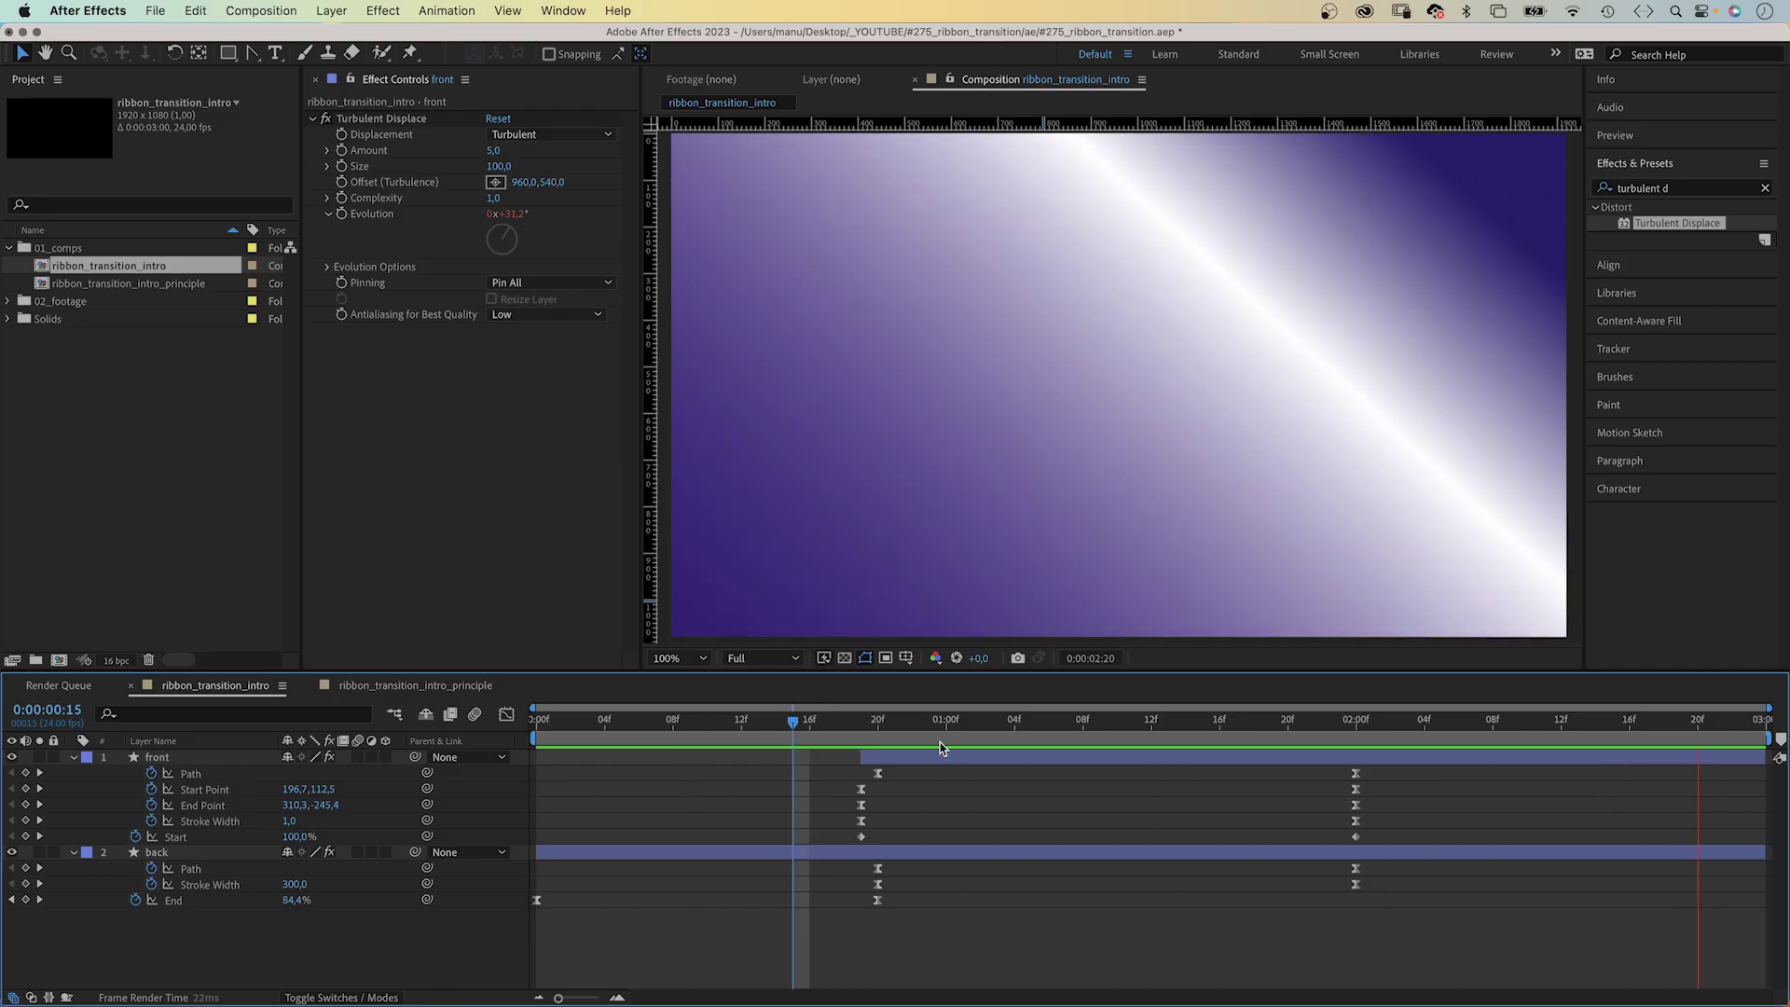
- Zoom the viewer to 50% and set a solid white stroke for new Pen shapes
left_click_drag(837, 722, 1203, 731)
key("comma")
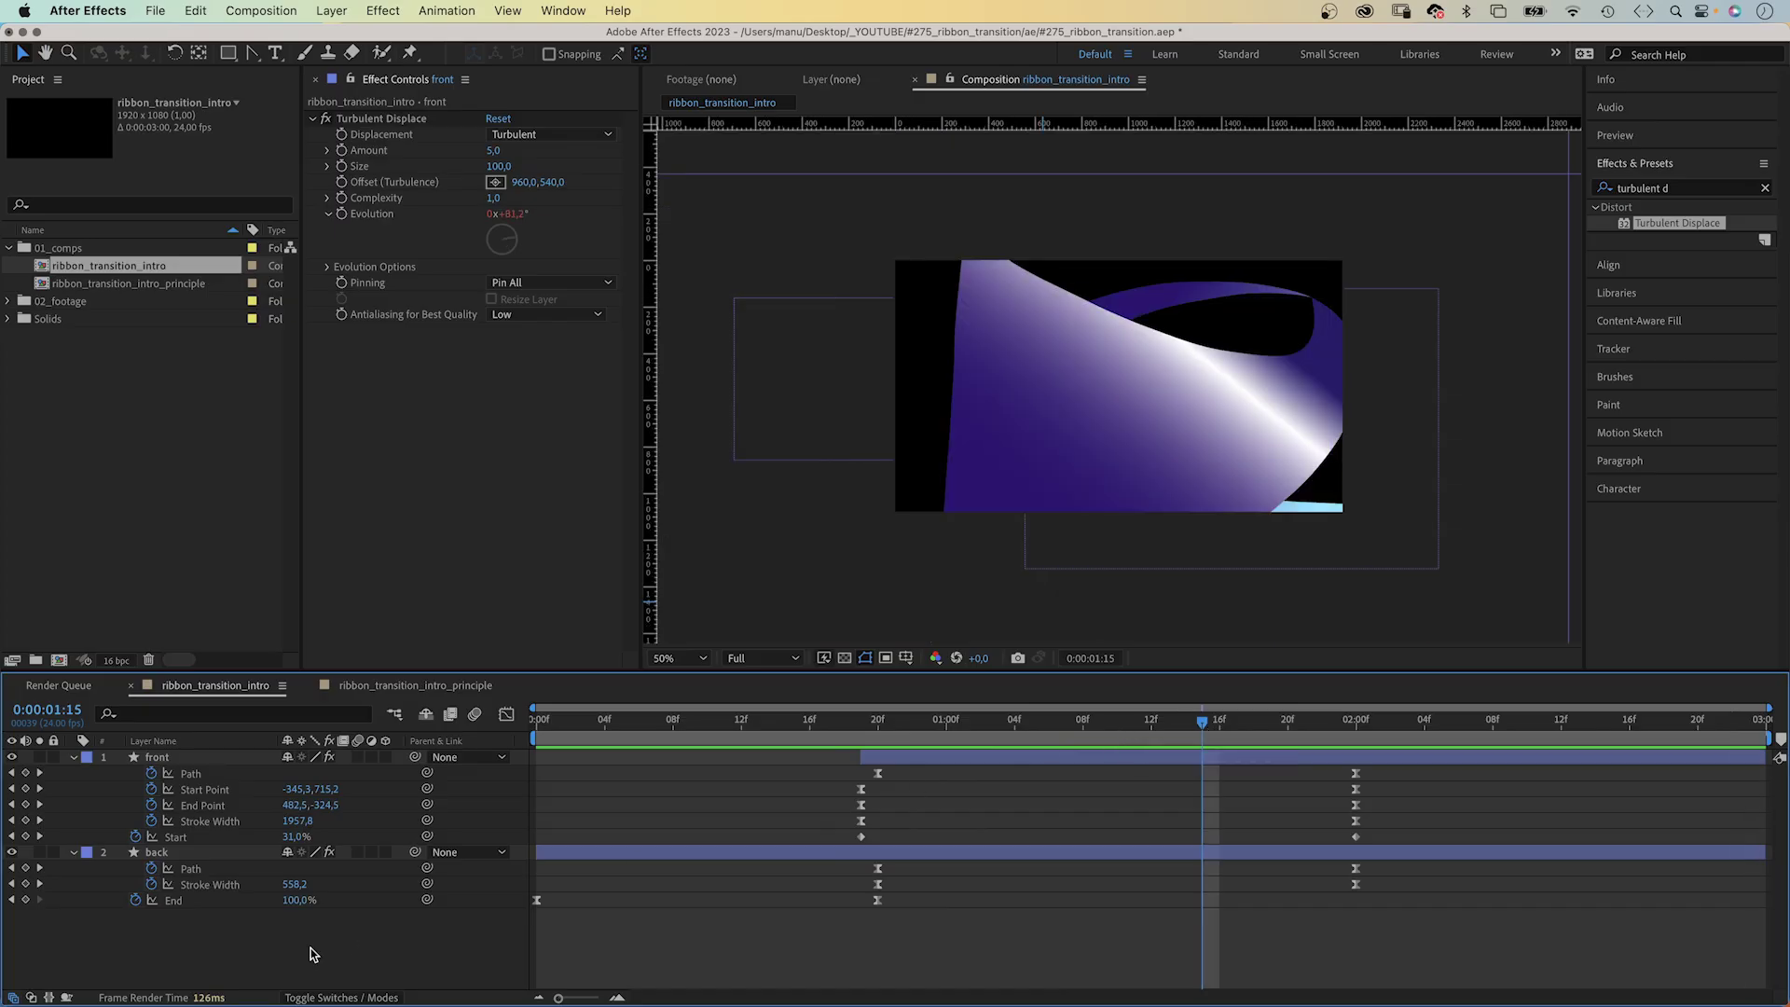
left_click_drag(250, 56, 307, 53)
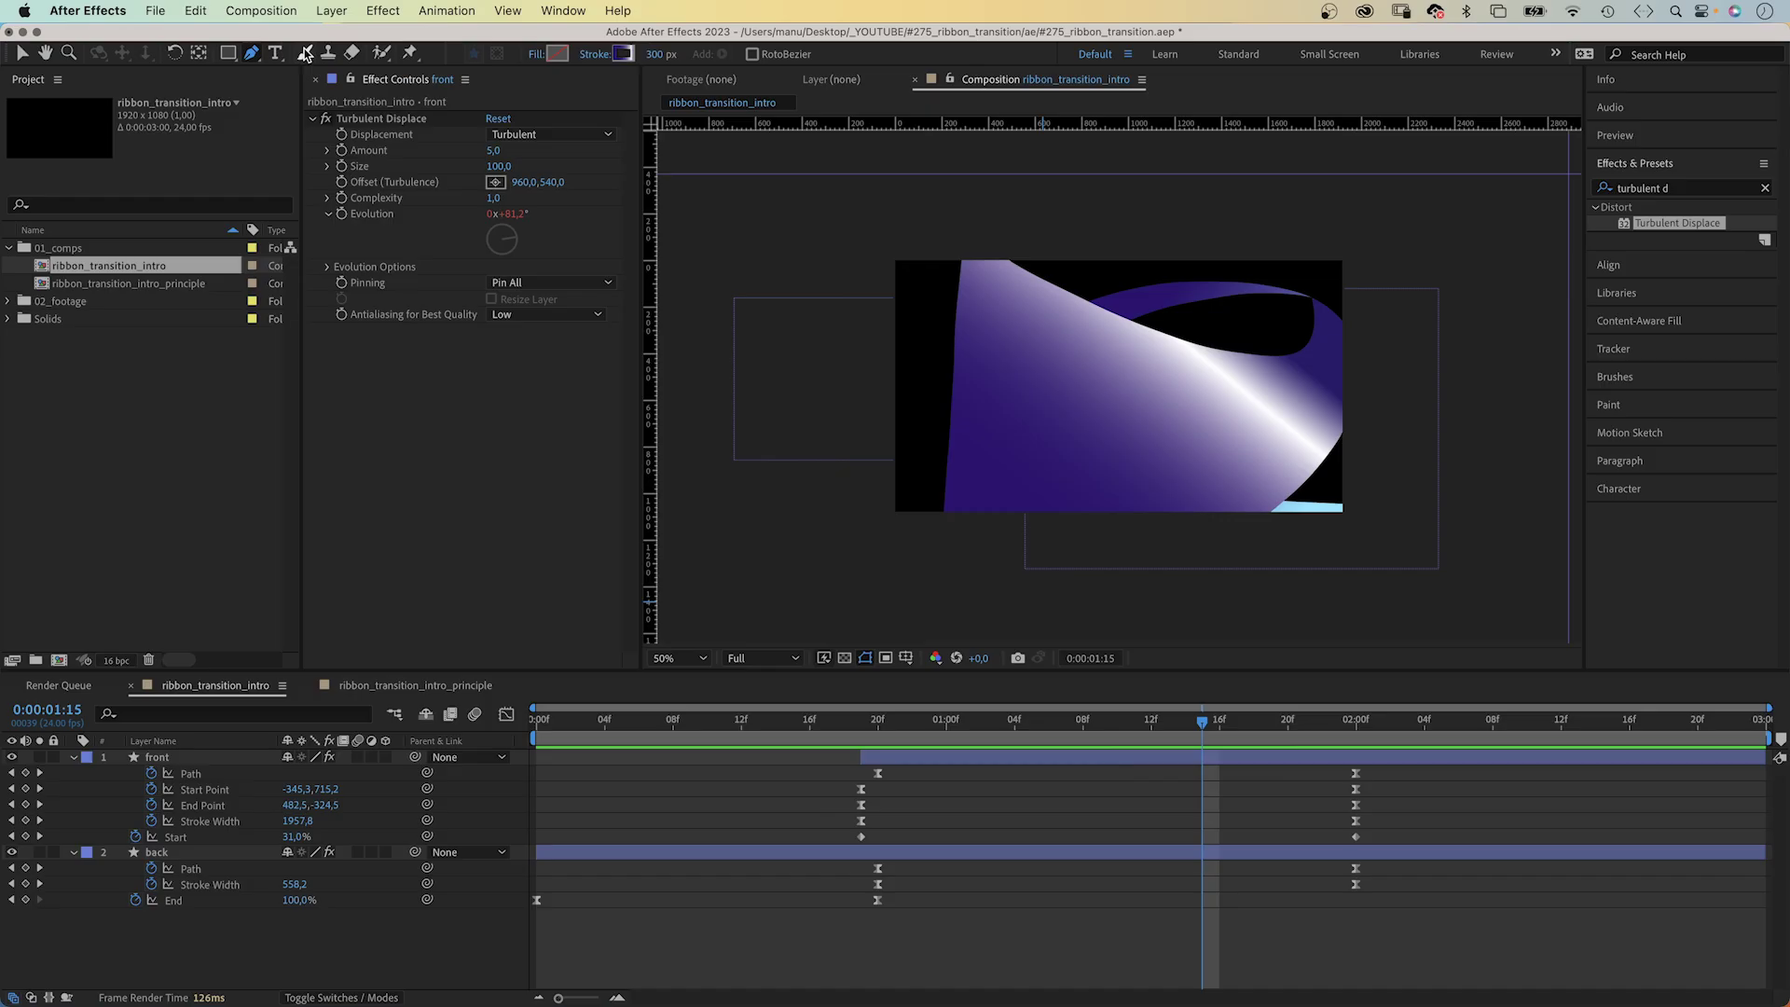
left_click(606, 59)
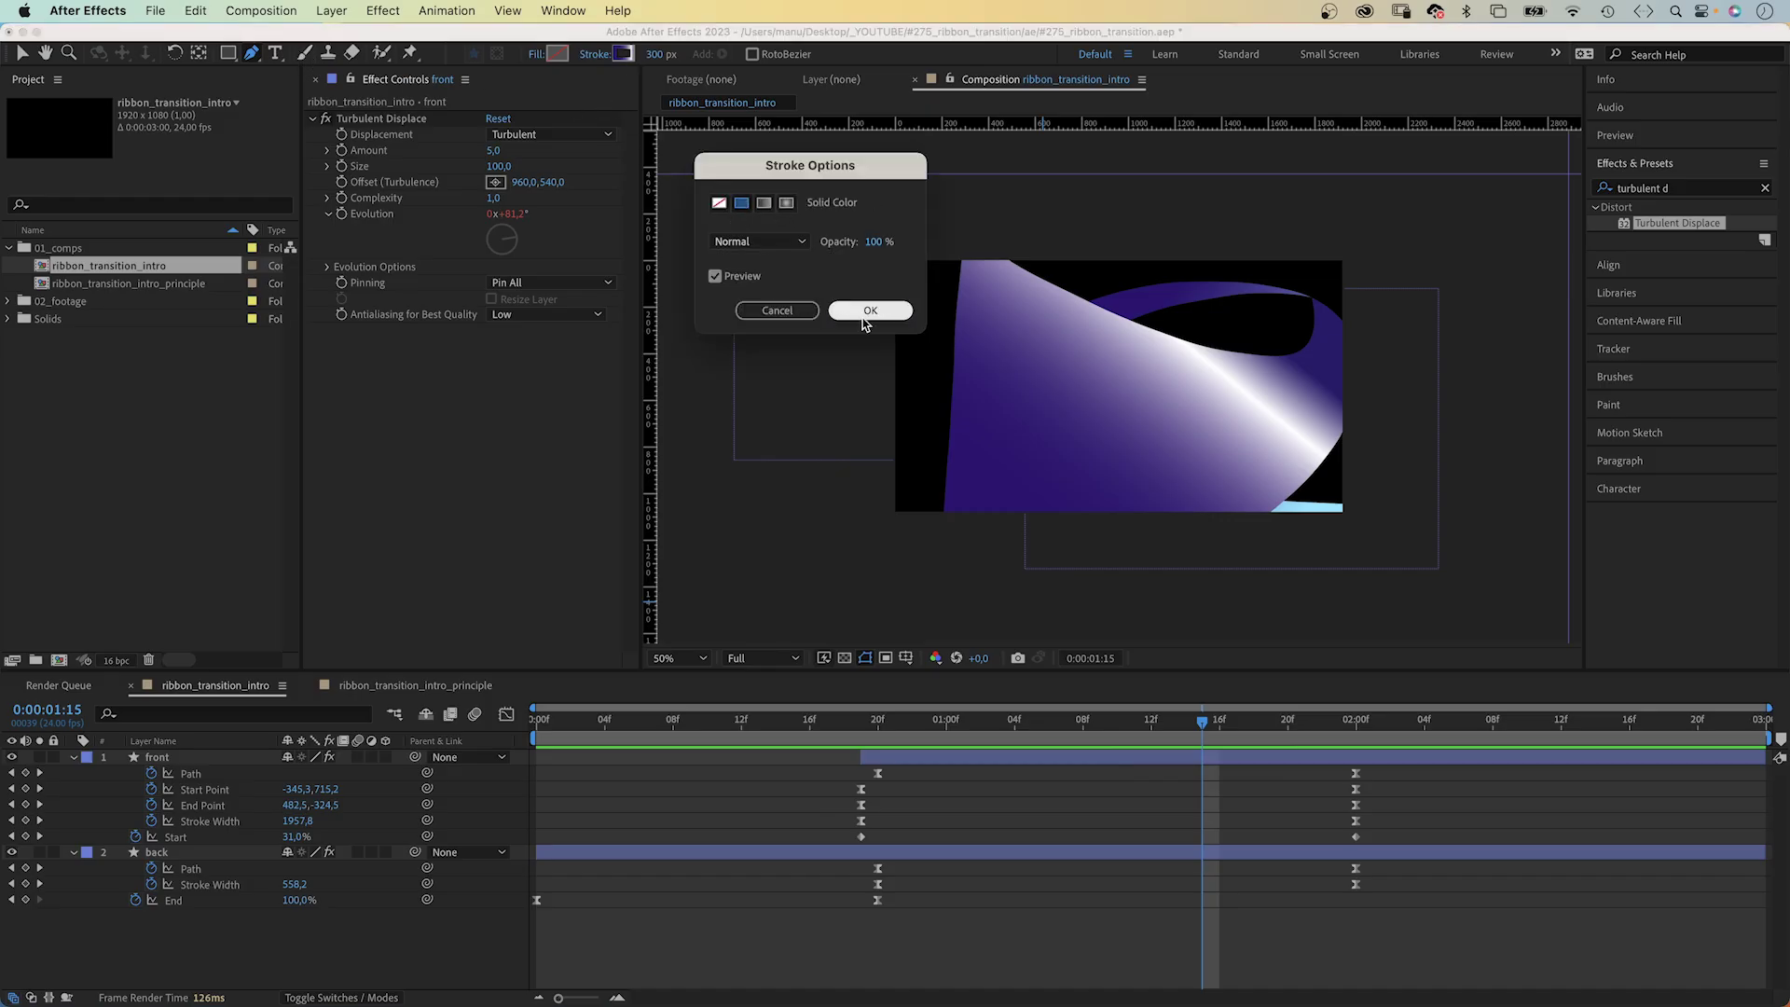
left_click(867, 314)
left_click(623, 54)
mouse_move(498, 533)
left_mouse_down()
mouse_move(559, 565)
mouse_move(637, 527)
left_mouse_up()
left_click(829, 532)
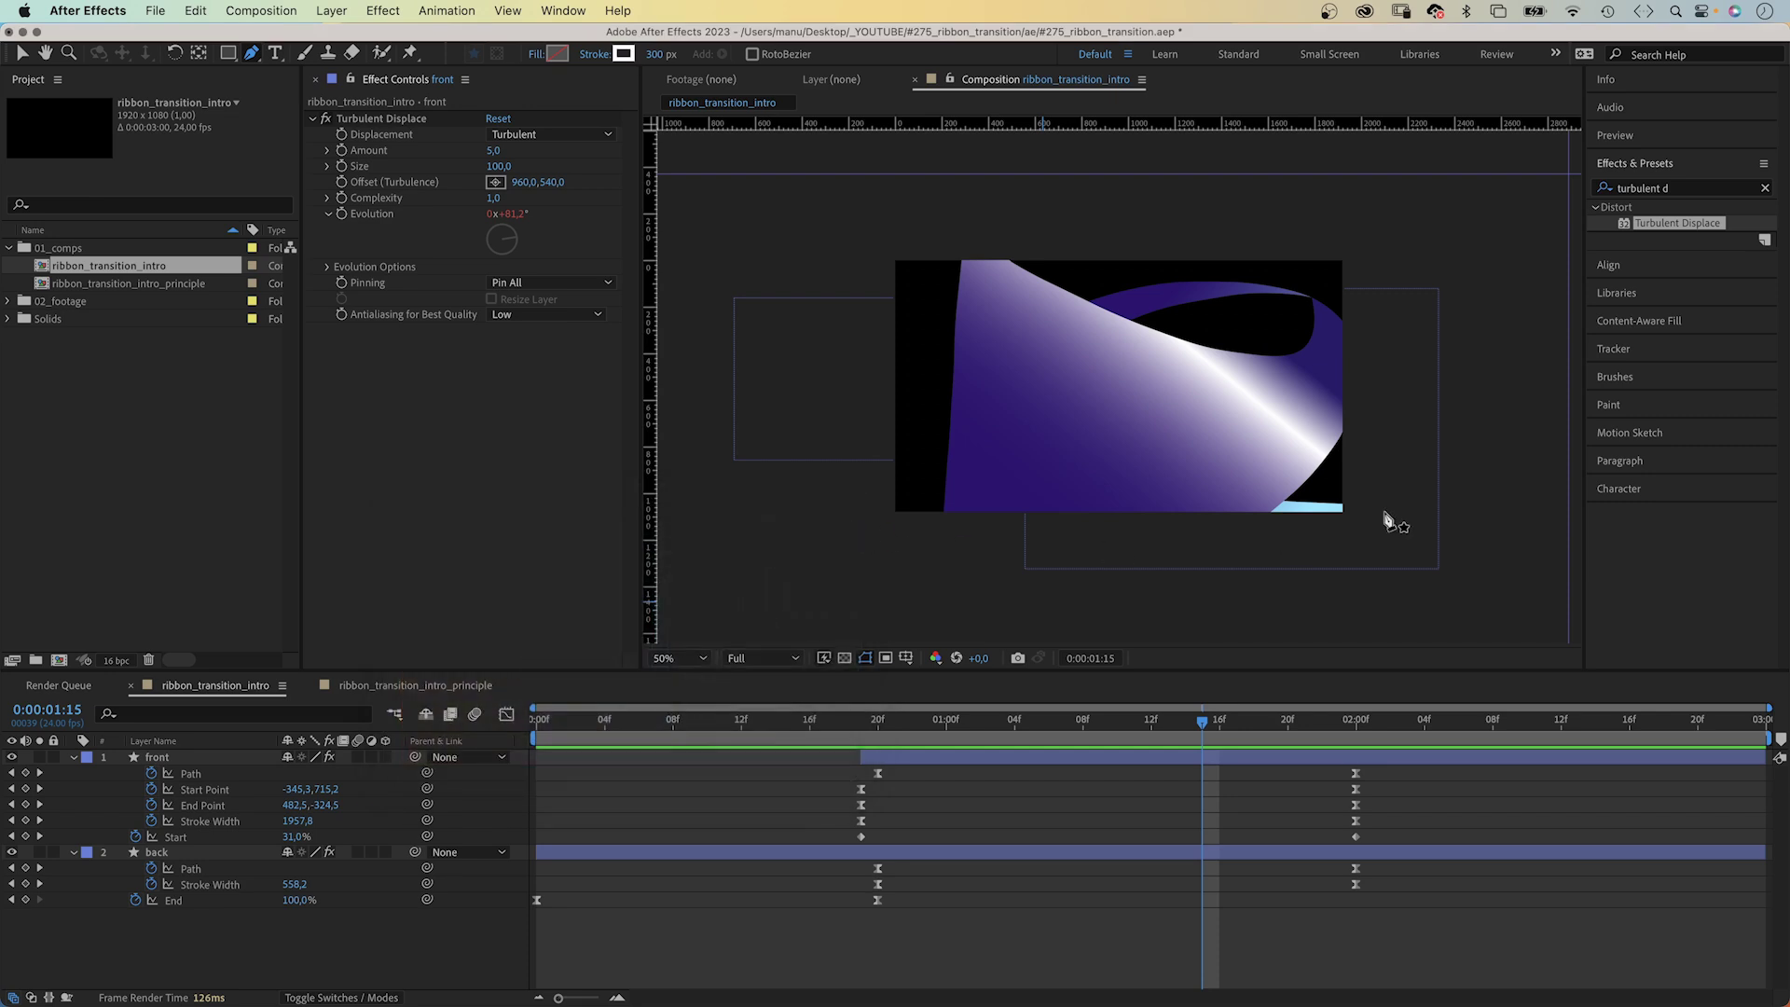
- Draw a large curved white path across the composition
left_click(1420, 359)
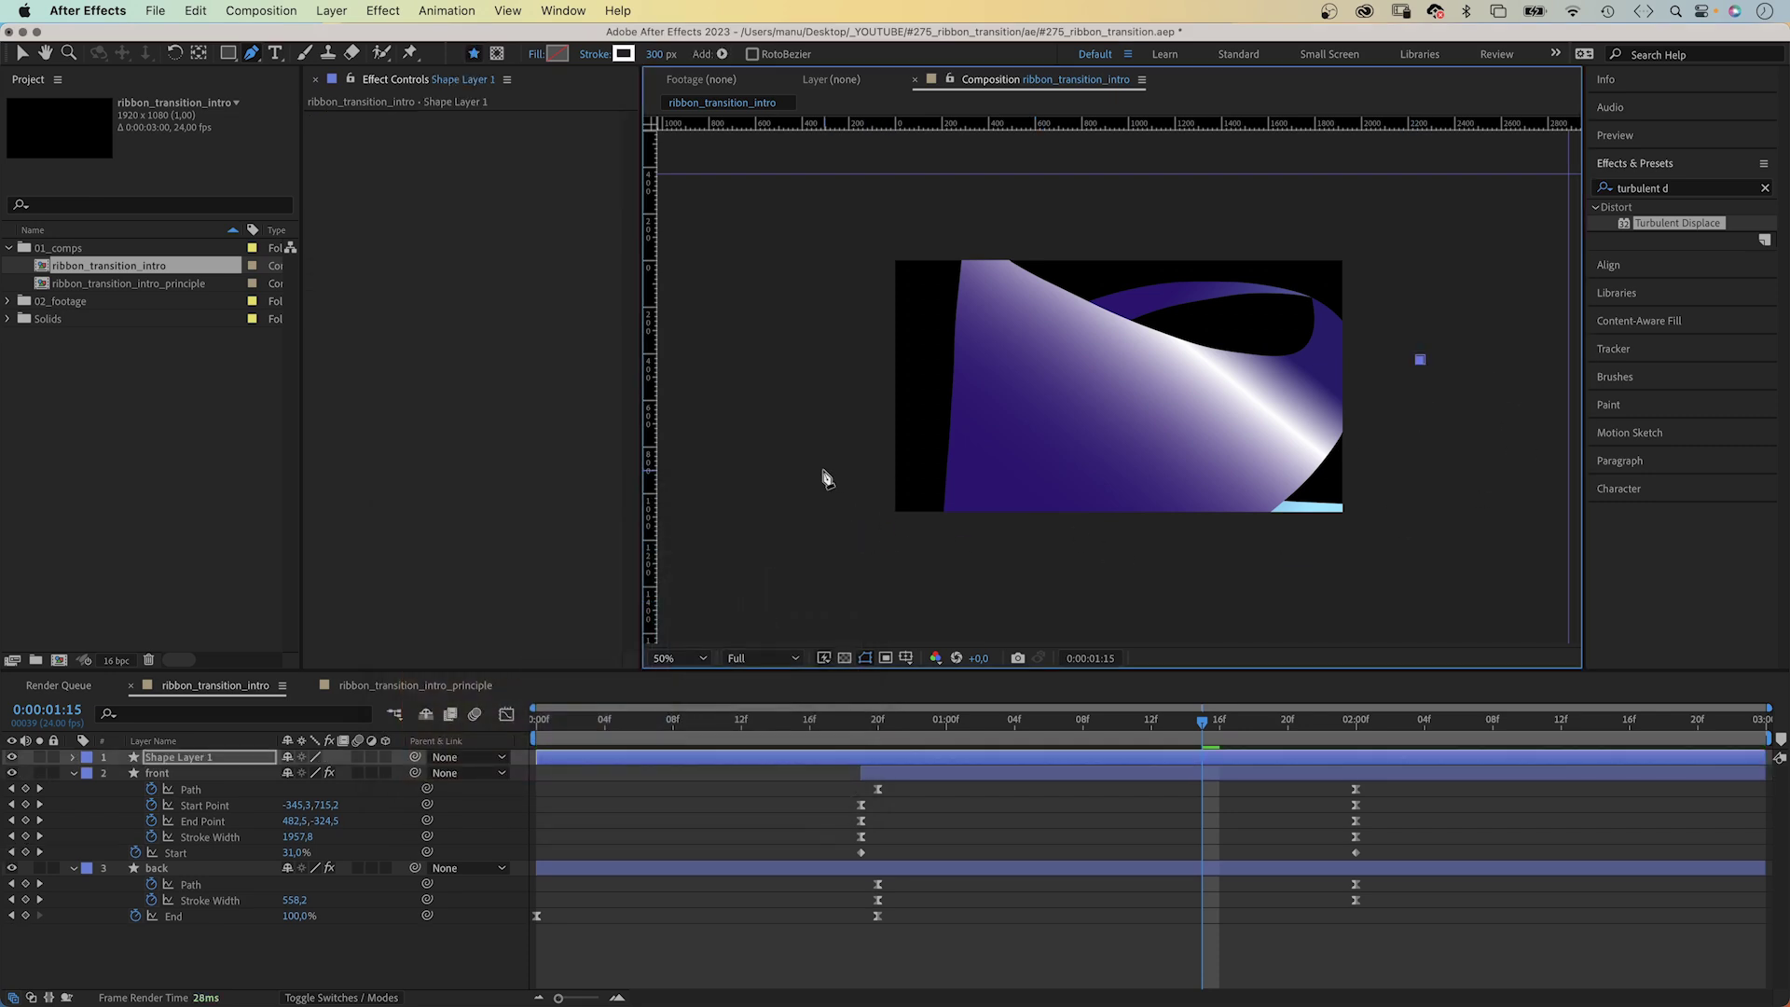
left_click_drag(824, 472, 687, 436)
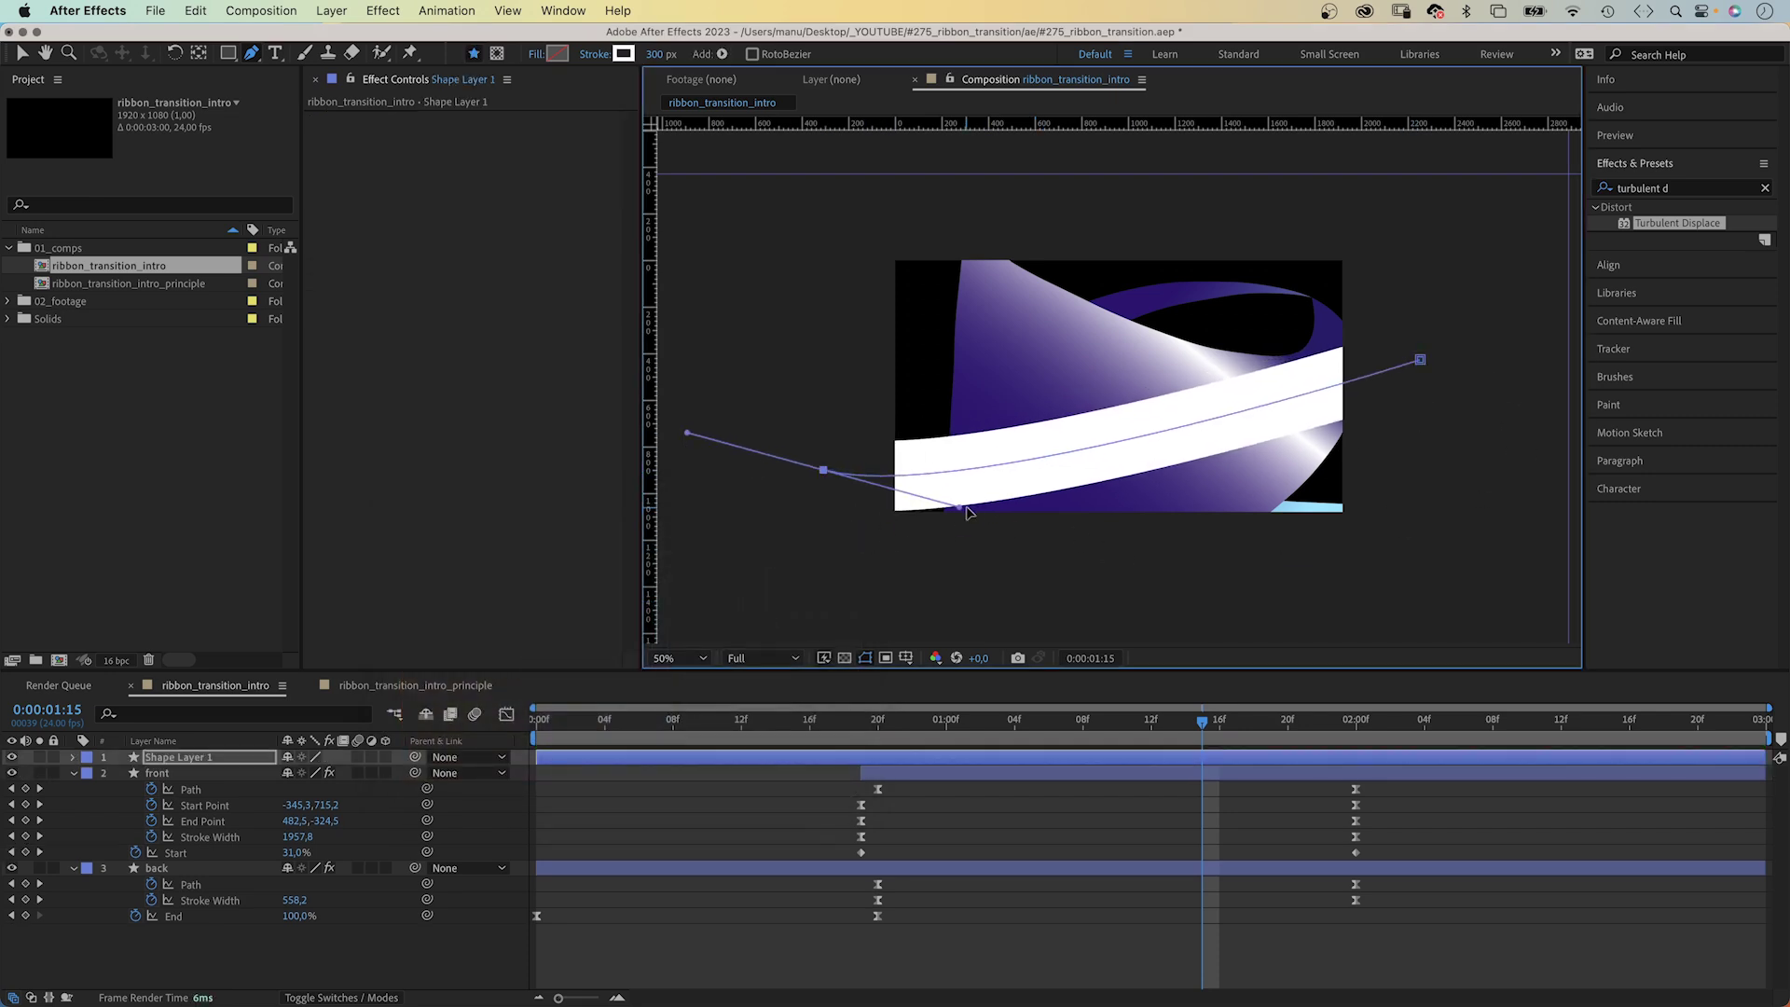
left_click(22, 56)
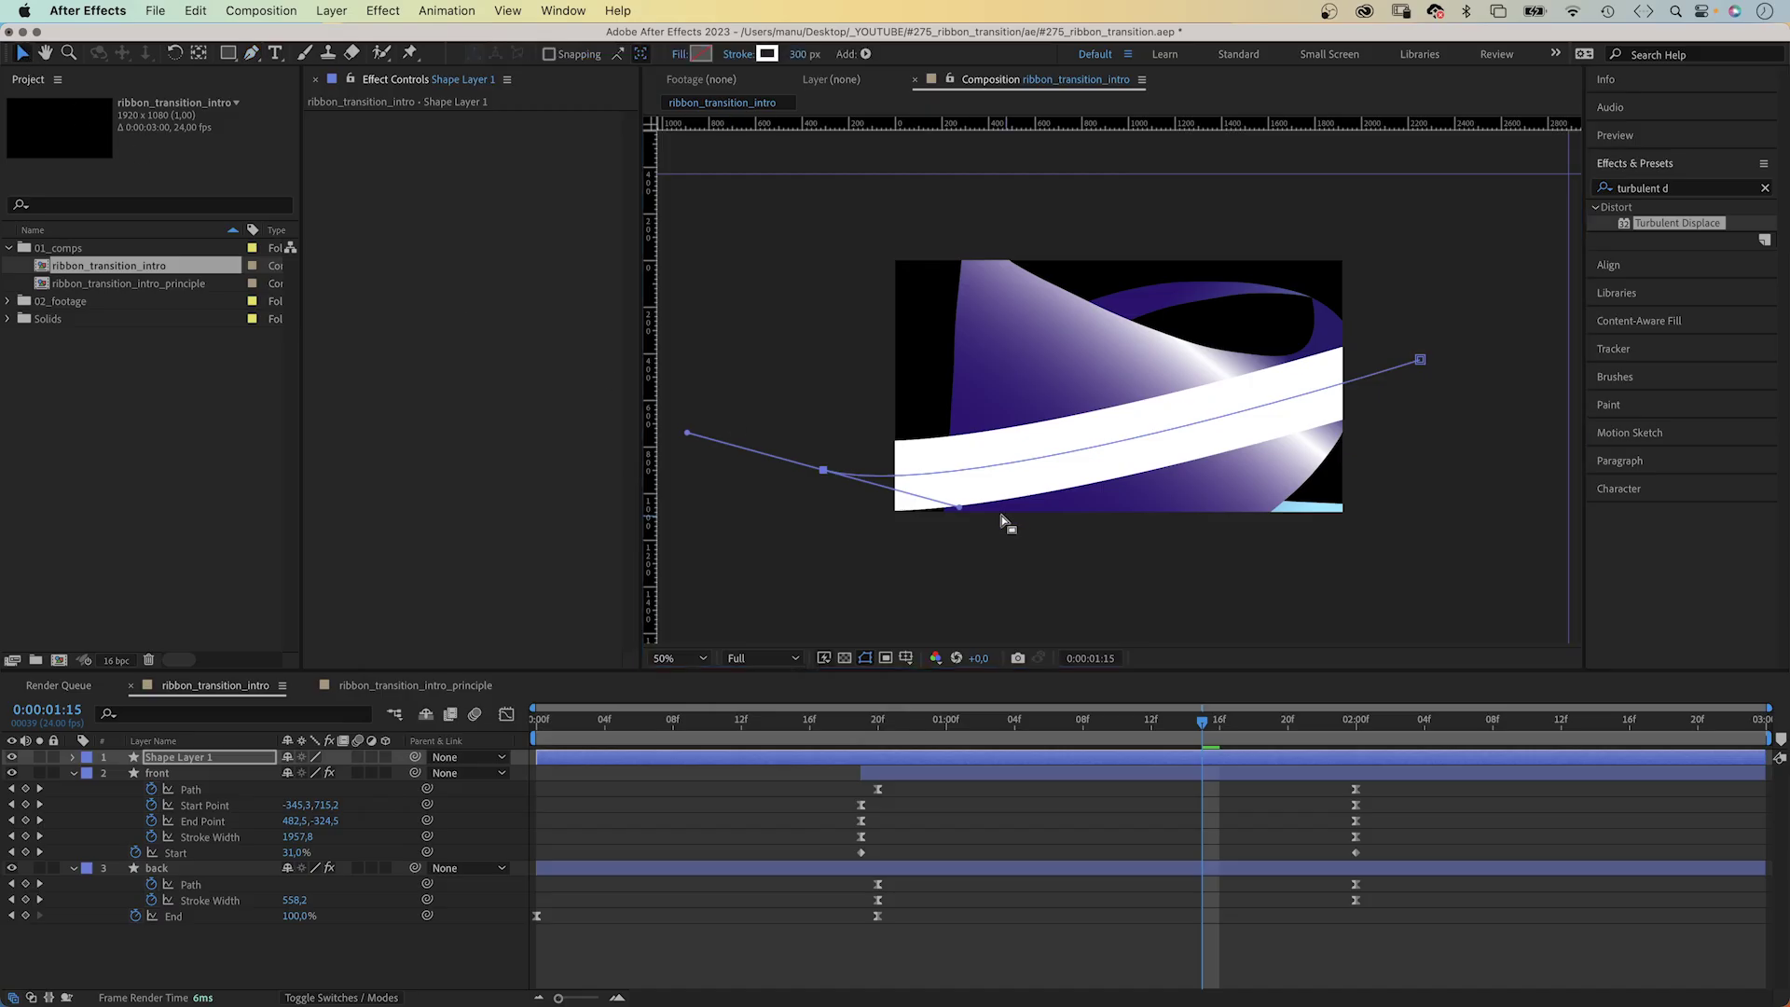
left_click_drag(951, 509, 1543, 557)
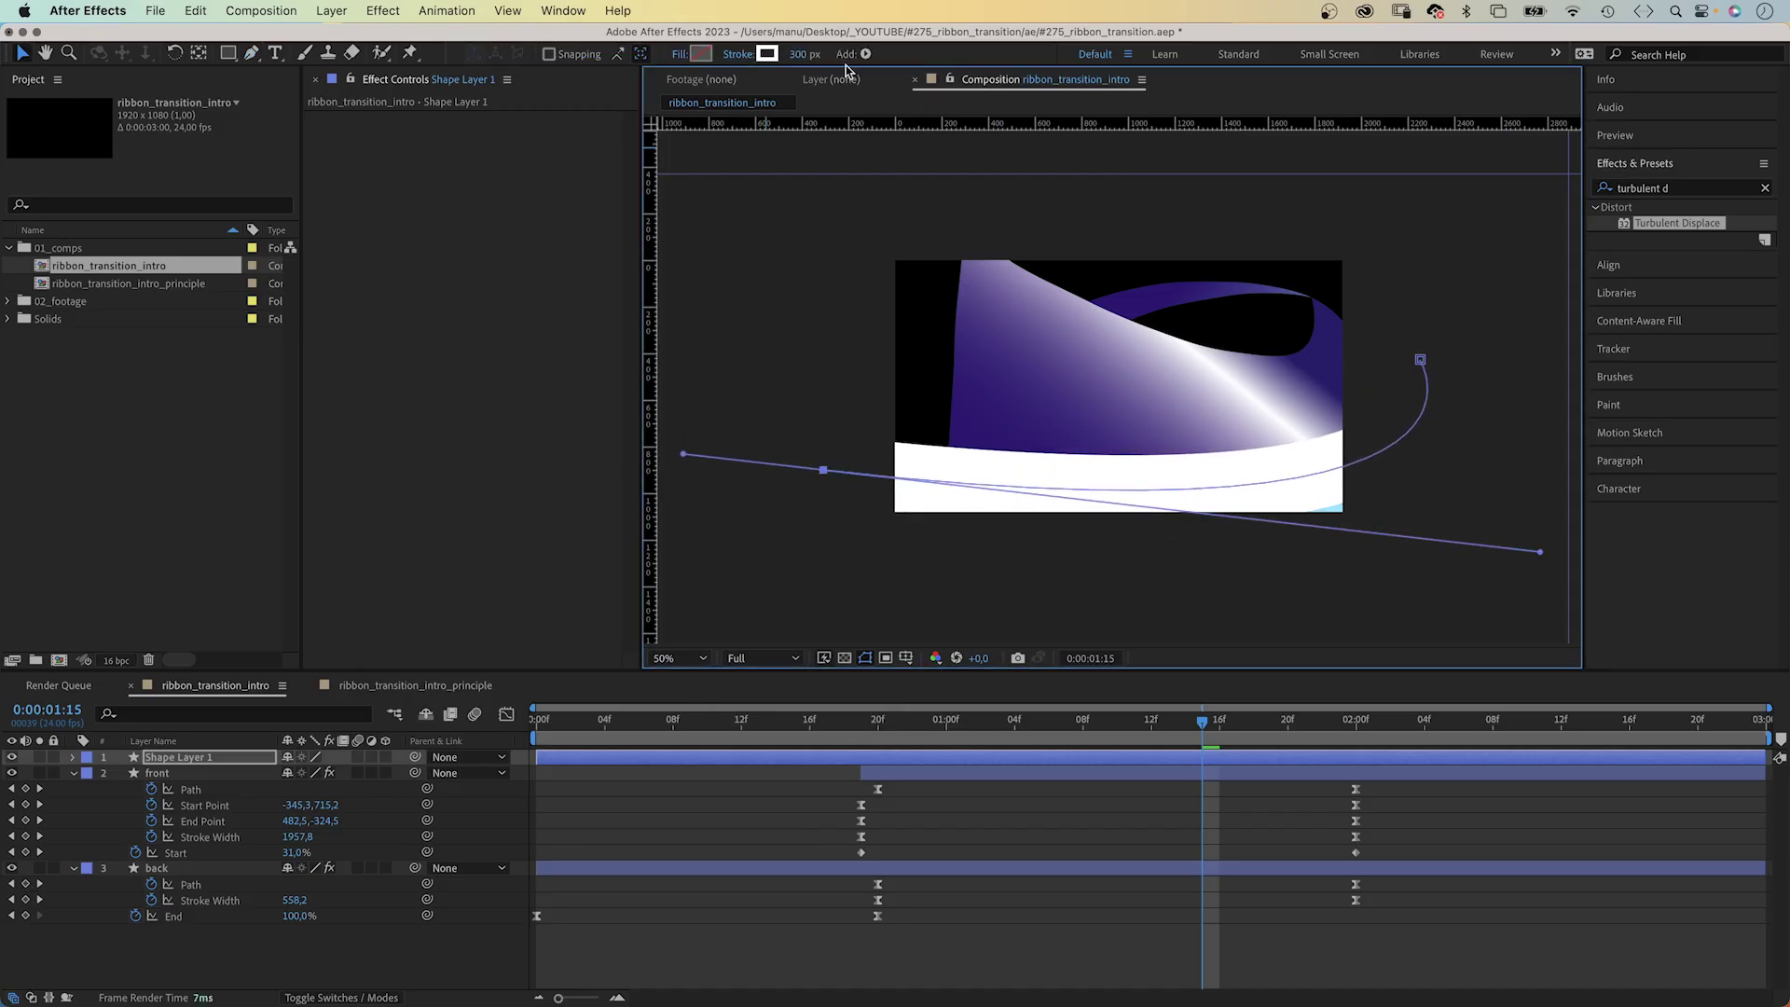
- Set the stroke width to 3500 px, start the layer at 1:15, and begin renaming it 'mask'
left_click(799, 54)
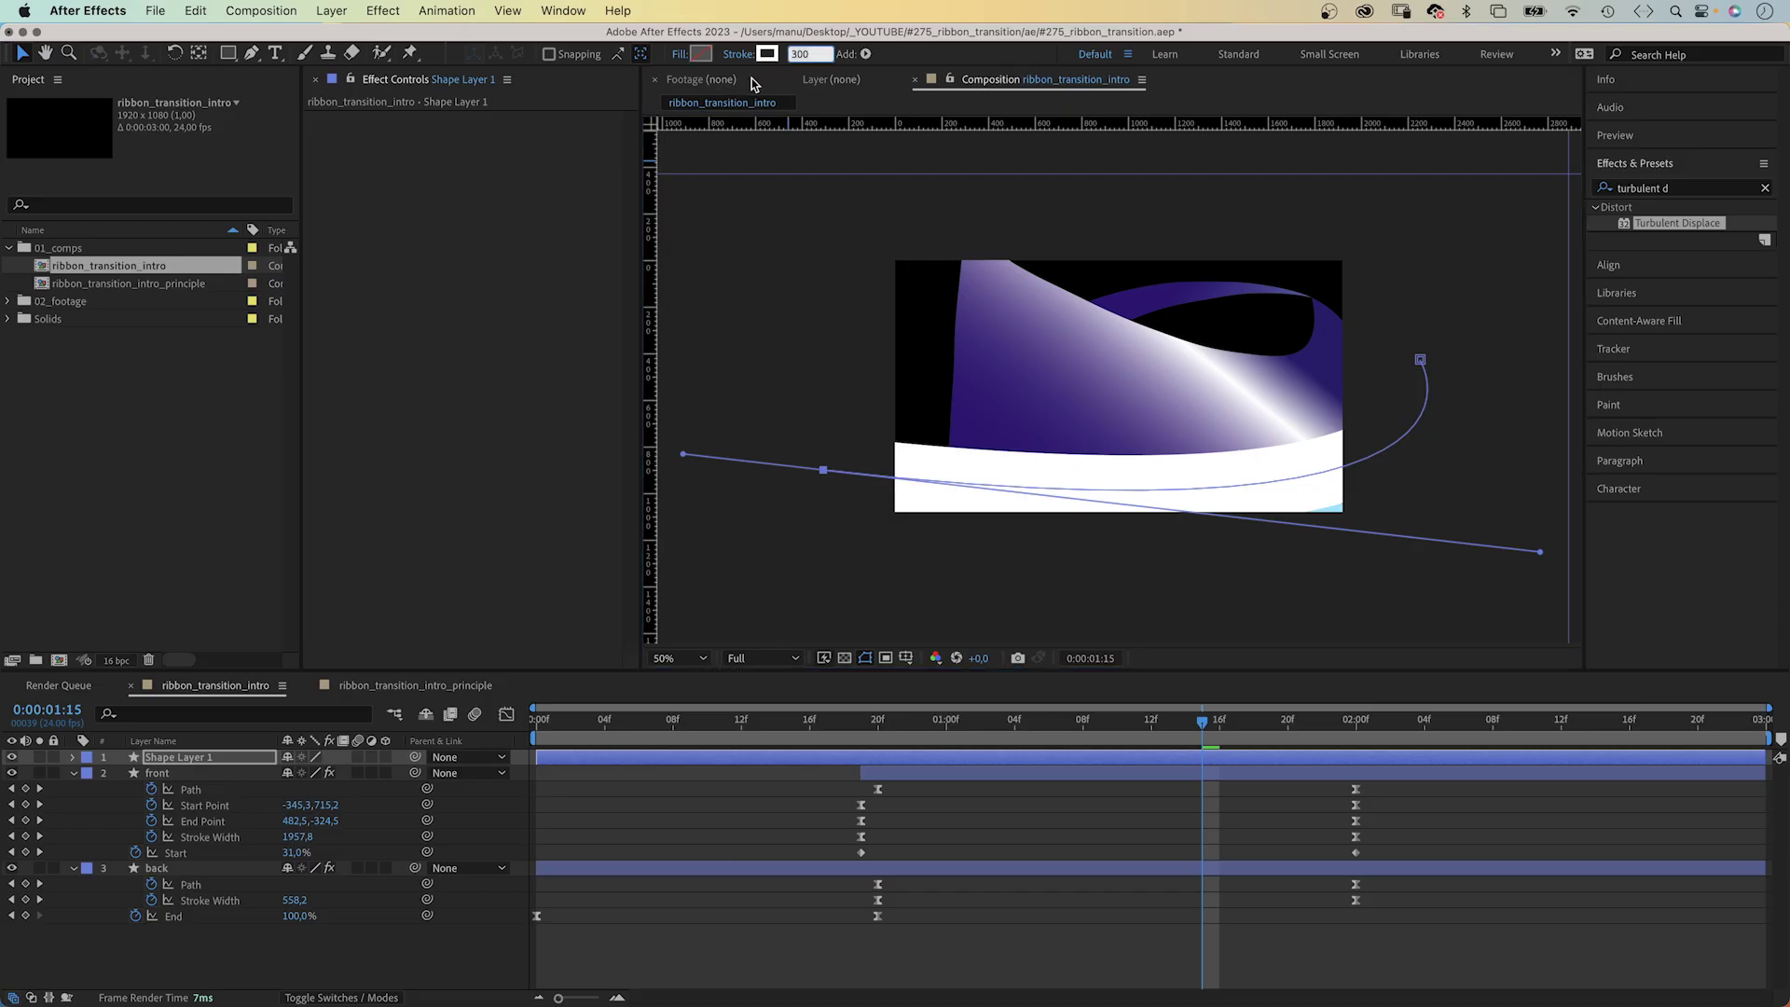
type("3500")
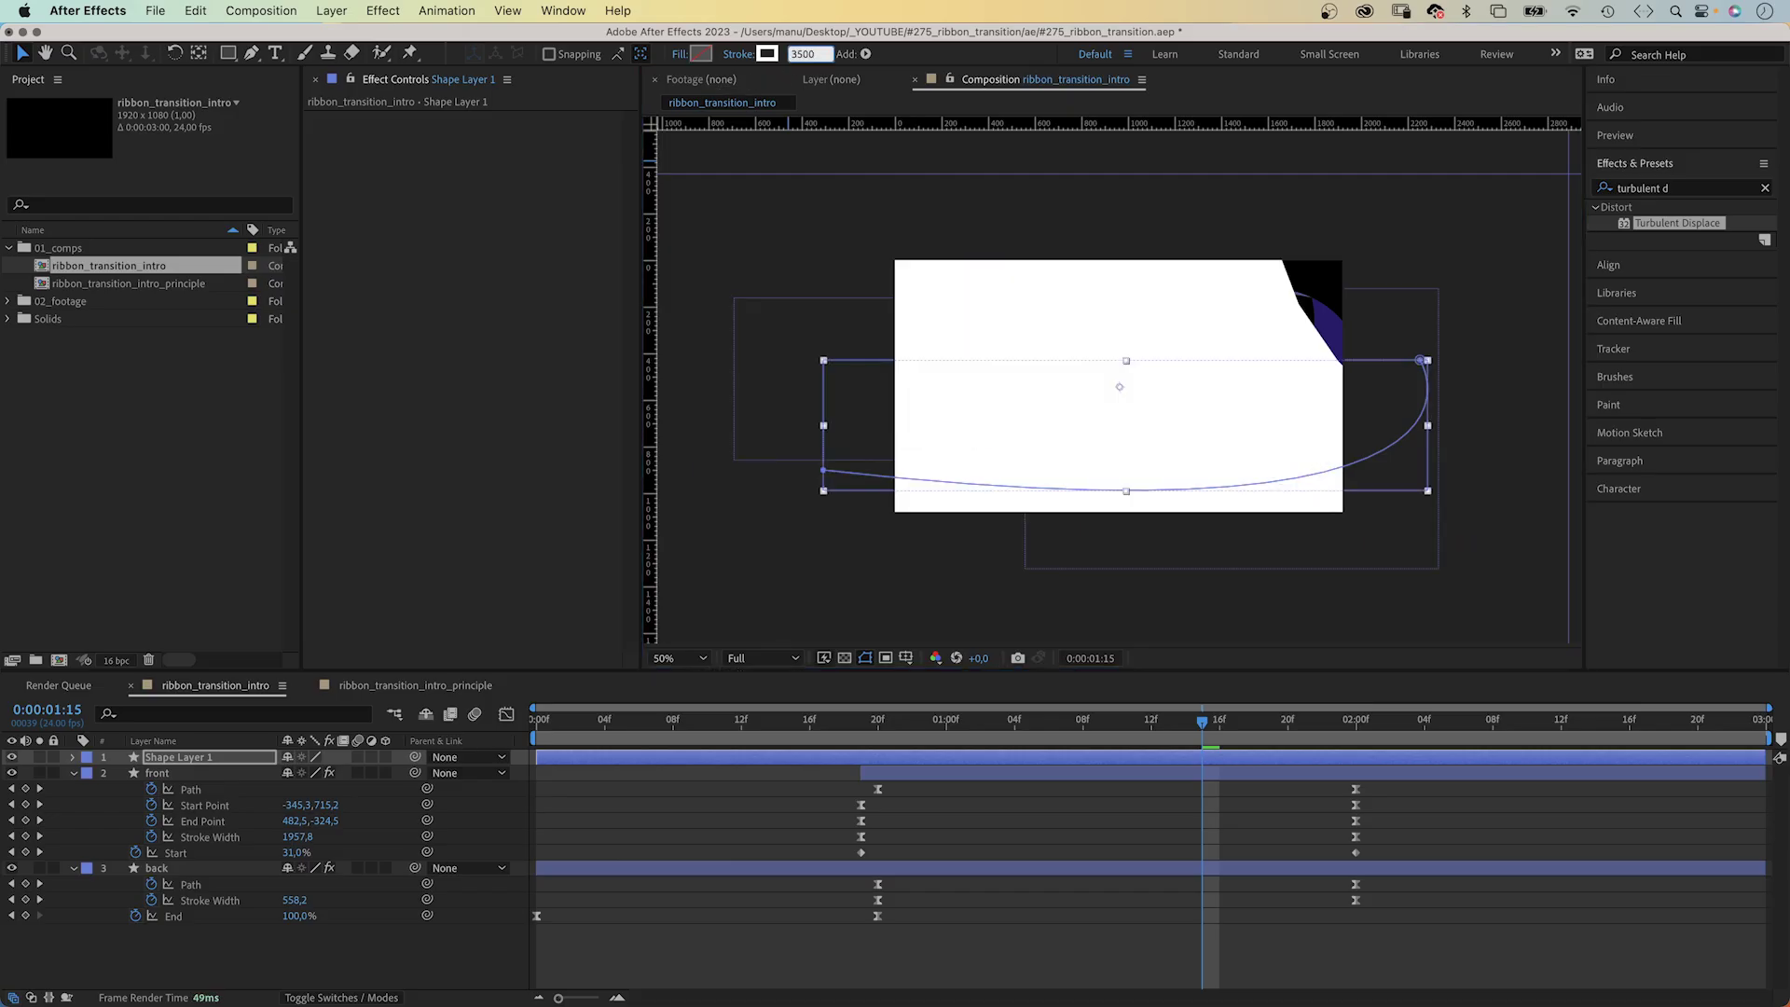
key("Return")
mouse_move(1202, 736)
left_mouse_down()
mouse_move(1362, 740)
mouse_move(1197, 741)
left_mouse_up()
left_click_drag(547, 762, 1391, 720)
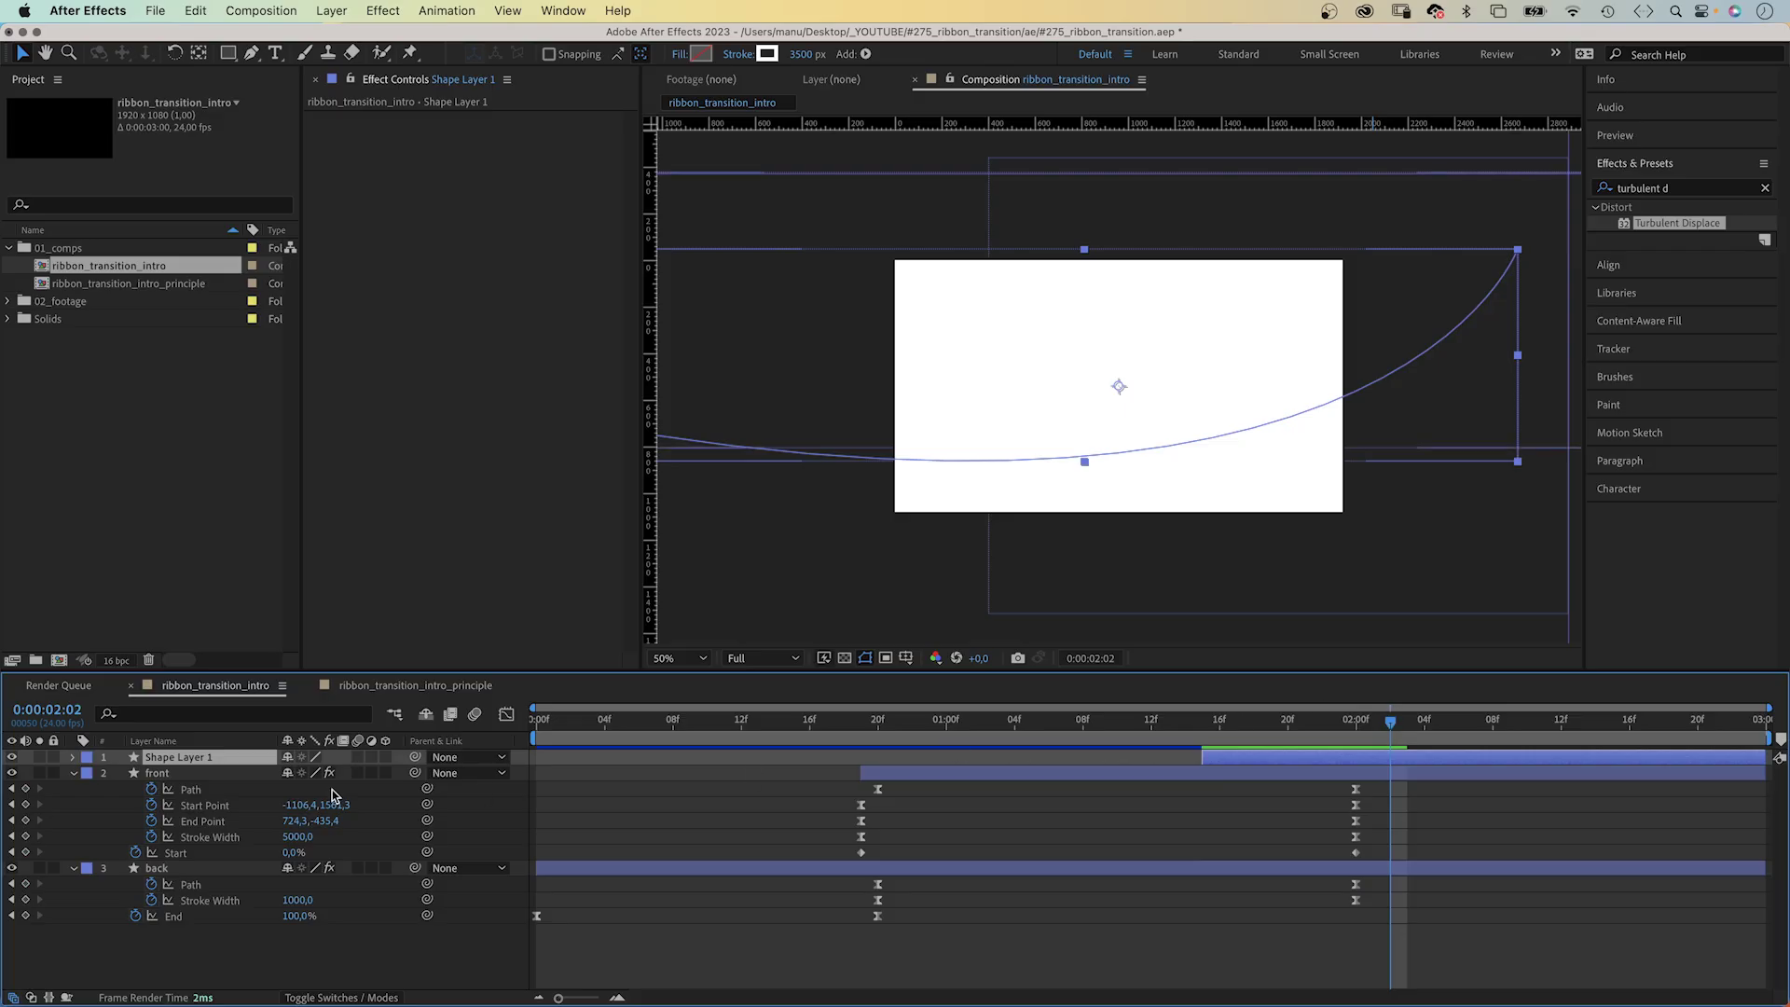
key("Return")
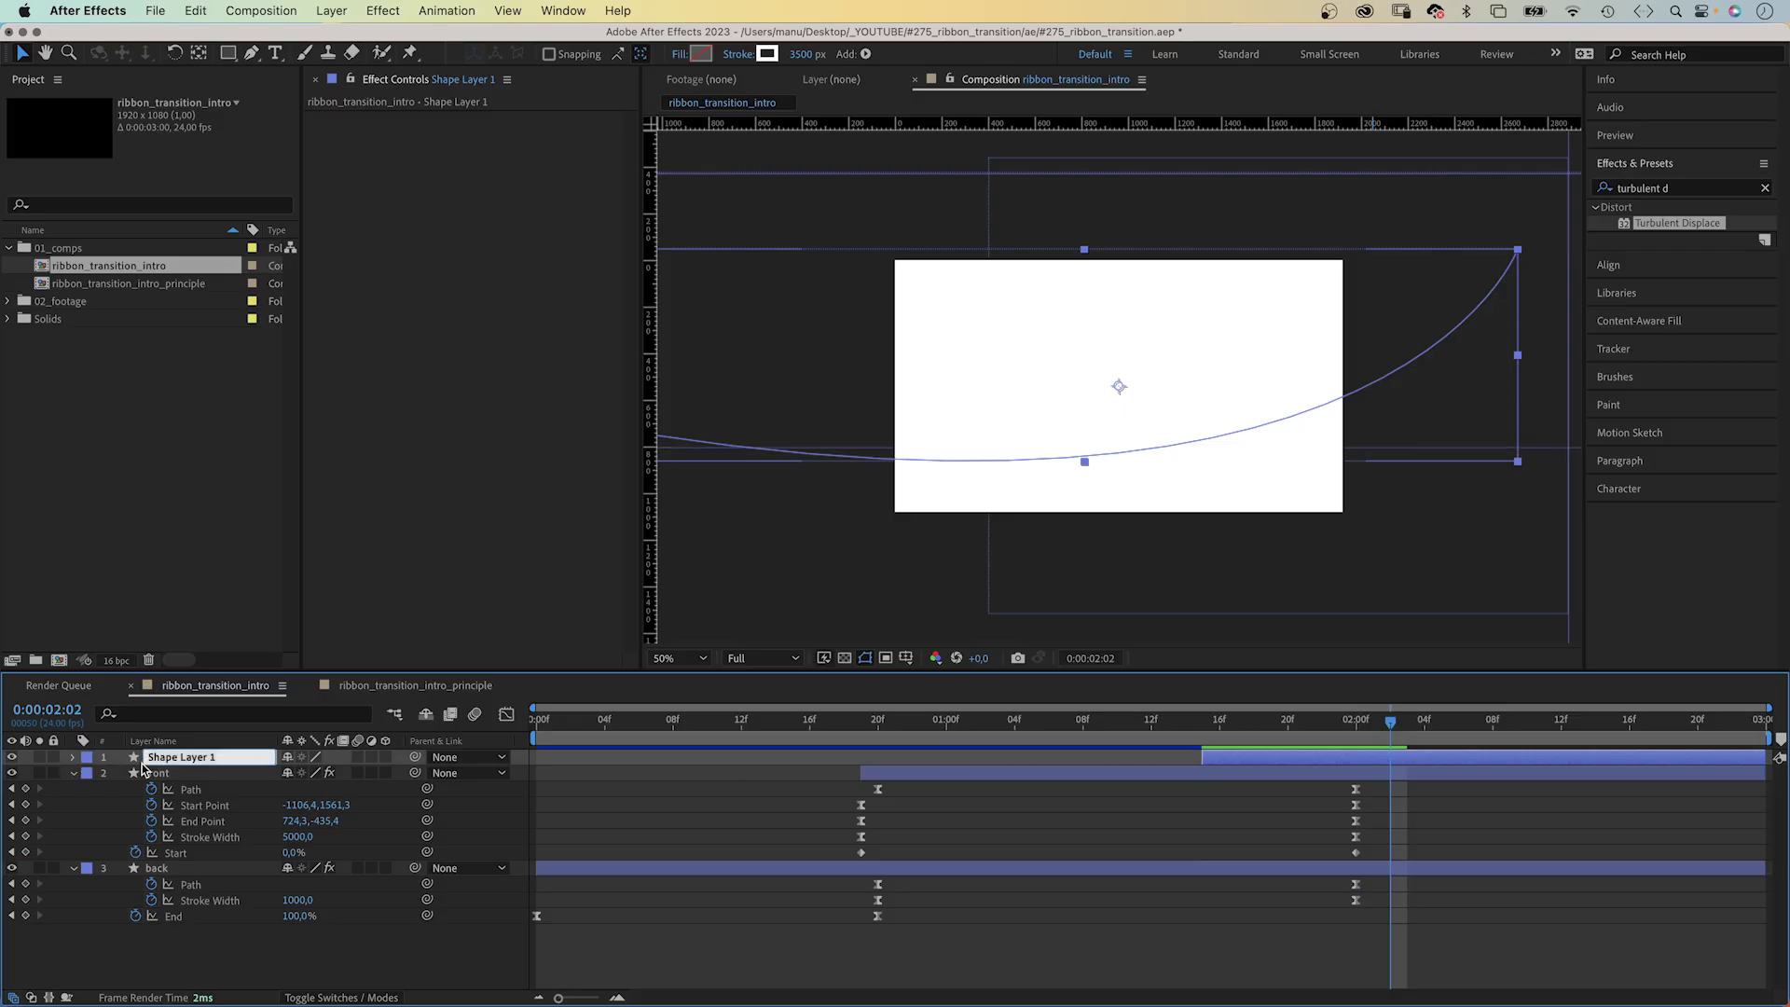
- Name the layer 'mask' and set a Path keyframe on Shape 1 at 2:02
type("mask")
key("Return")
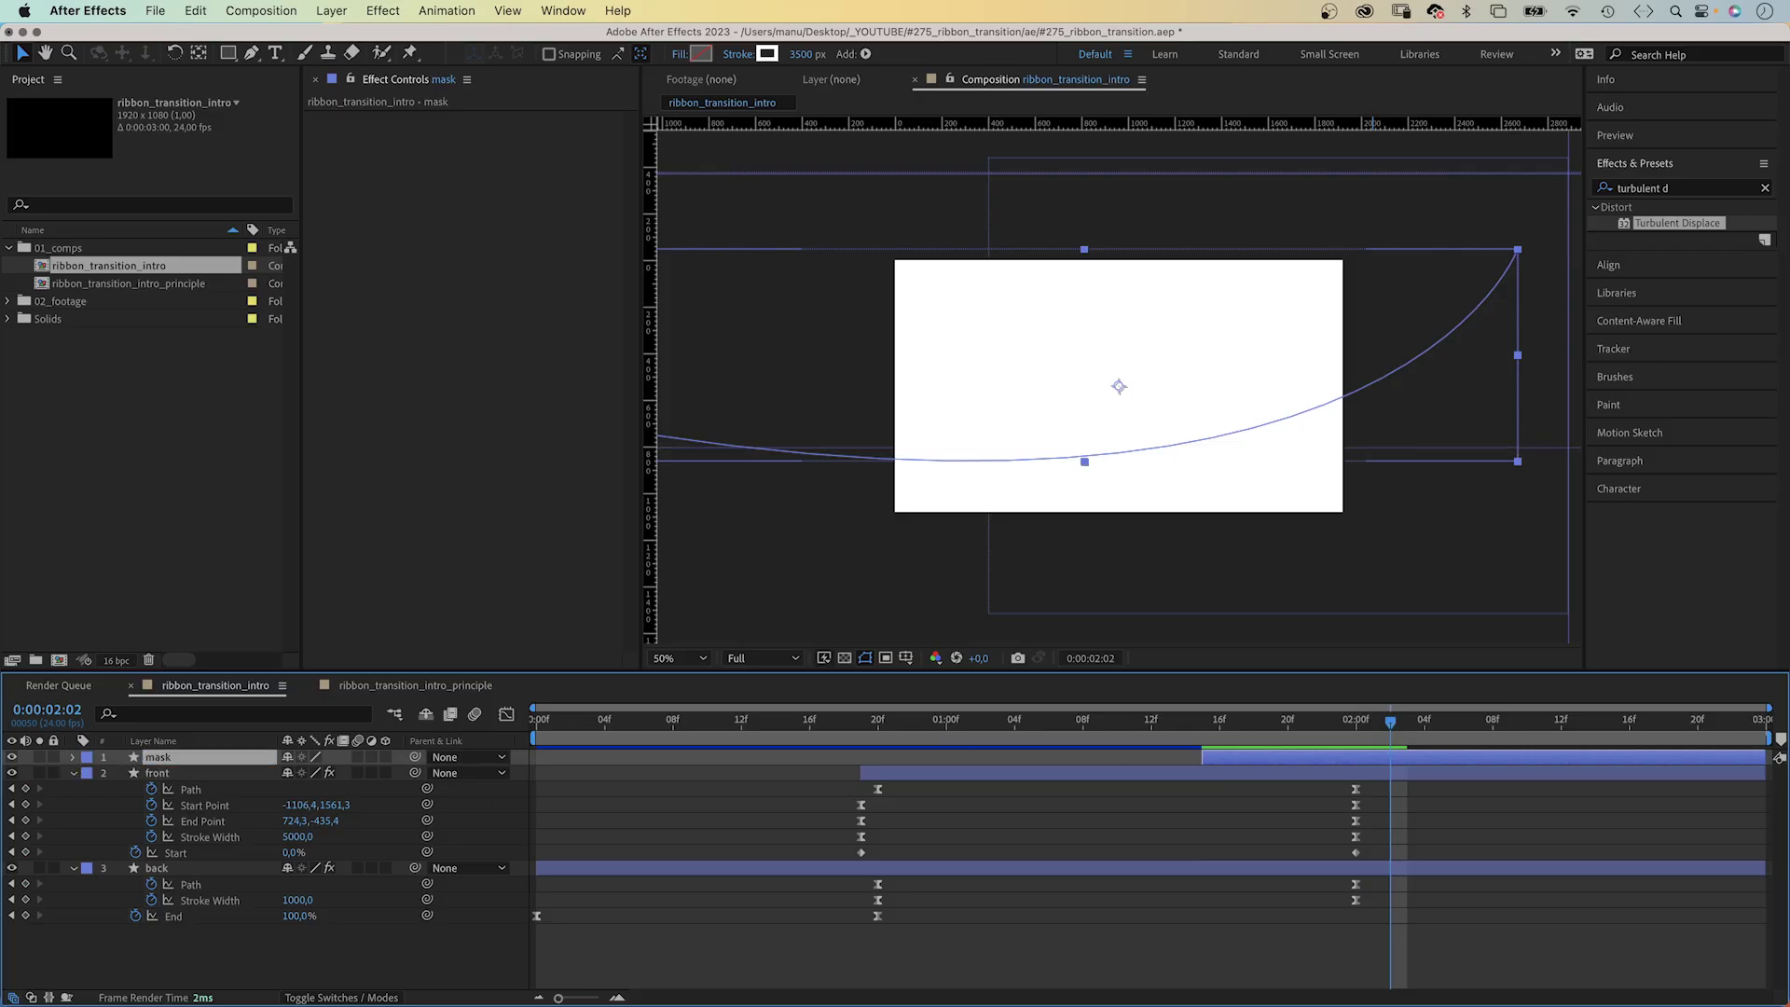
left_click(73, 757)
left_click(90, 774)
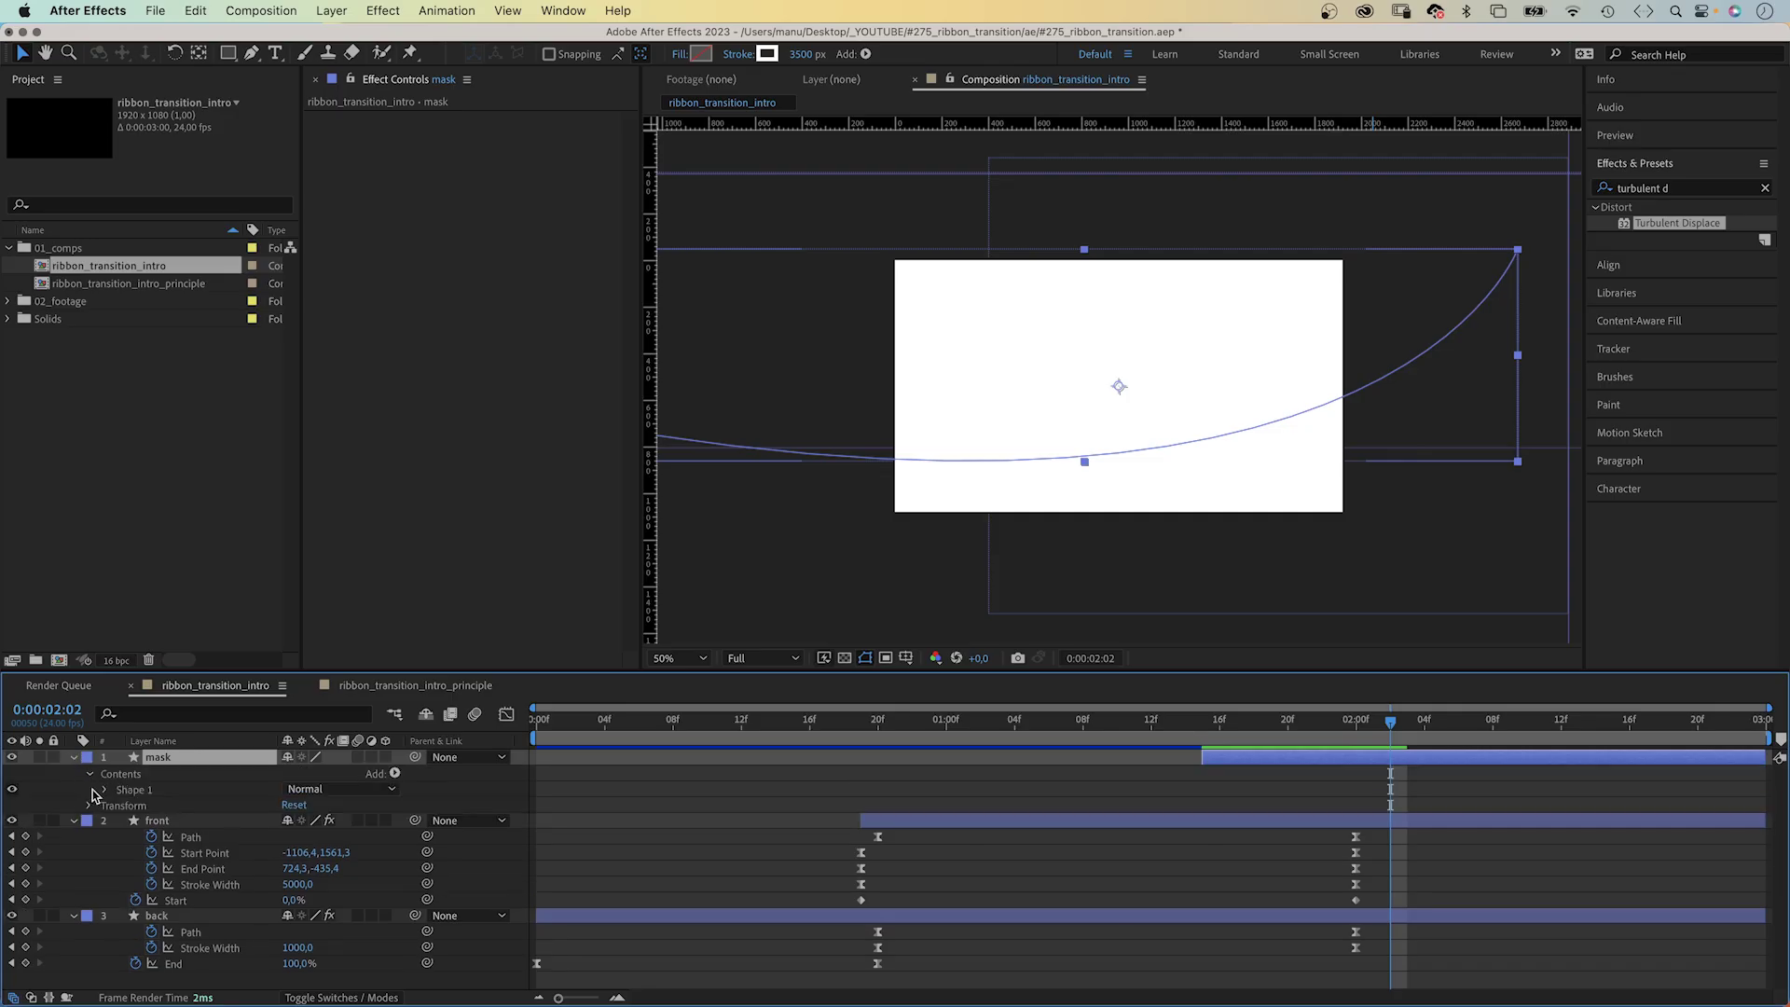
left_click(103, 790)
left_click(121, 805)
left_click(152, 821)
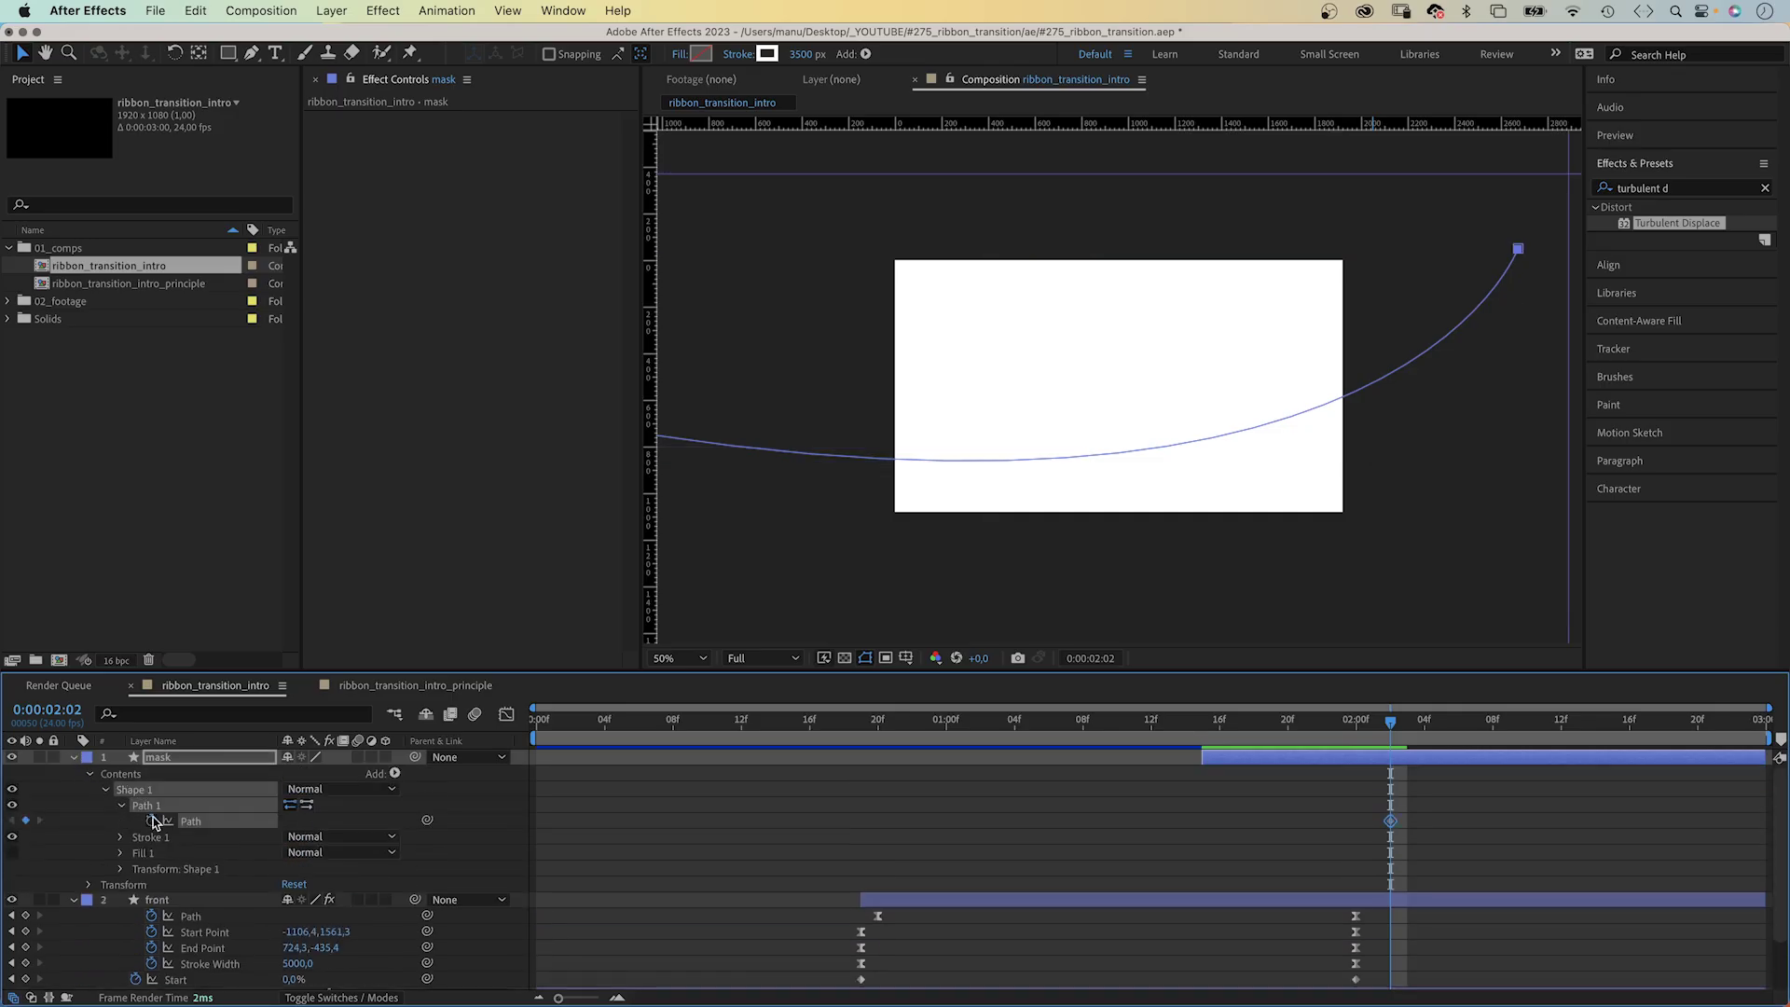
- Move the mask path off-frame with its keyframe at 1:18, trimming the layer to start there
left_click_drag(1346, 714, 1202, 718)
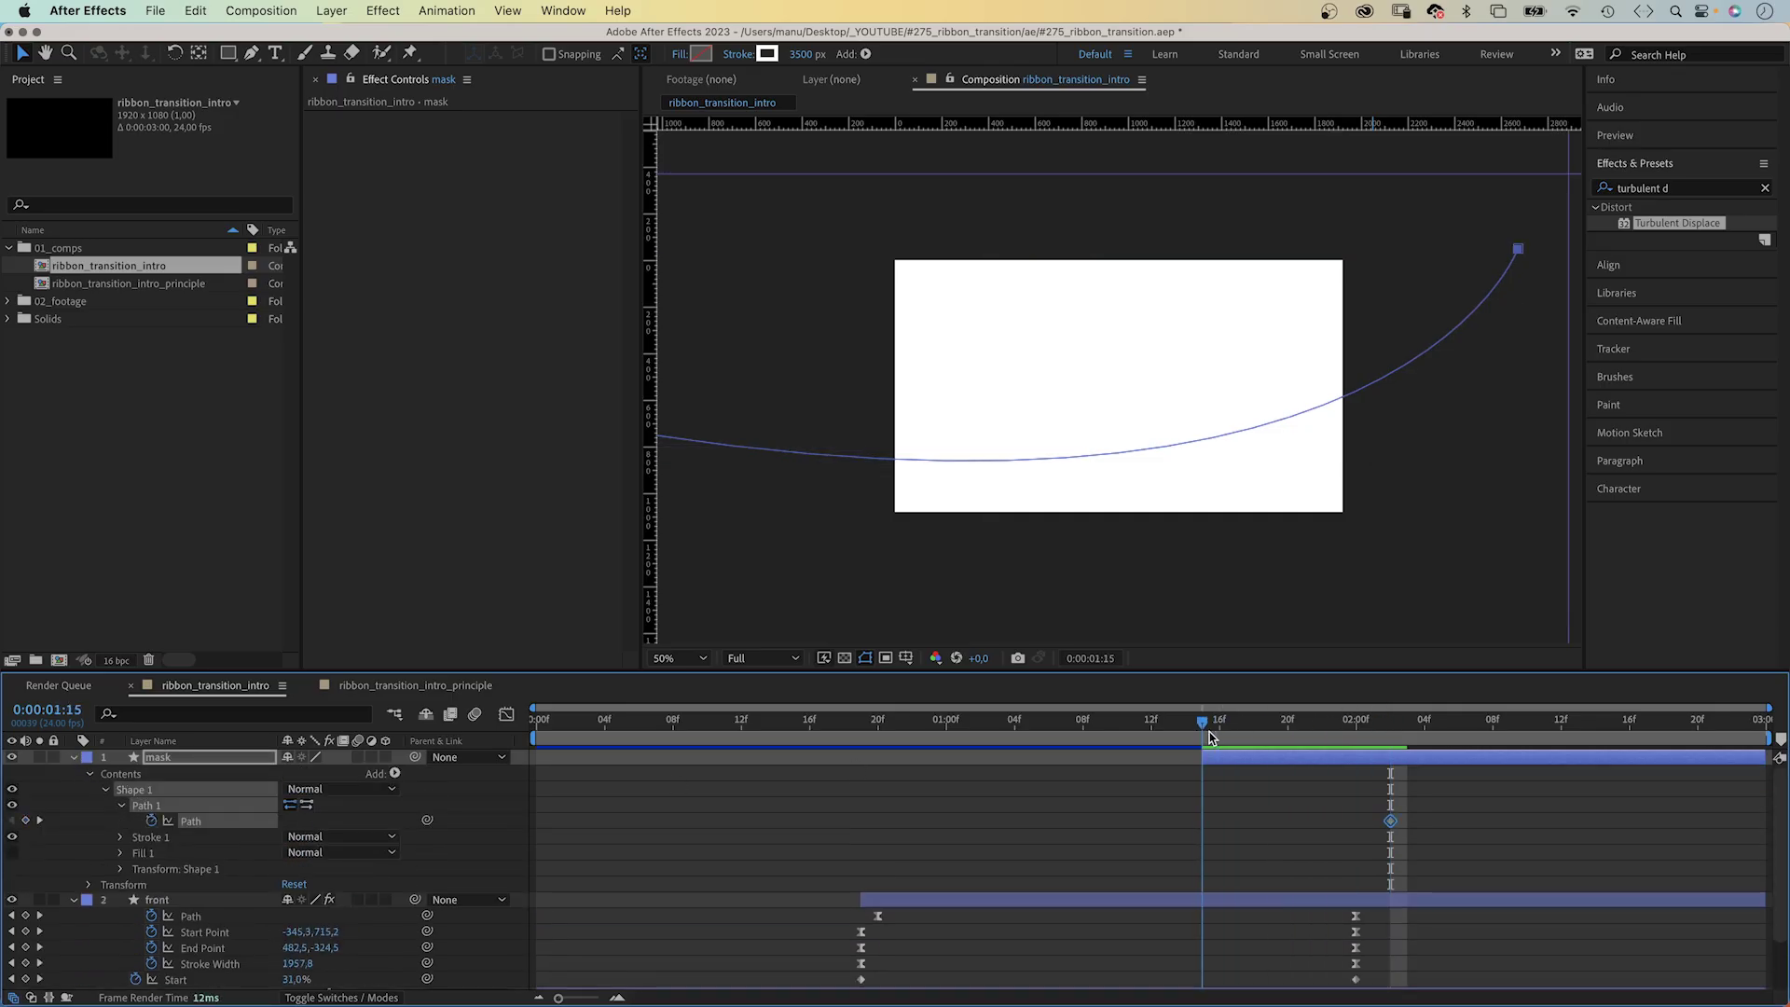
left_click_drag(1520, 261, 1642, 716)
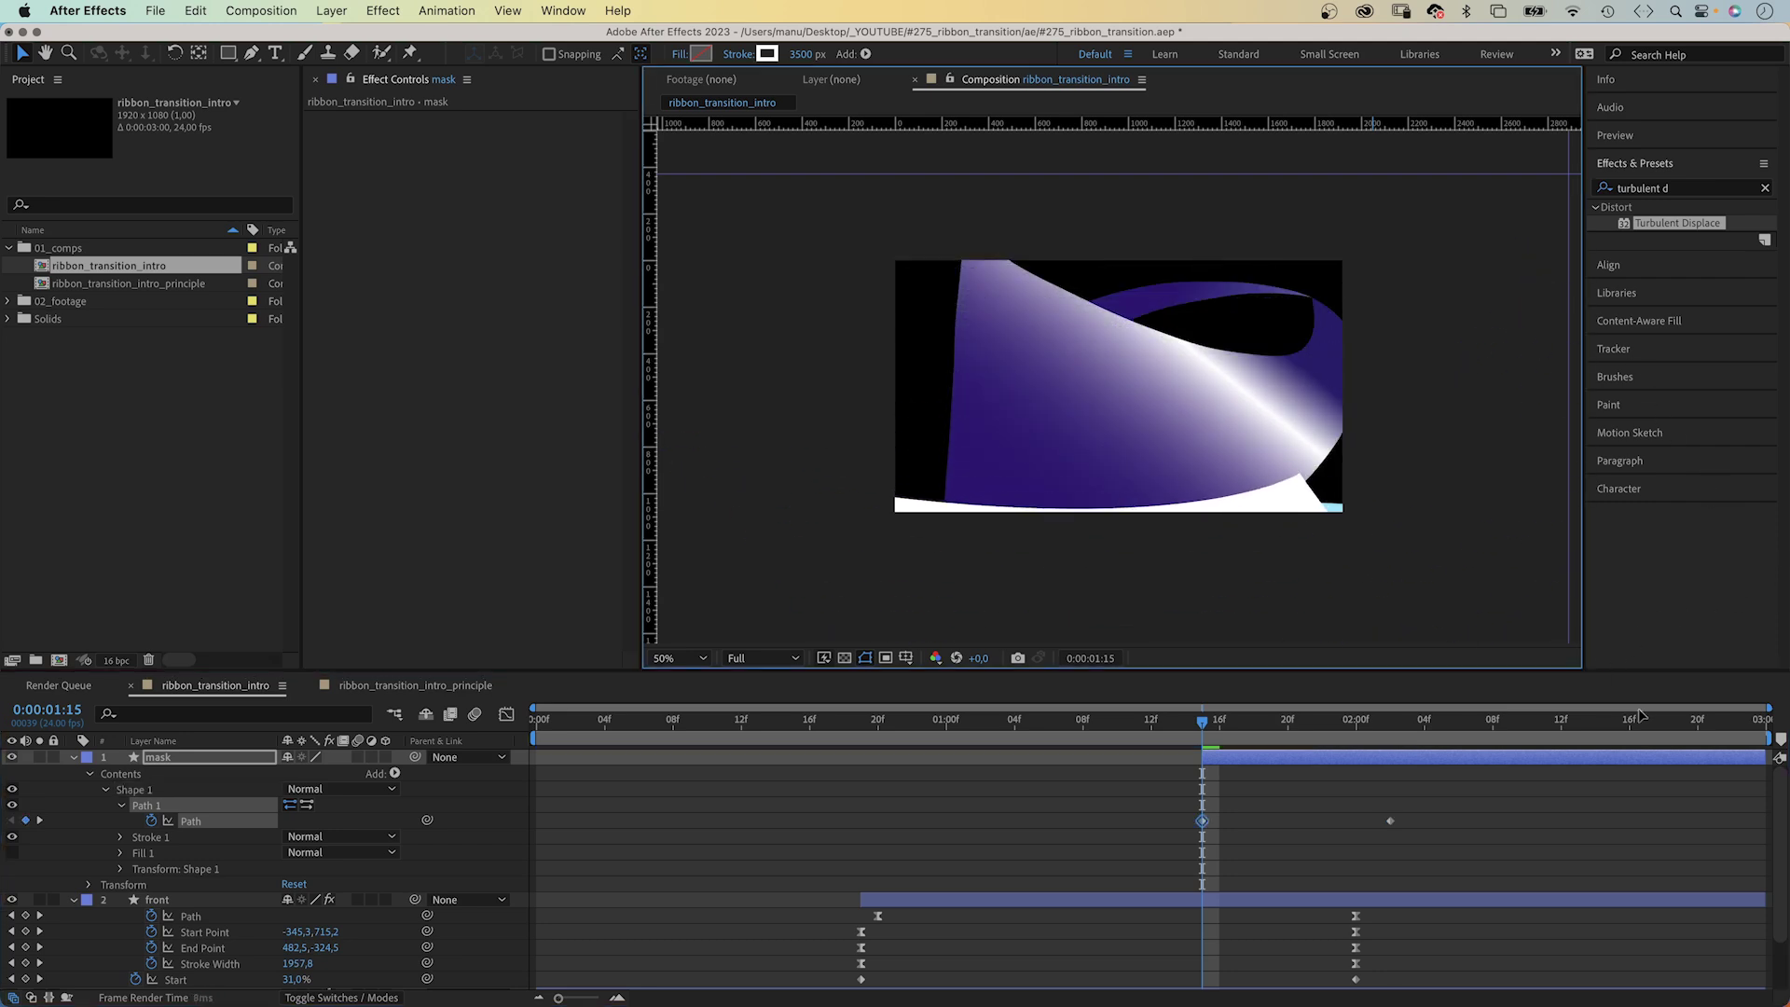
left_click(1239, 719)
left_click_drag(1239, 724, 1221, 723)
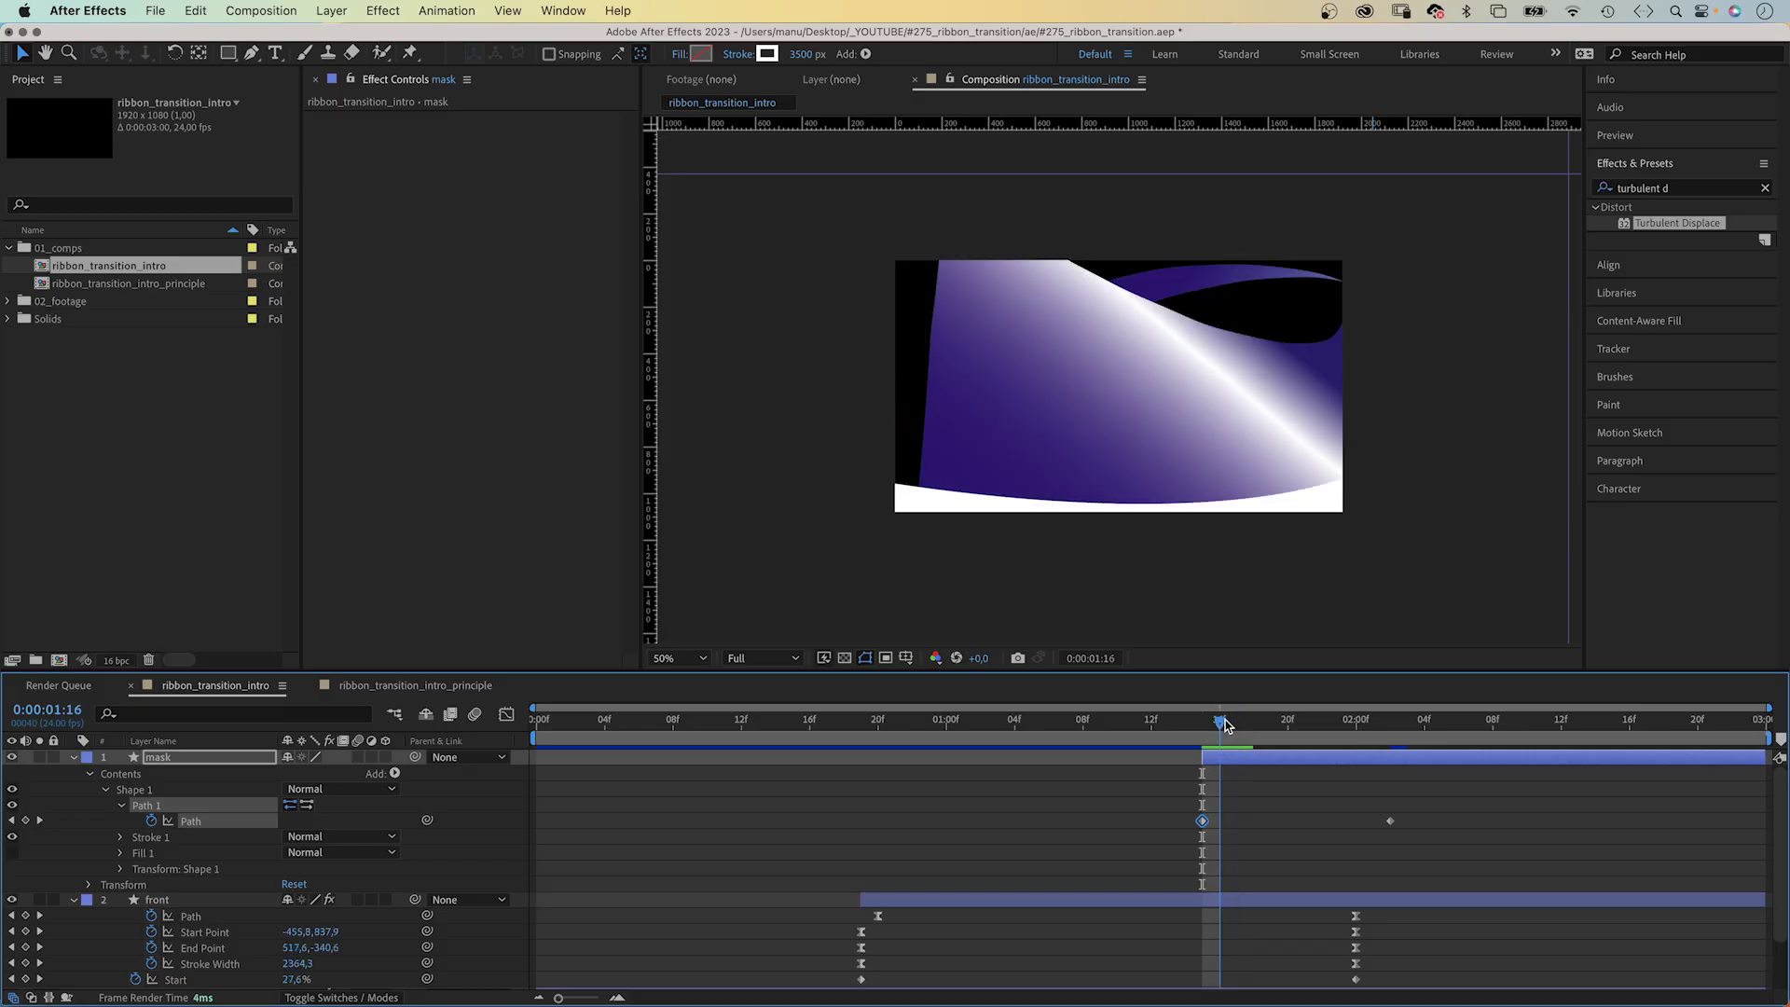
left_click_drag(1206, 826, 1218, 826)
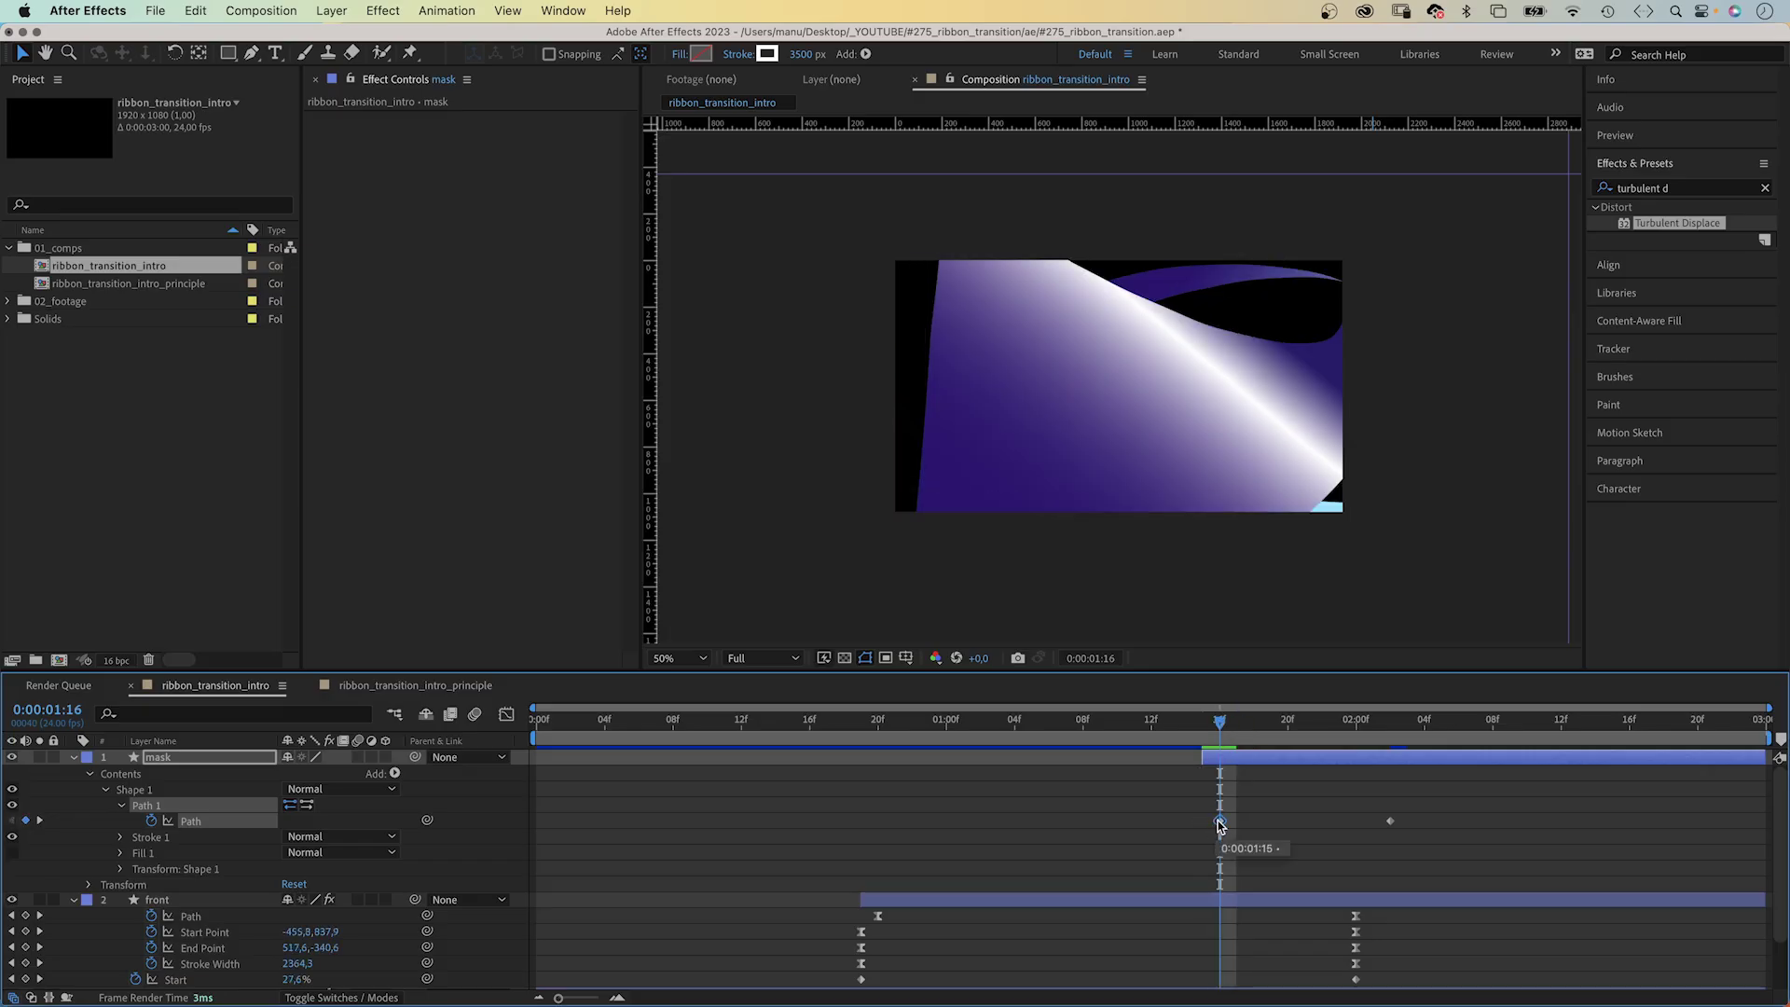
left_click(1237, 726)
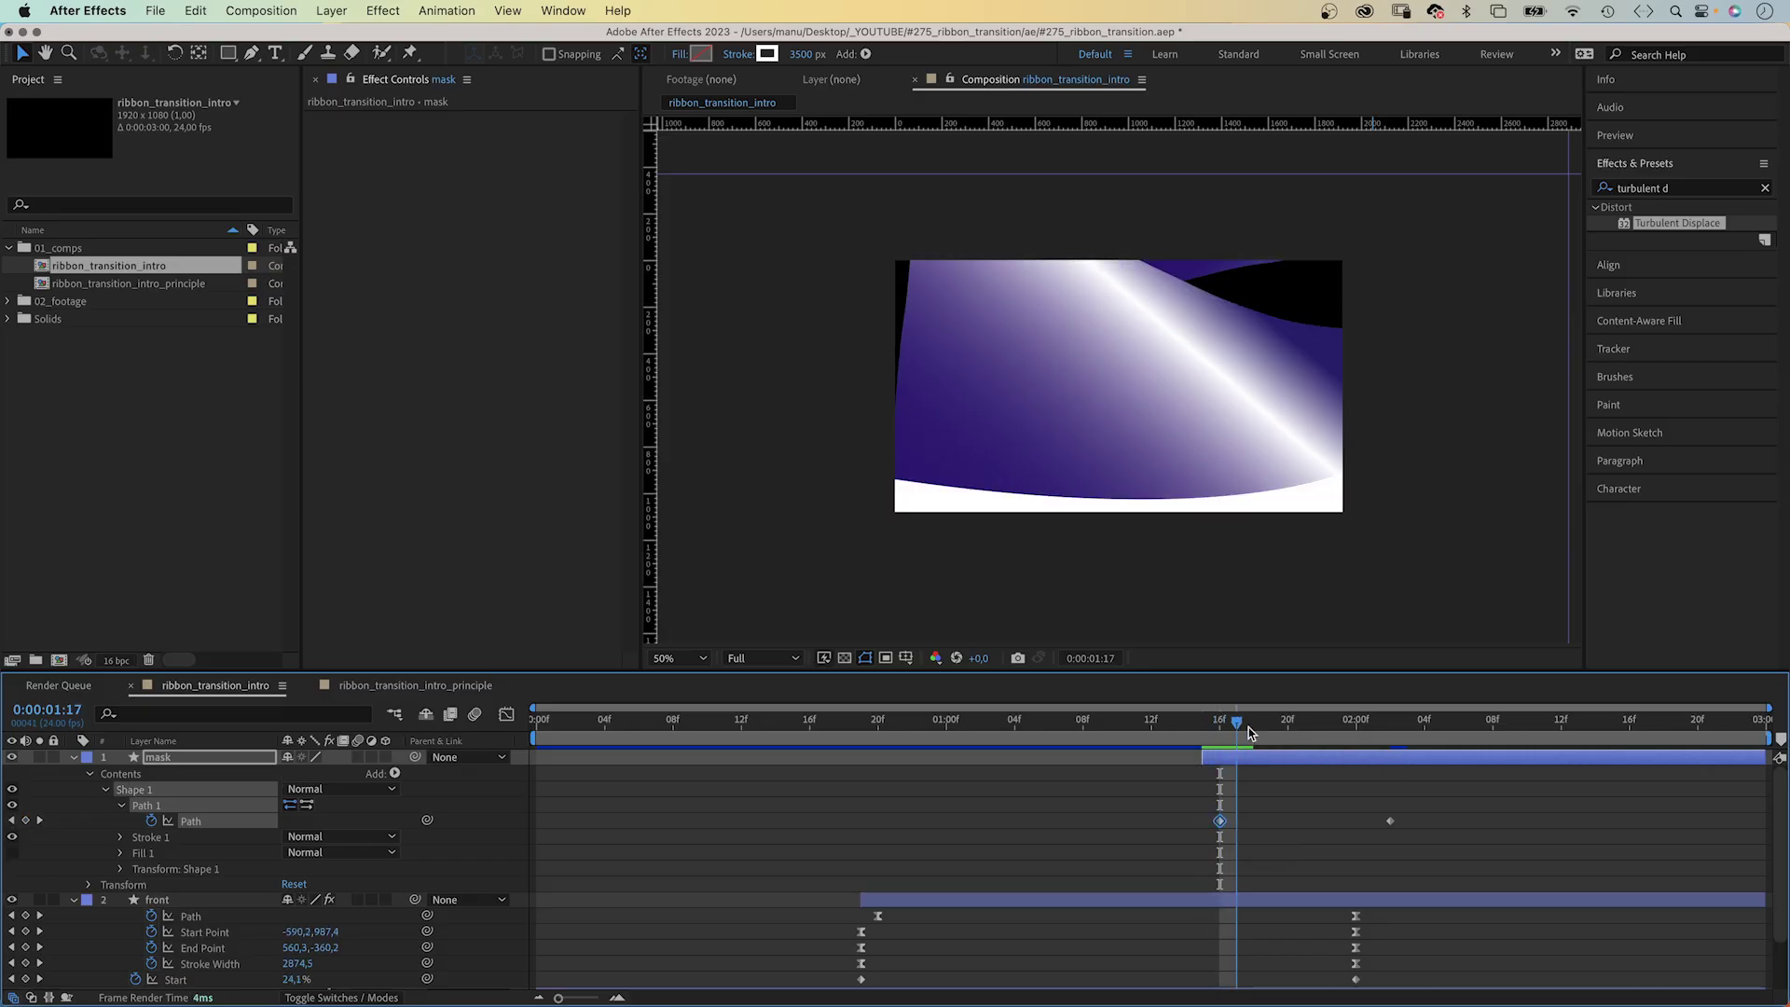
left_click(1252, 736)
left_click_drag(1221, 822, 1253, 823)
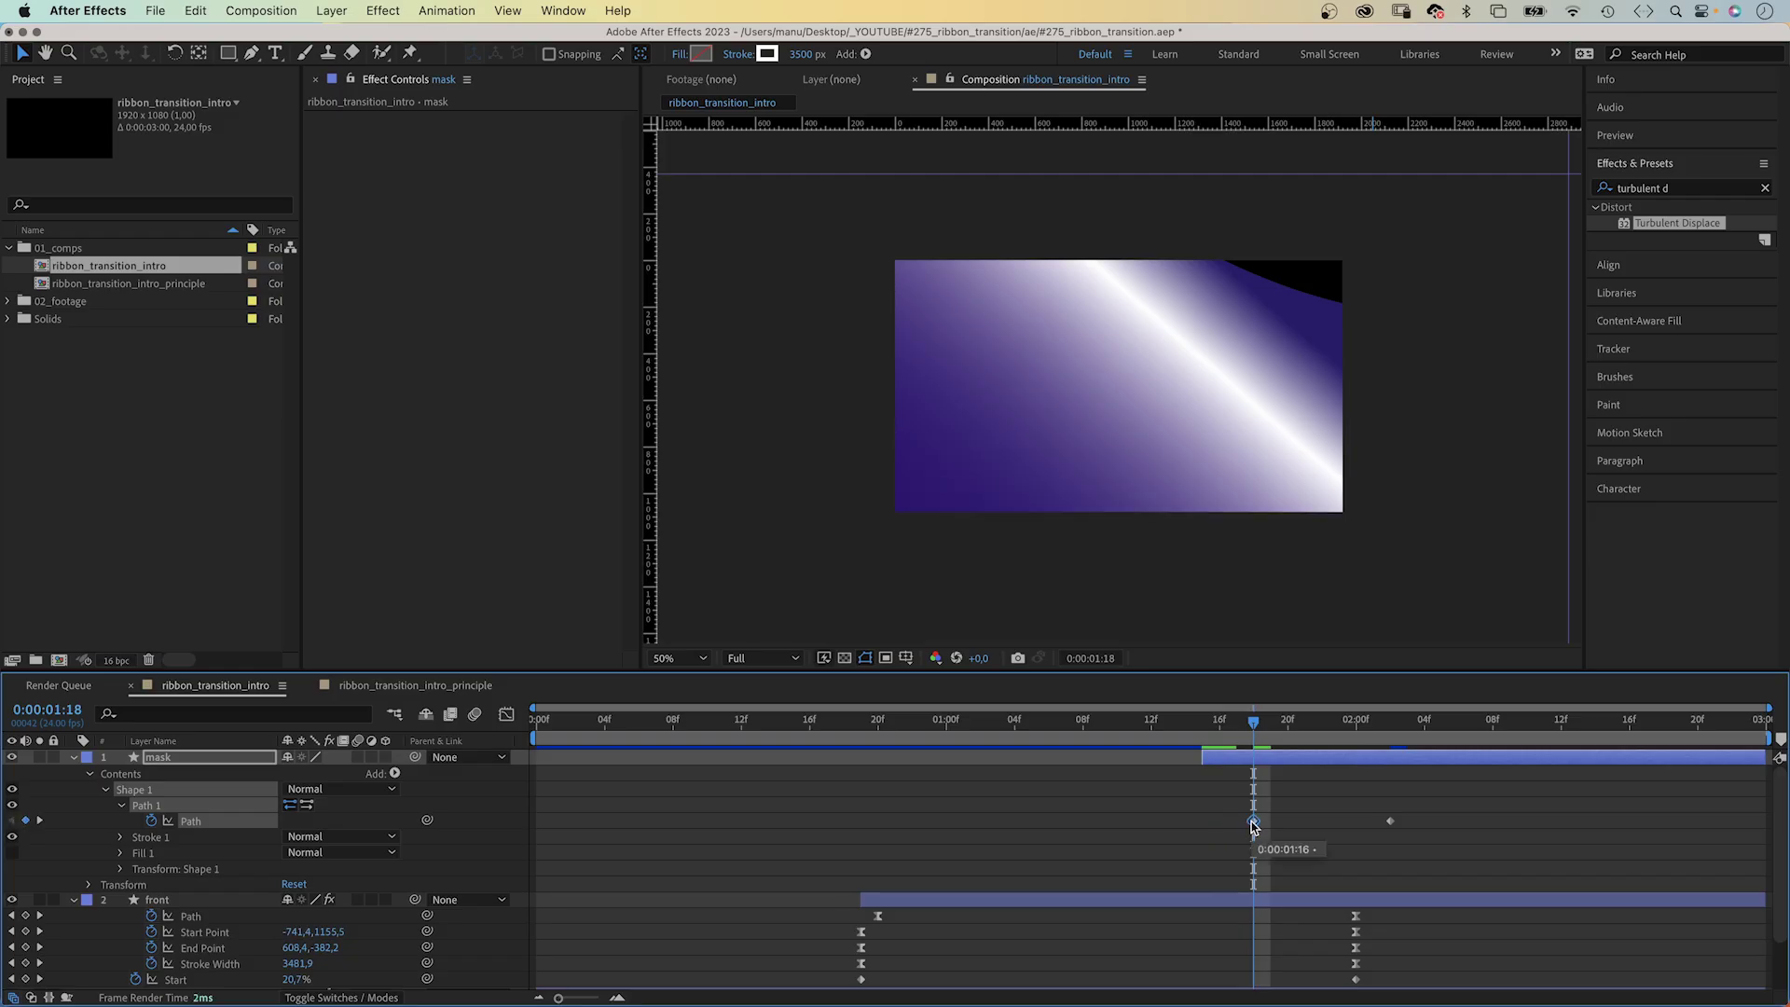
left_click_drag(1200, 757, 1241, 757)
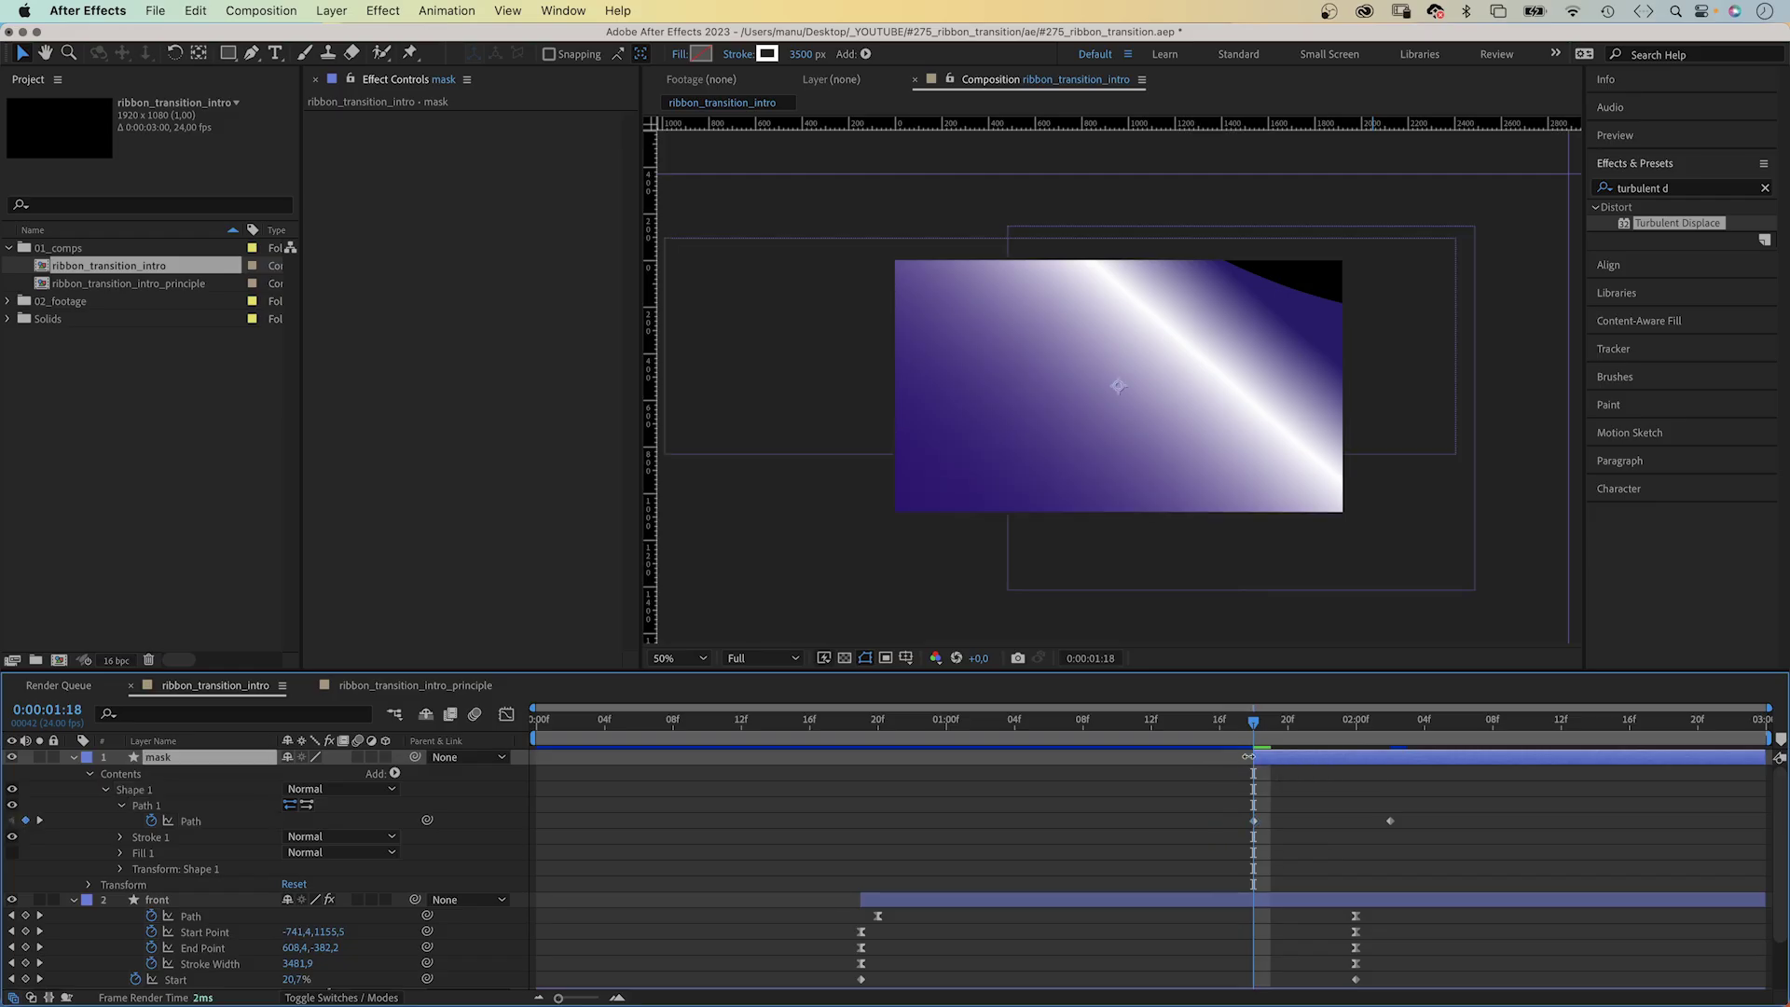
- Reshape the mask path at 2:02, stretching its points and curve handle to sweep across frame
key("space")
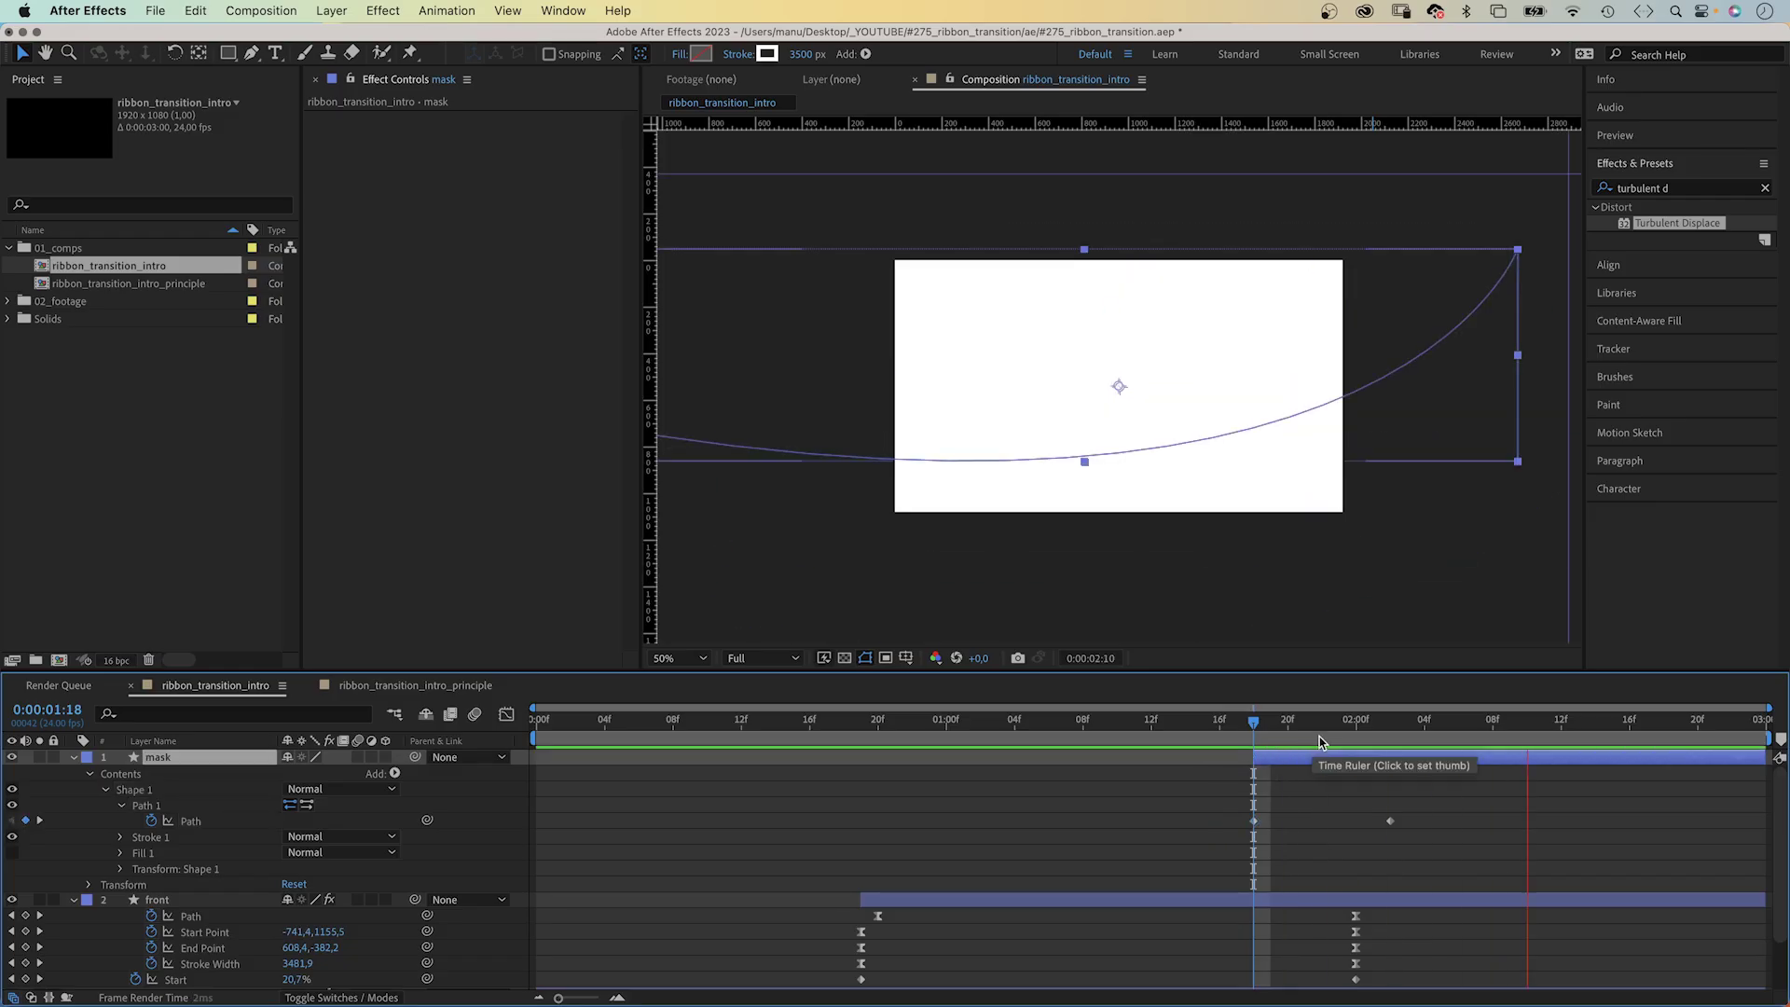
left_click(1356, 736)
key("comma")
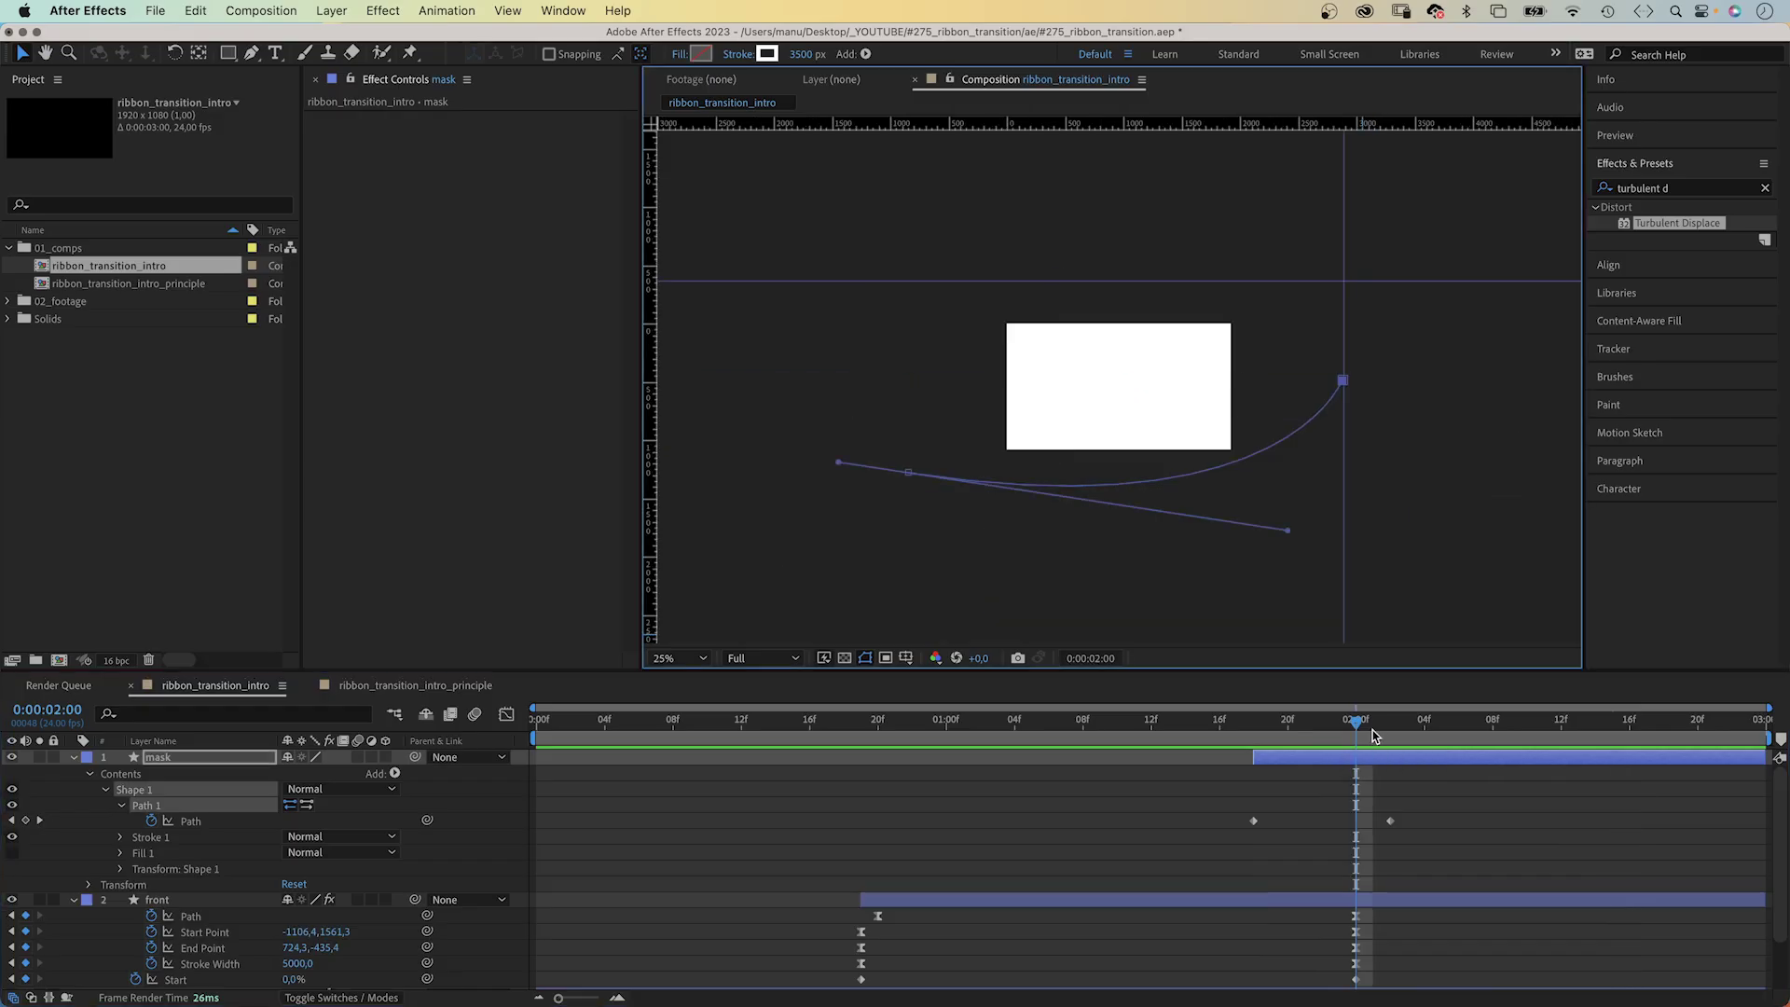
left_click(1387, 736)
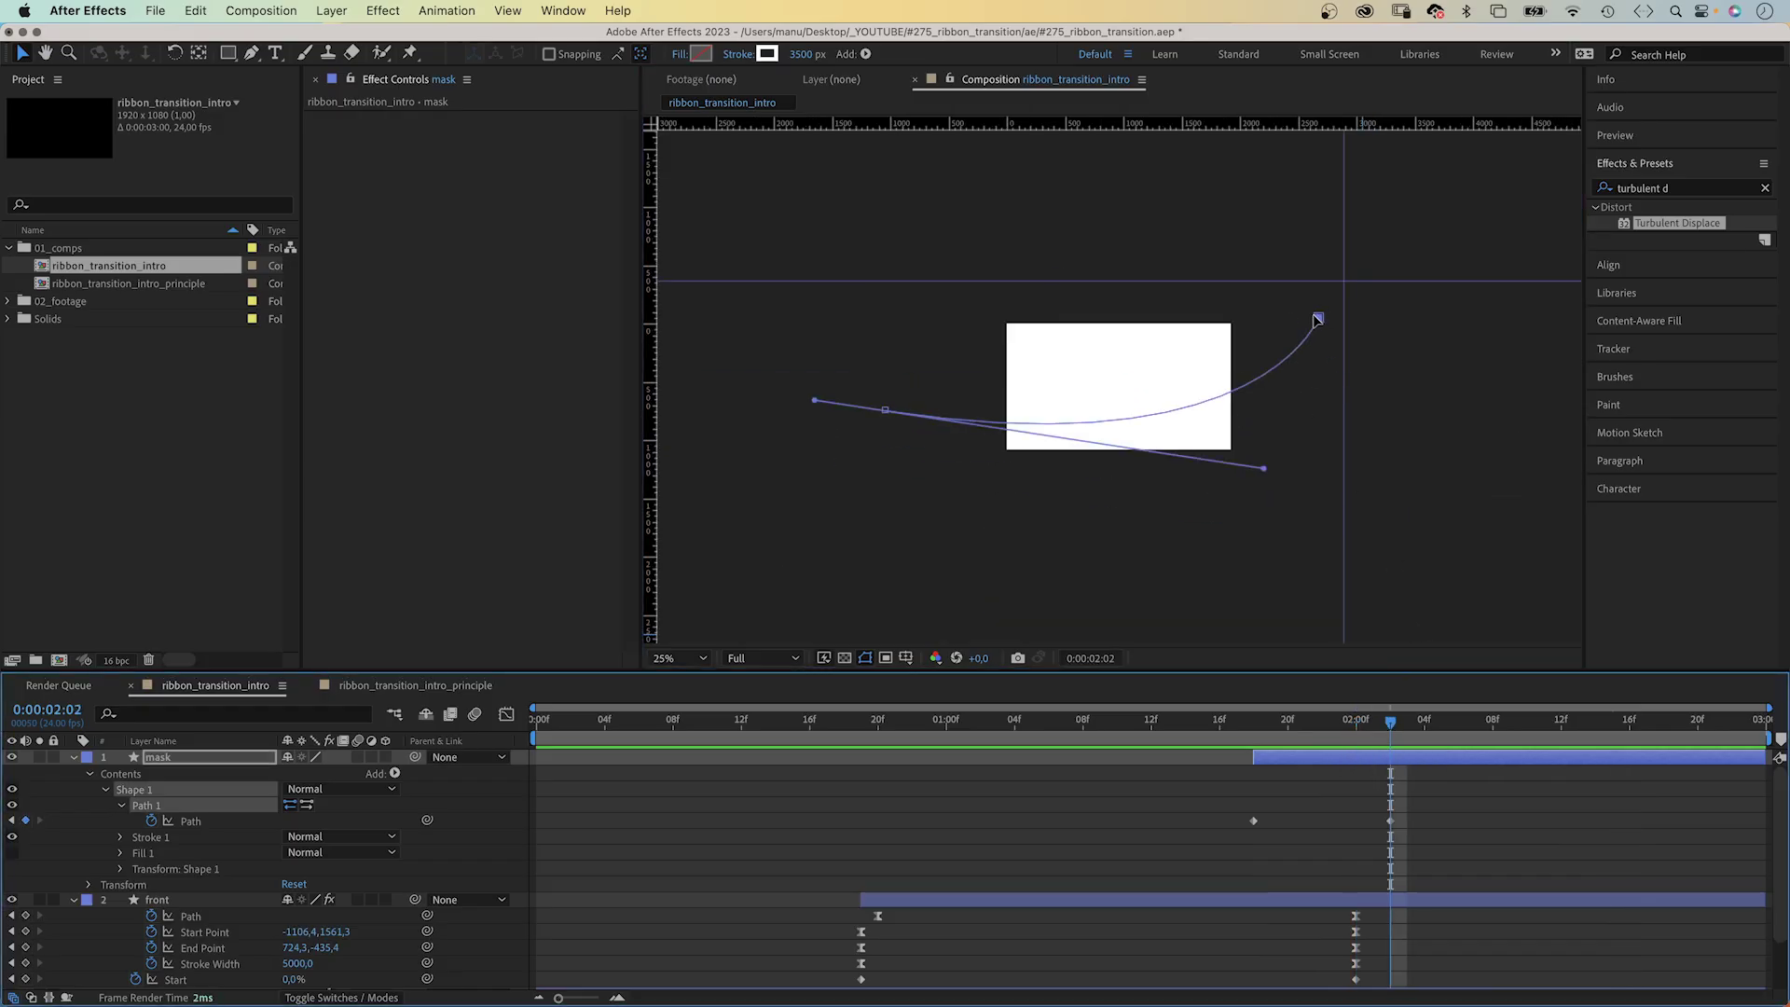
left_click_drag(1318, 320, 1421, 280)
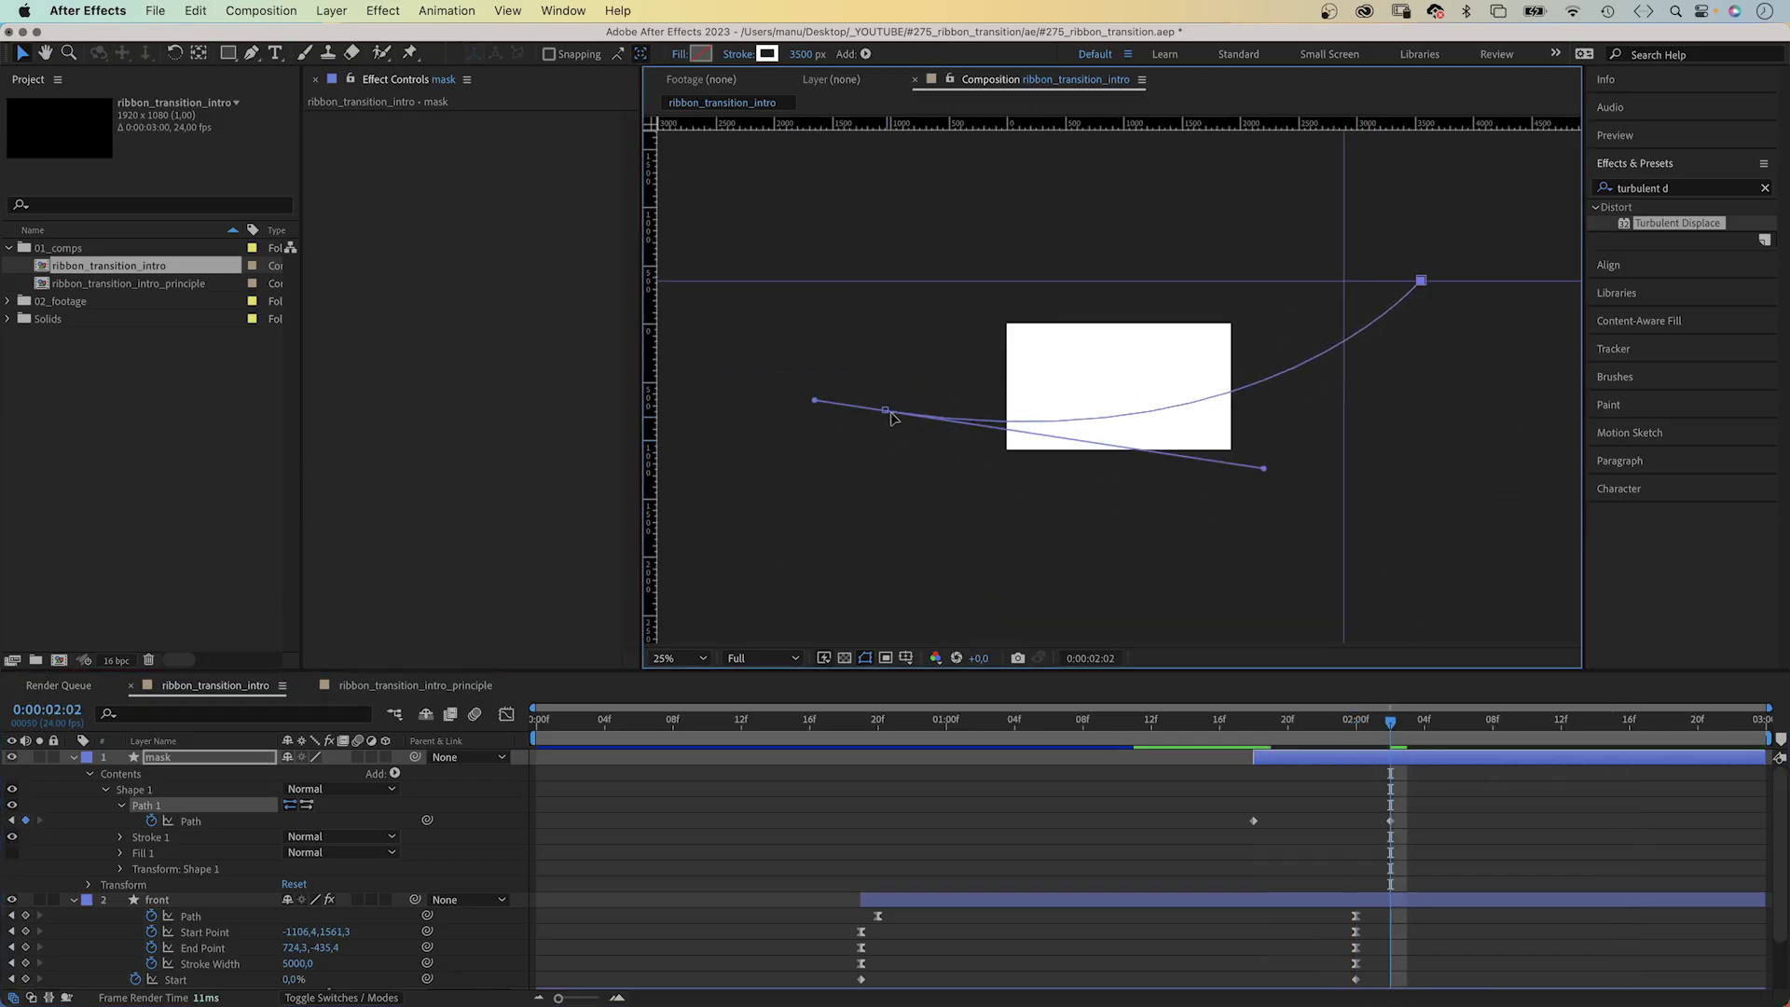
left_click_drag(890, 412, 820, 418)
left_click_drag(1193, 478, 1368, 530)
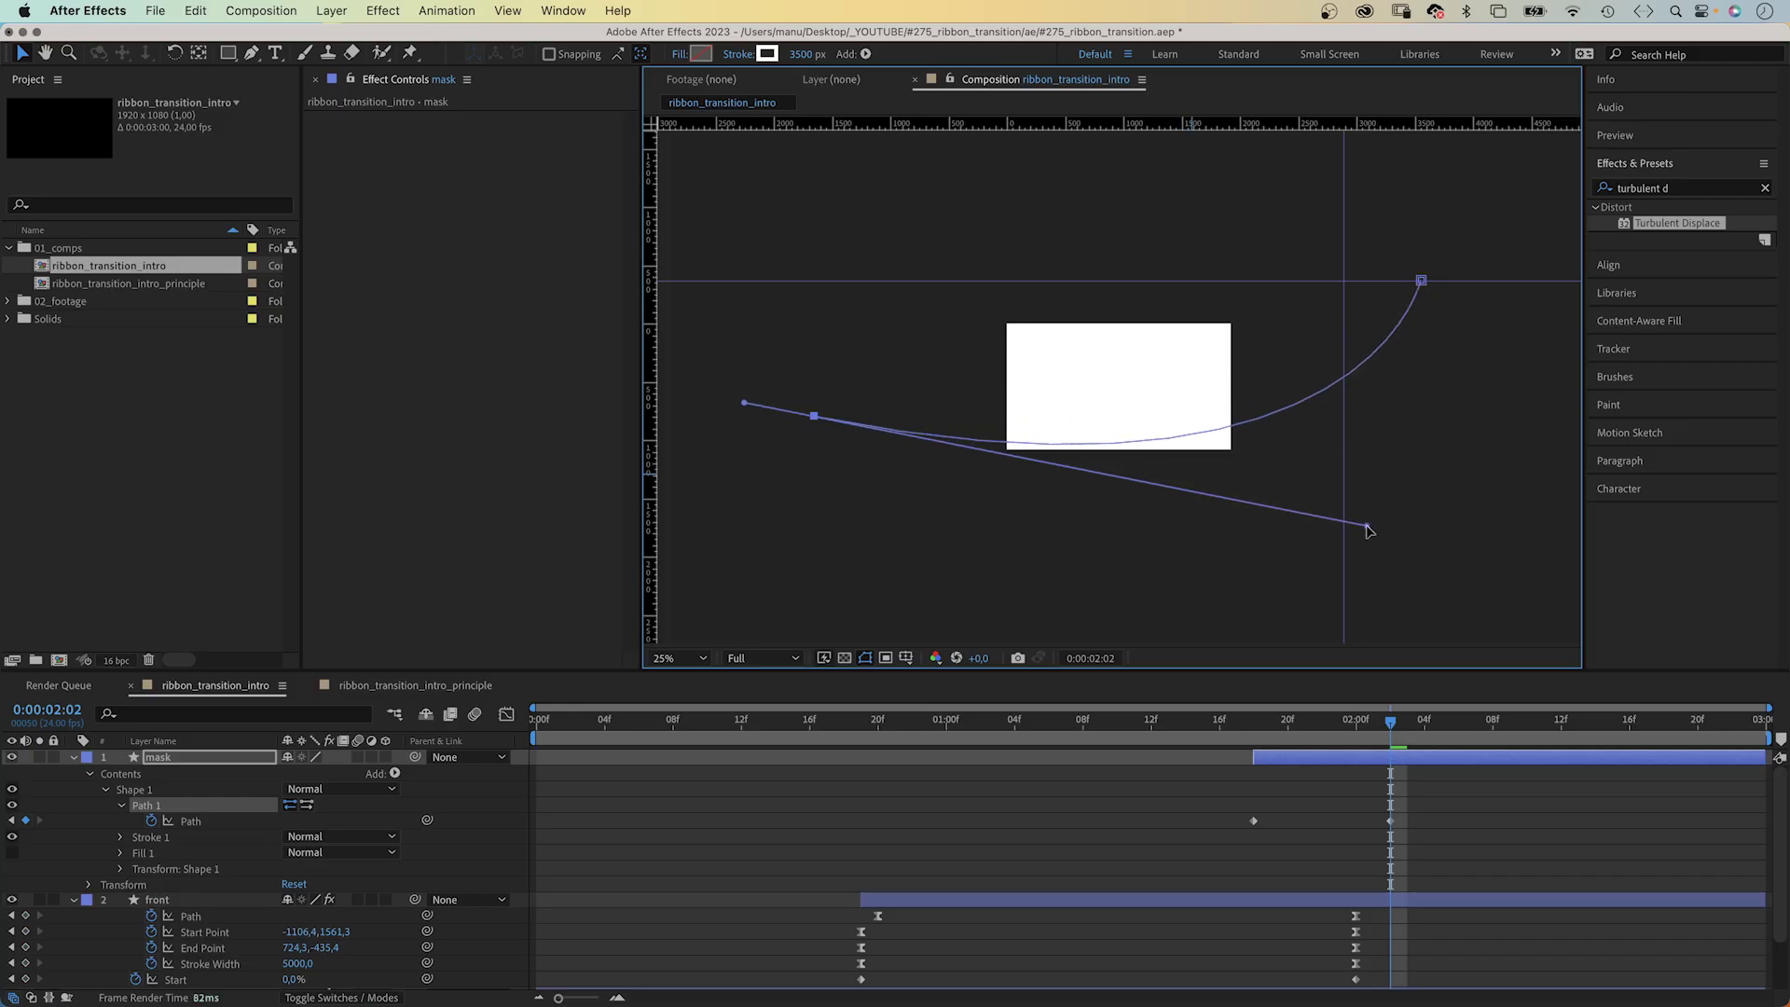
left_click_drag(1252, 724, 1185, 723)
- Ease out of the 1:18 Path keyframe by dragging its speed handle in the Graph Editor
left_click(1253, 723)
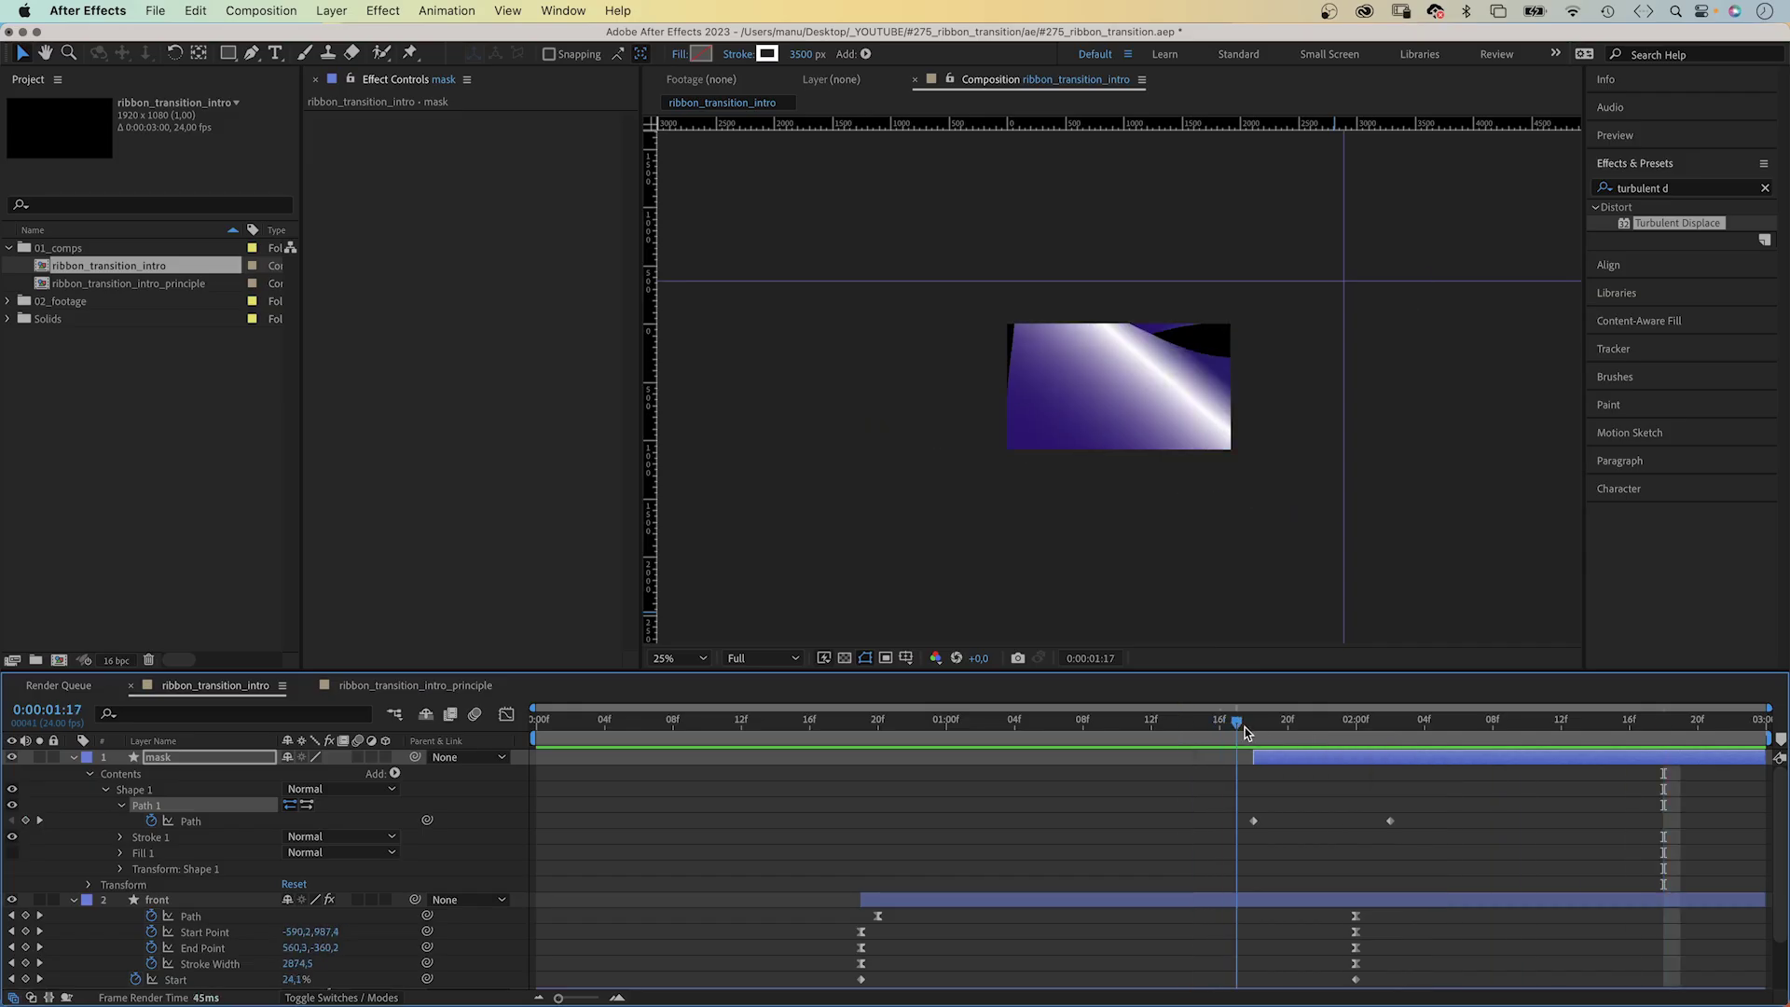
left_click_drag(1297, 801, 1187, 839)
left_click(506, 715)
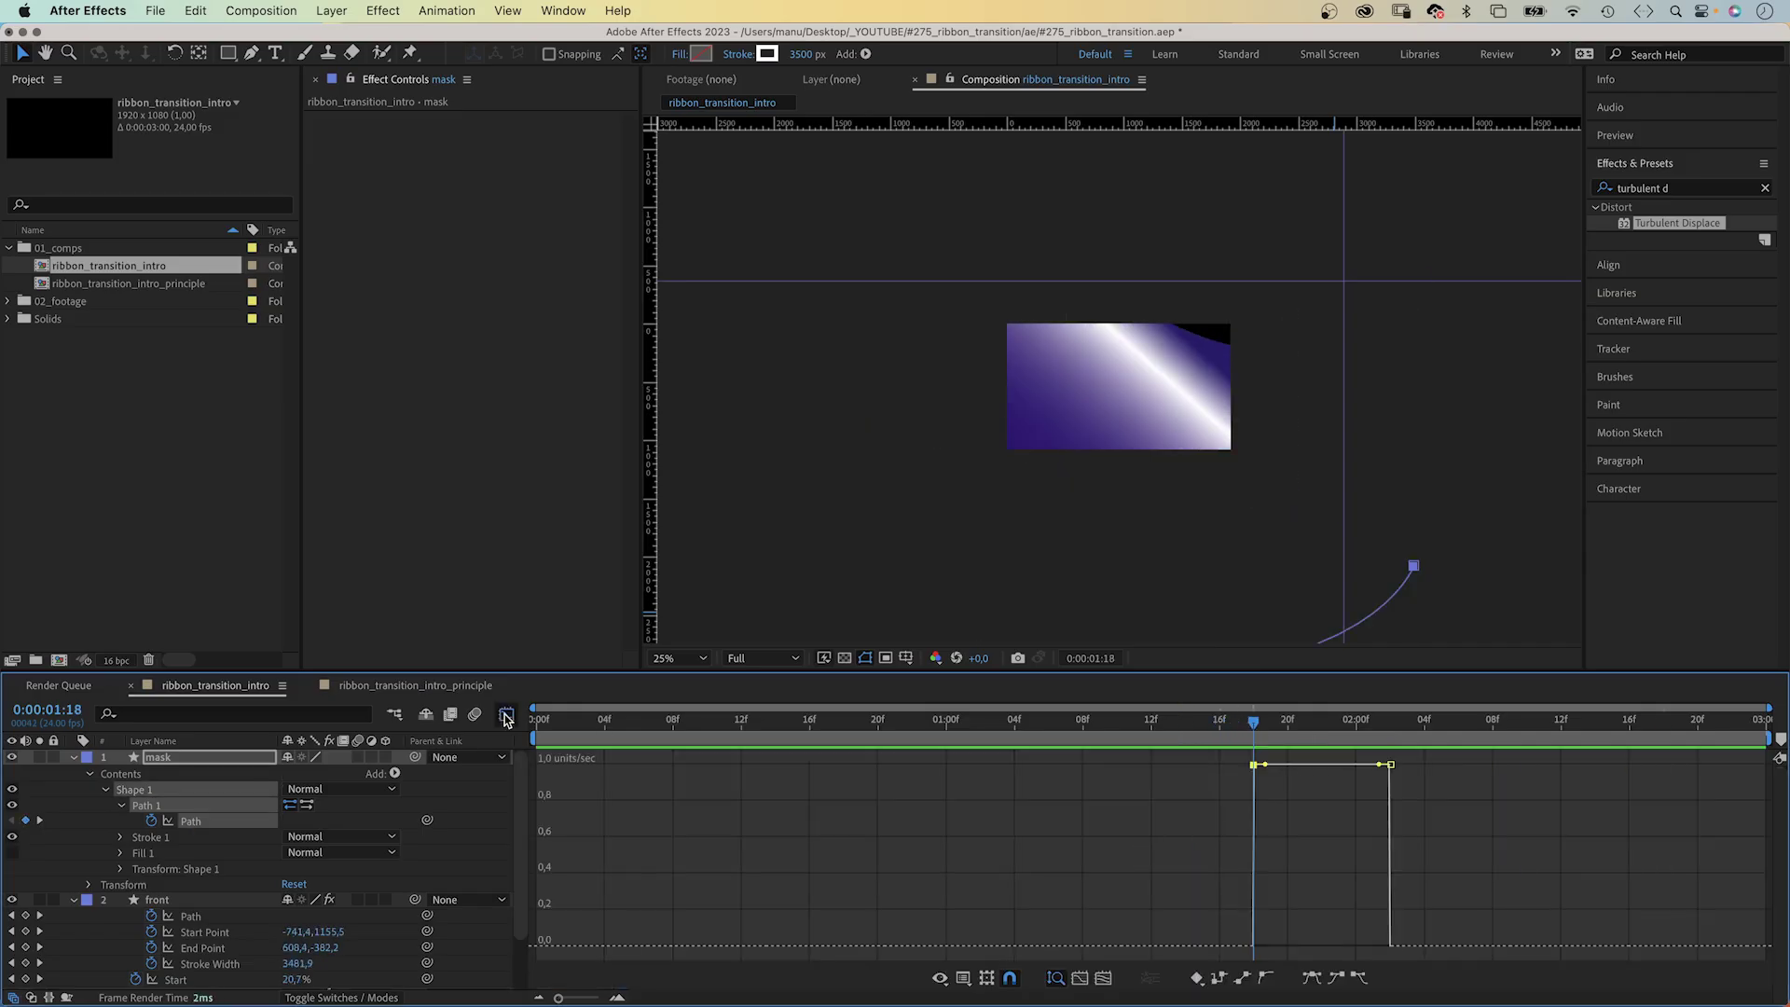
left_click_drag(1268, 769, 1484, 945)
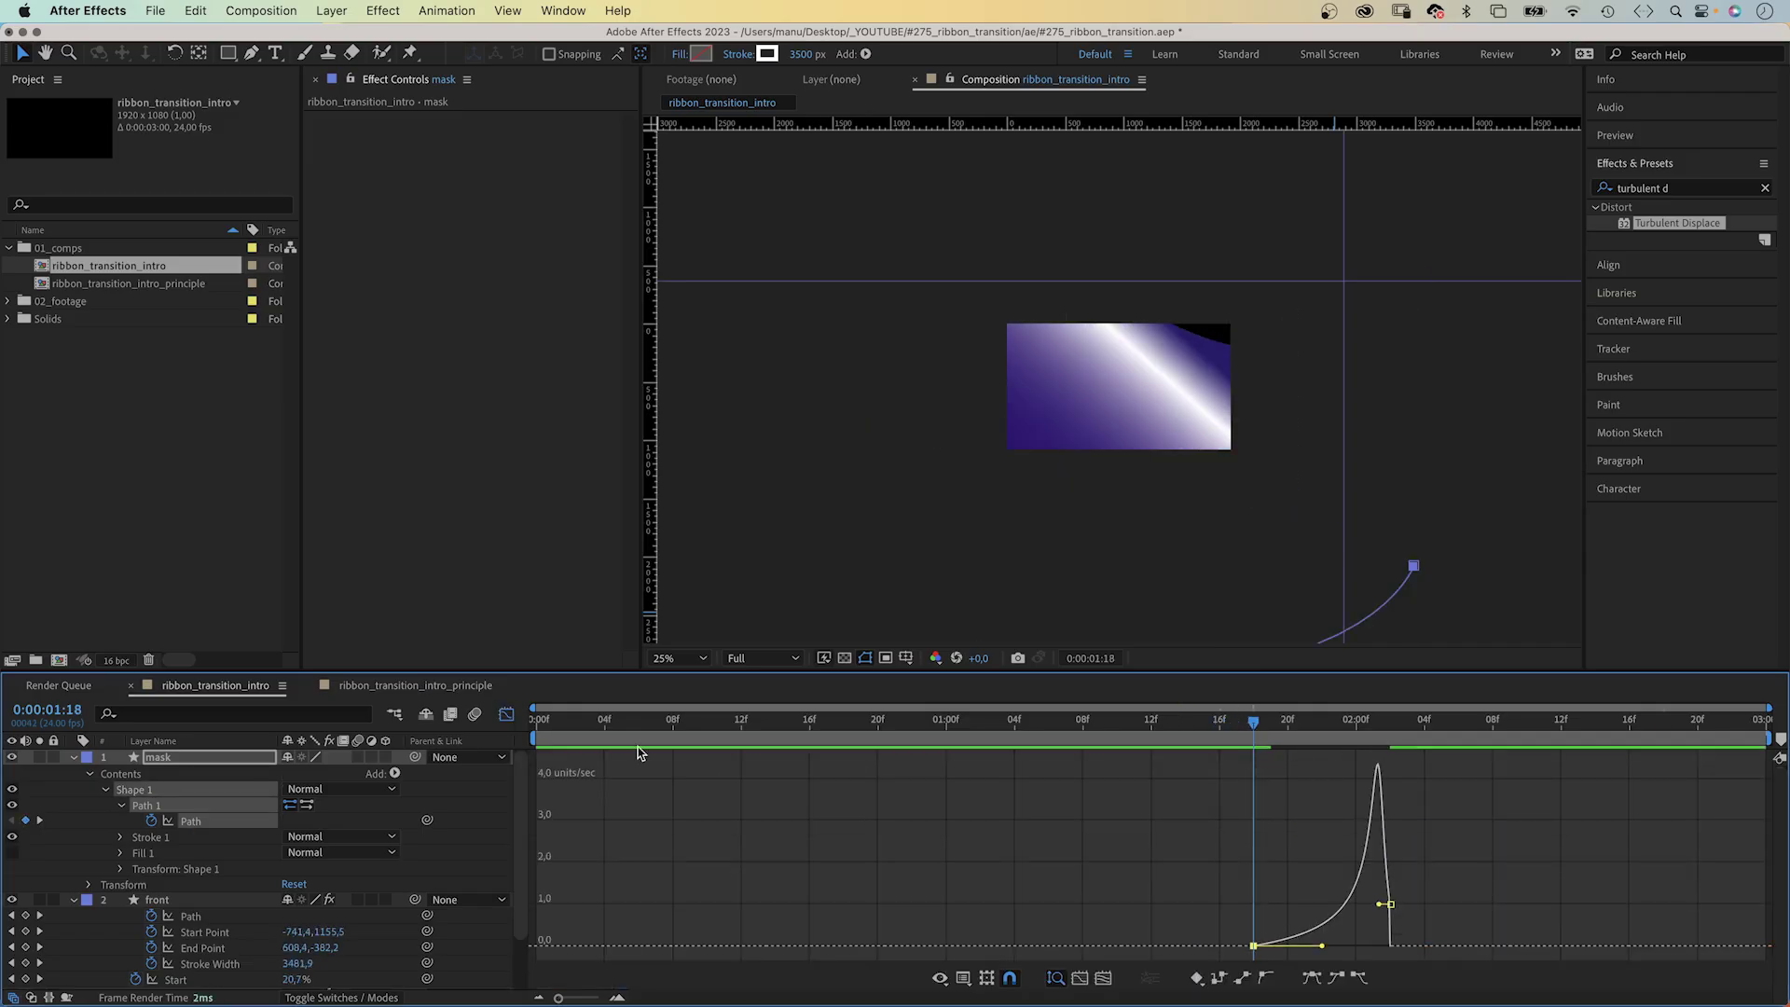
left_click(507, 715)
- Preview the eased mask sweep from the composition start at 100% zoom
left_click_drag(1193, 725, 451, 785)
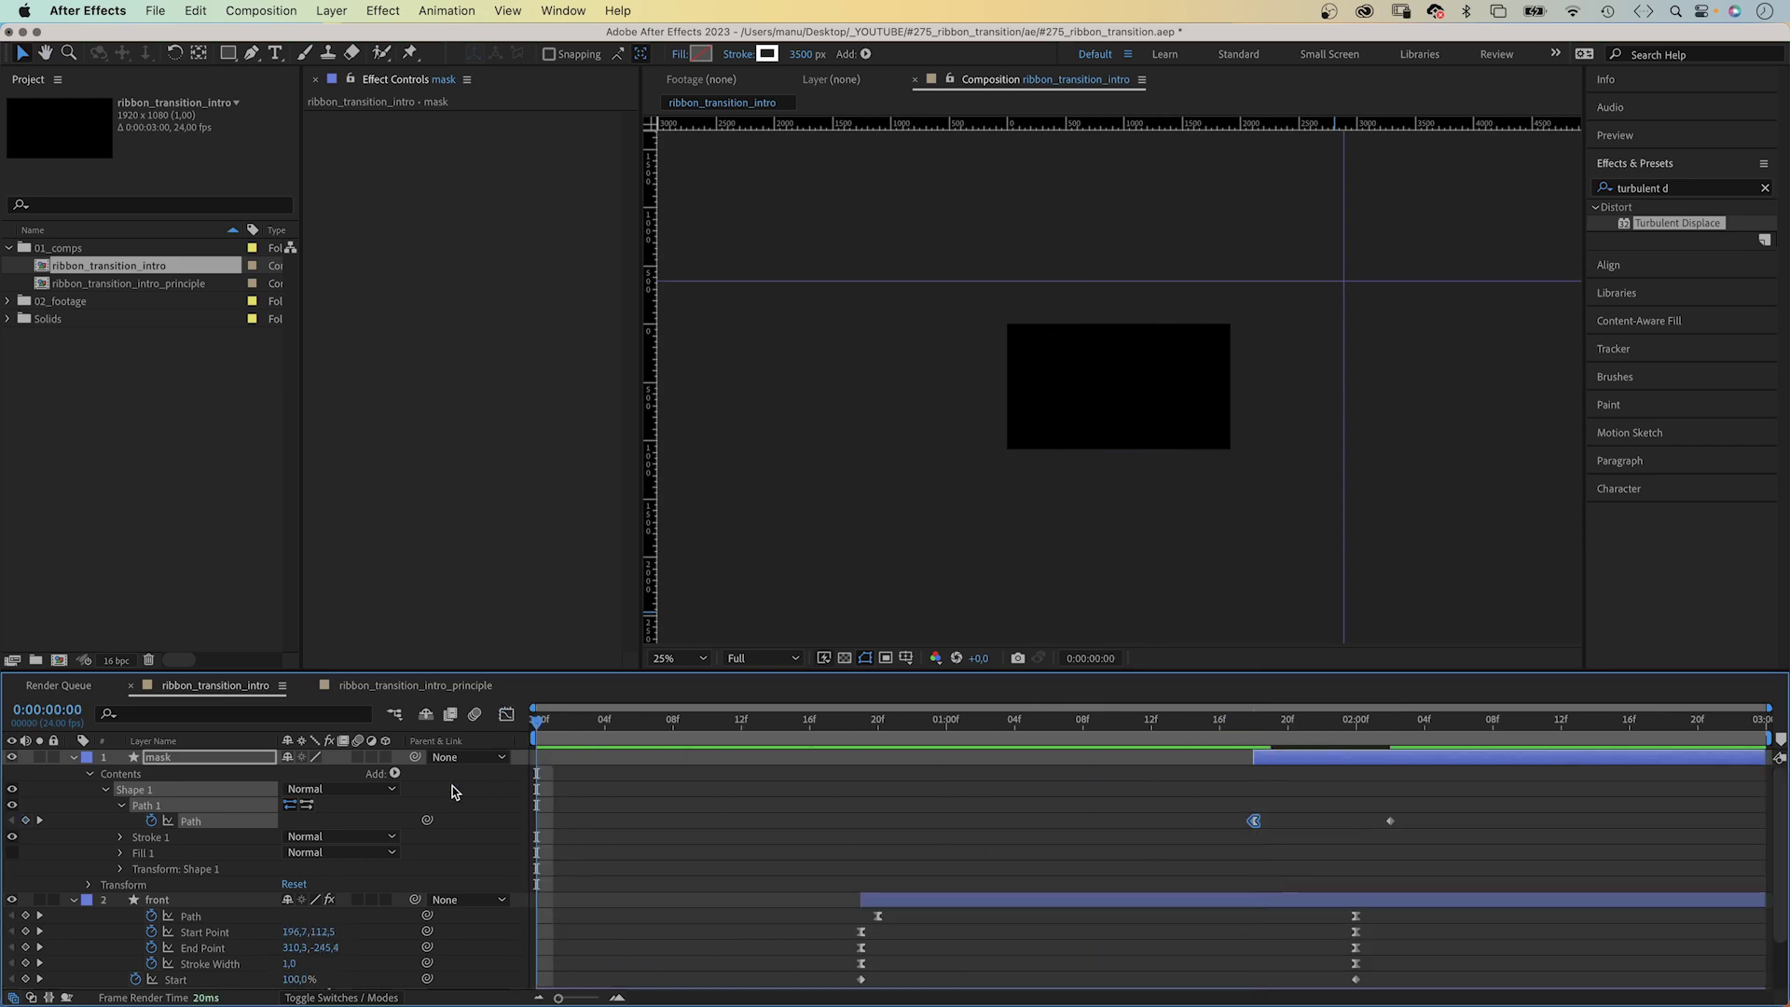
key("period")
key("period")
key("space")
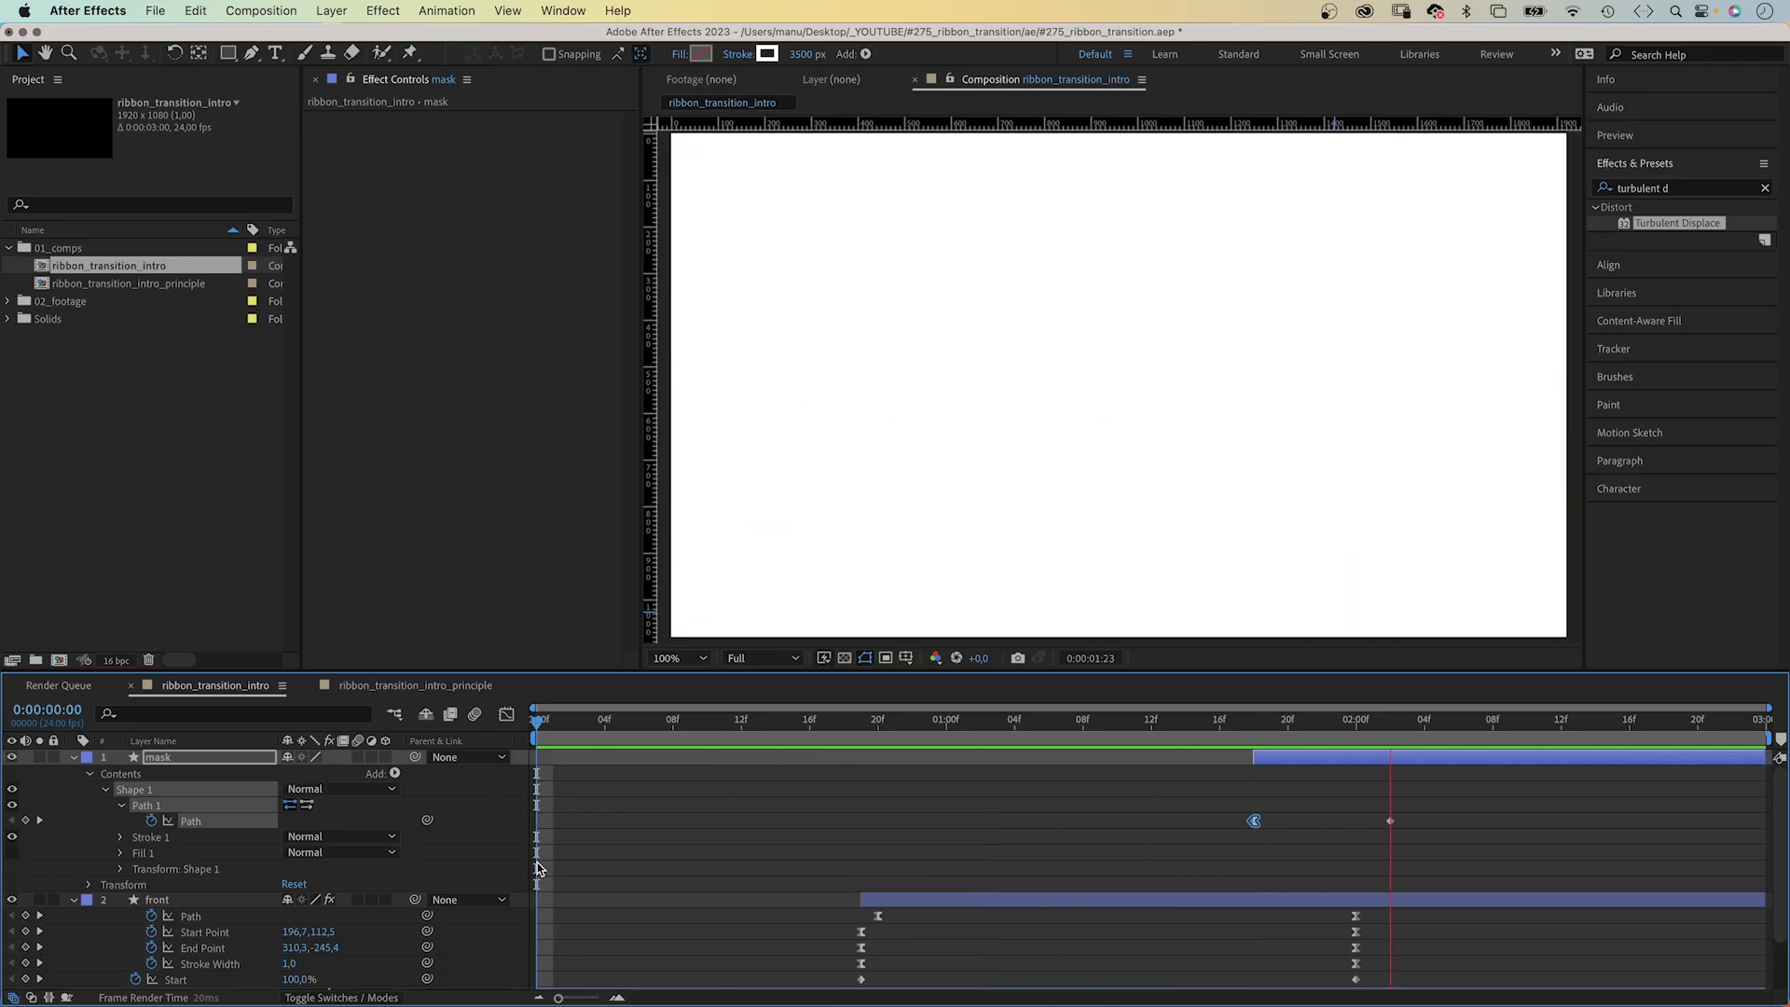
key("space")
- Add the sausage clip under mask and set its Track Matte to the mask layer
left_click(1254, 719)
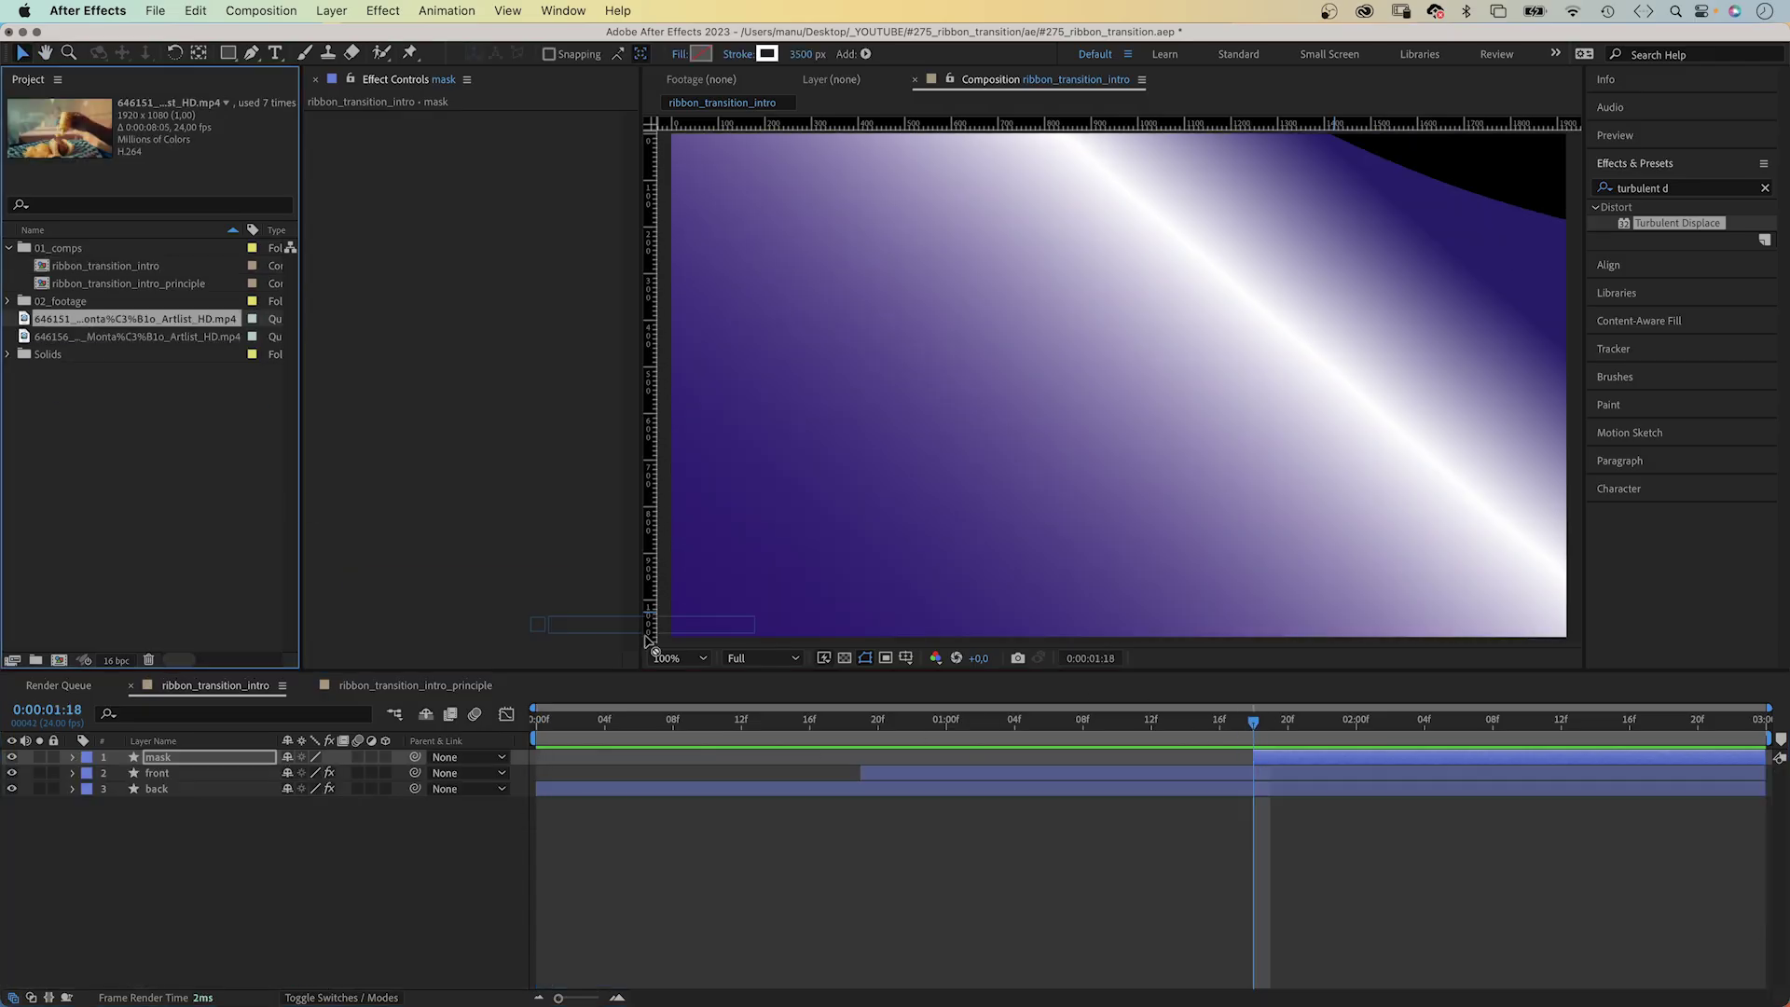
left_click_drag(648, 640, 1272, 779)
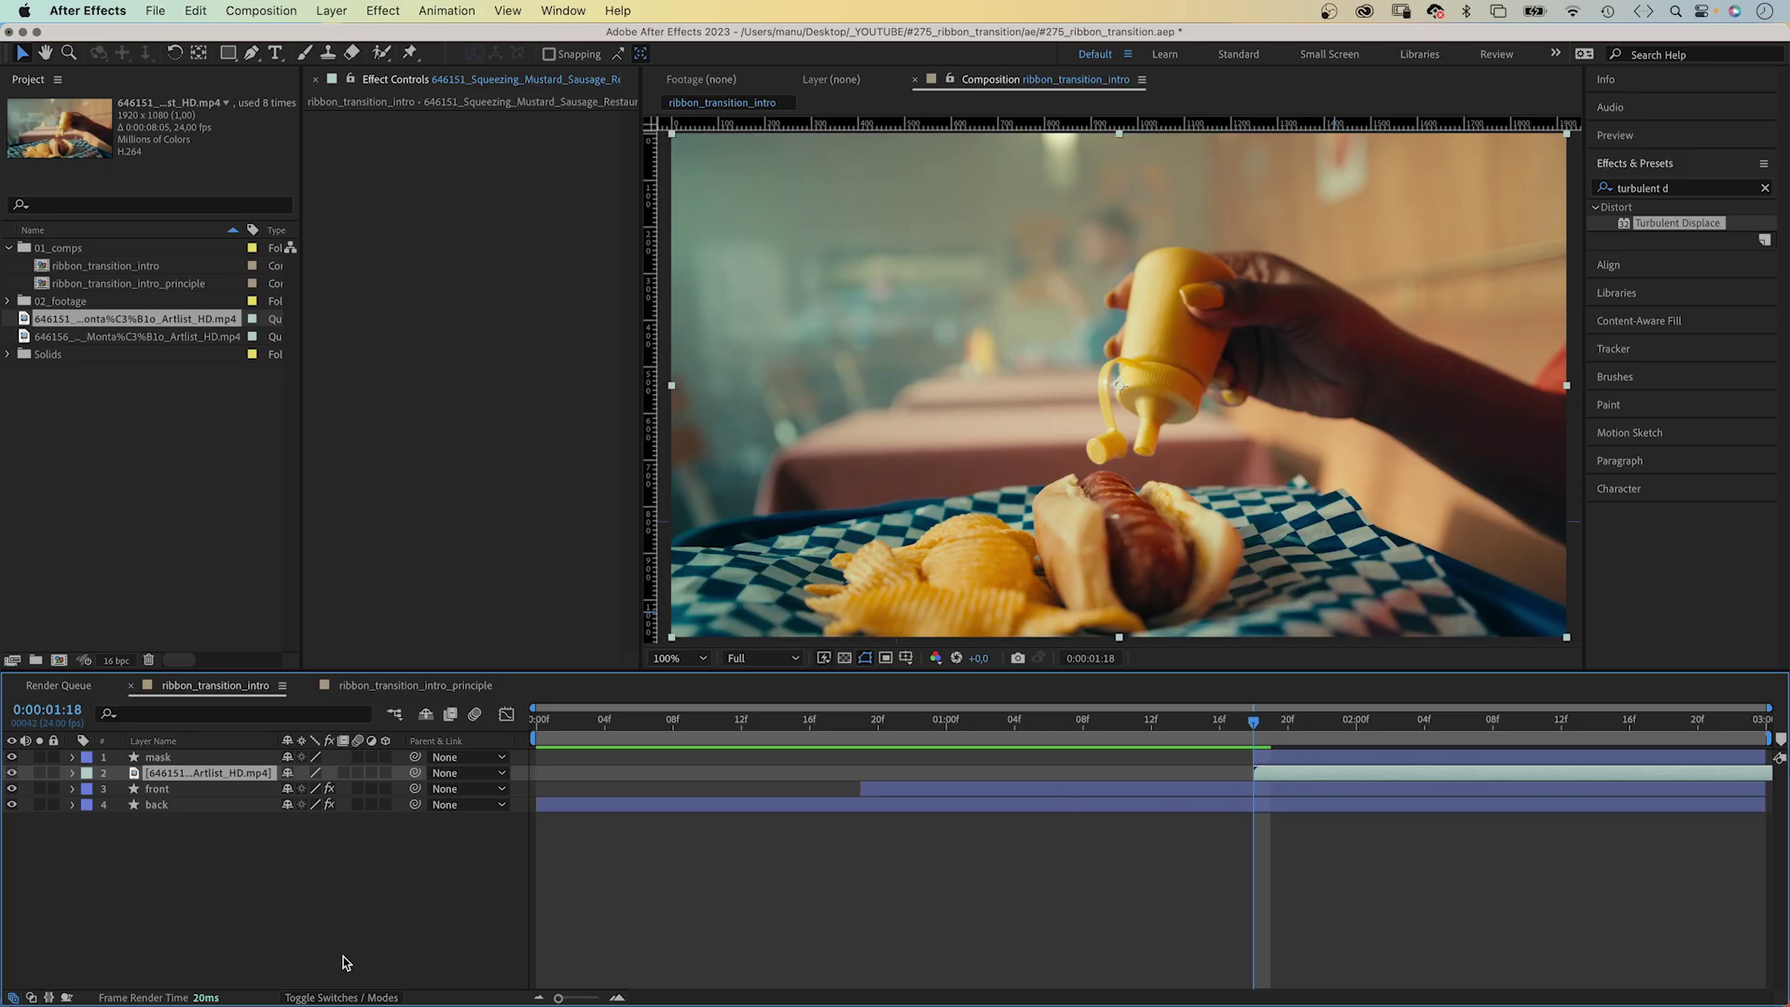
left_click(321, 995)
left_click_drag(347, 778, 247, 762)
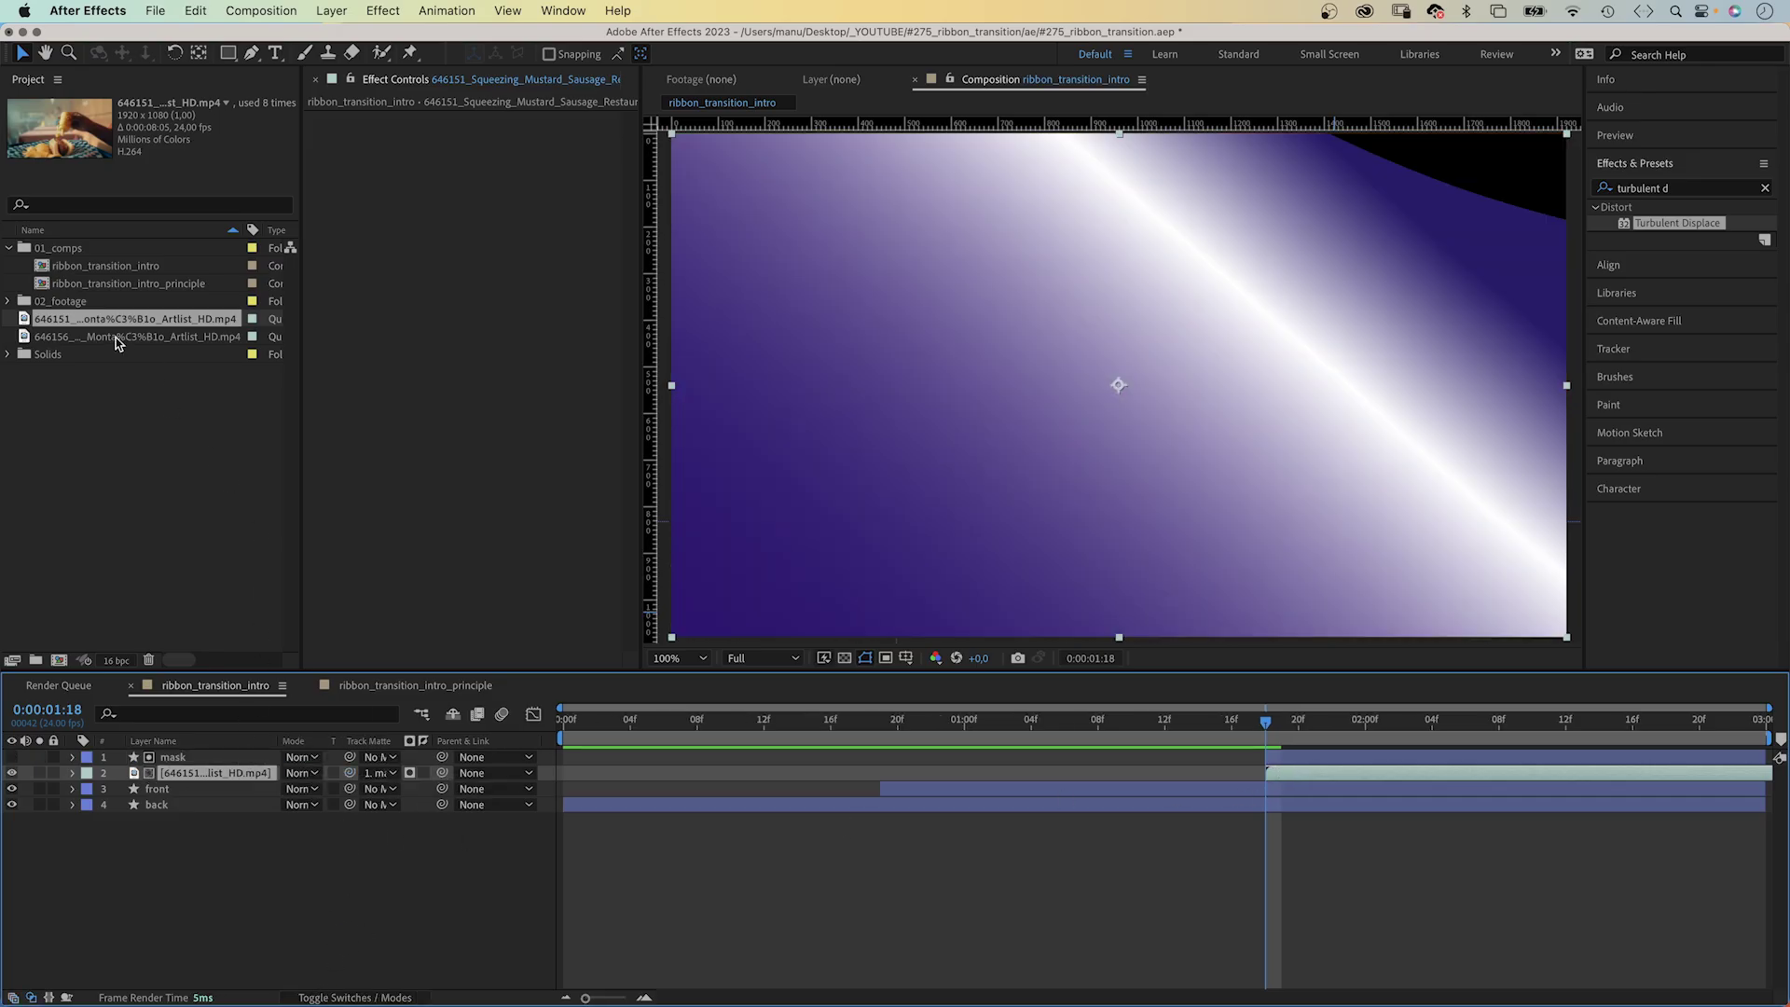
- Place the waffle clip as the bottom layer and preview the transition from the start
left_click_drag(115, 338, 298, 875)
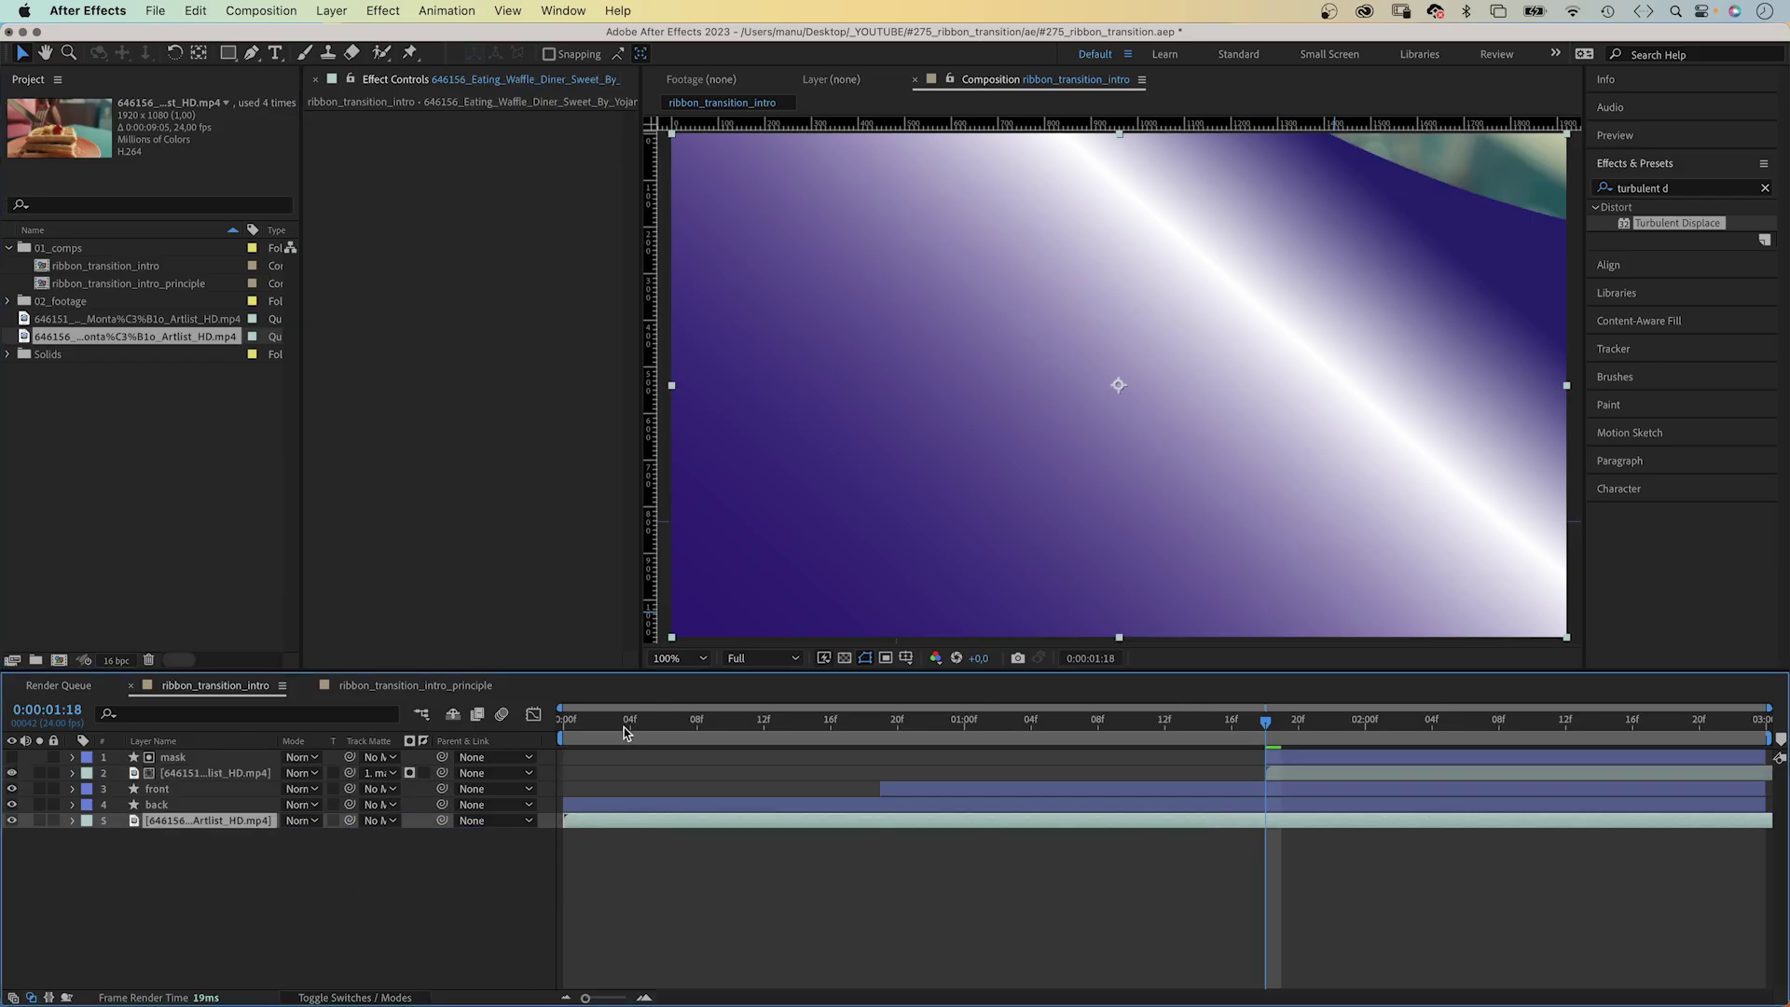
left_click_drag(625, 732, 563, 731)
left_click(383, 913)
key("space")
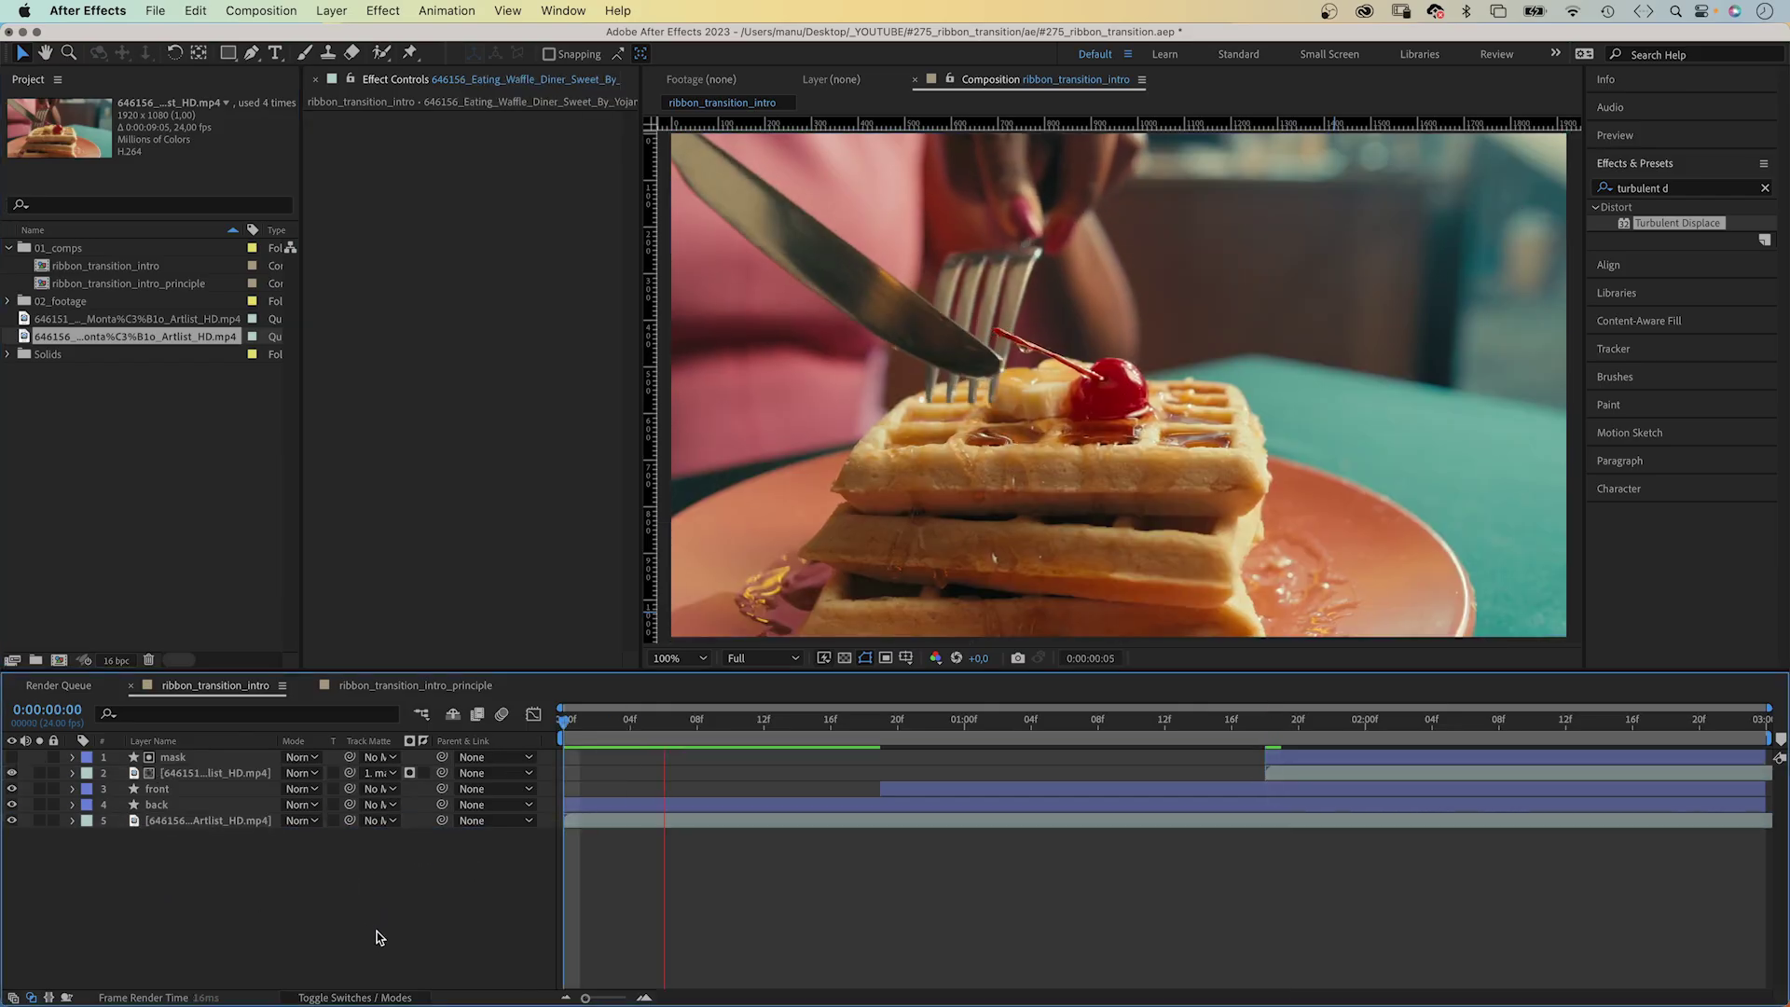